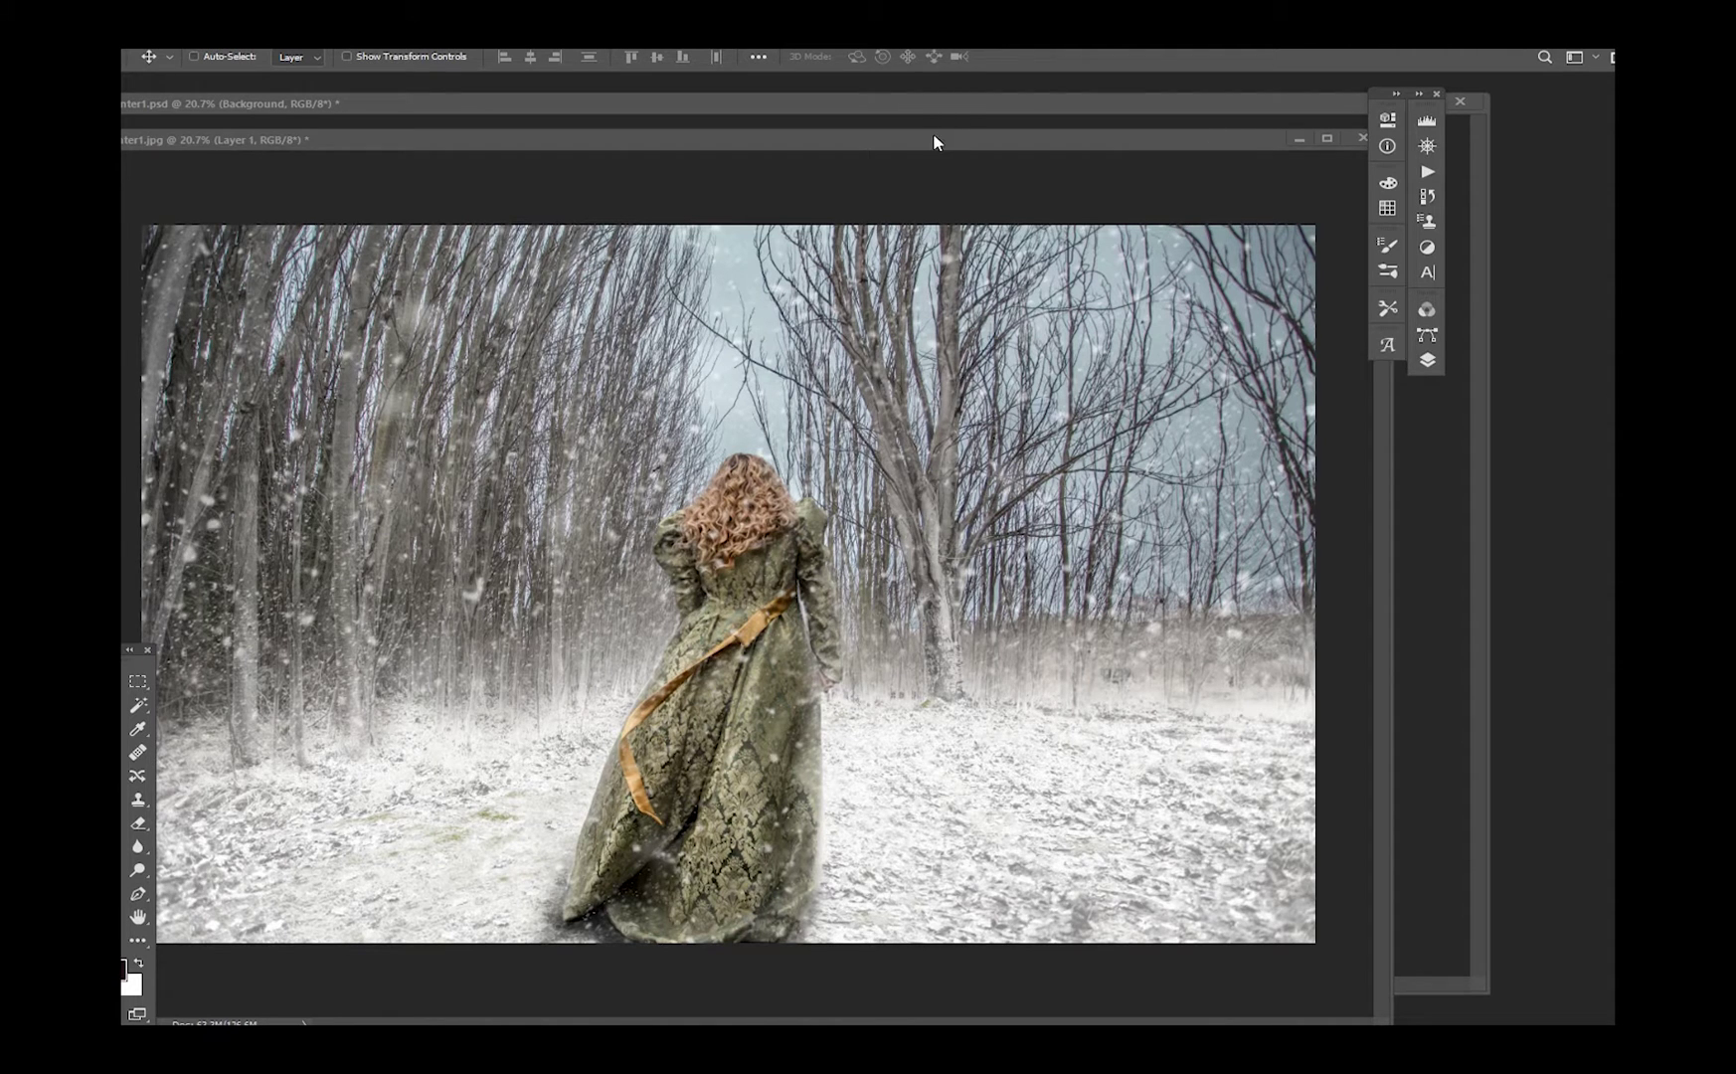
Expand the collapsed panels and compare the Winter1.jpg image with Layer 1 shown and hidden
click(1174, 139)
click(1418, 94)
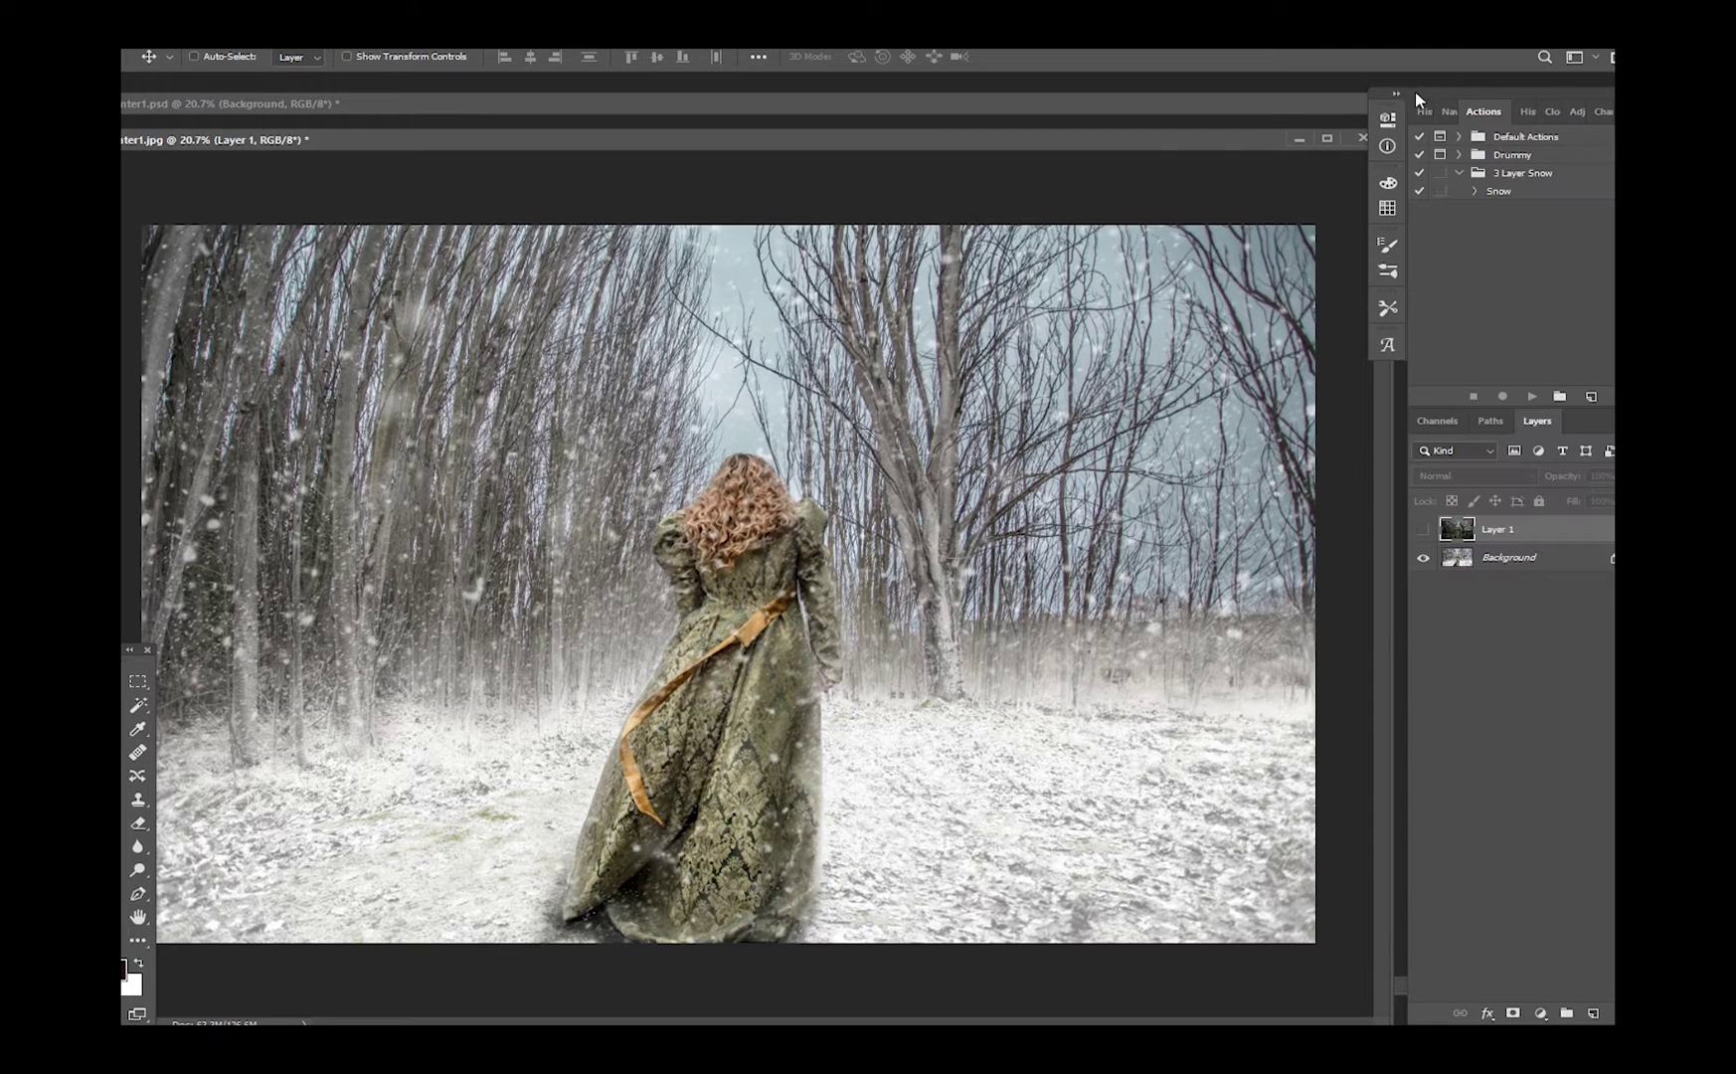
click(1424, 535)
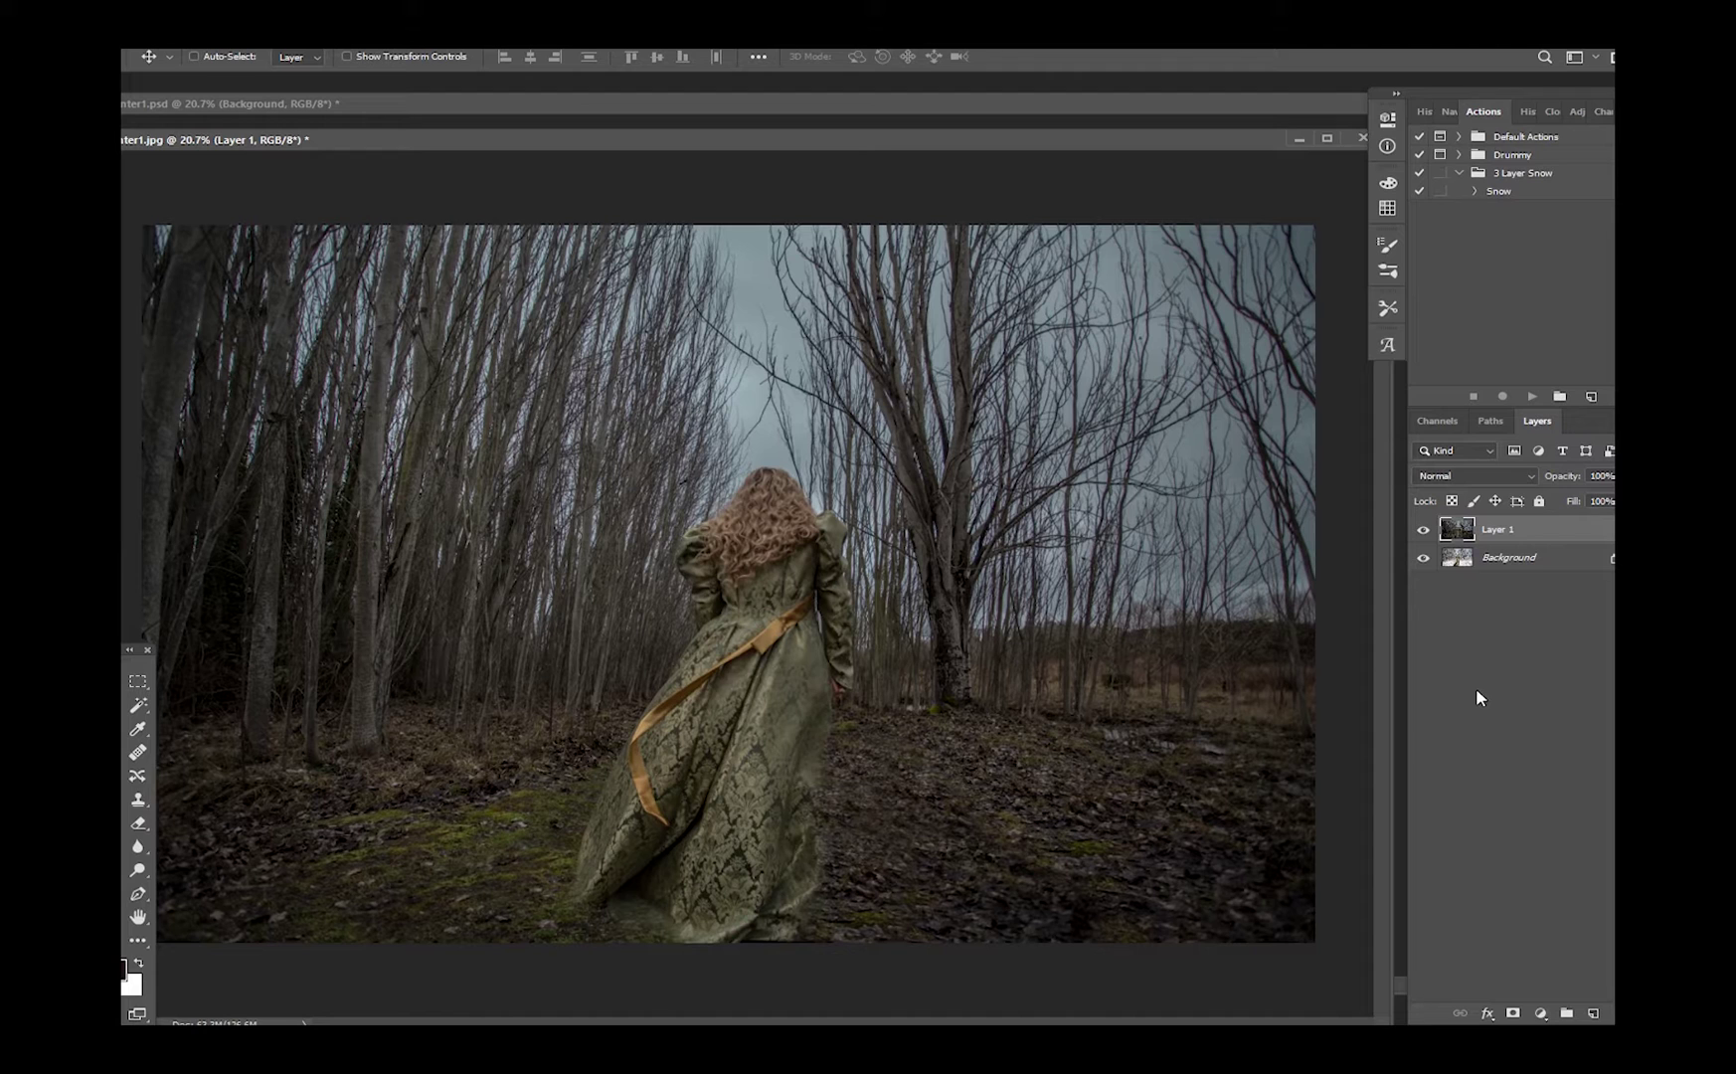
click(1423, 529)
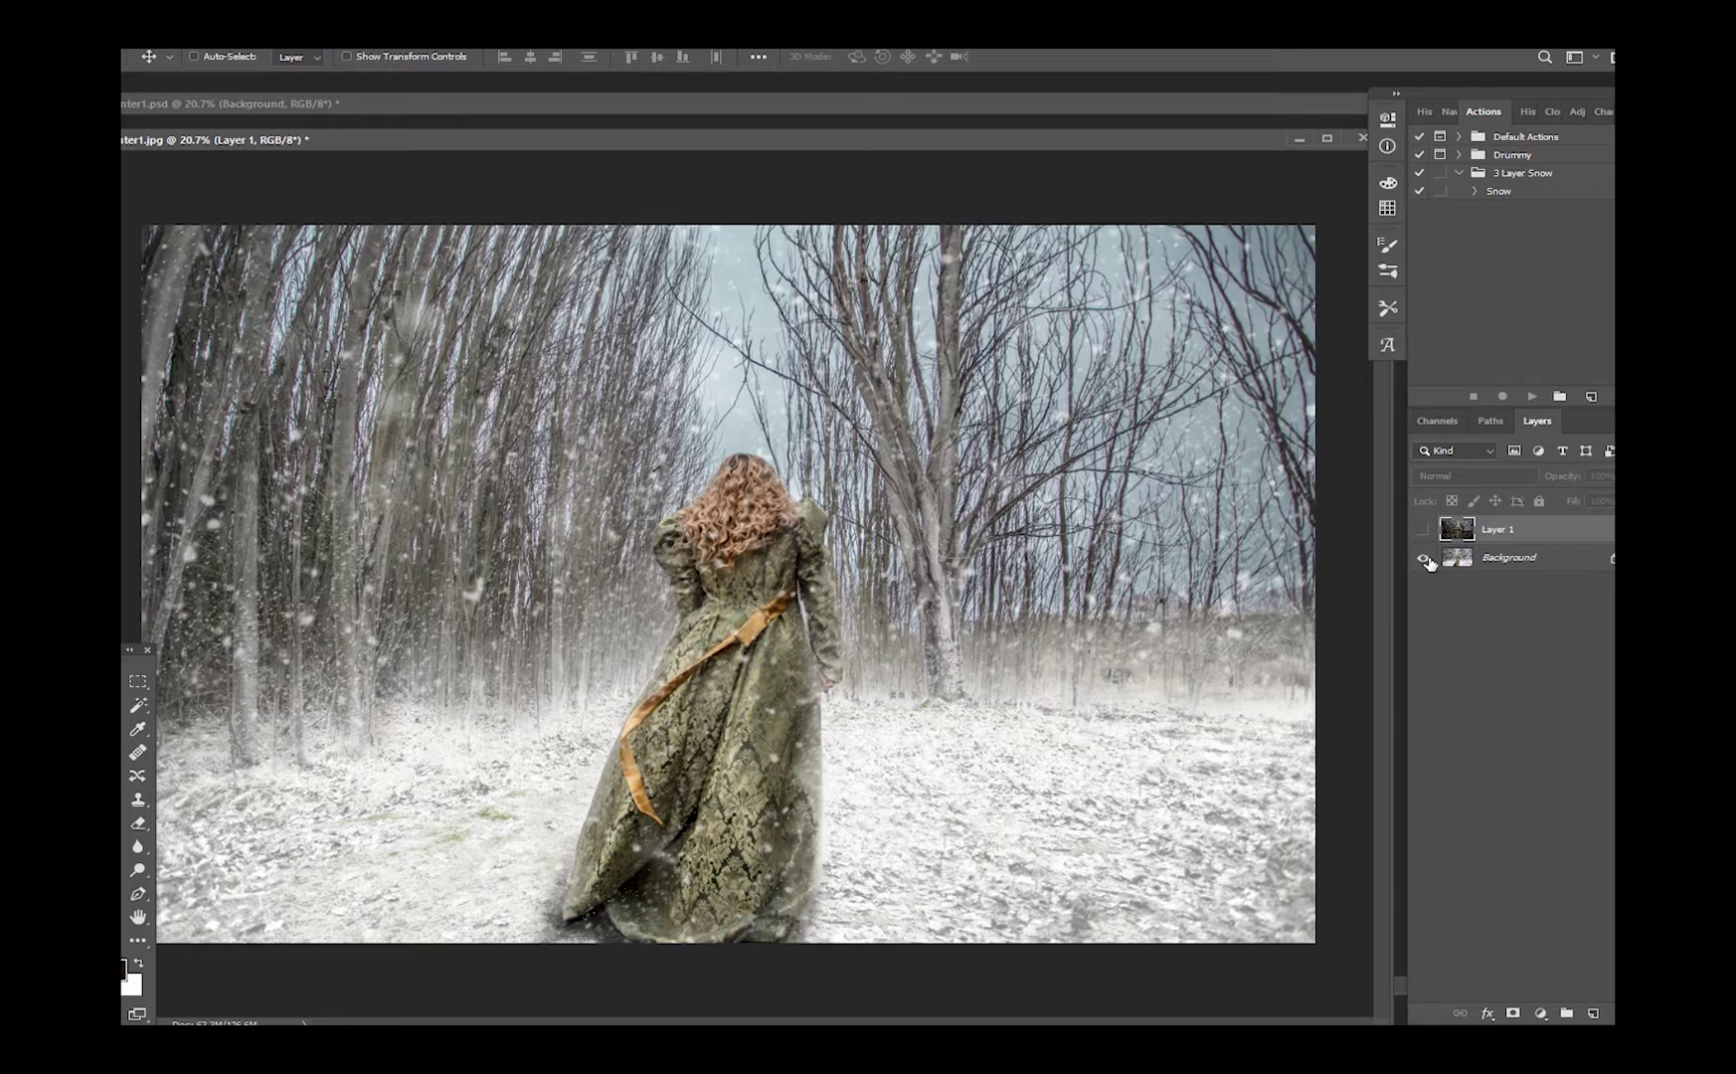
Close Winter1.jpg without saving and fit the Winter1.psd document window beside the expanded panels
click(1358, 139)
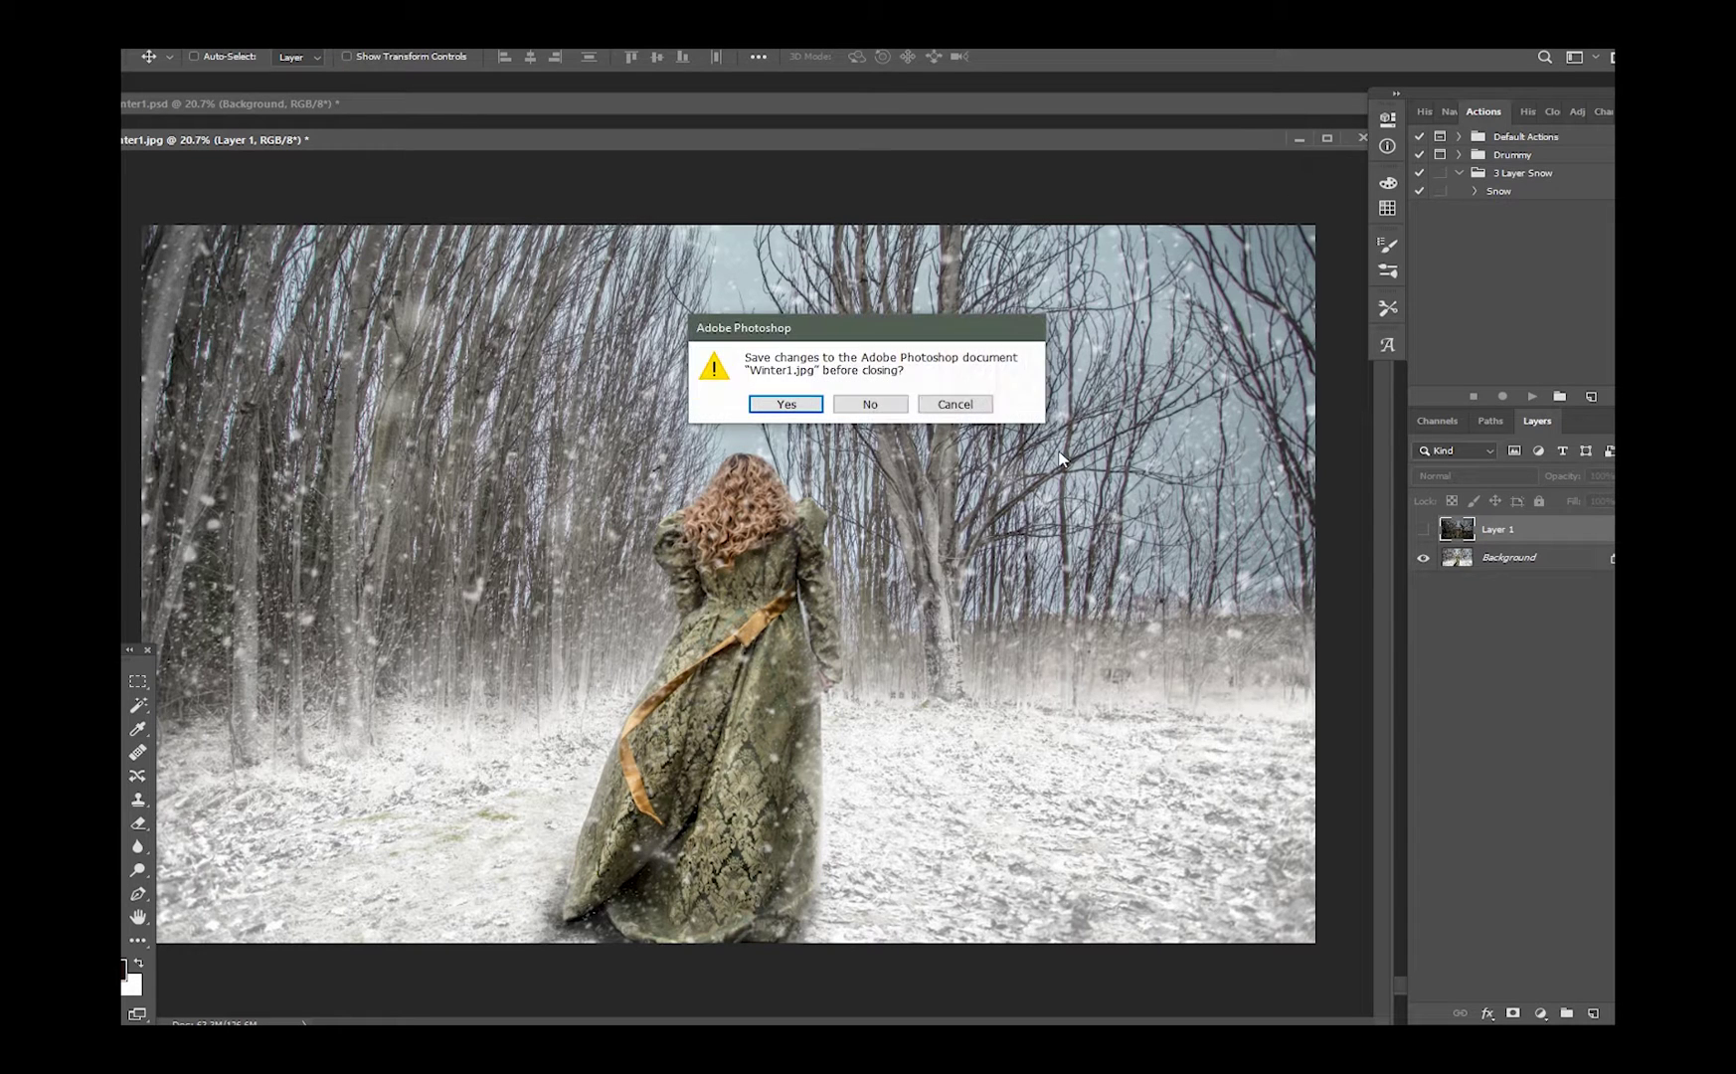
click(871, 404)
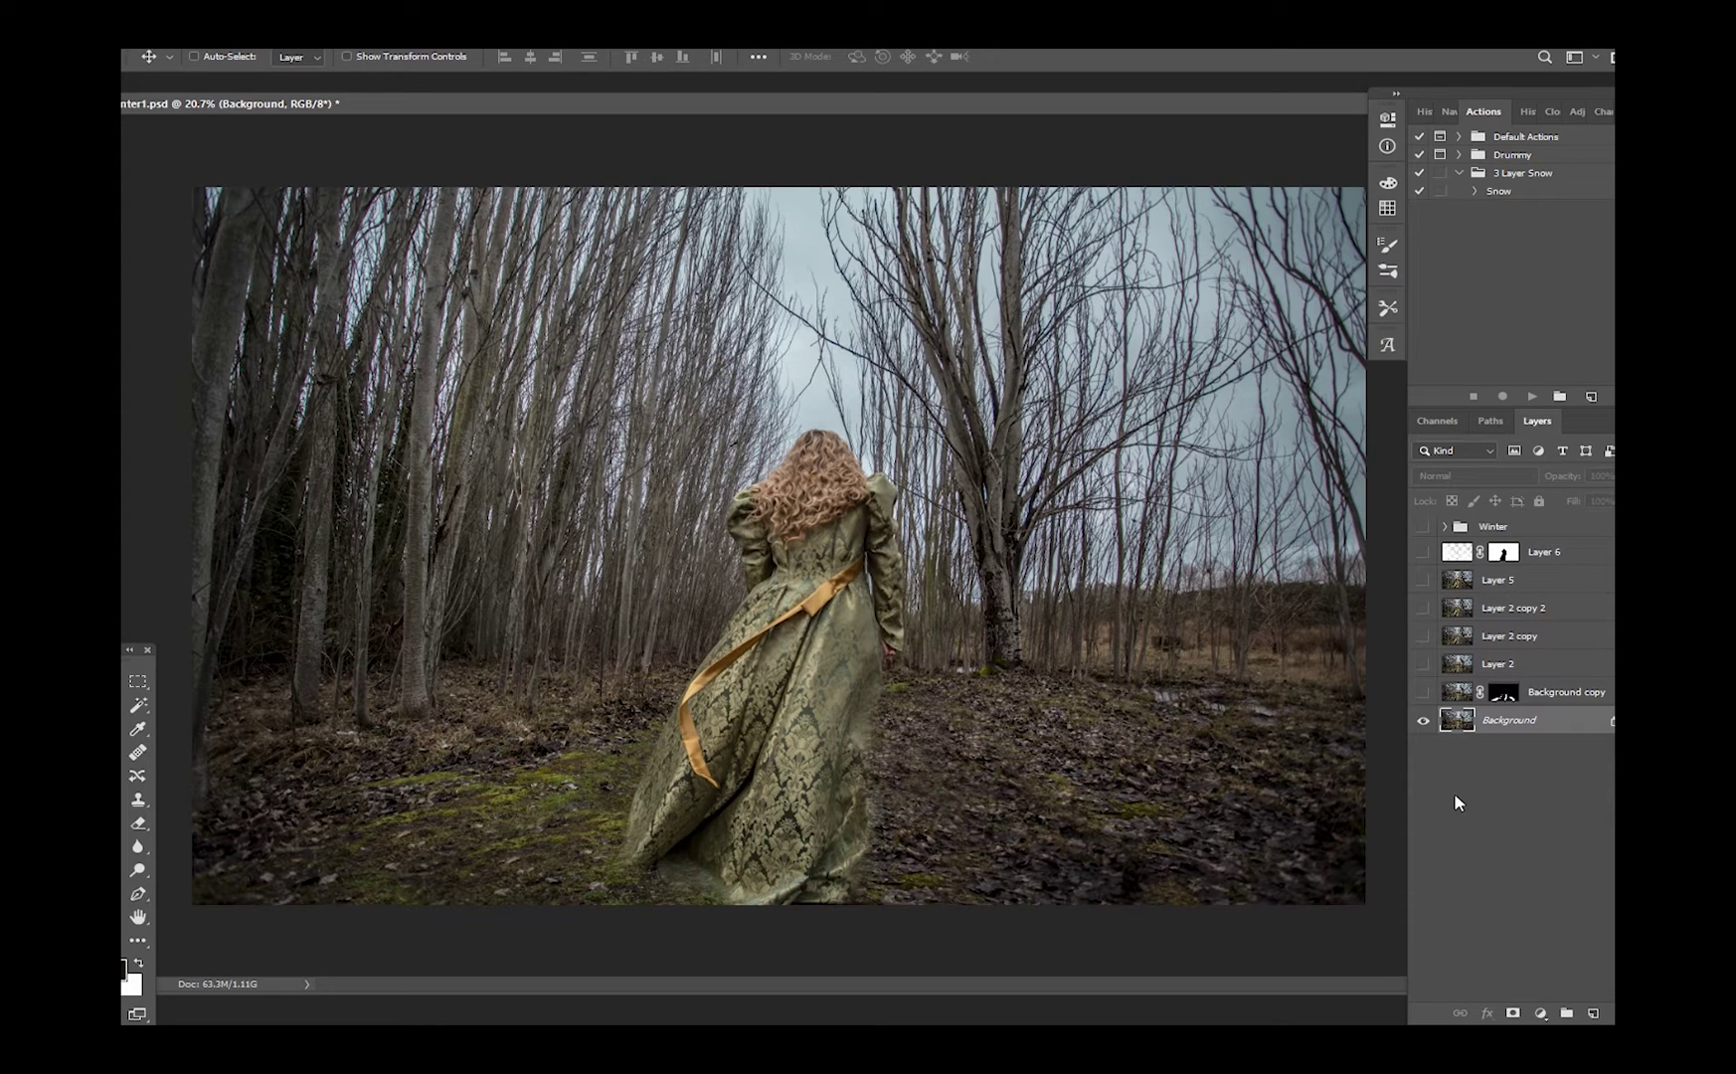
drag(976, 105, 988, 122)
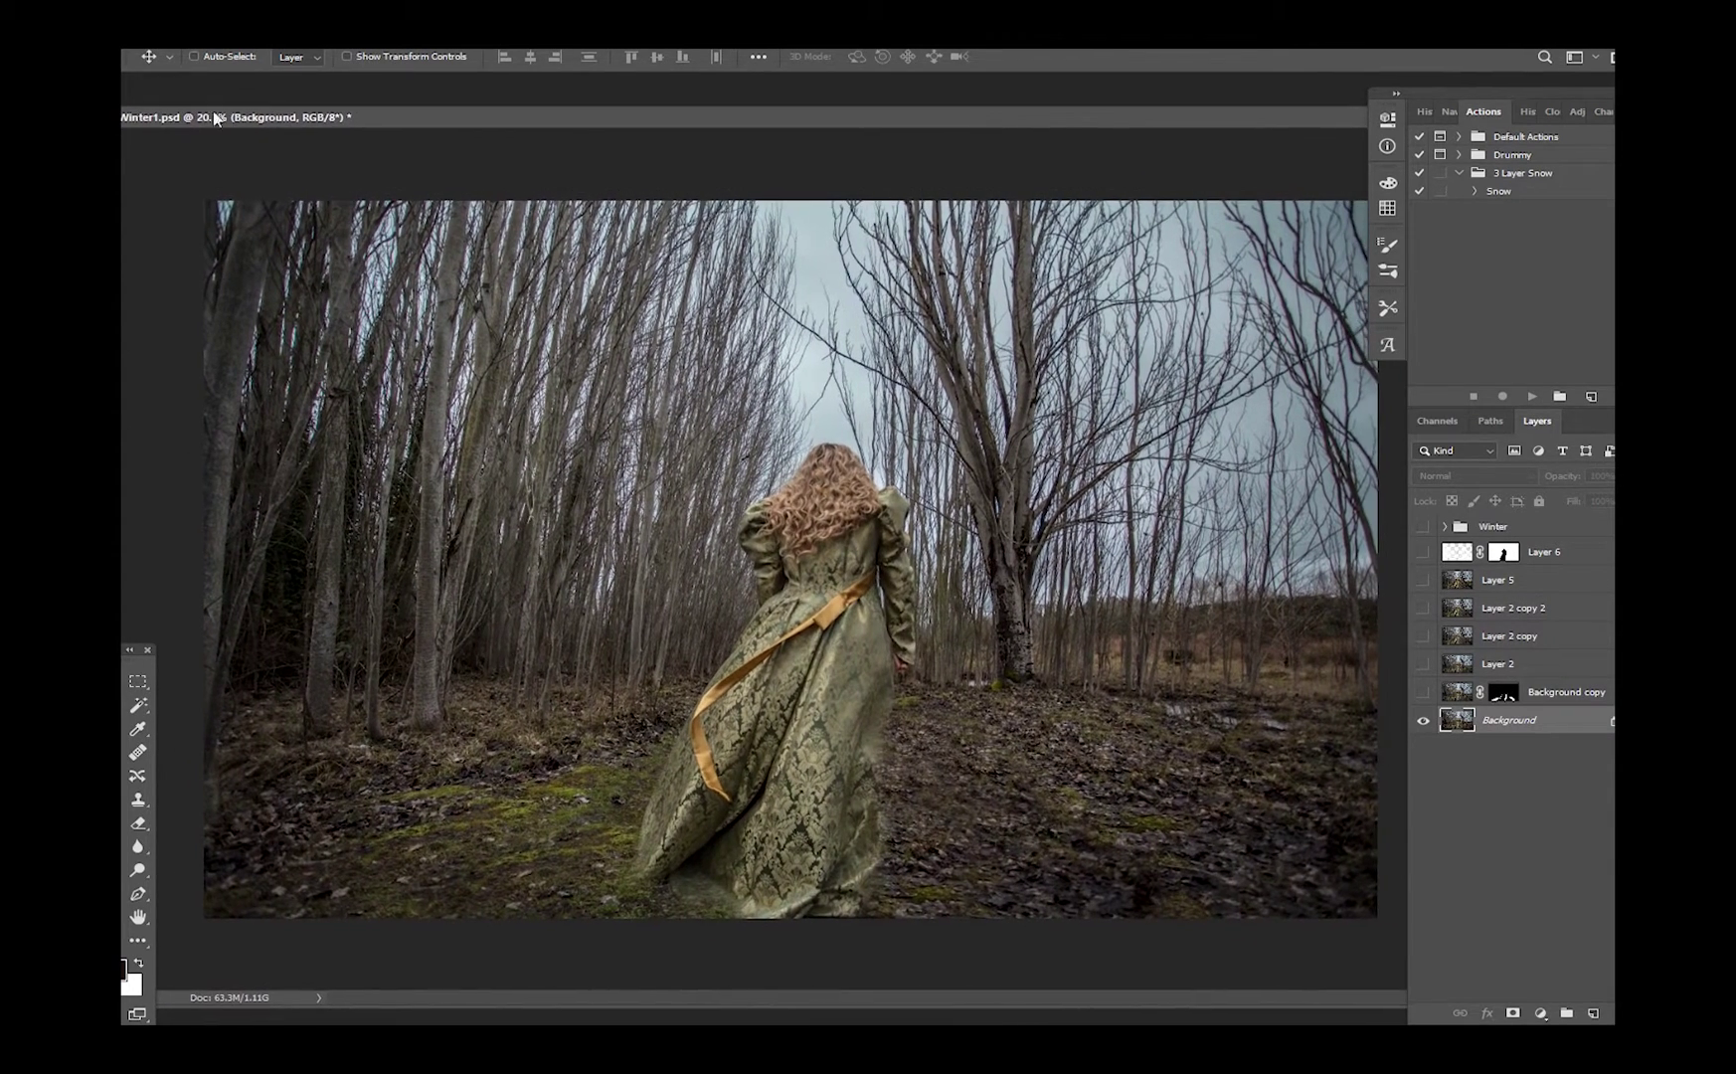
mouse_move(382, 119)
mouse_down()
mouse_move(454, 123)
mouse_move(372, 128)
mouse_up()
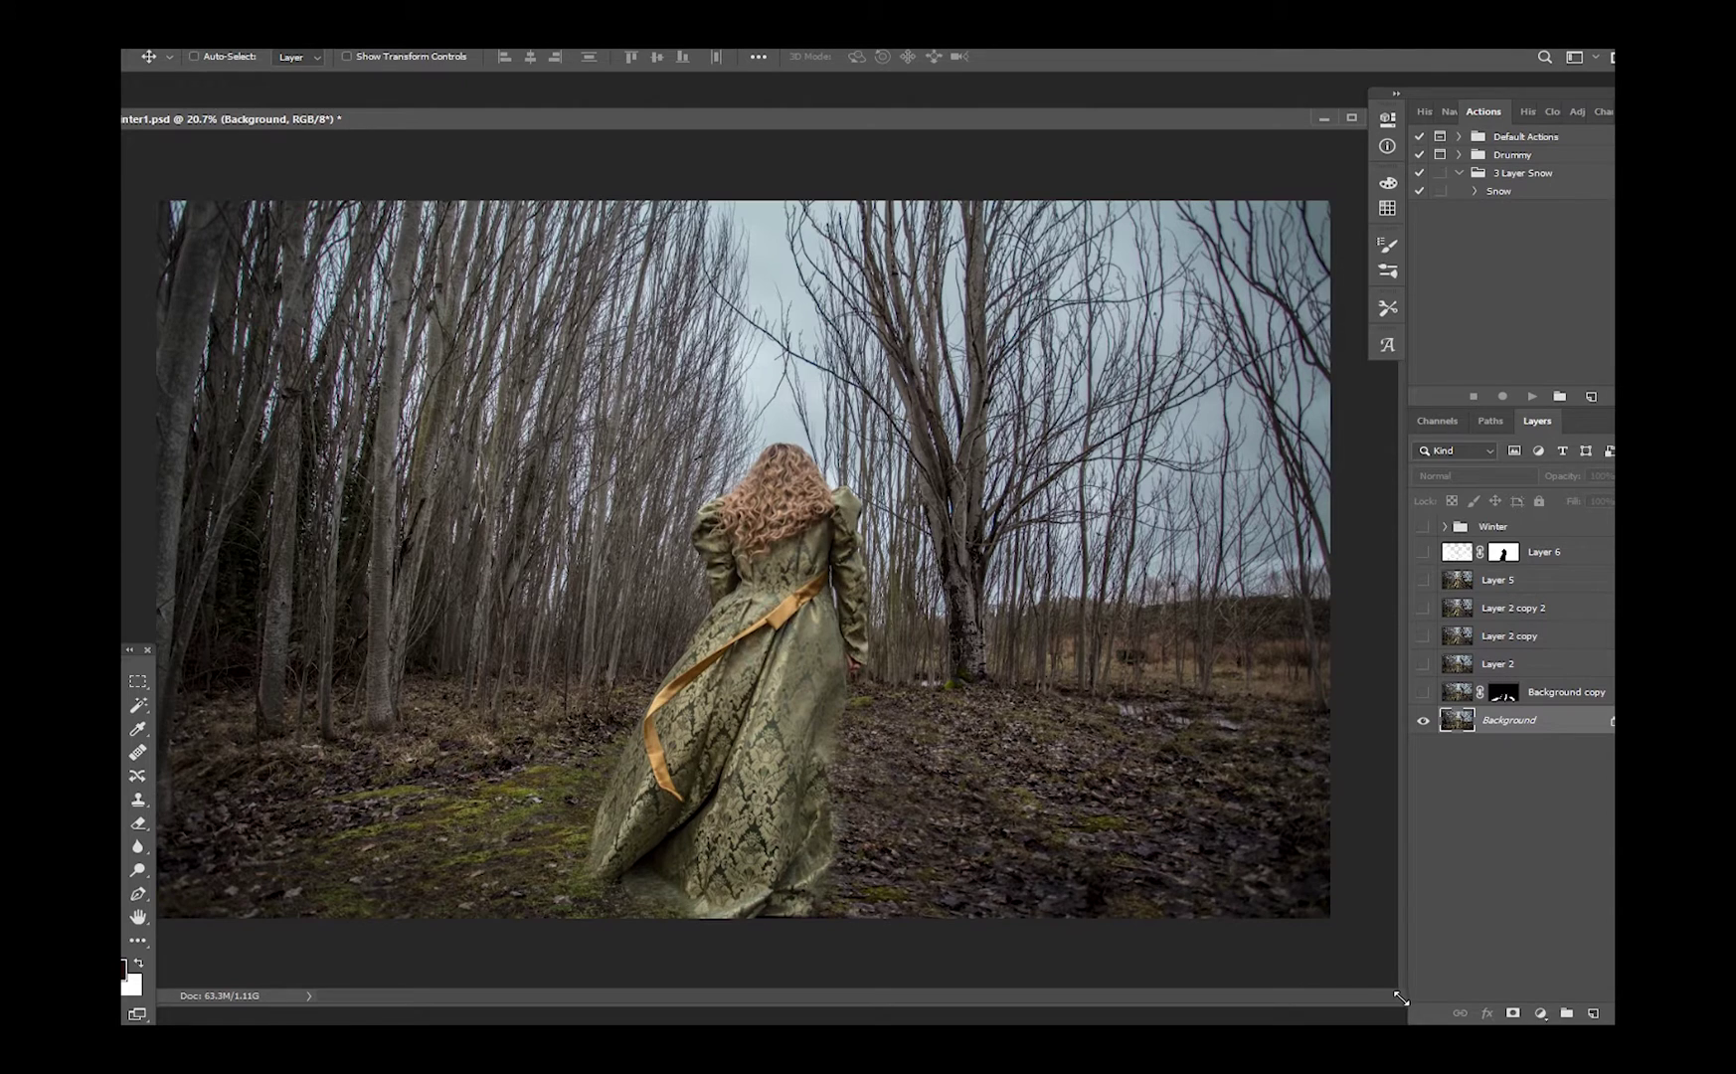
drag(1400, 997, 1392, 1002)
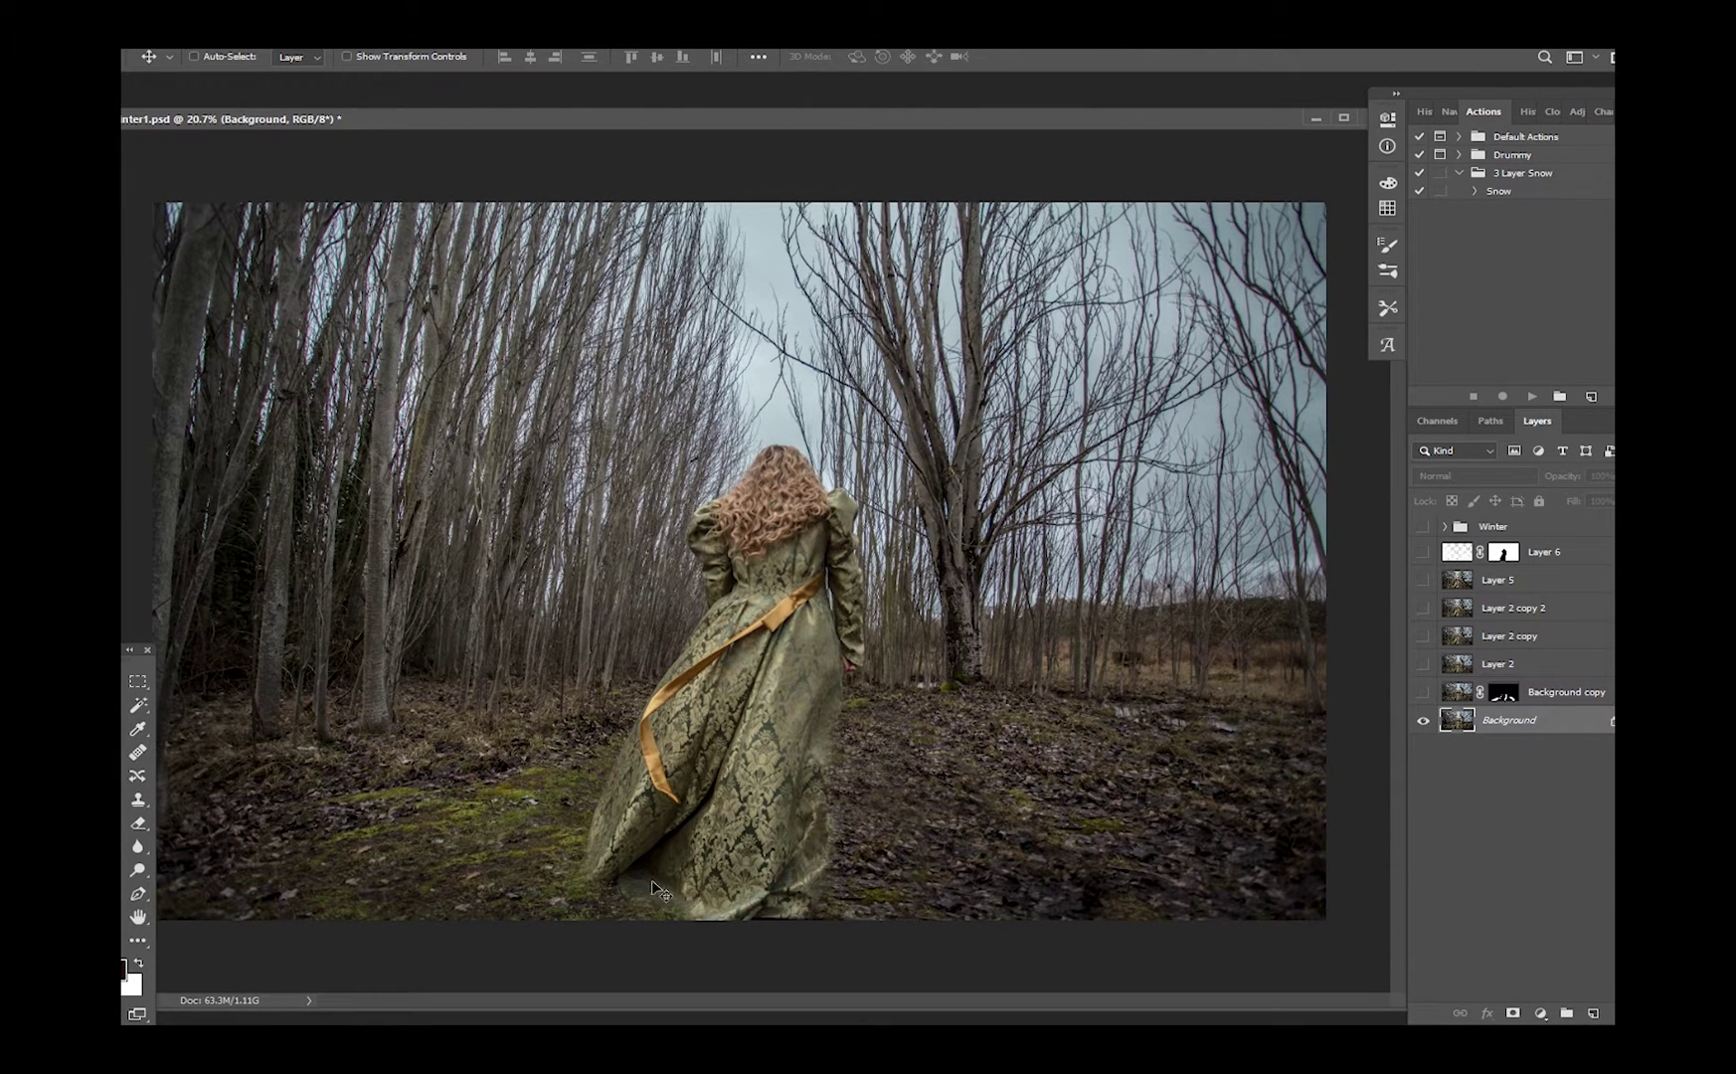
Make the Background copy and Layer 2 layers visible above the Background after examining the dress's hem
scroll(718, 838, up, 2)
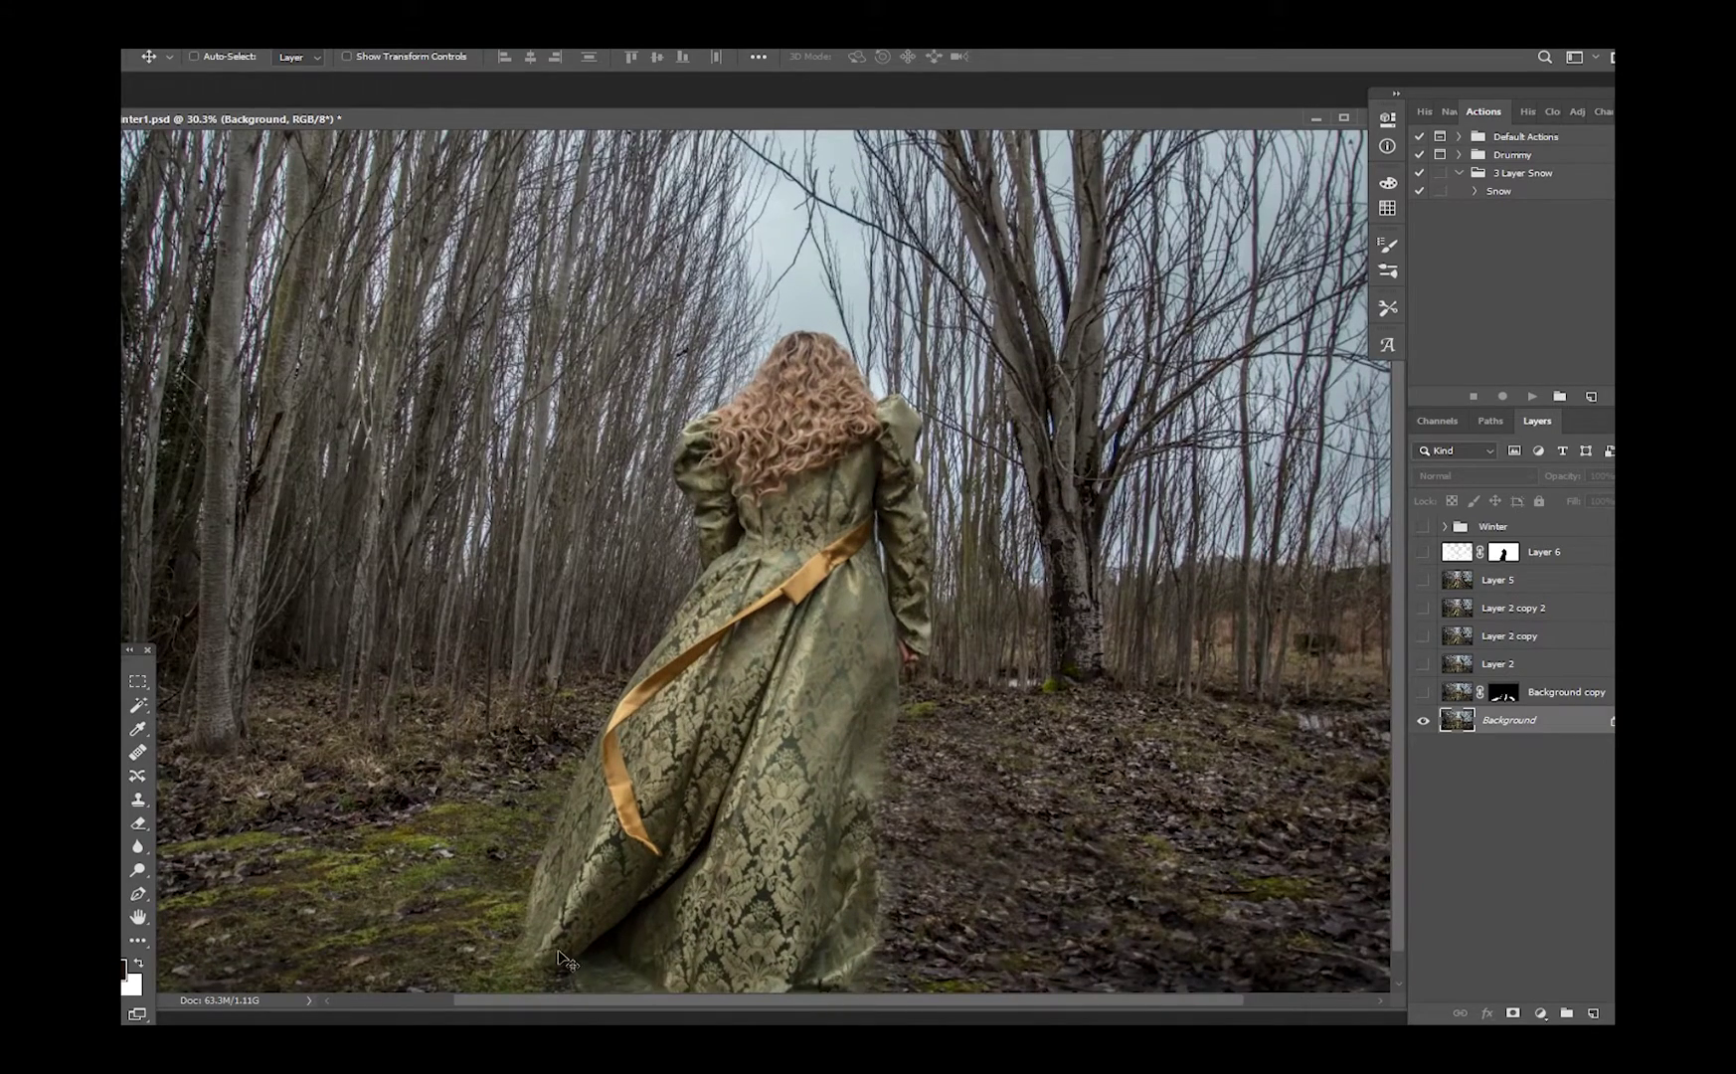
scroll(898, 741, down, 2)
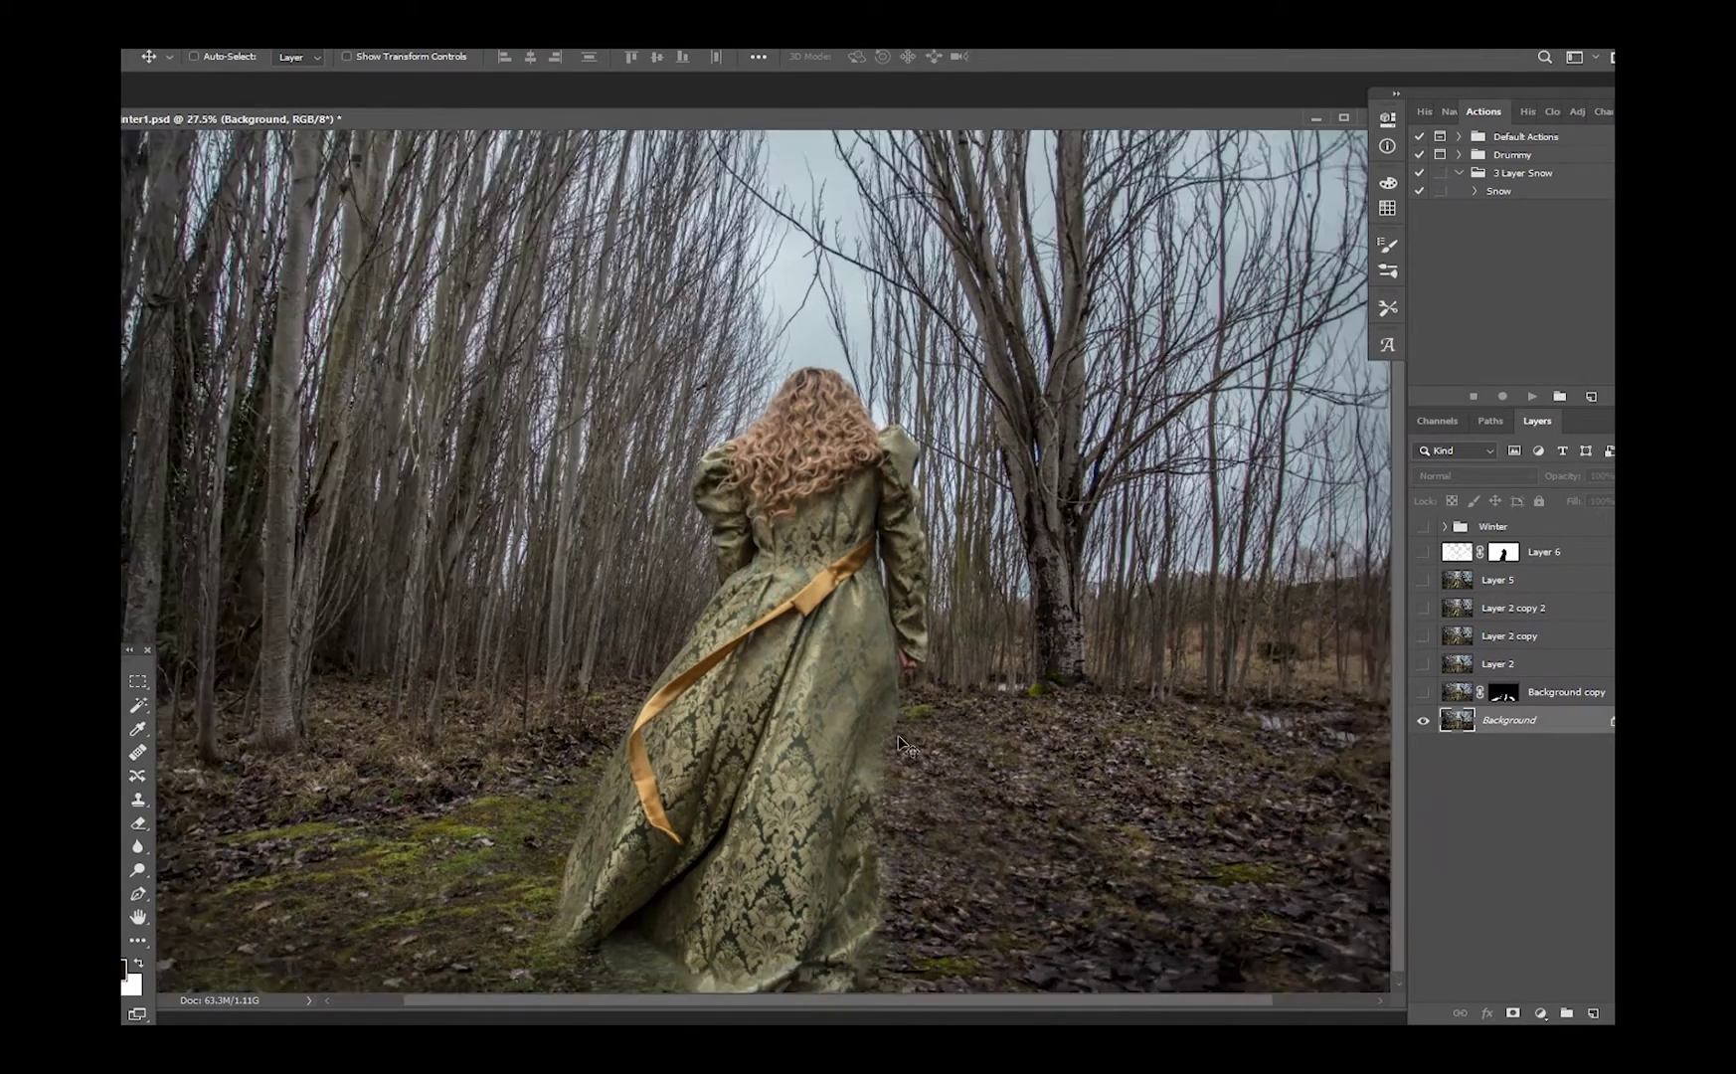
scroll(881, 793, up, 1)
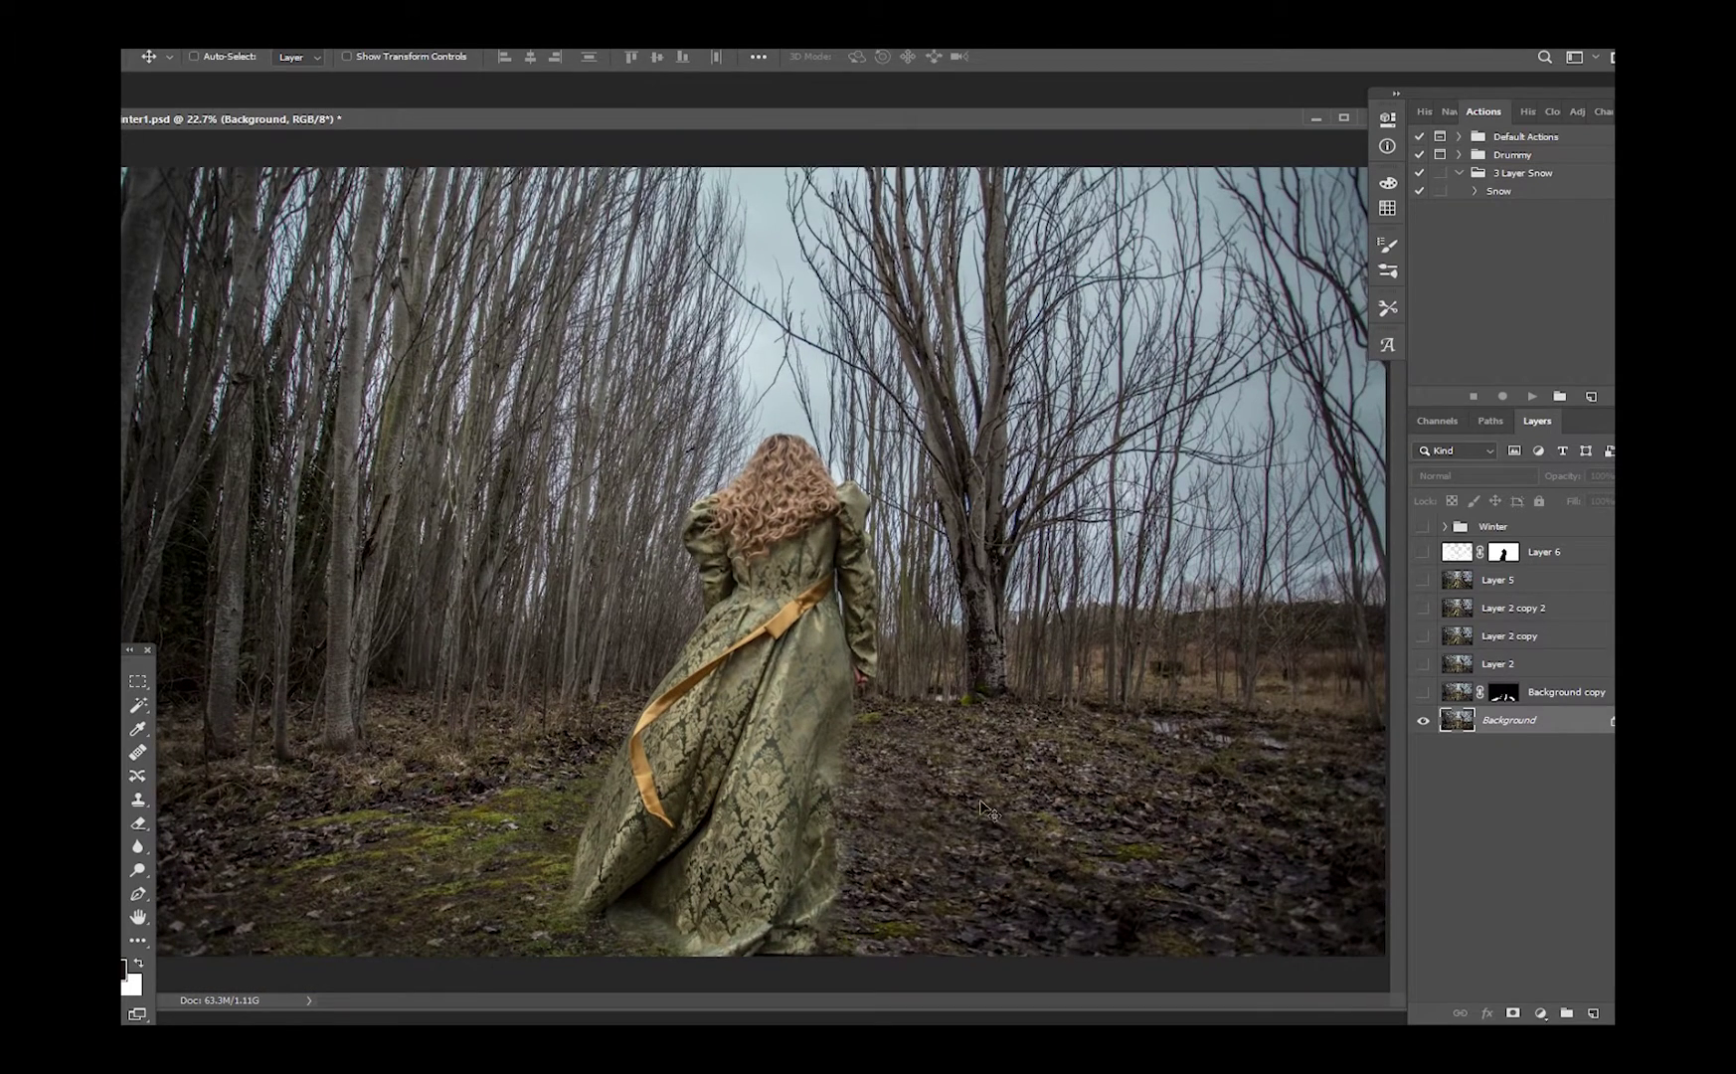
click(1424, 696)
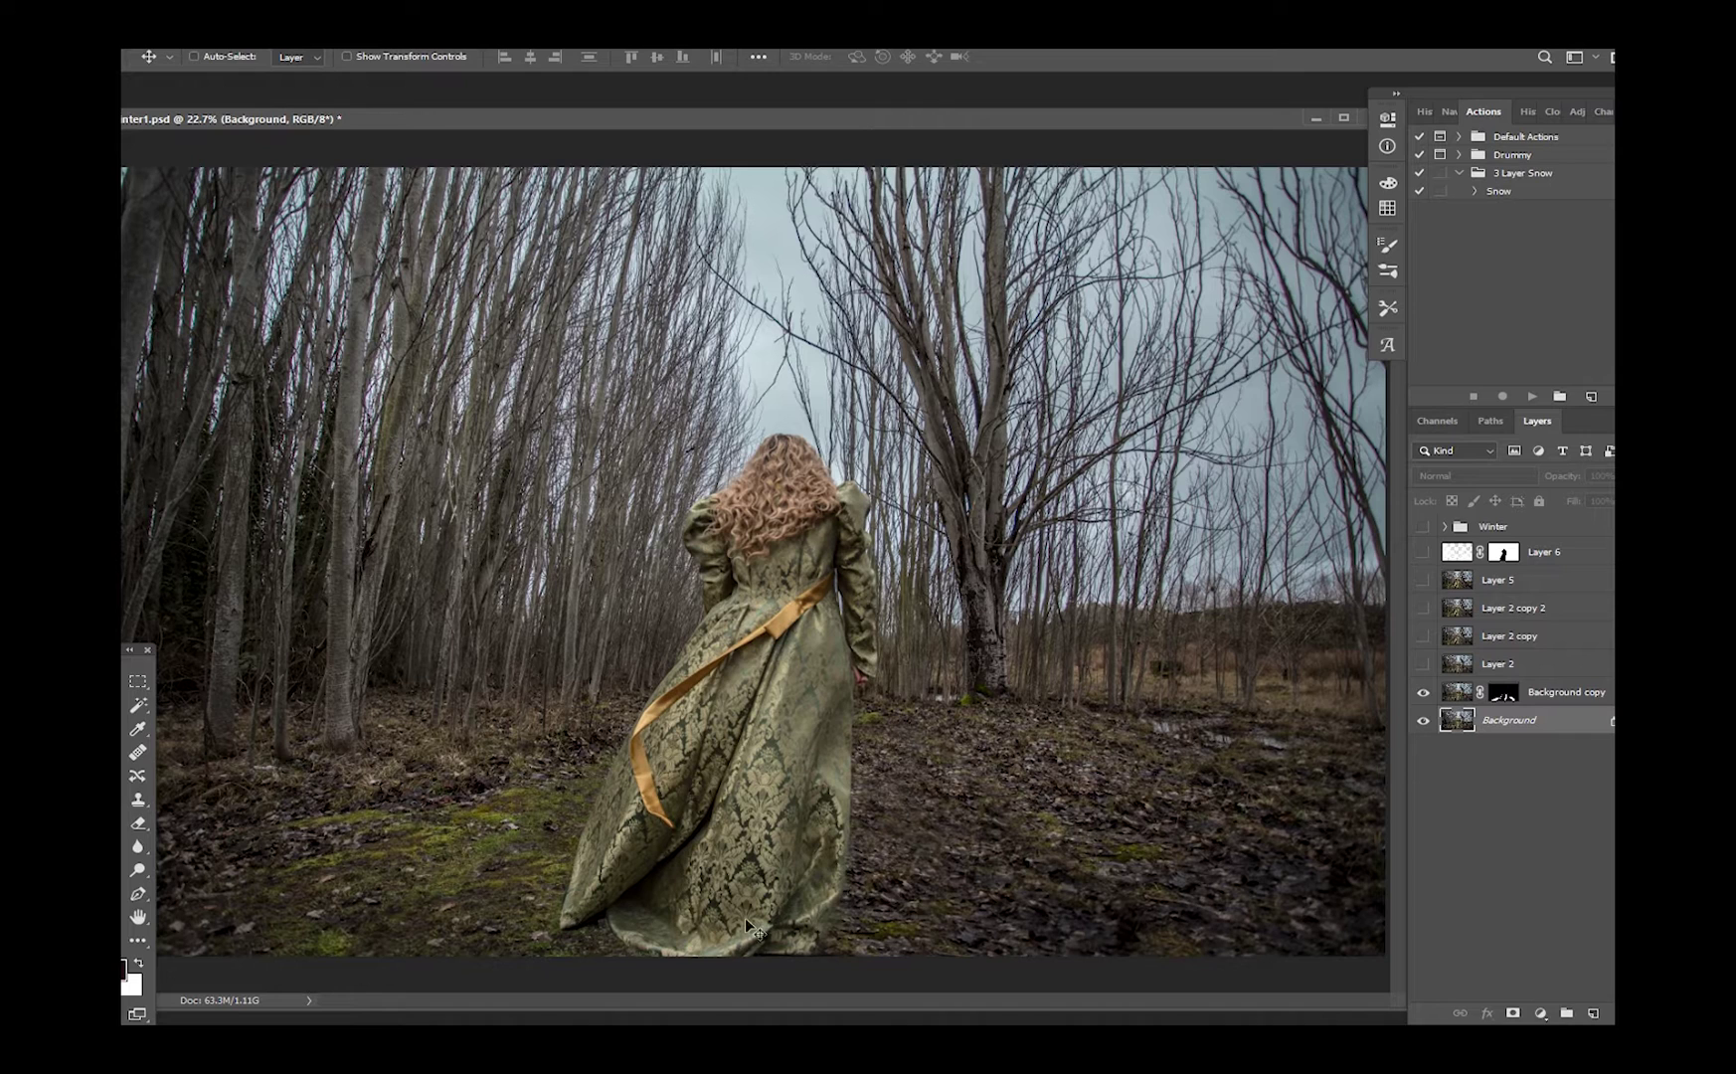
click(1424, 692)
click(1424, 665)
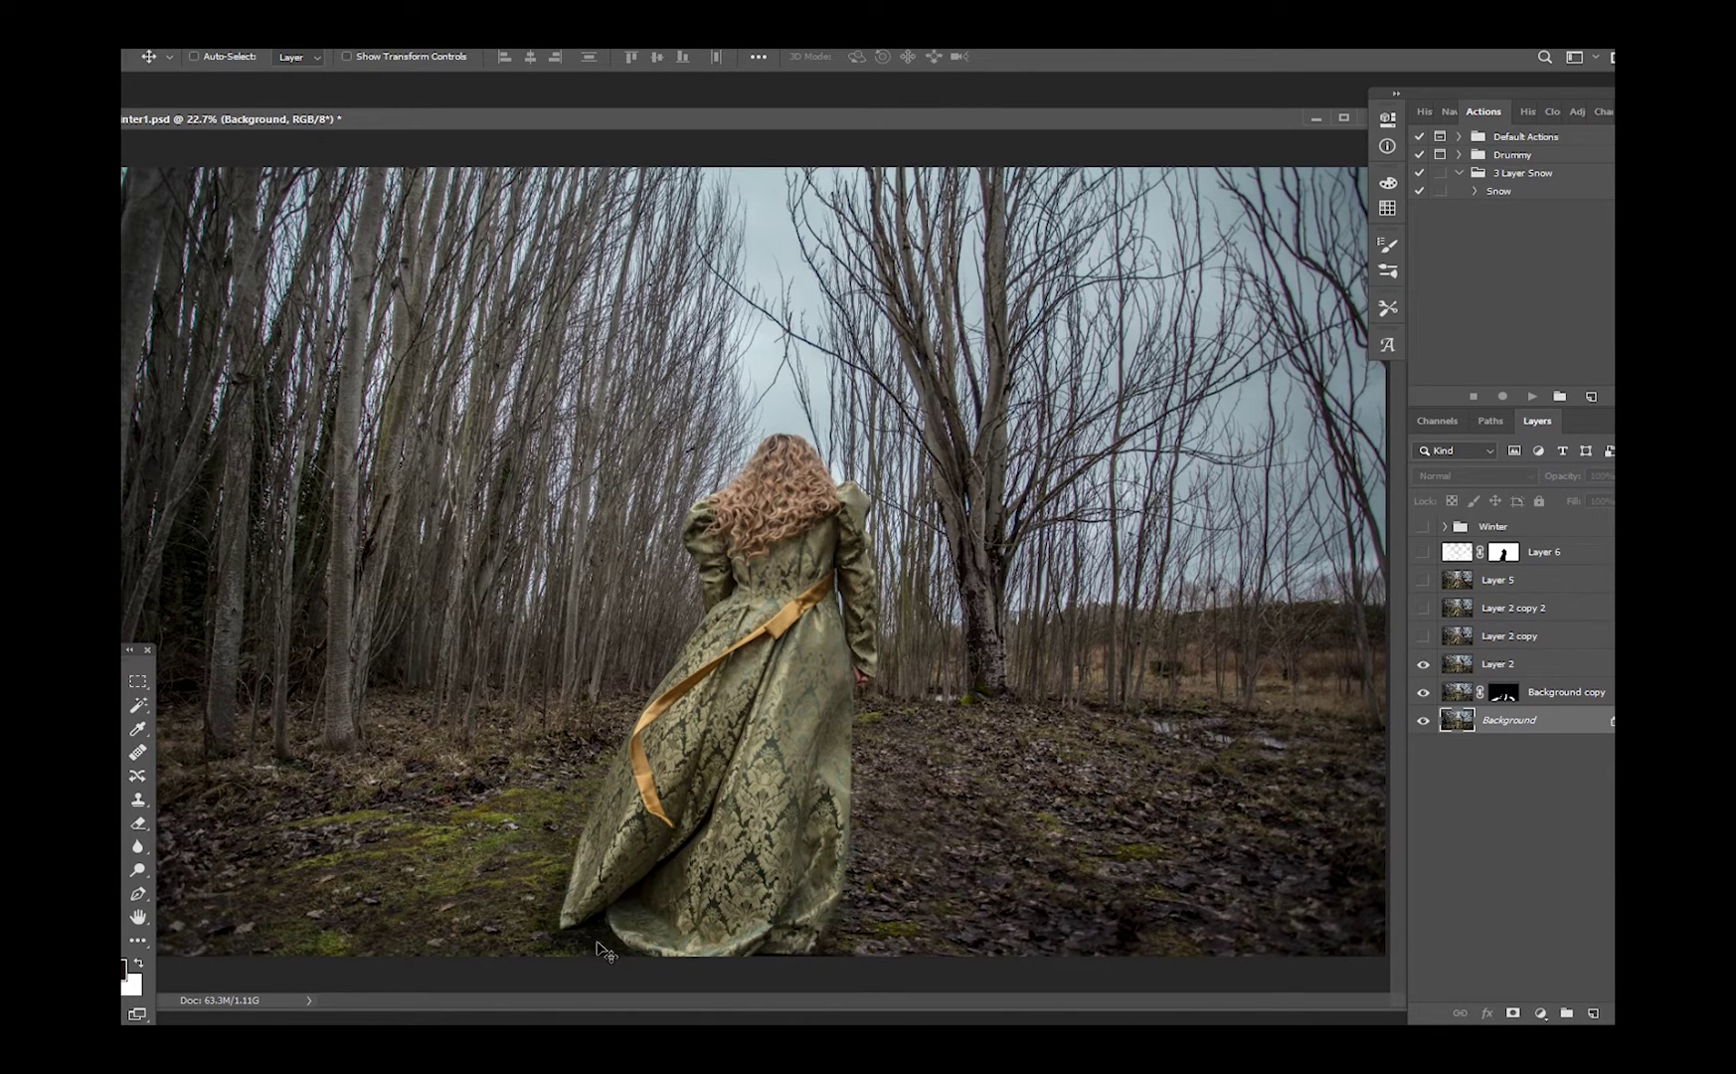
Compare the lower part of the dress with Layer 2 hidden and shown
scroll(604, 949, up, 3)
drag(1030, 880, 1043, 794)
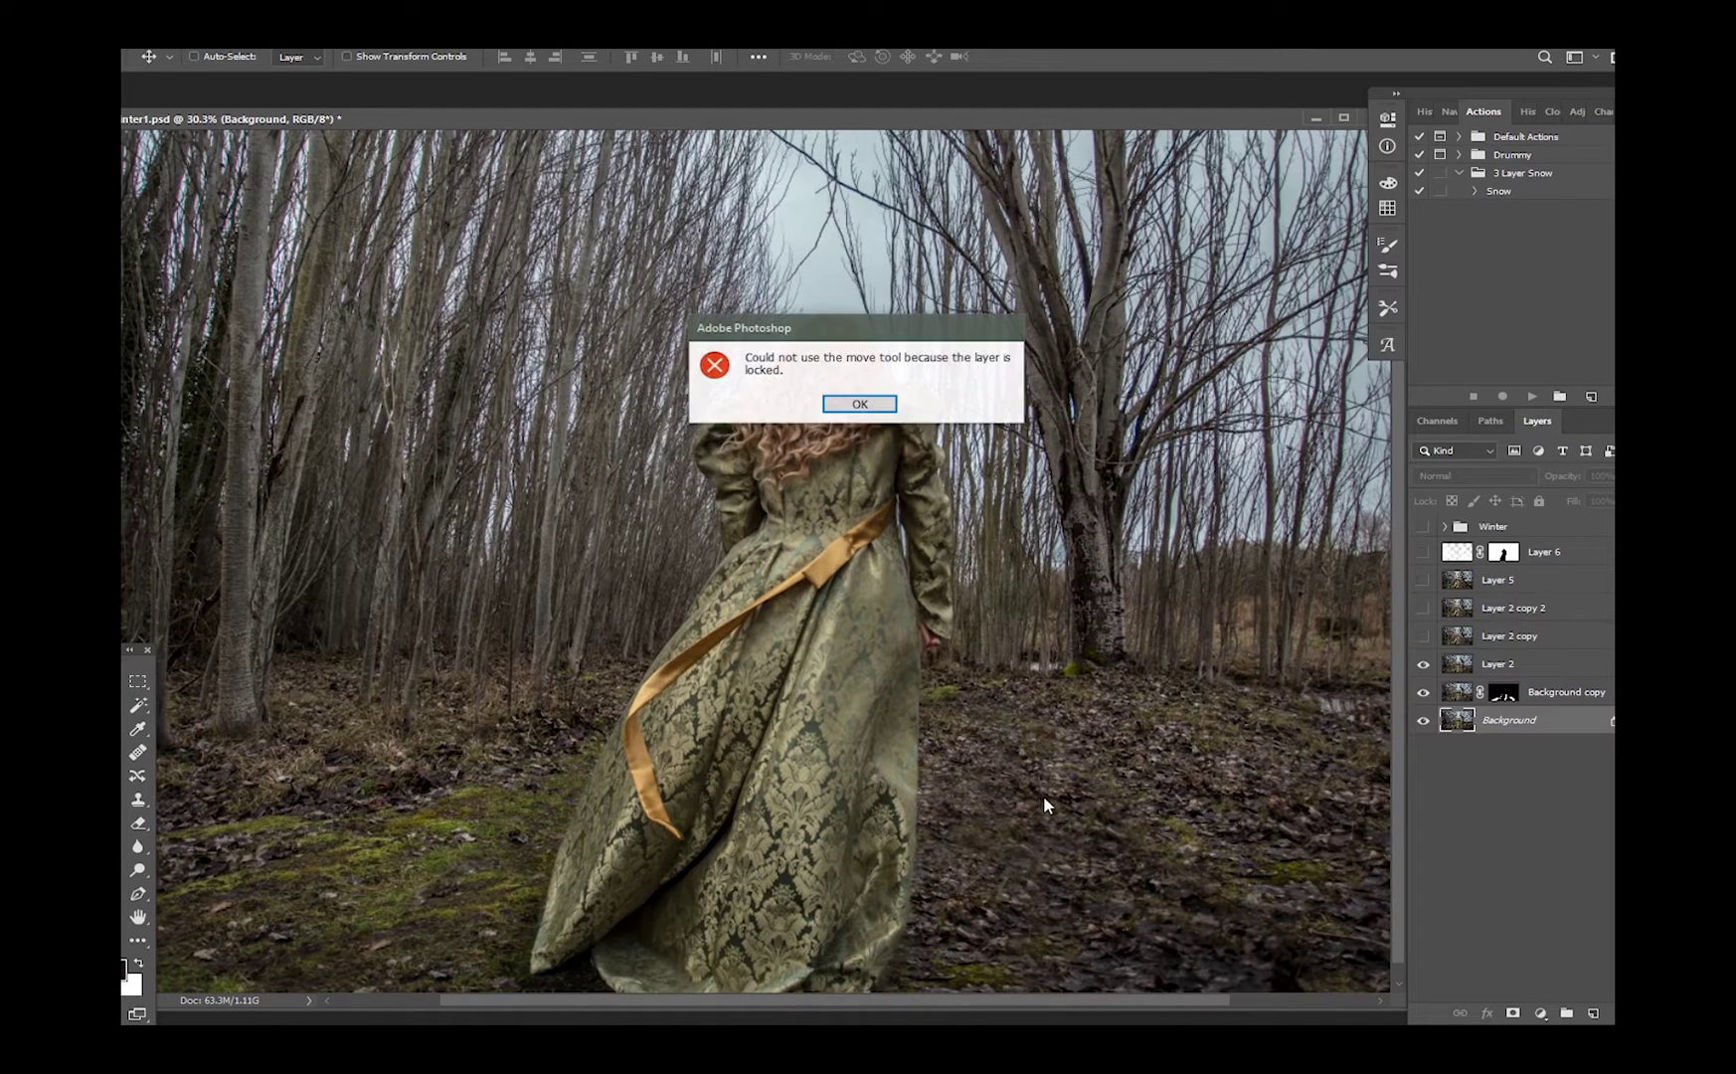
click(860, 406)
click(1424, 664)
click(1424, 664)
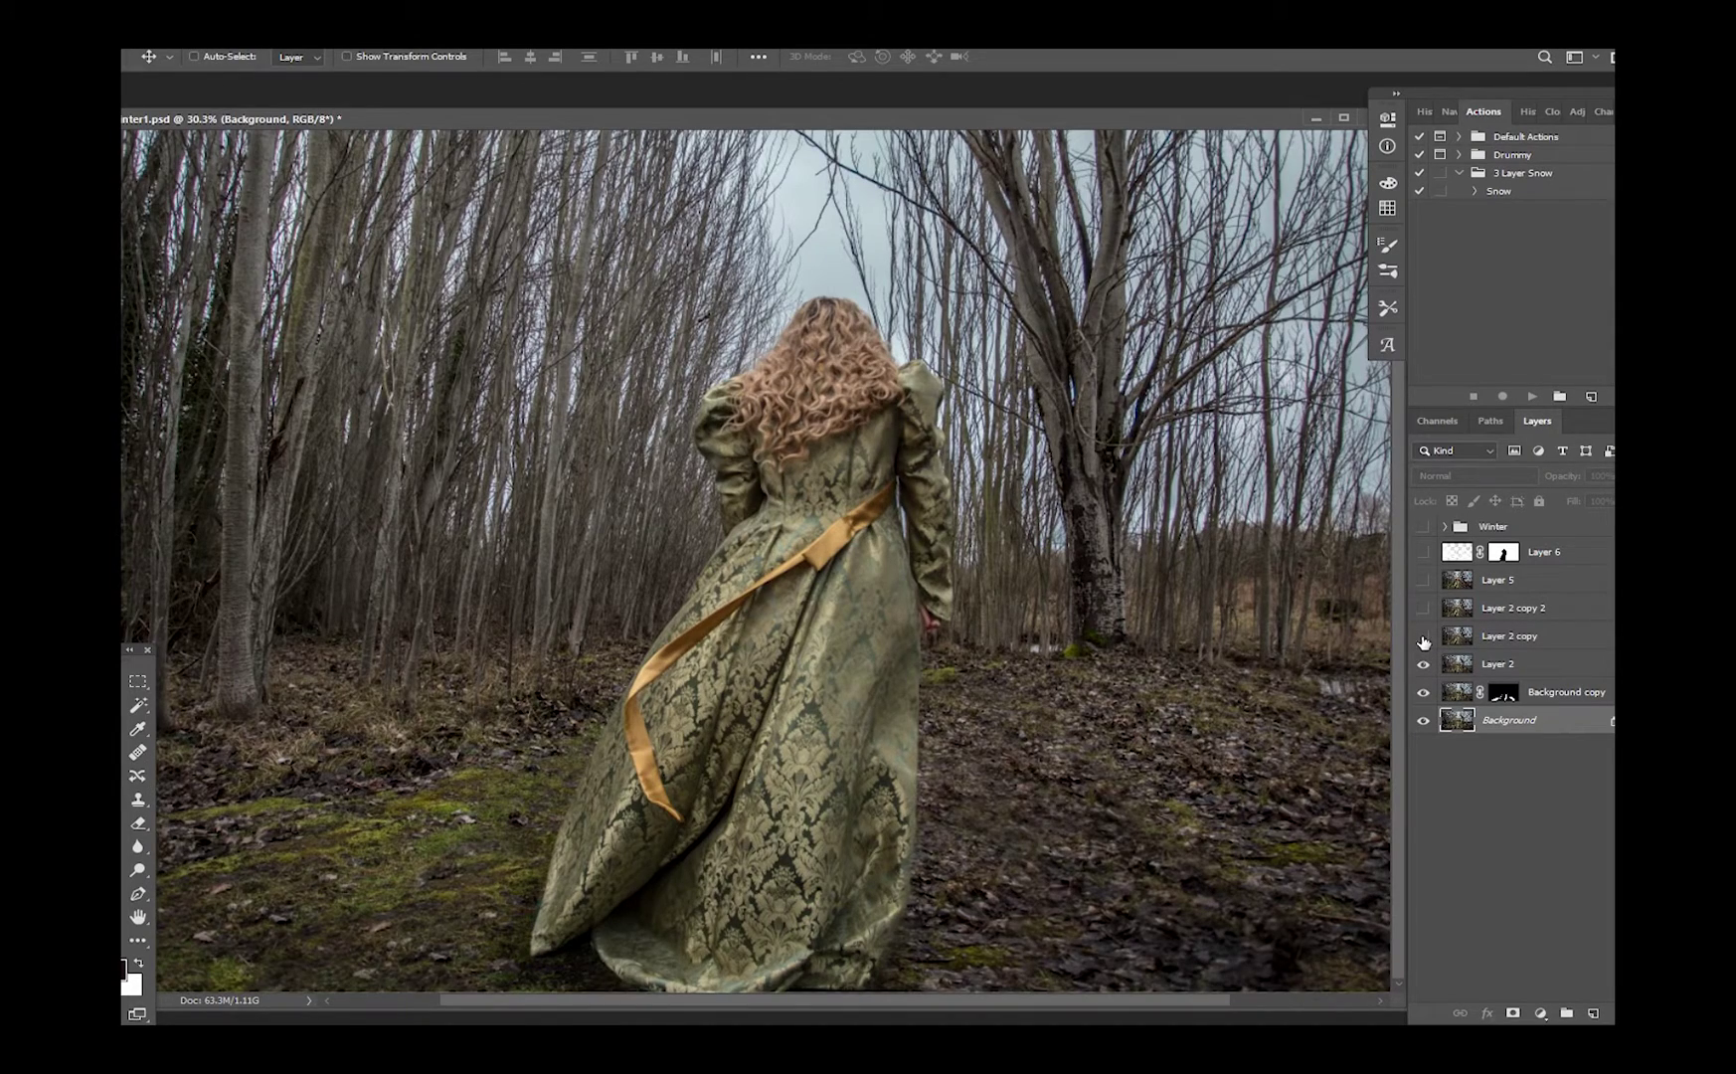
Make Layer 2 copy visible and compare the woman's figure with and without it
click(1424, 637)
scroll(995, 722, down, 3)
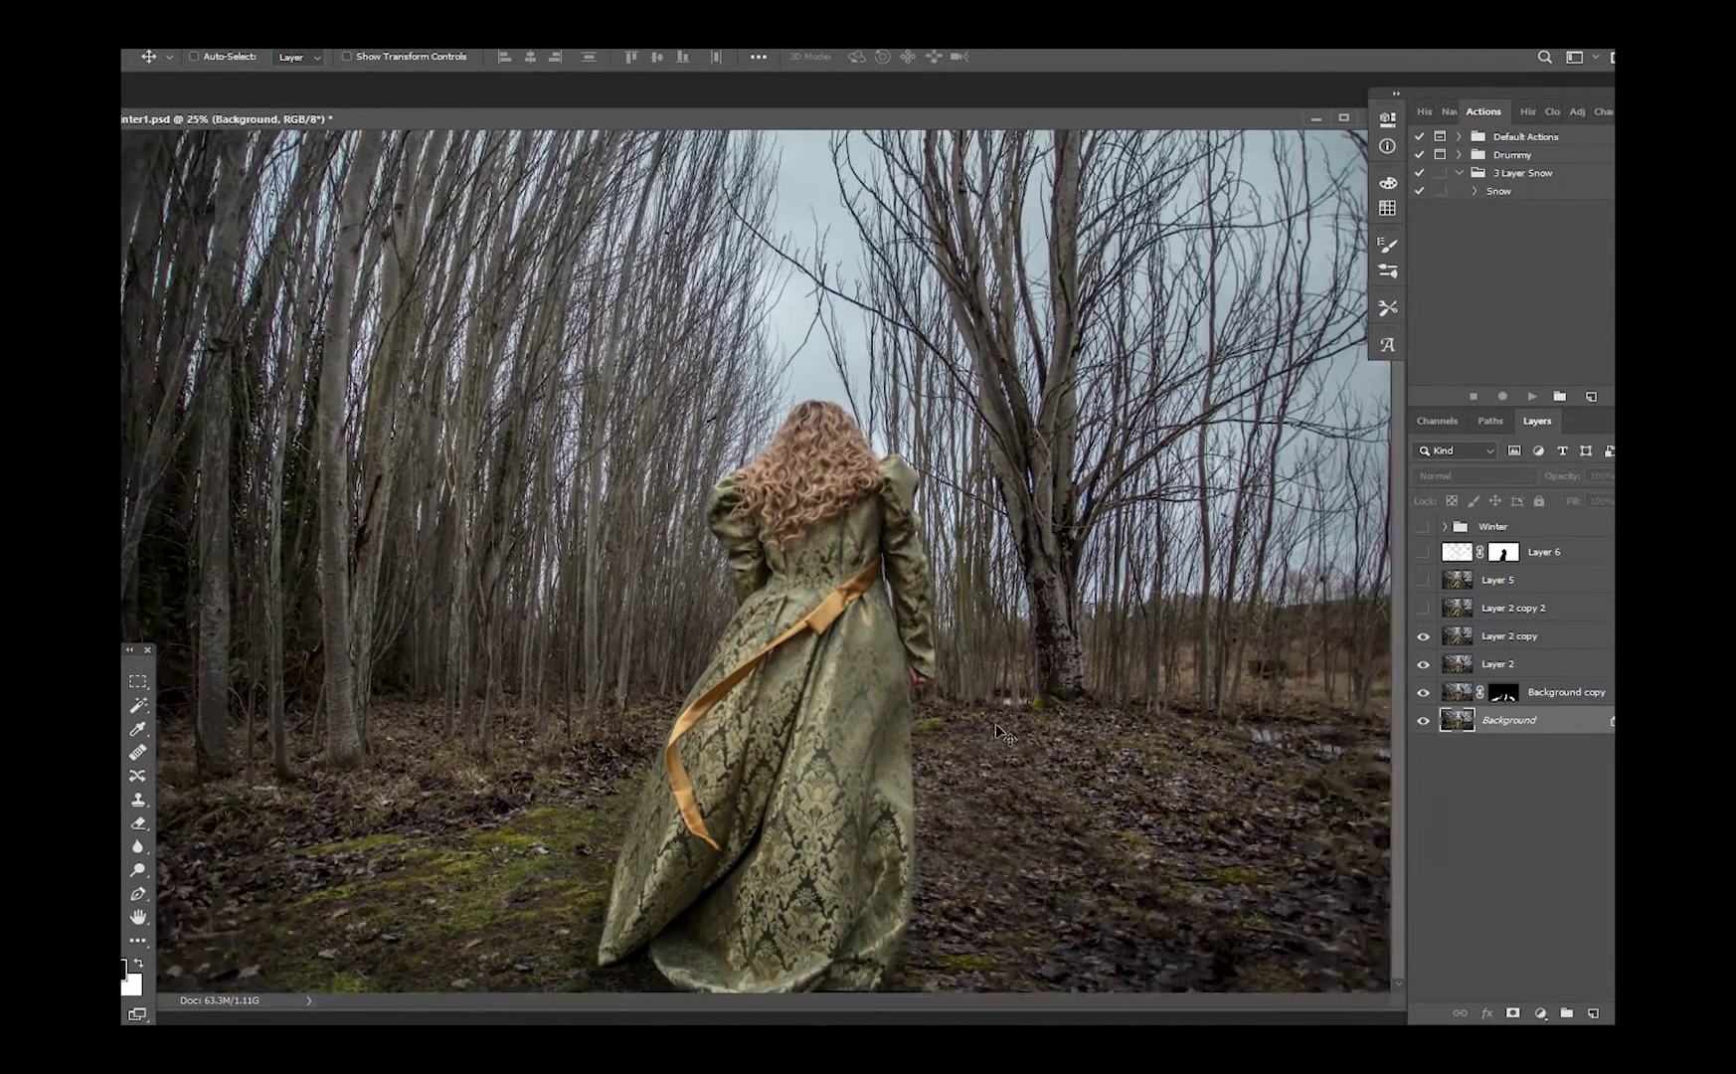
click(1424, 636)
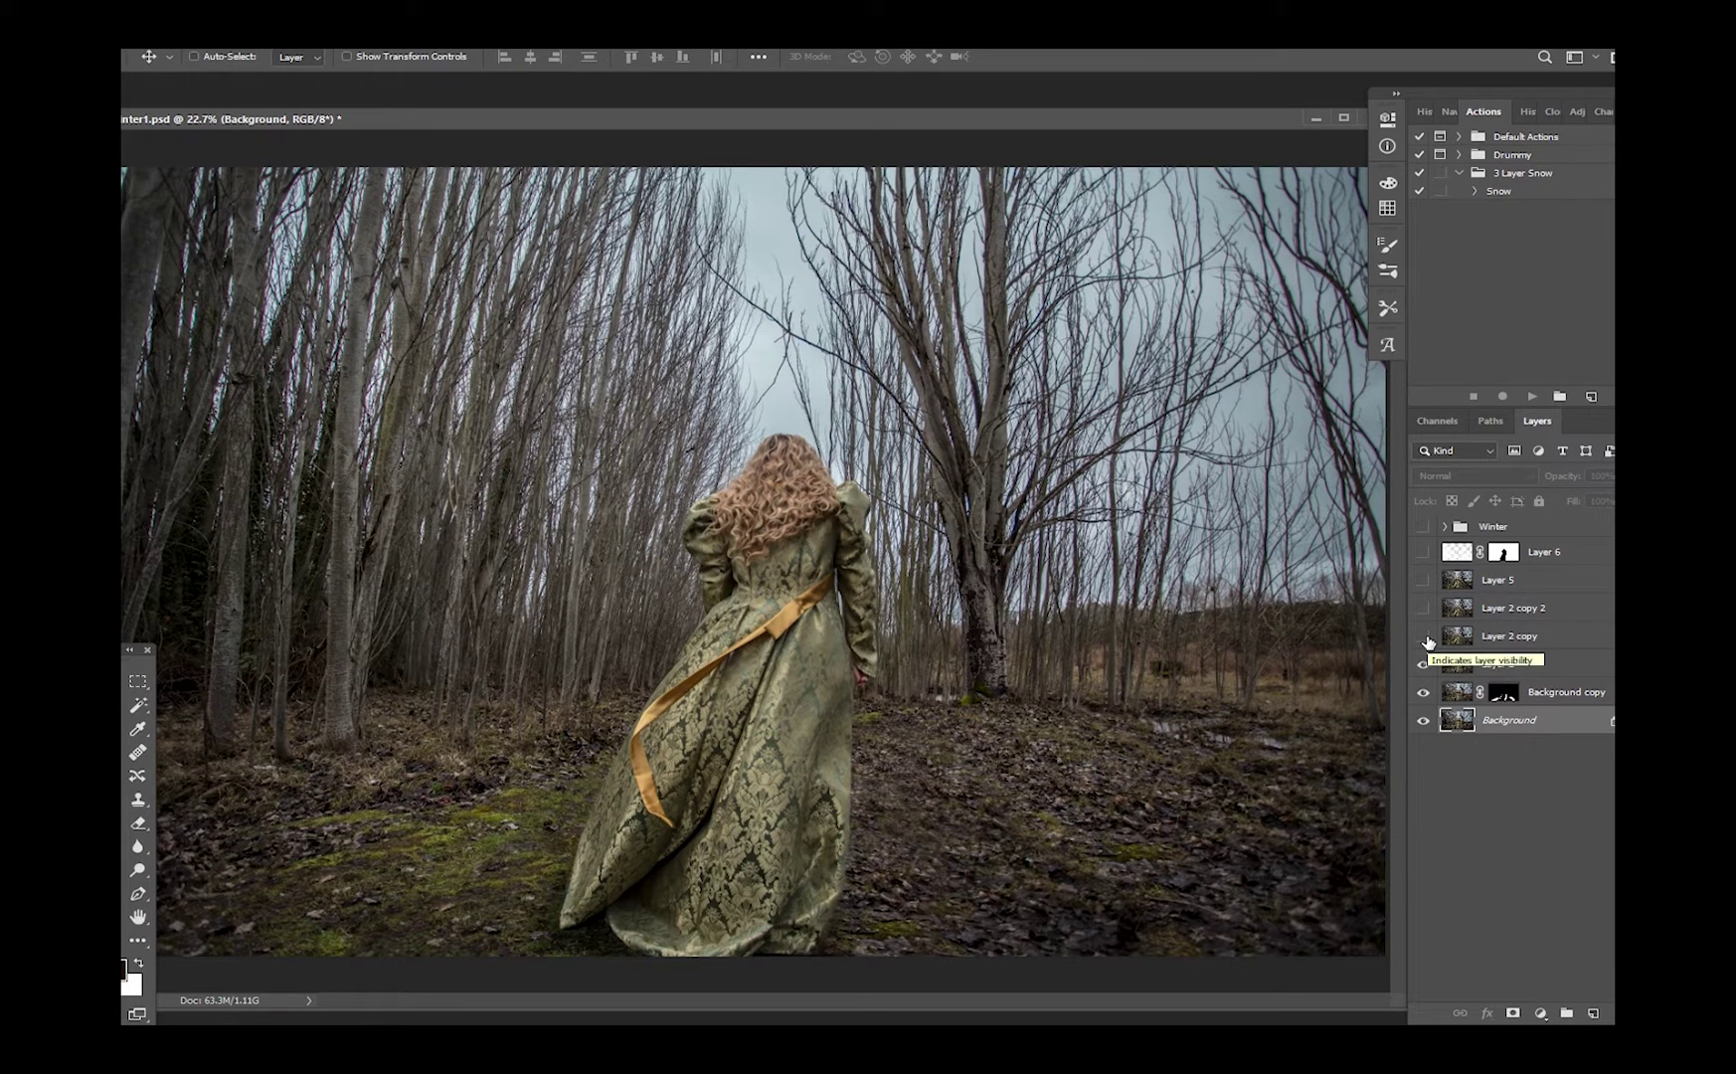
click(1424, 636)
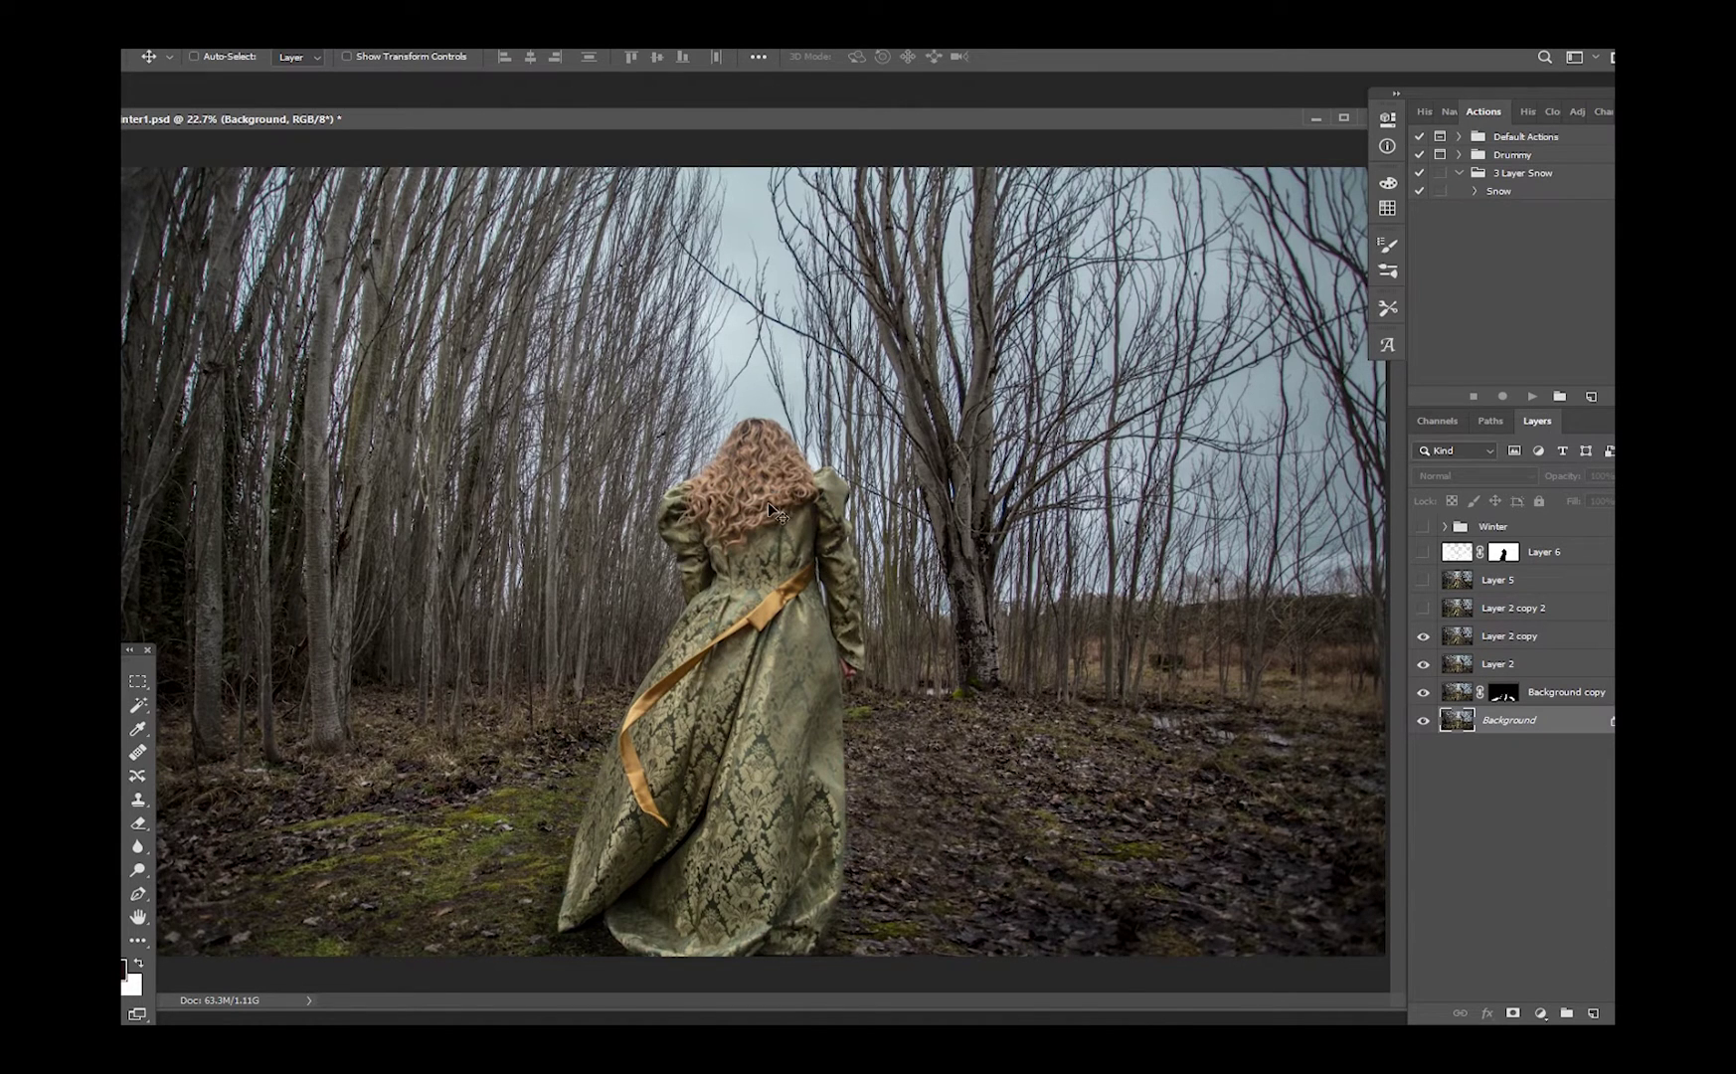
scroll(772, 510, down, 1)
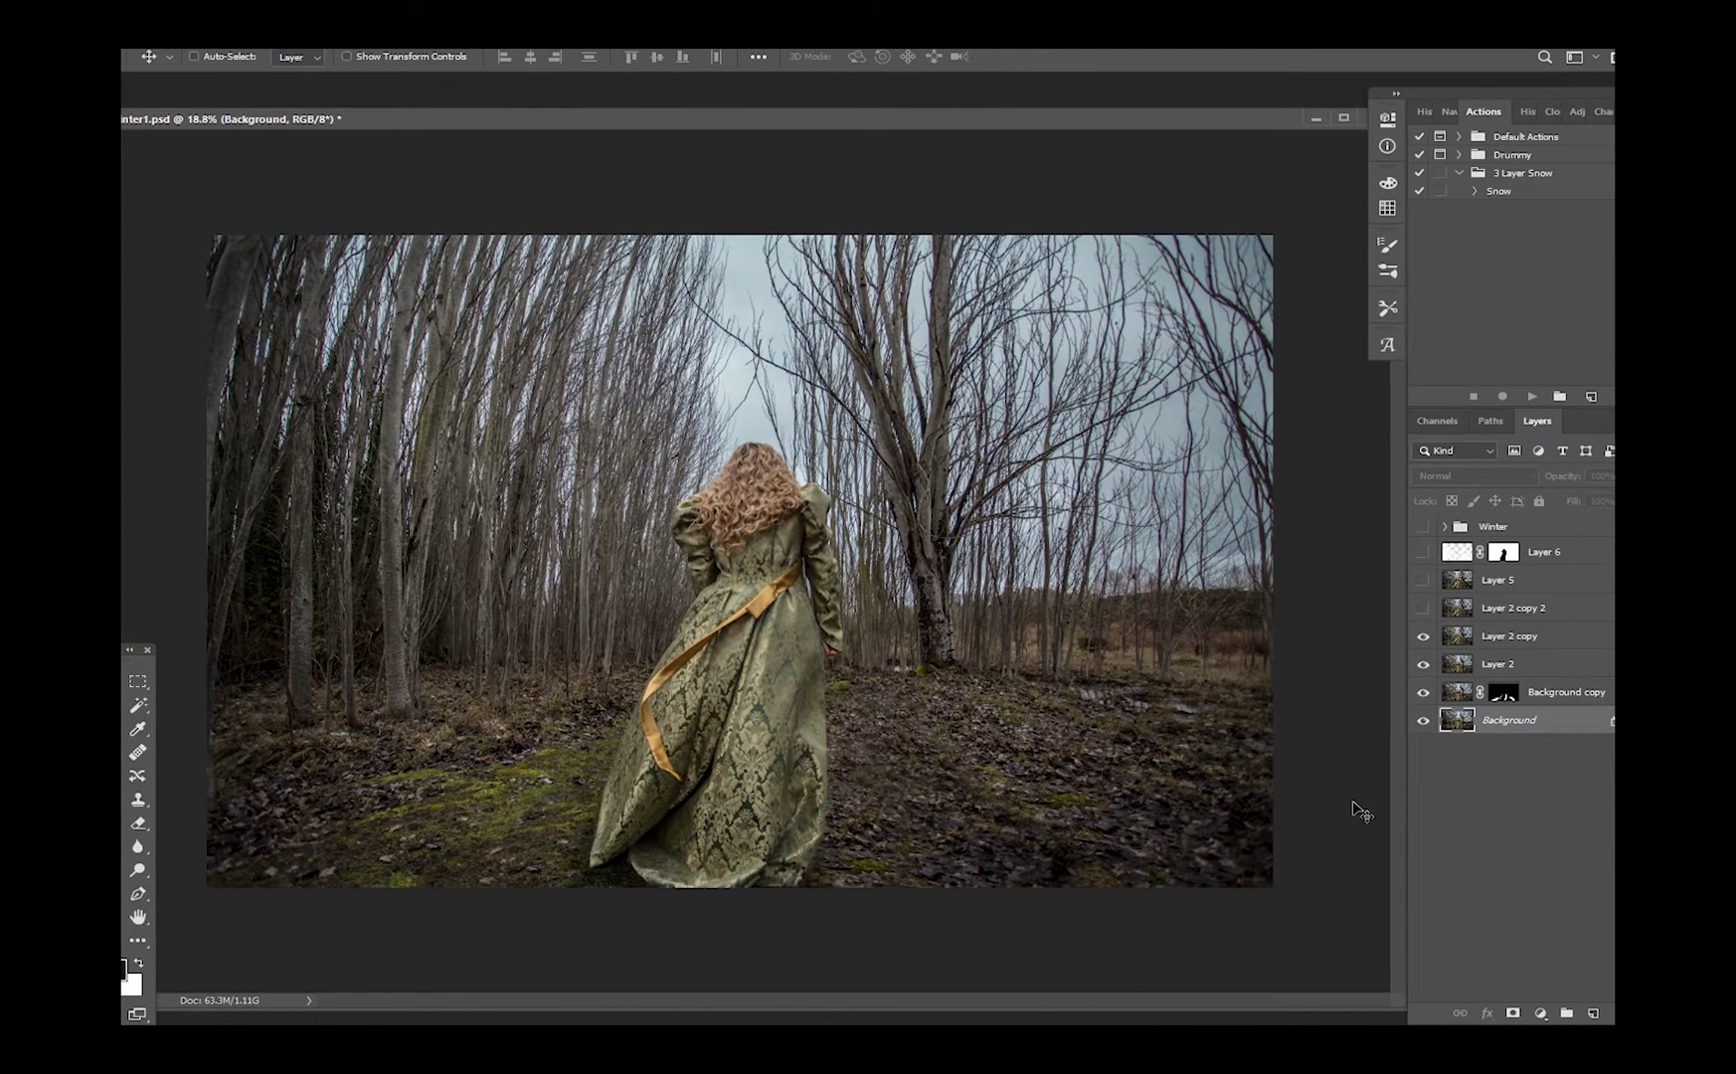
scroll(1360, 811, up, 1)
scroll(1387, 746, down, 1)
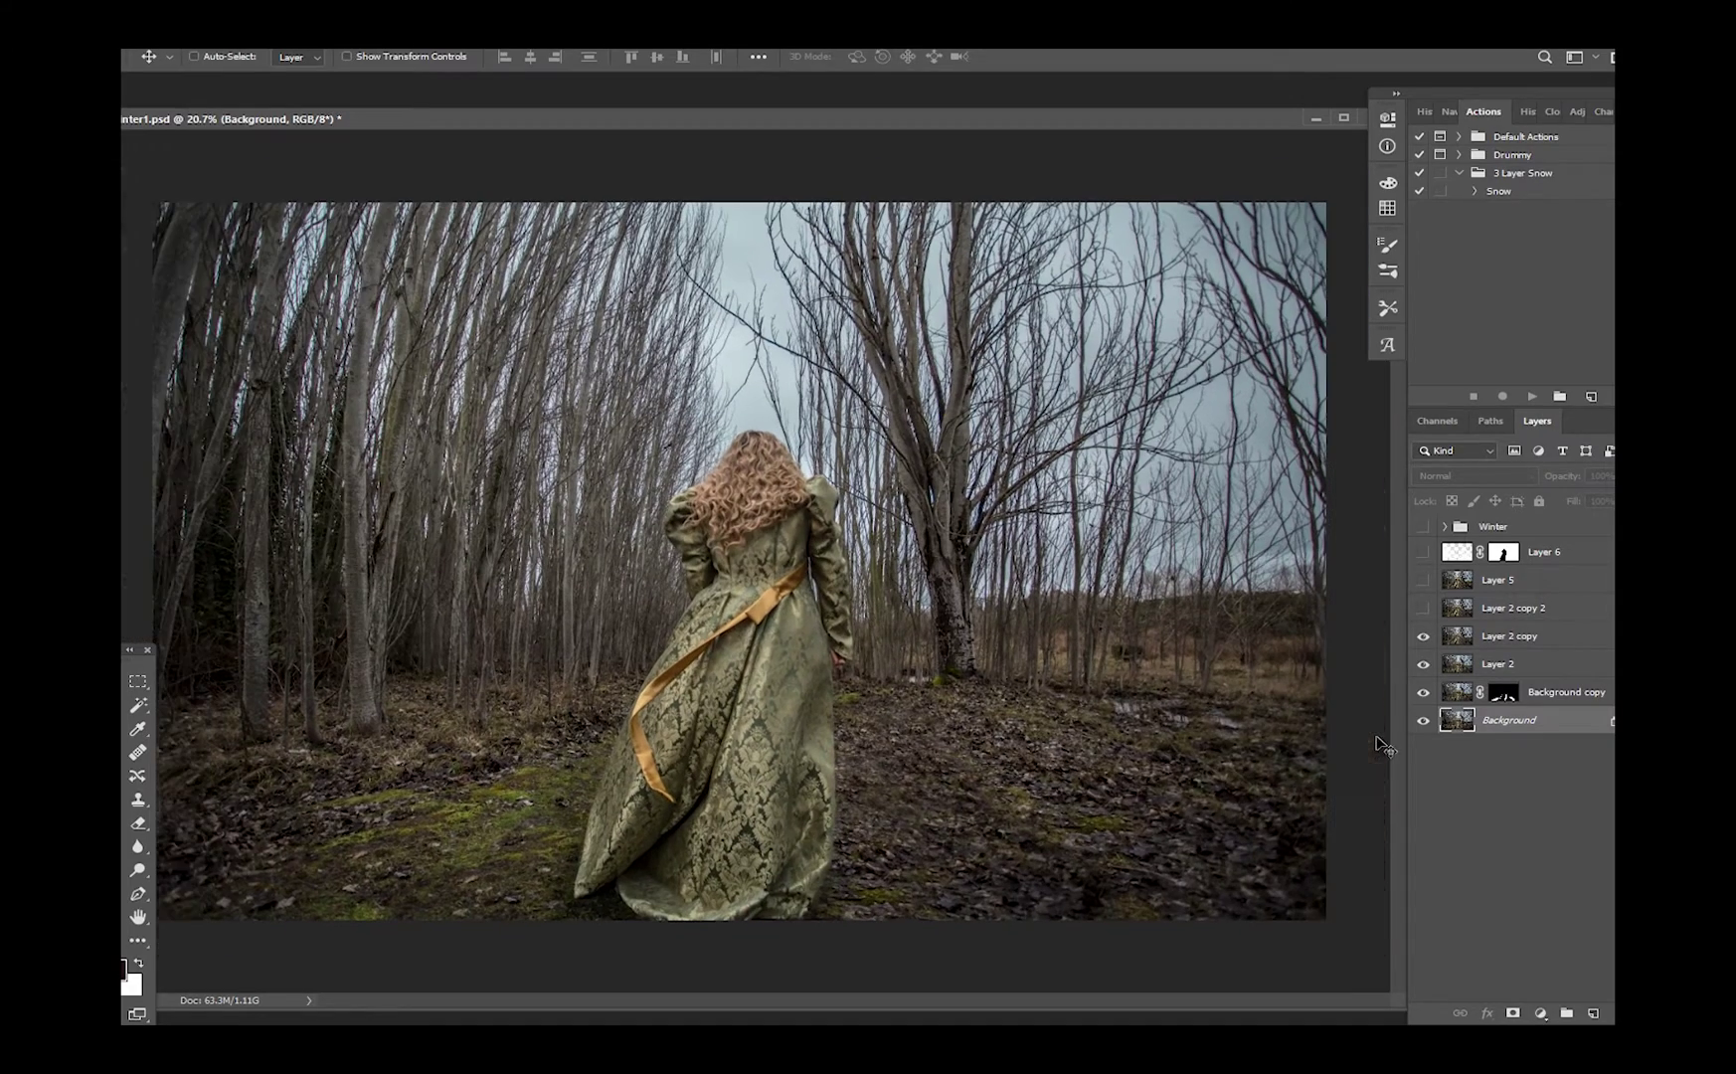
Make Layer 2 copy 2 visible and compare the hair and dress with and without it
click(1424, 608)
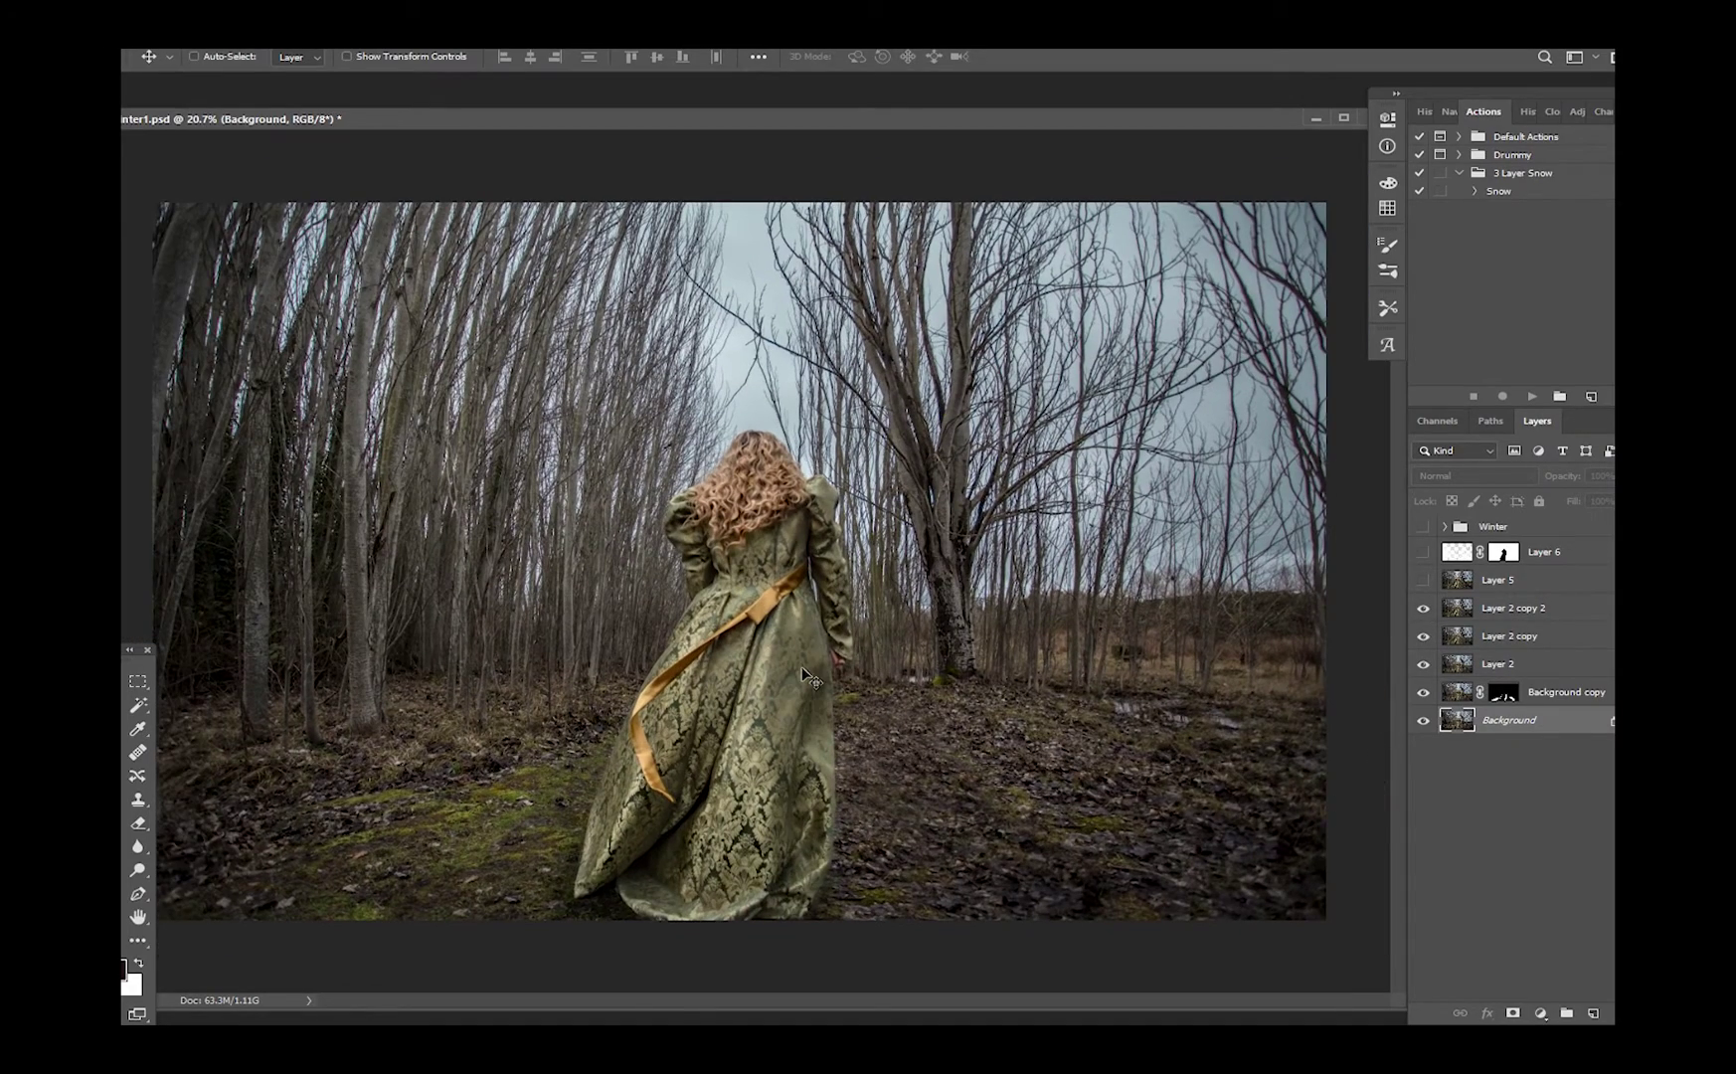
scroll(801, 666, up, 1)
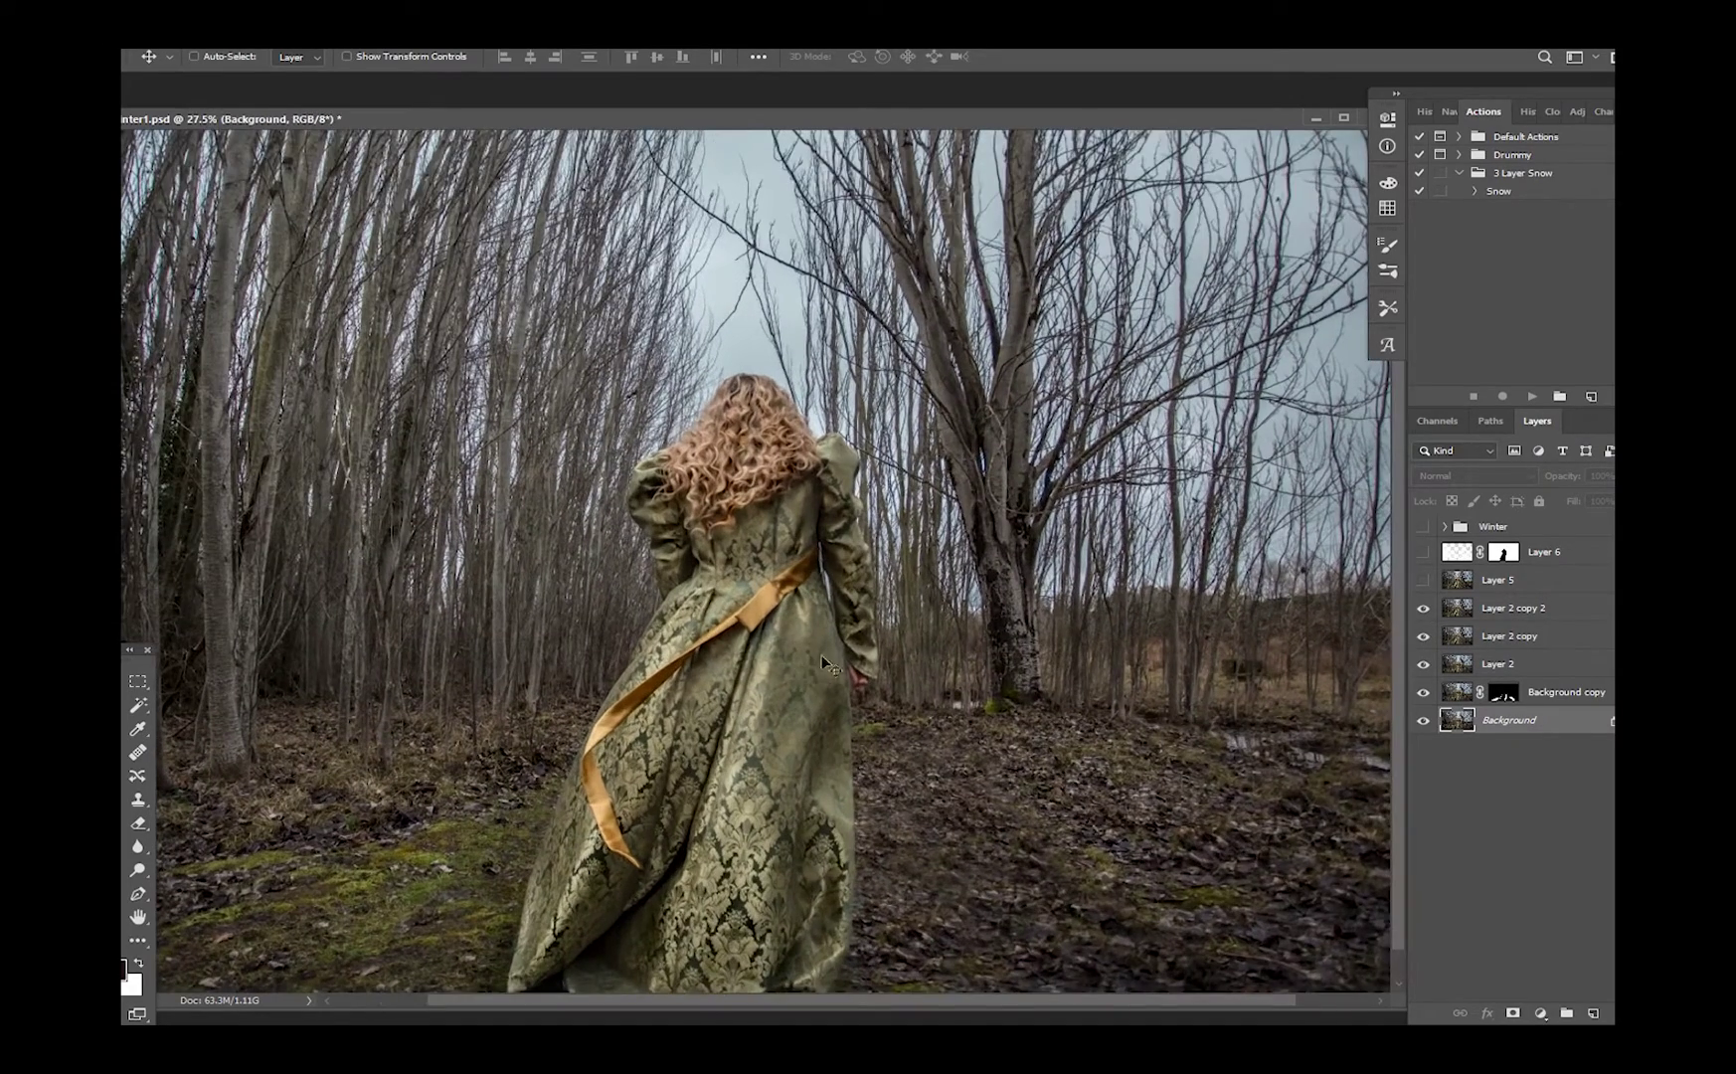
click(1425, 609)
click(1425, 610)
click(1425, 610)
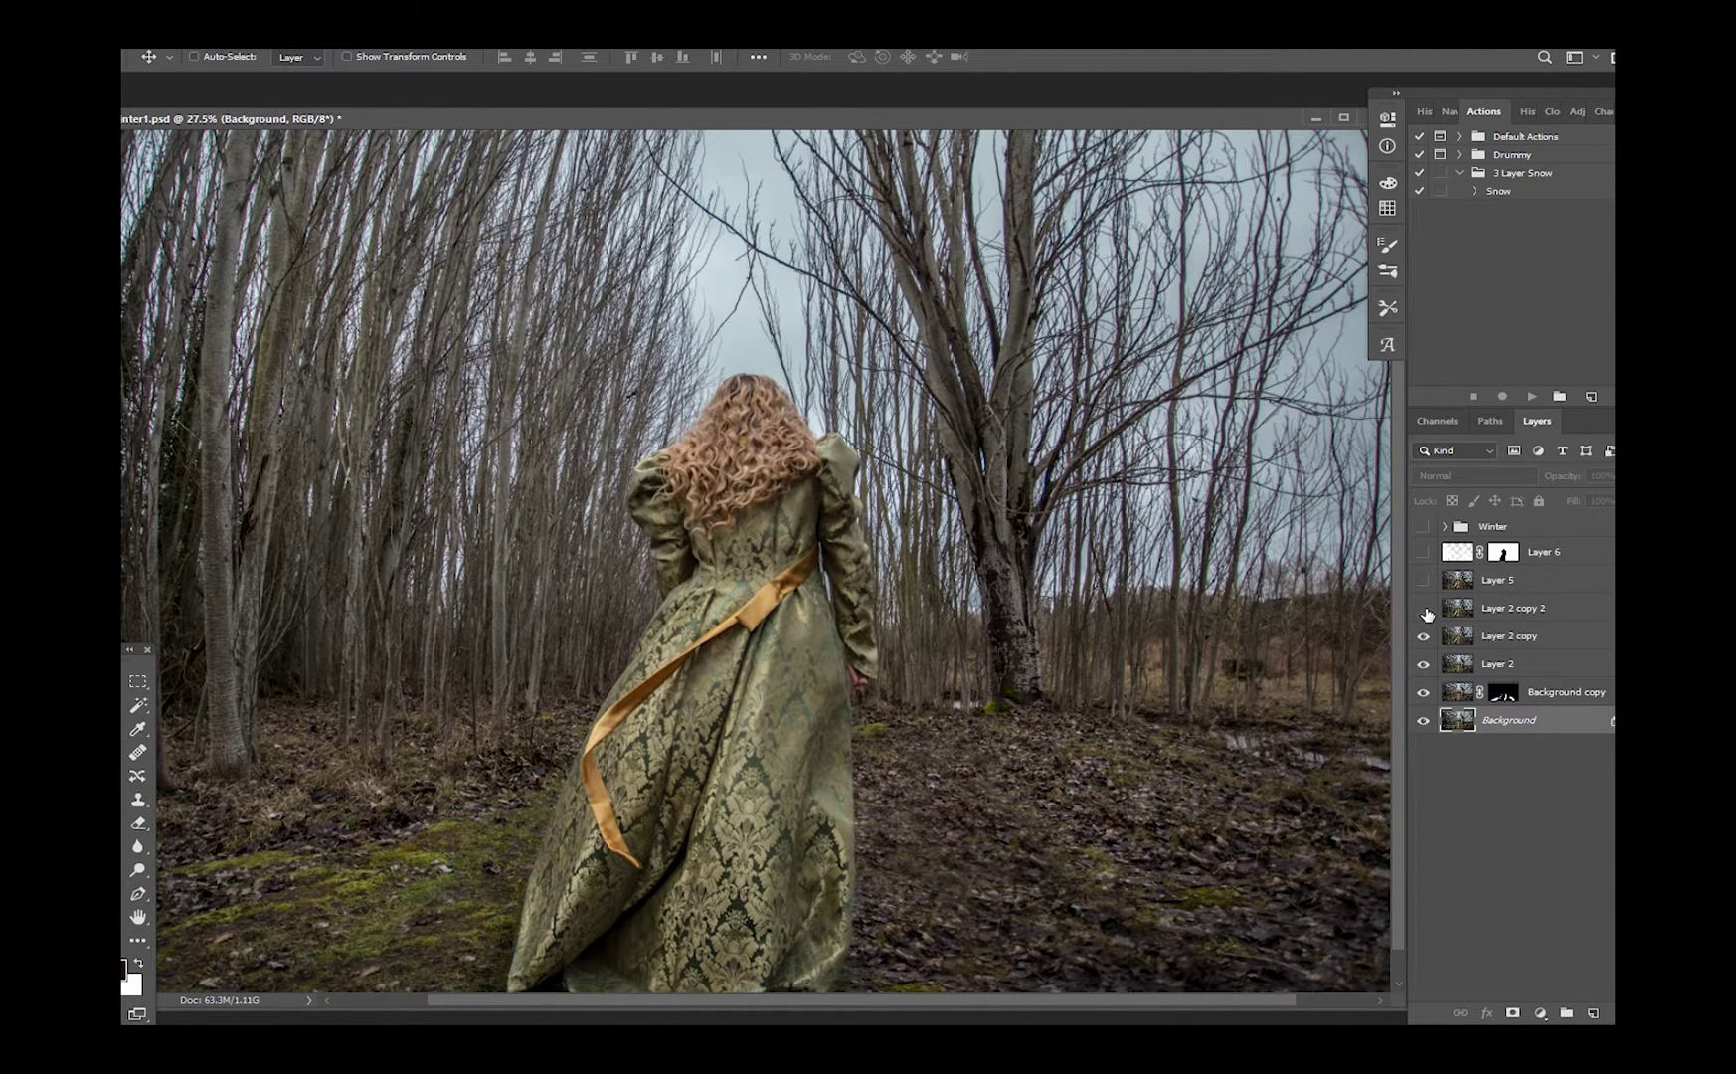
click(1425, 609)
key(ctrl+minus)
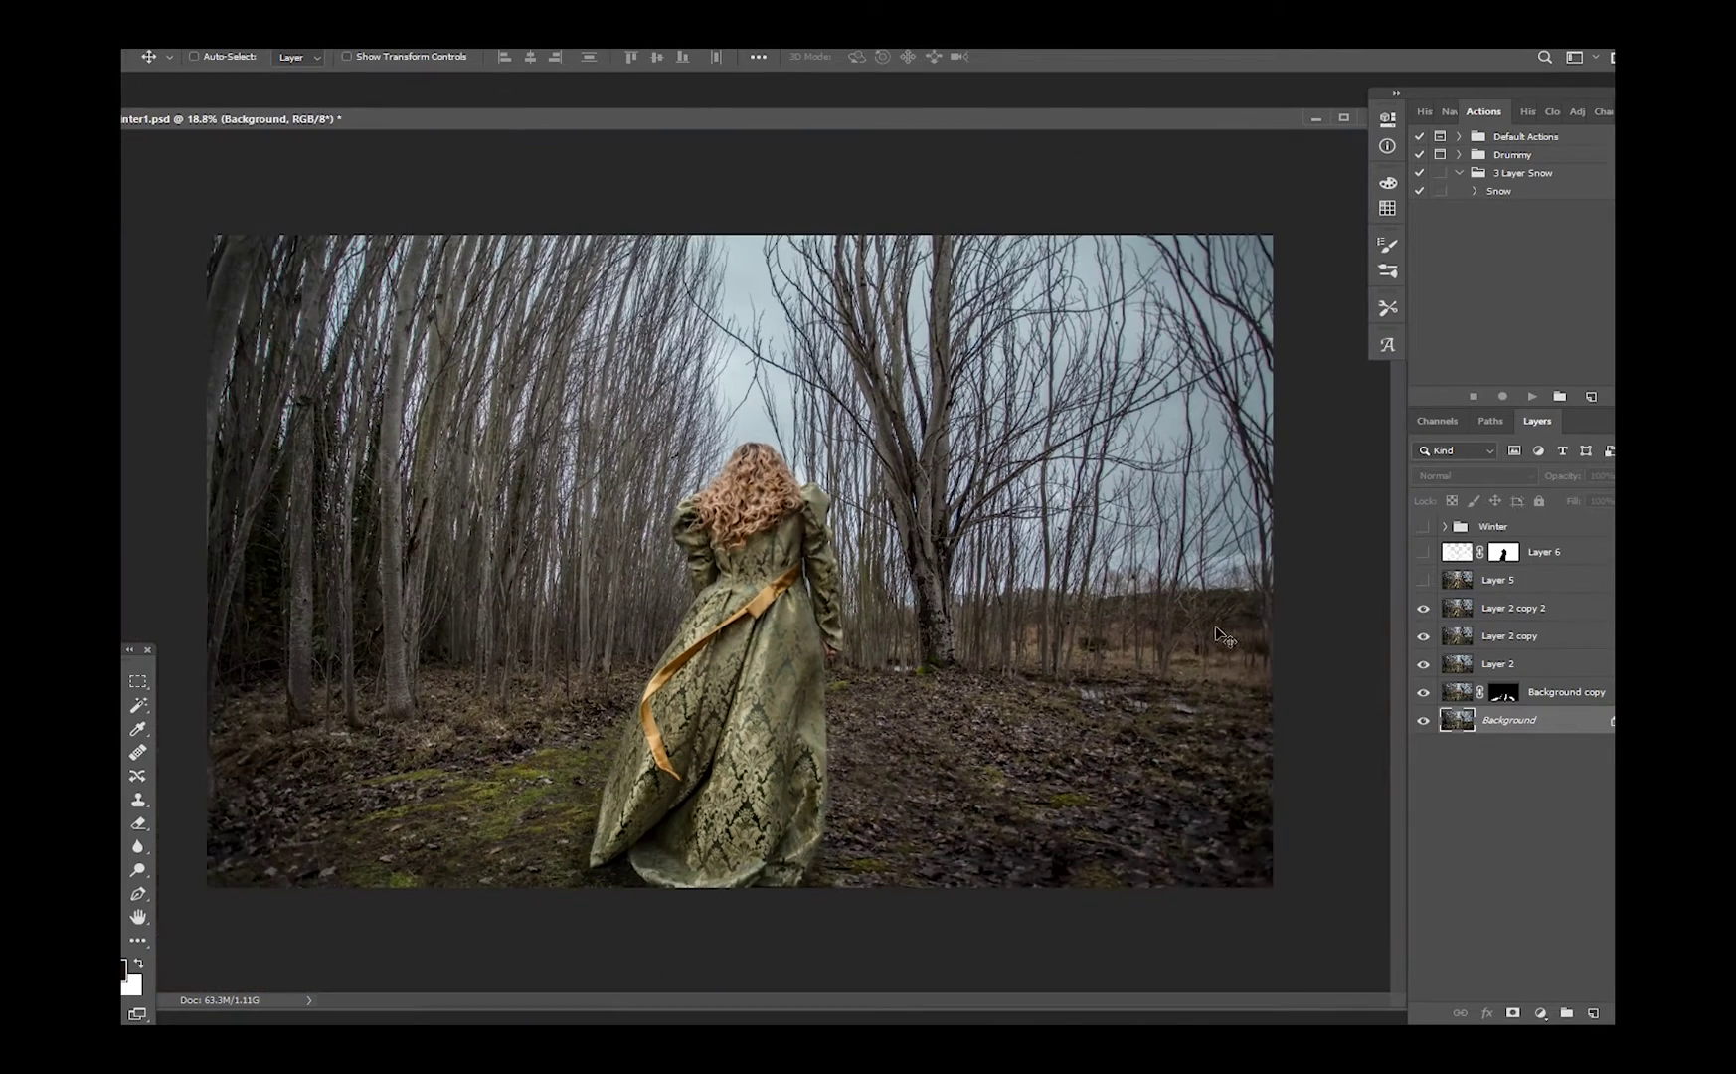
Delete the masked Layer 6 from the layer stack after checking its visibility
click(1423, 580)
click(1423, 553)
click(1423, 553)
right_click(1563, 563)
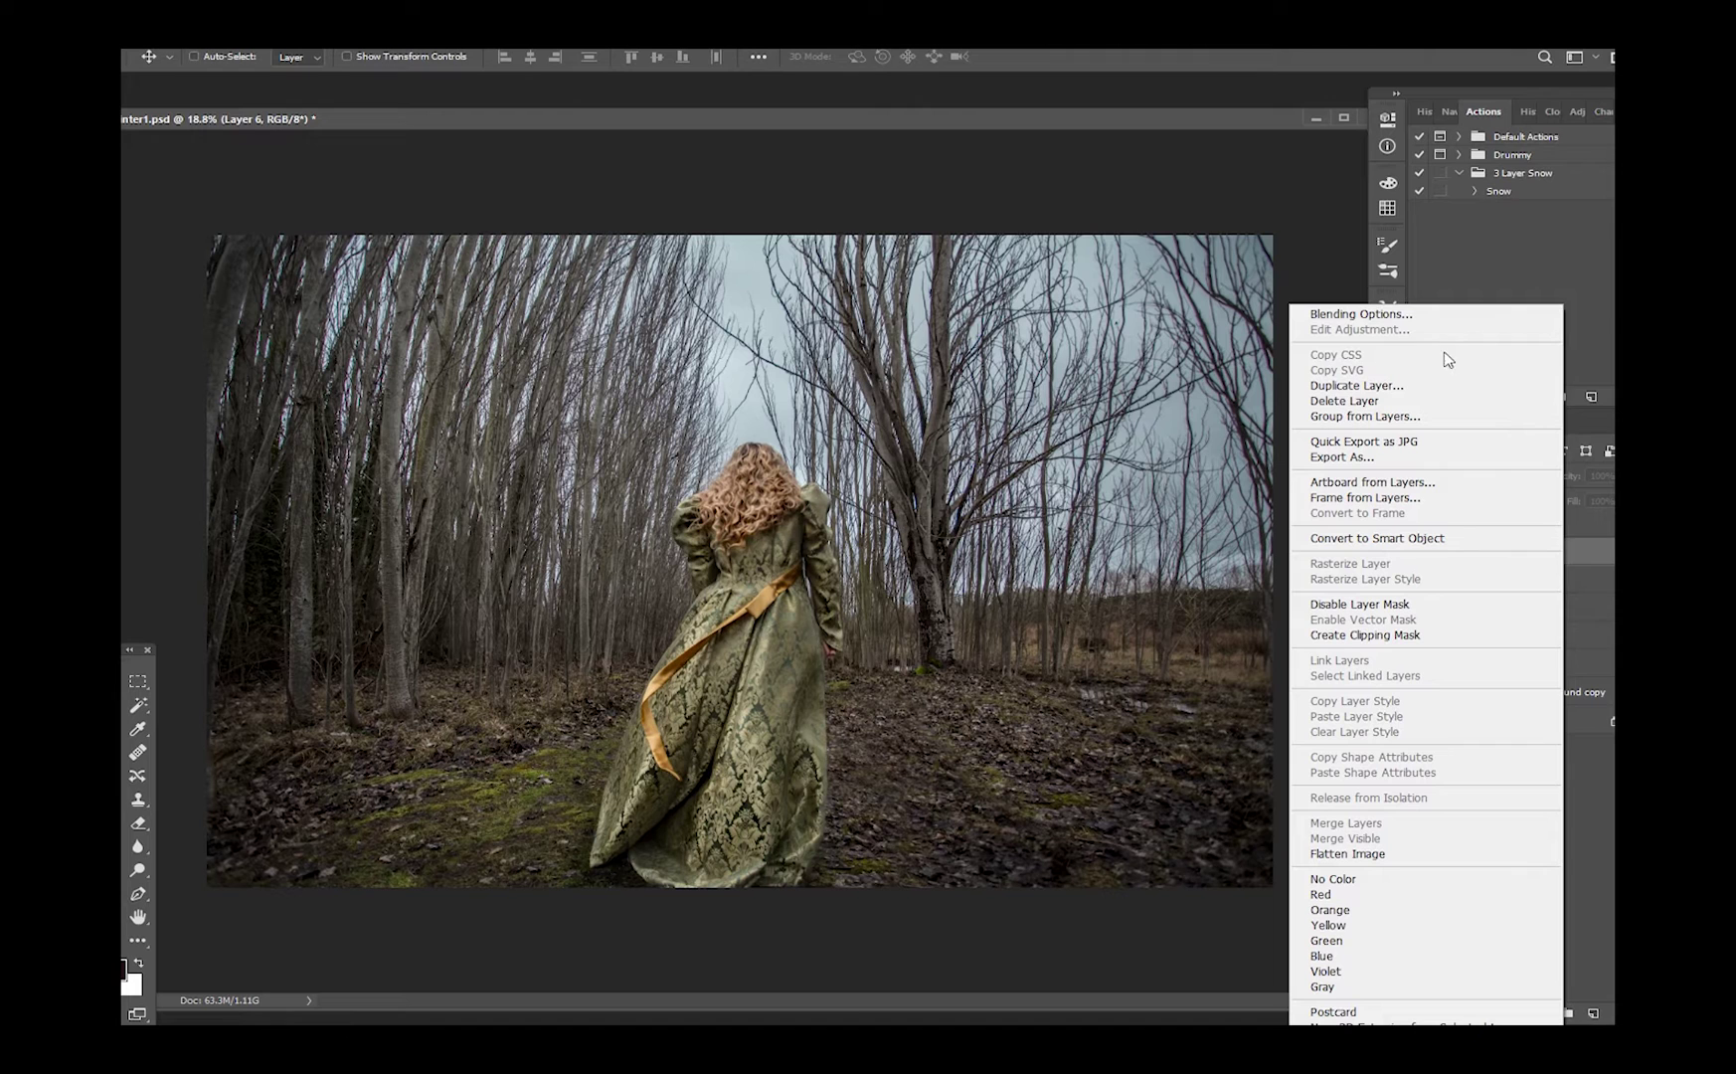
click(1431, 401)
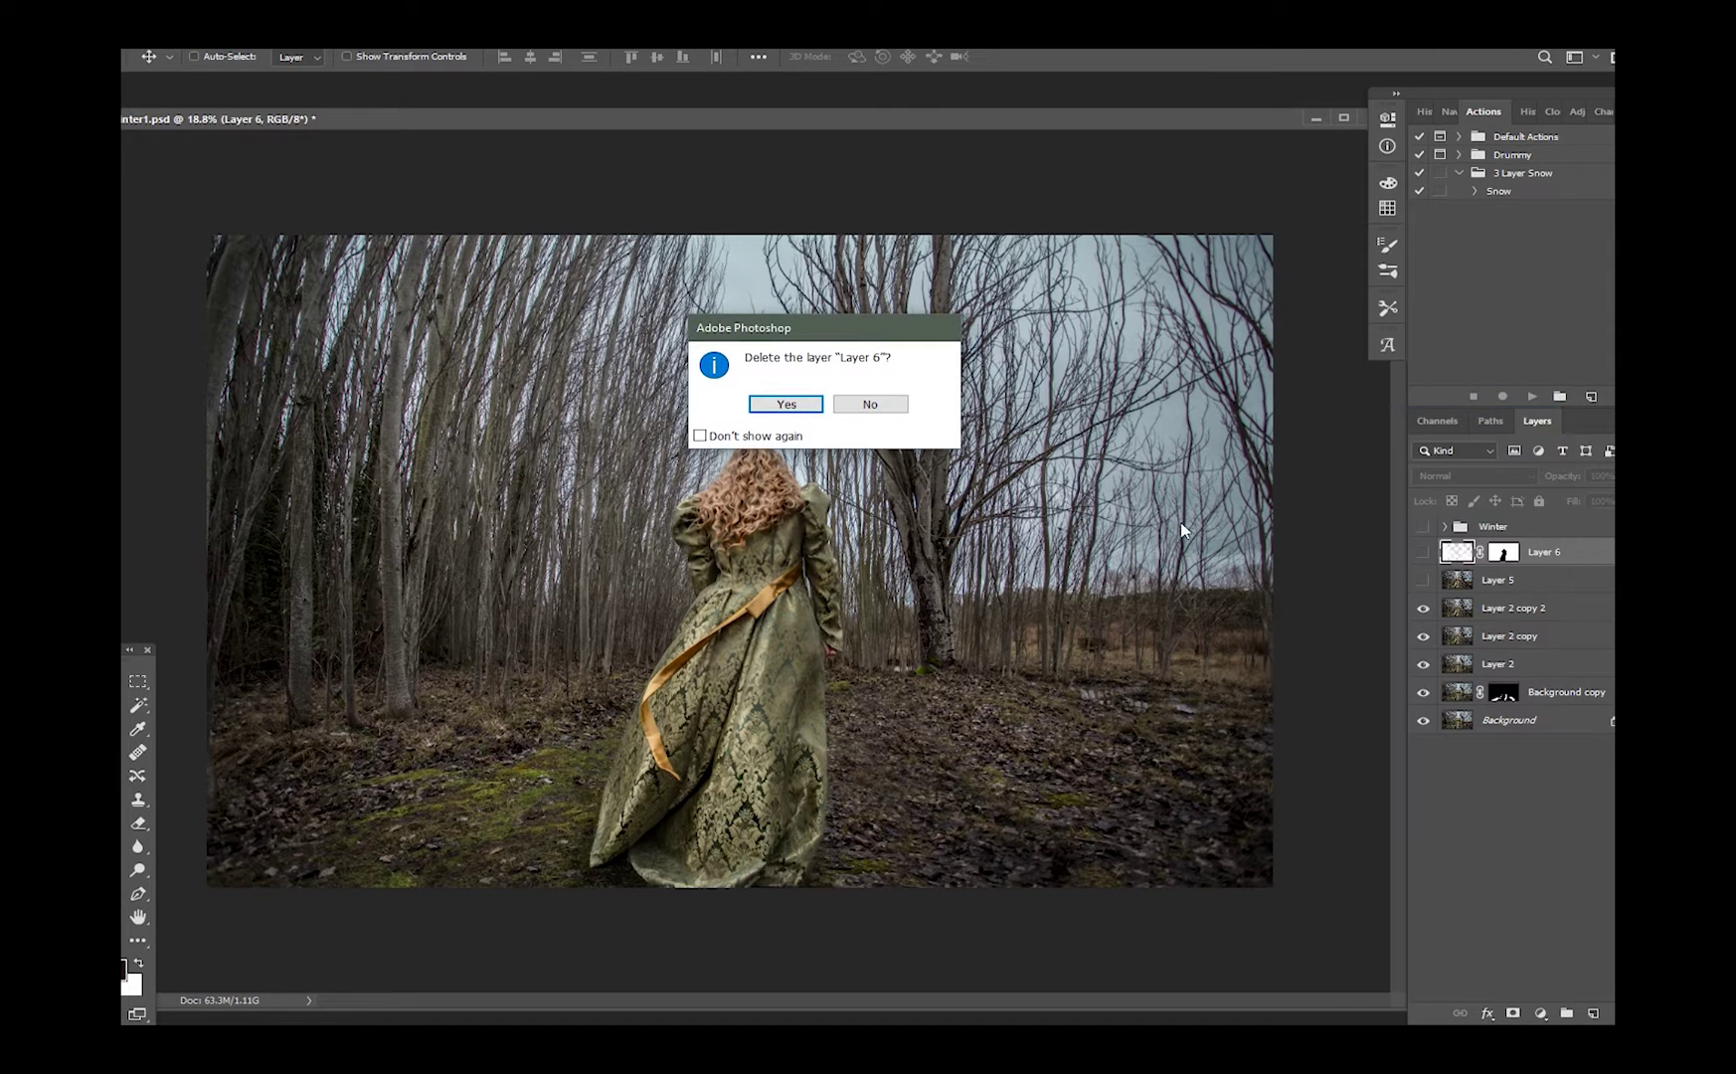
click(785, 404)
scroll(1137, 706, down, 1)
scroll(1026, 725, up, 1)
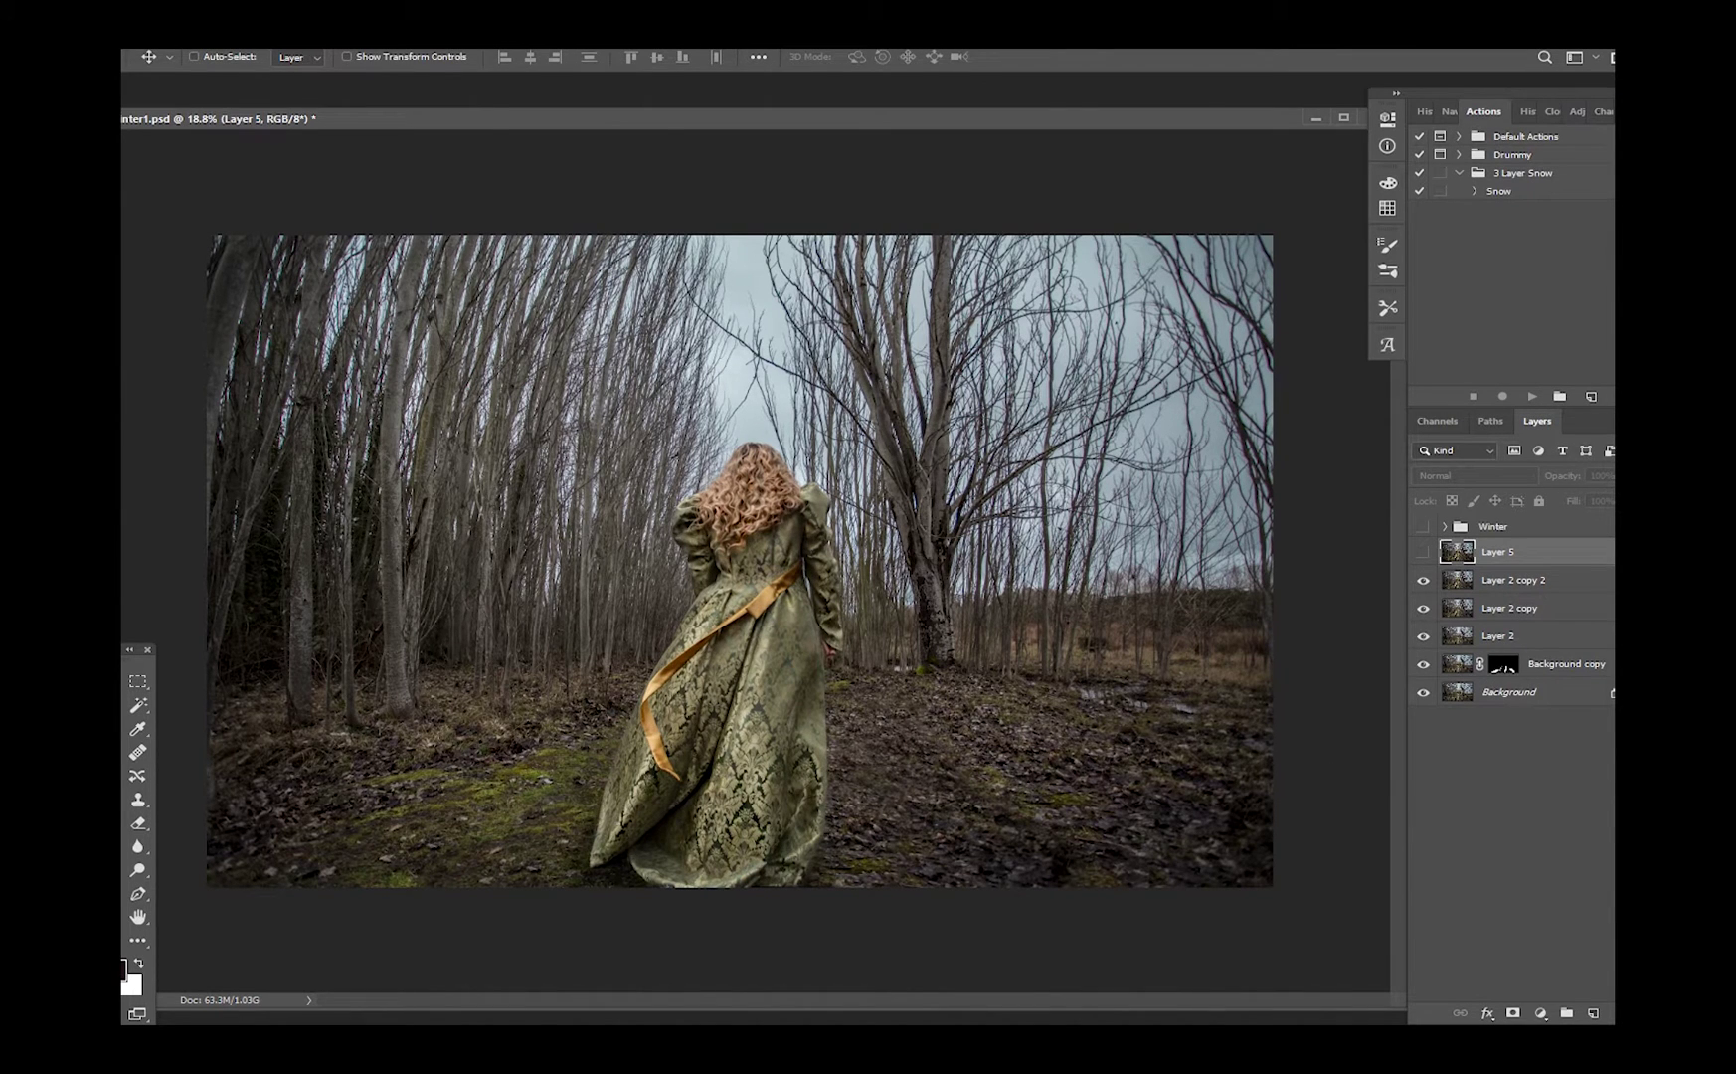
Create a new layer named "snow" above Layer 5 in Normal mode at 100% opacity
click(304, 50)
mouse_move(302, 51)
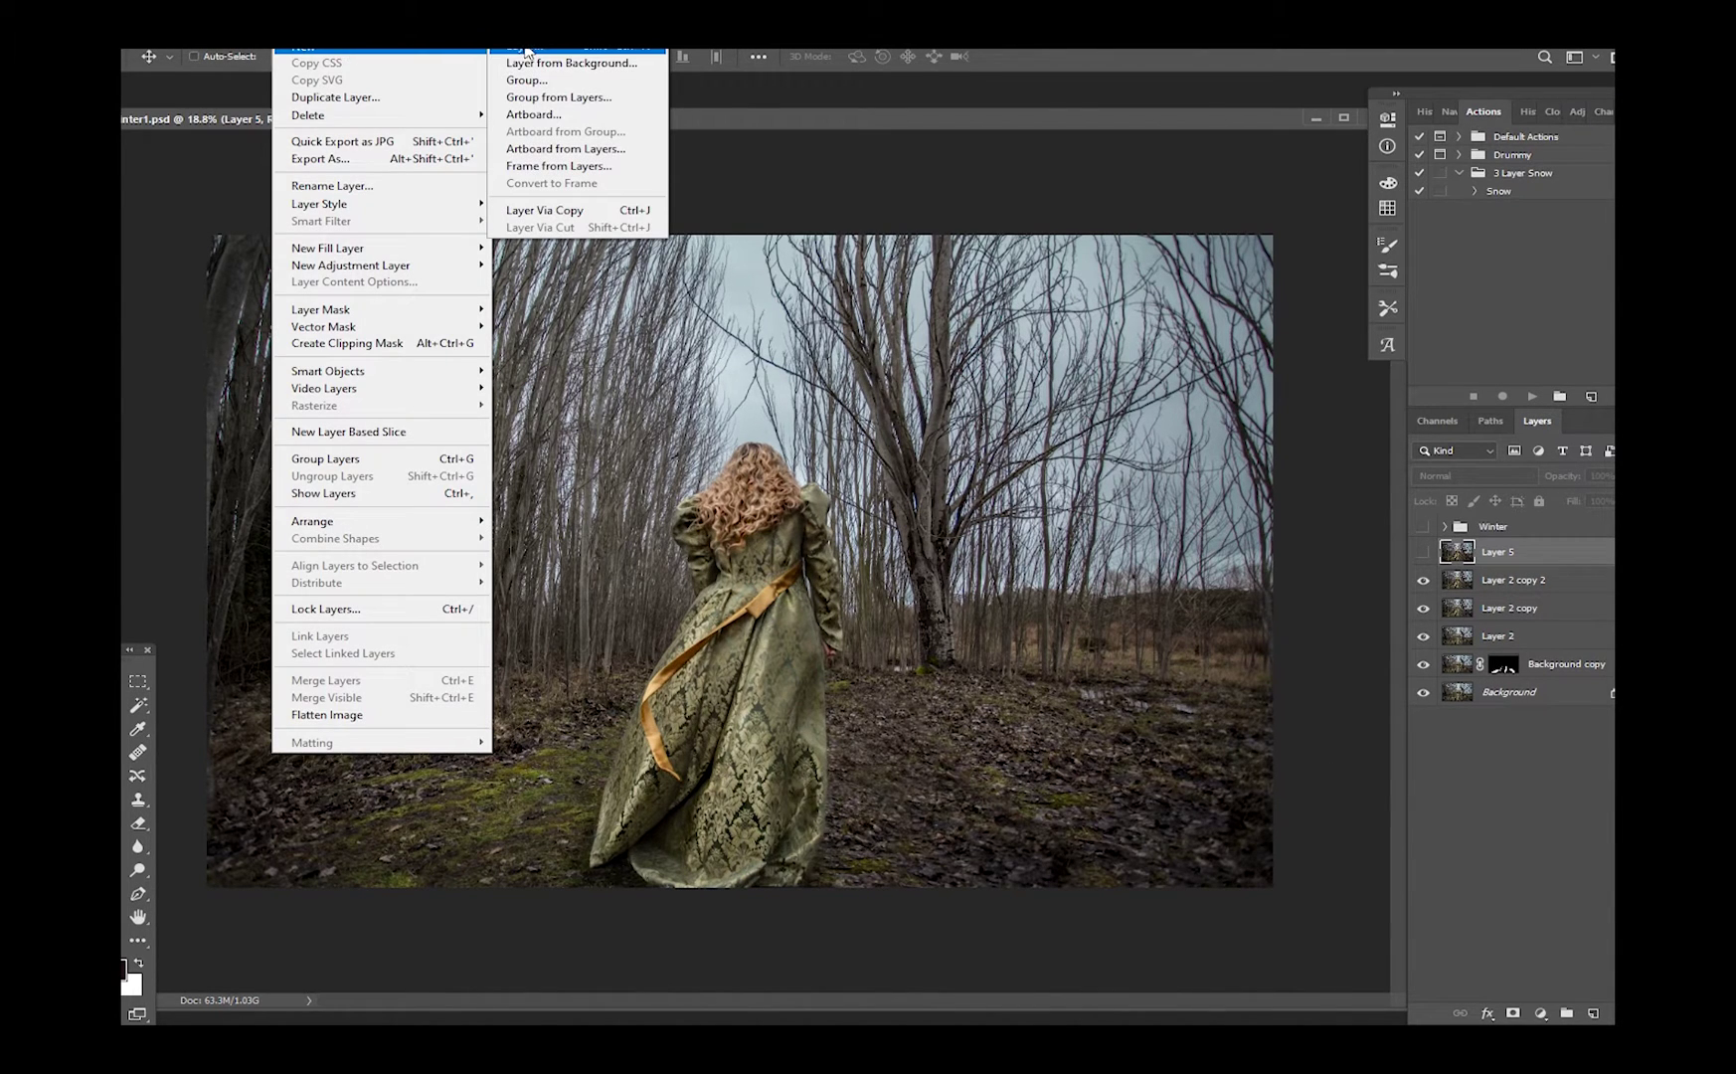
click(527, 49)
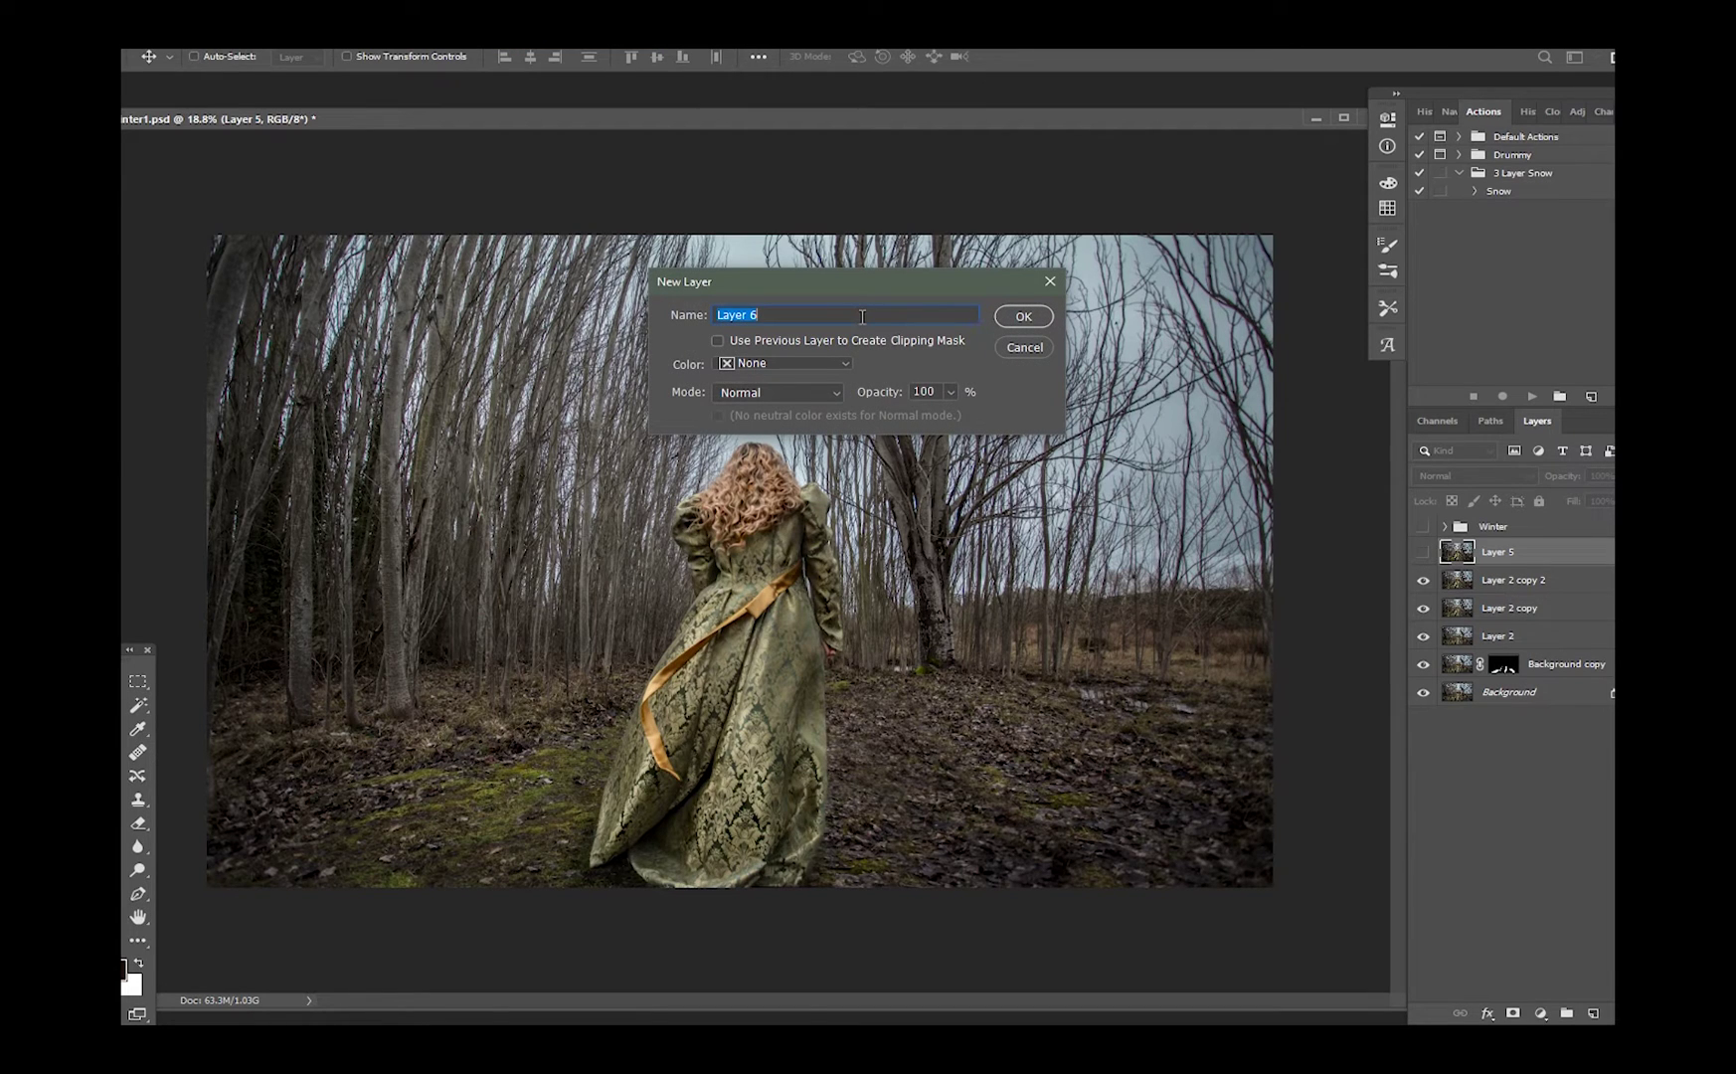
text(snow)
click(1023, 316)
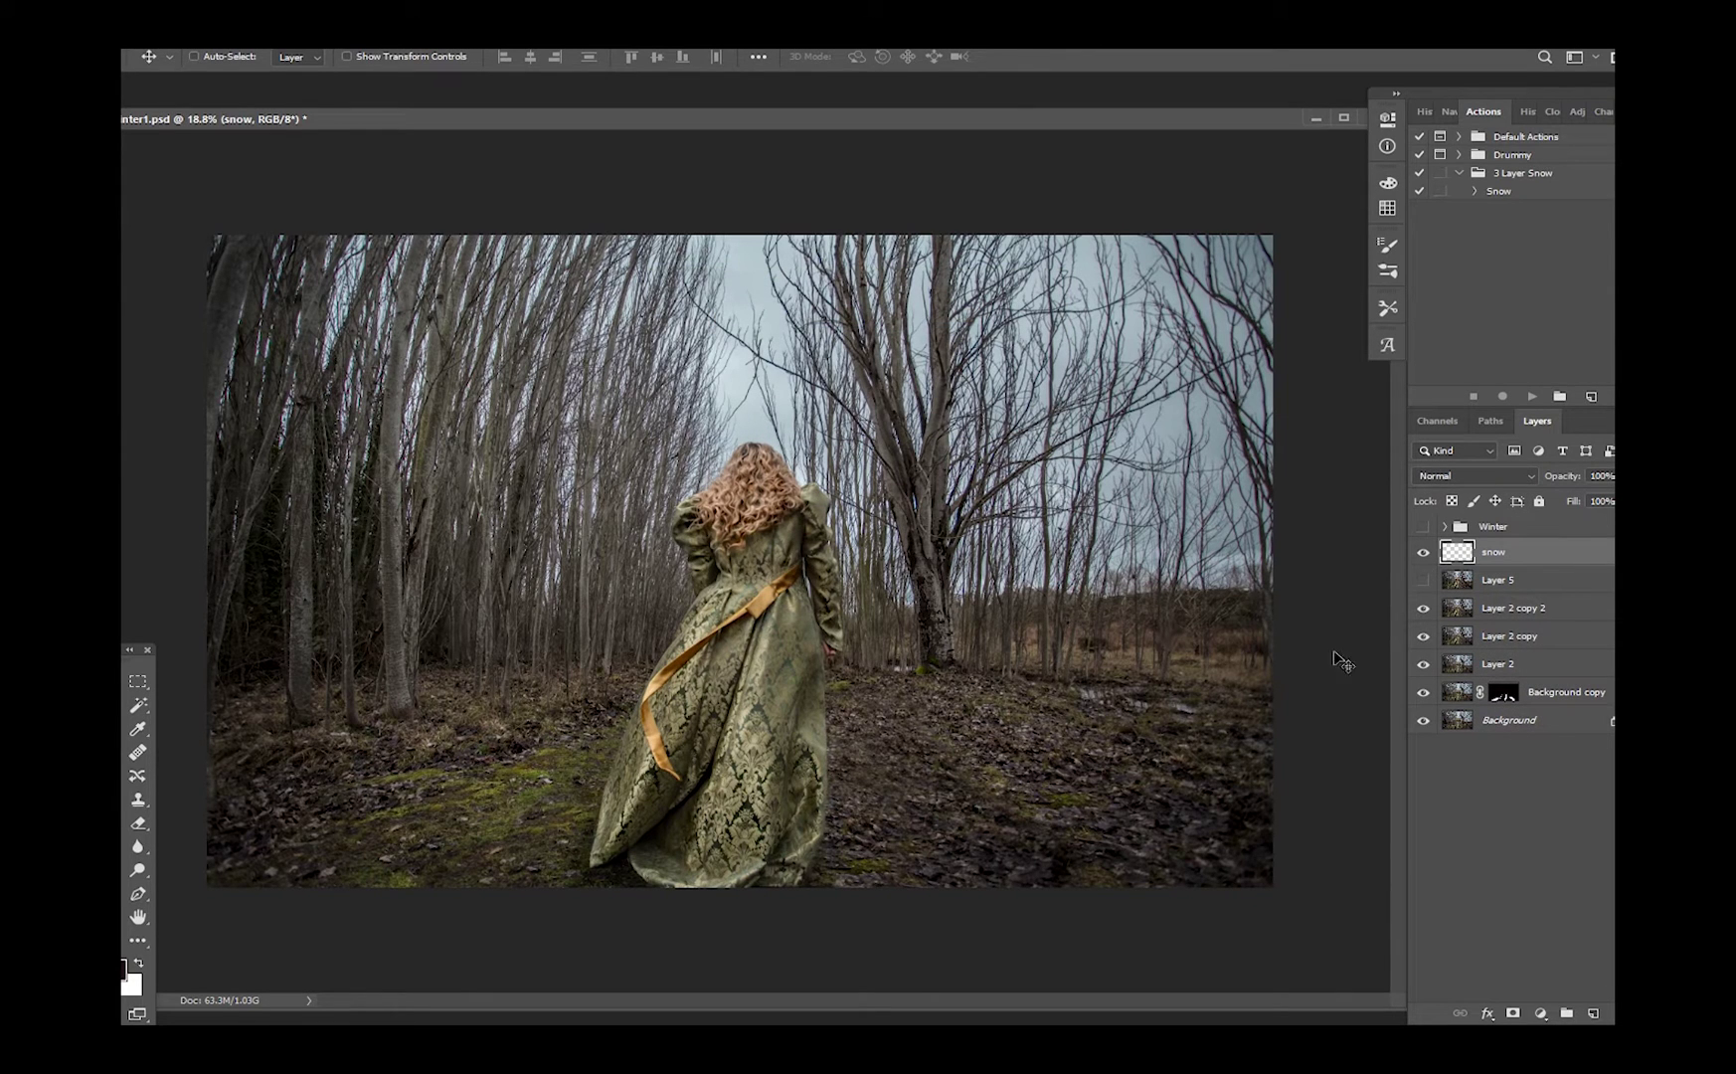
Start a Color Range selection on Layer 2 copy 2 using sampled colors with a fuzziness of 122
click(1458, 616)
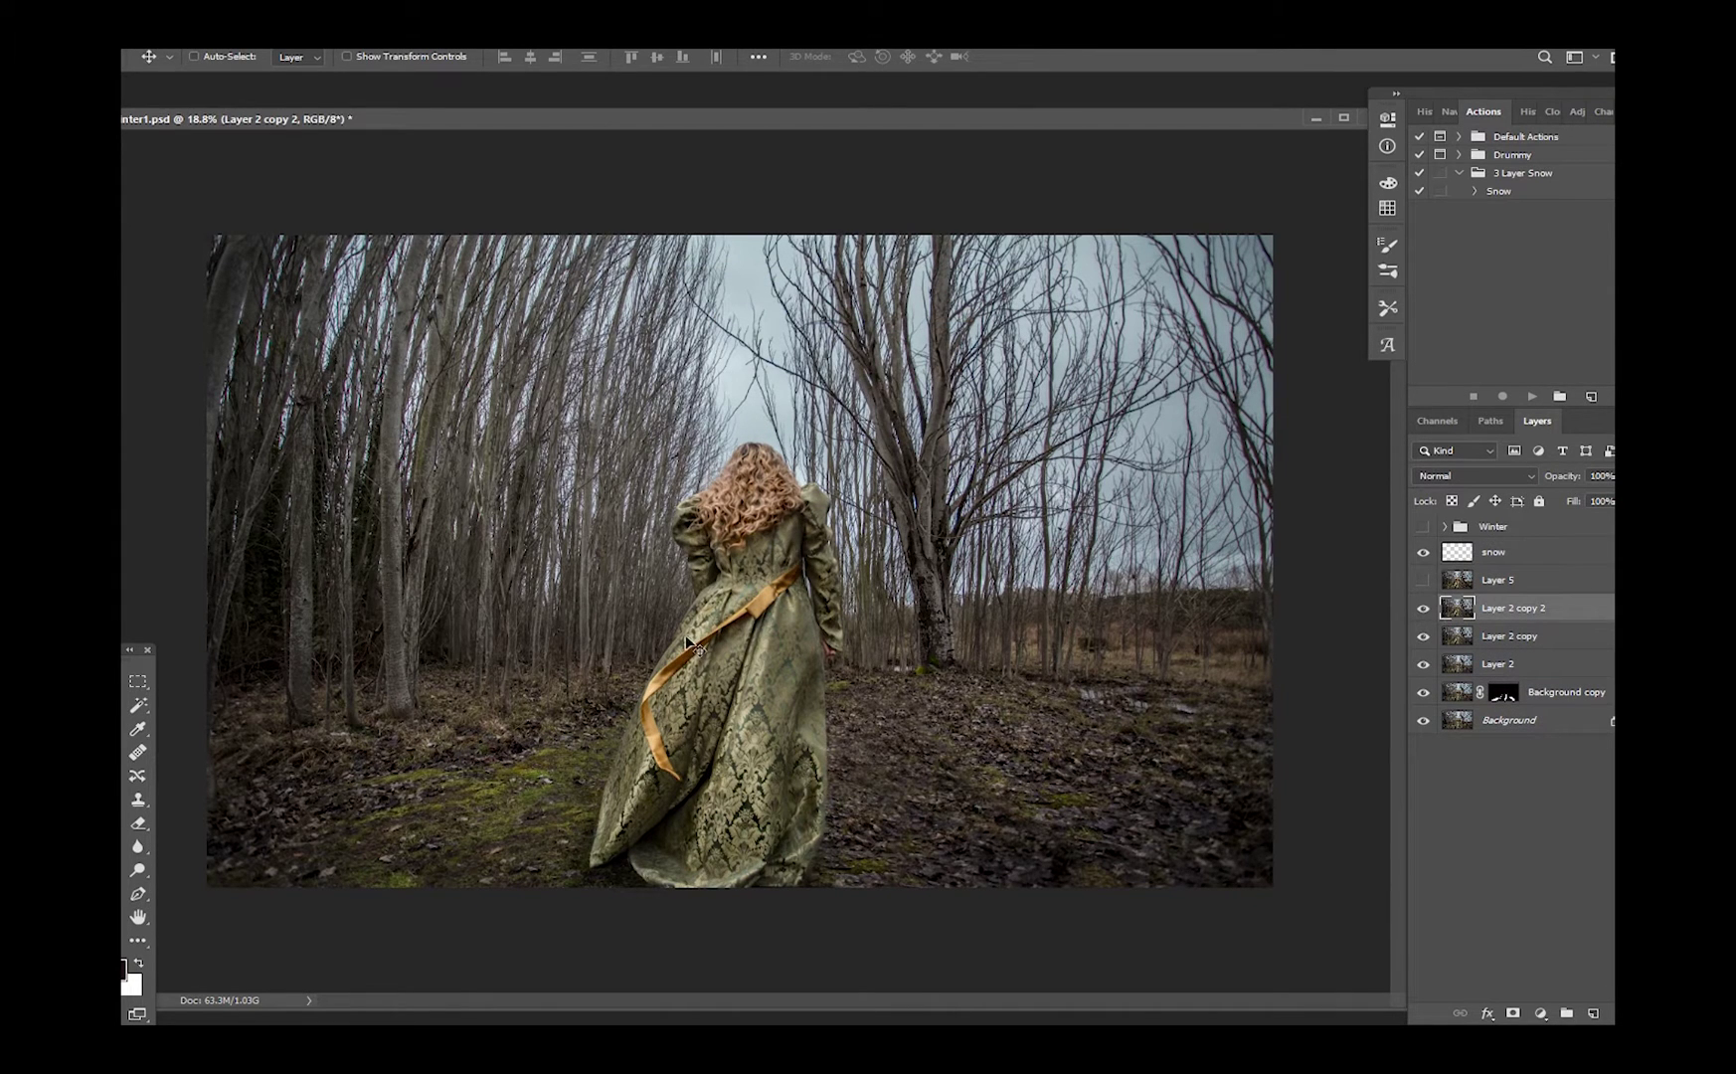
key(ctrl+minus)
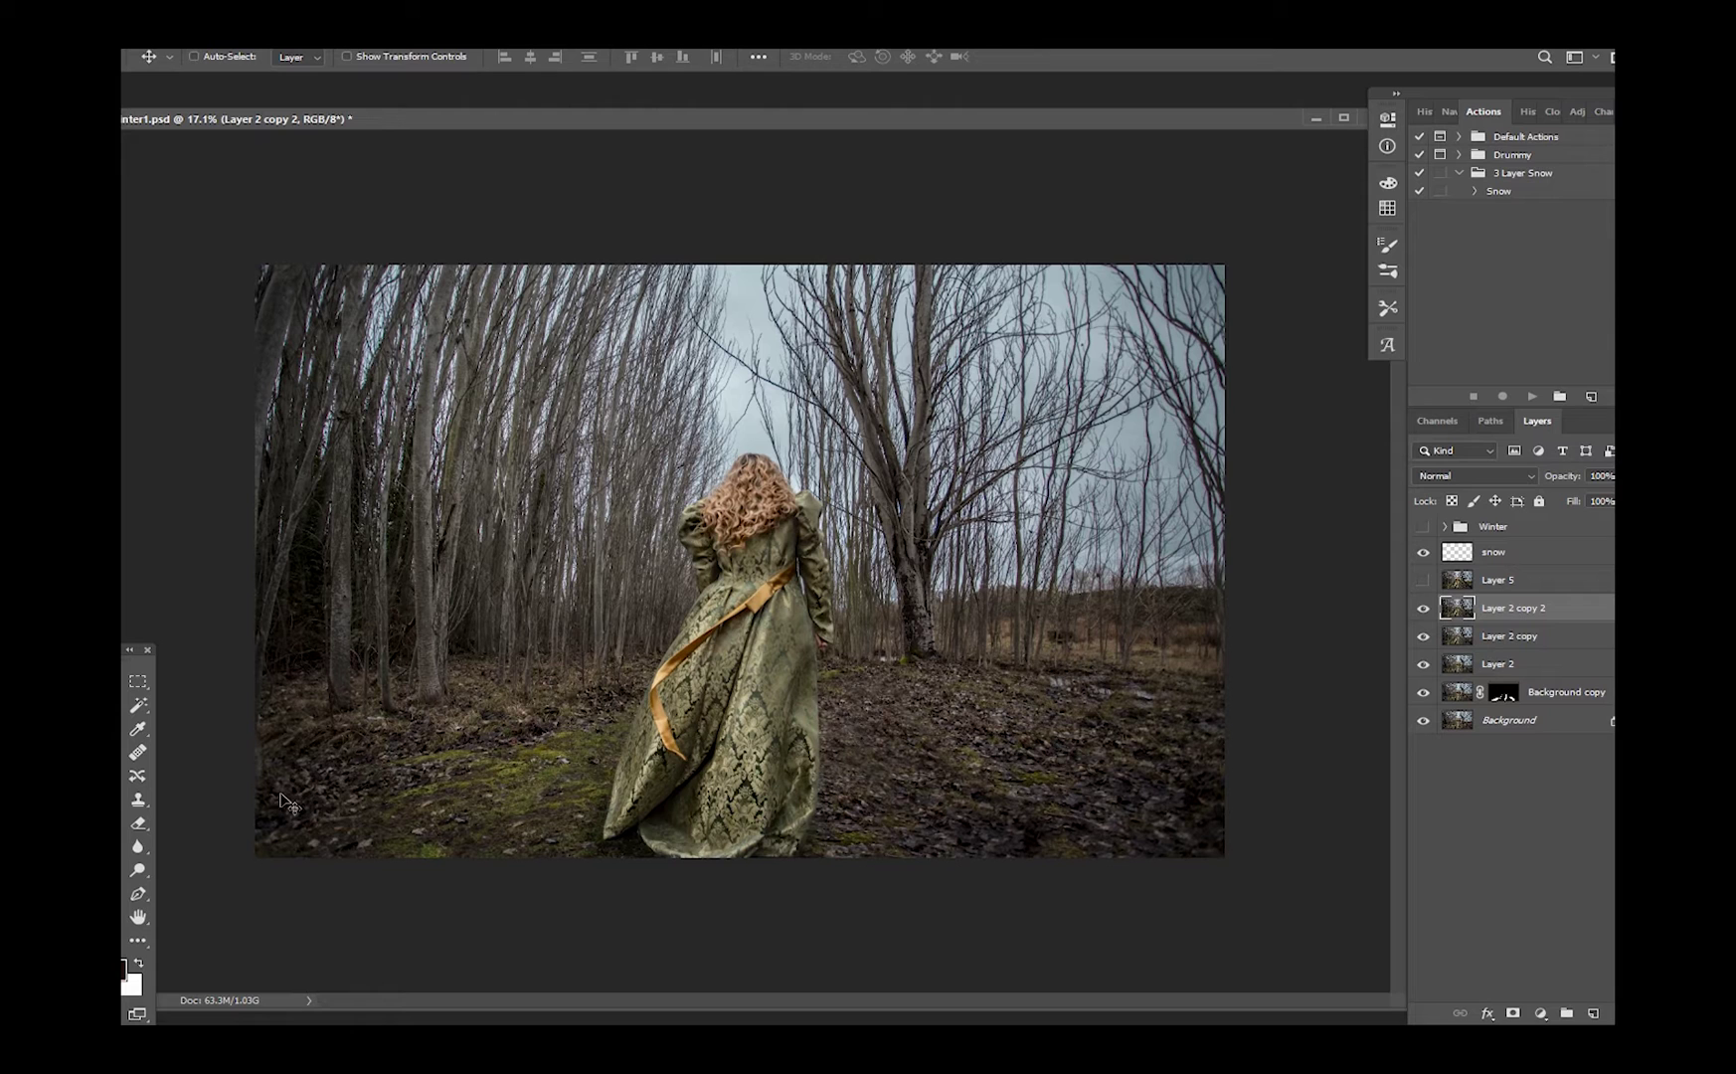
click(378, 38)
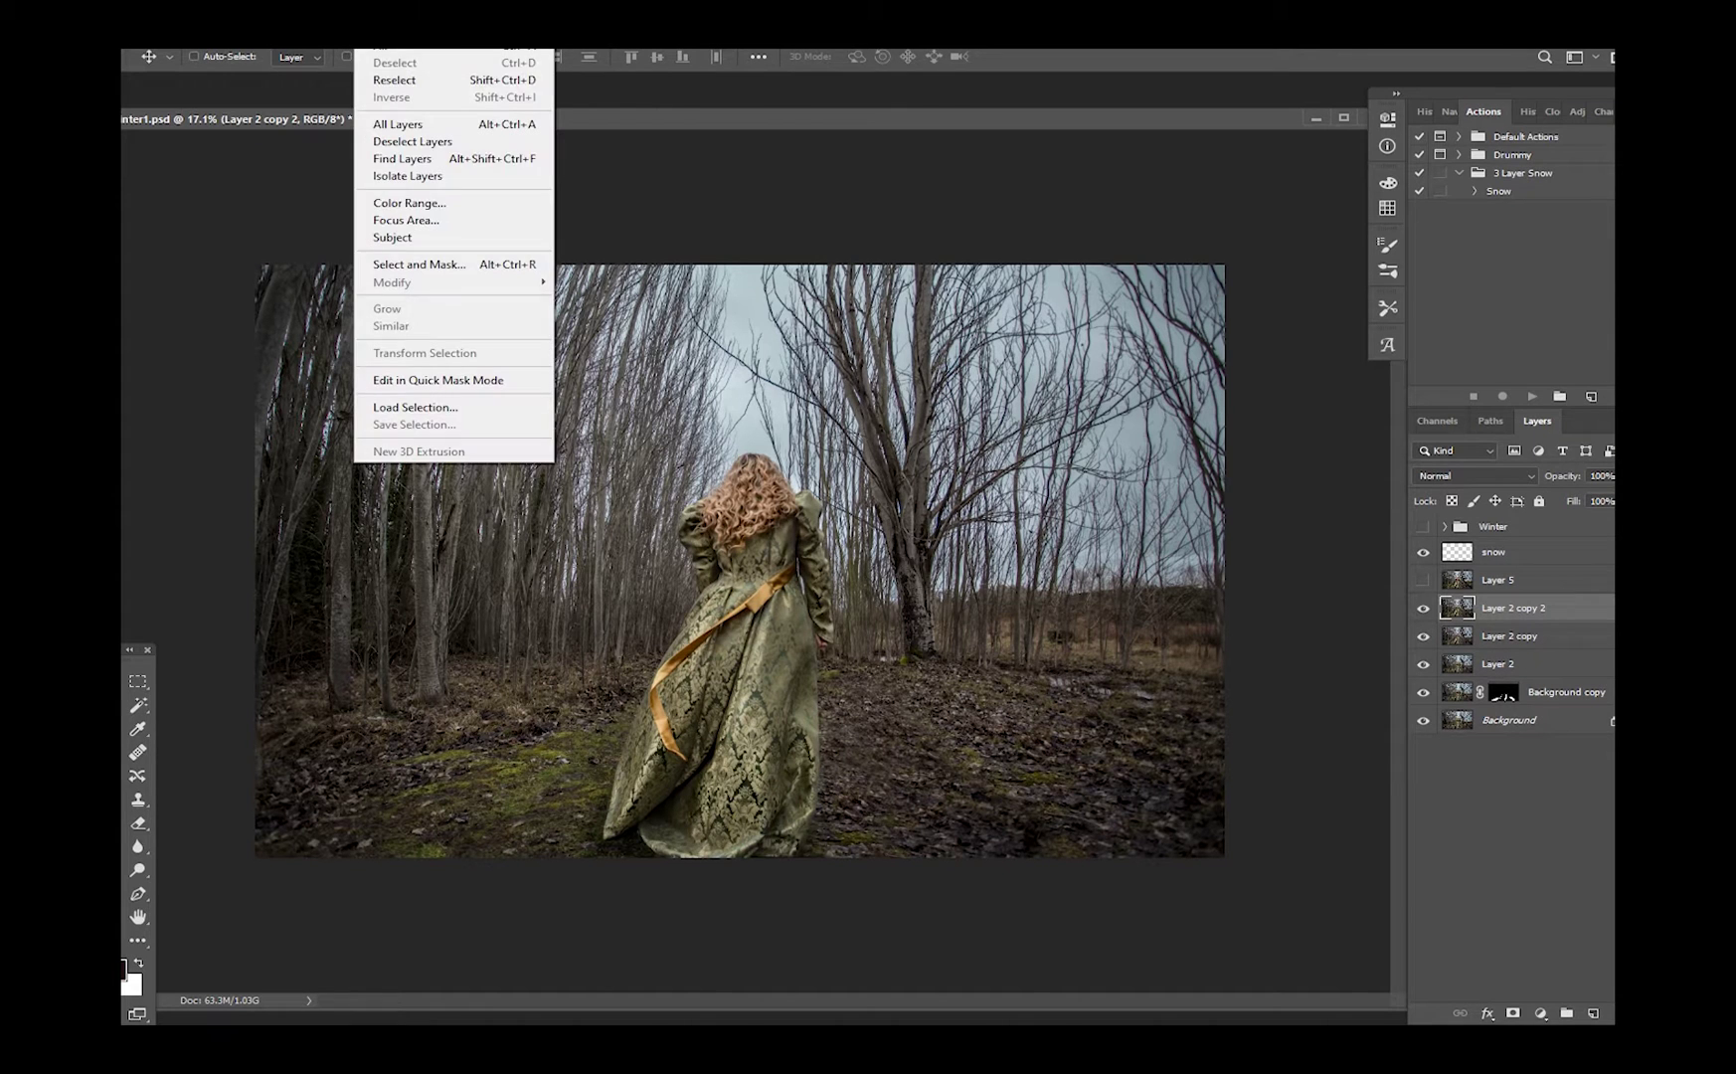
click(422, 204)
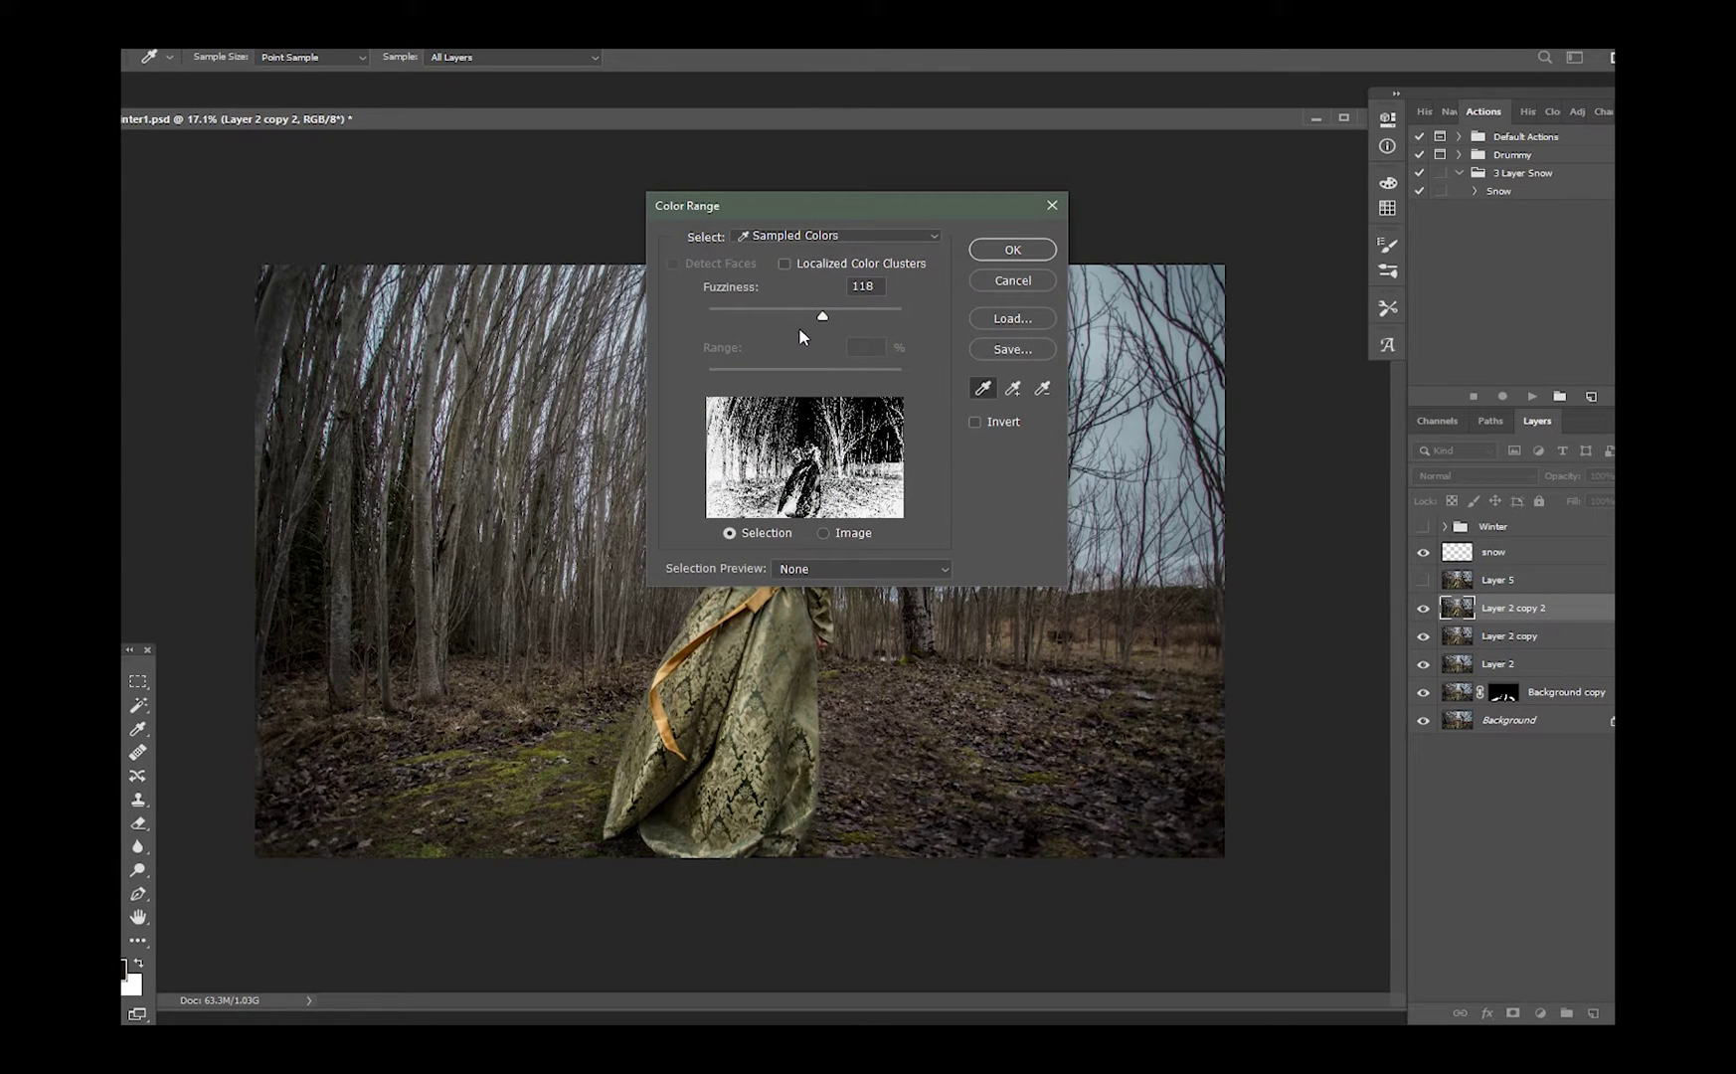
click(823, 318)
Try sampling ground and tree tones inside the Color Range selection preview
click(852, 497)
click(773, 472)
click(766, 461)
click(748, 480)
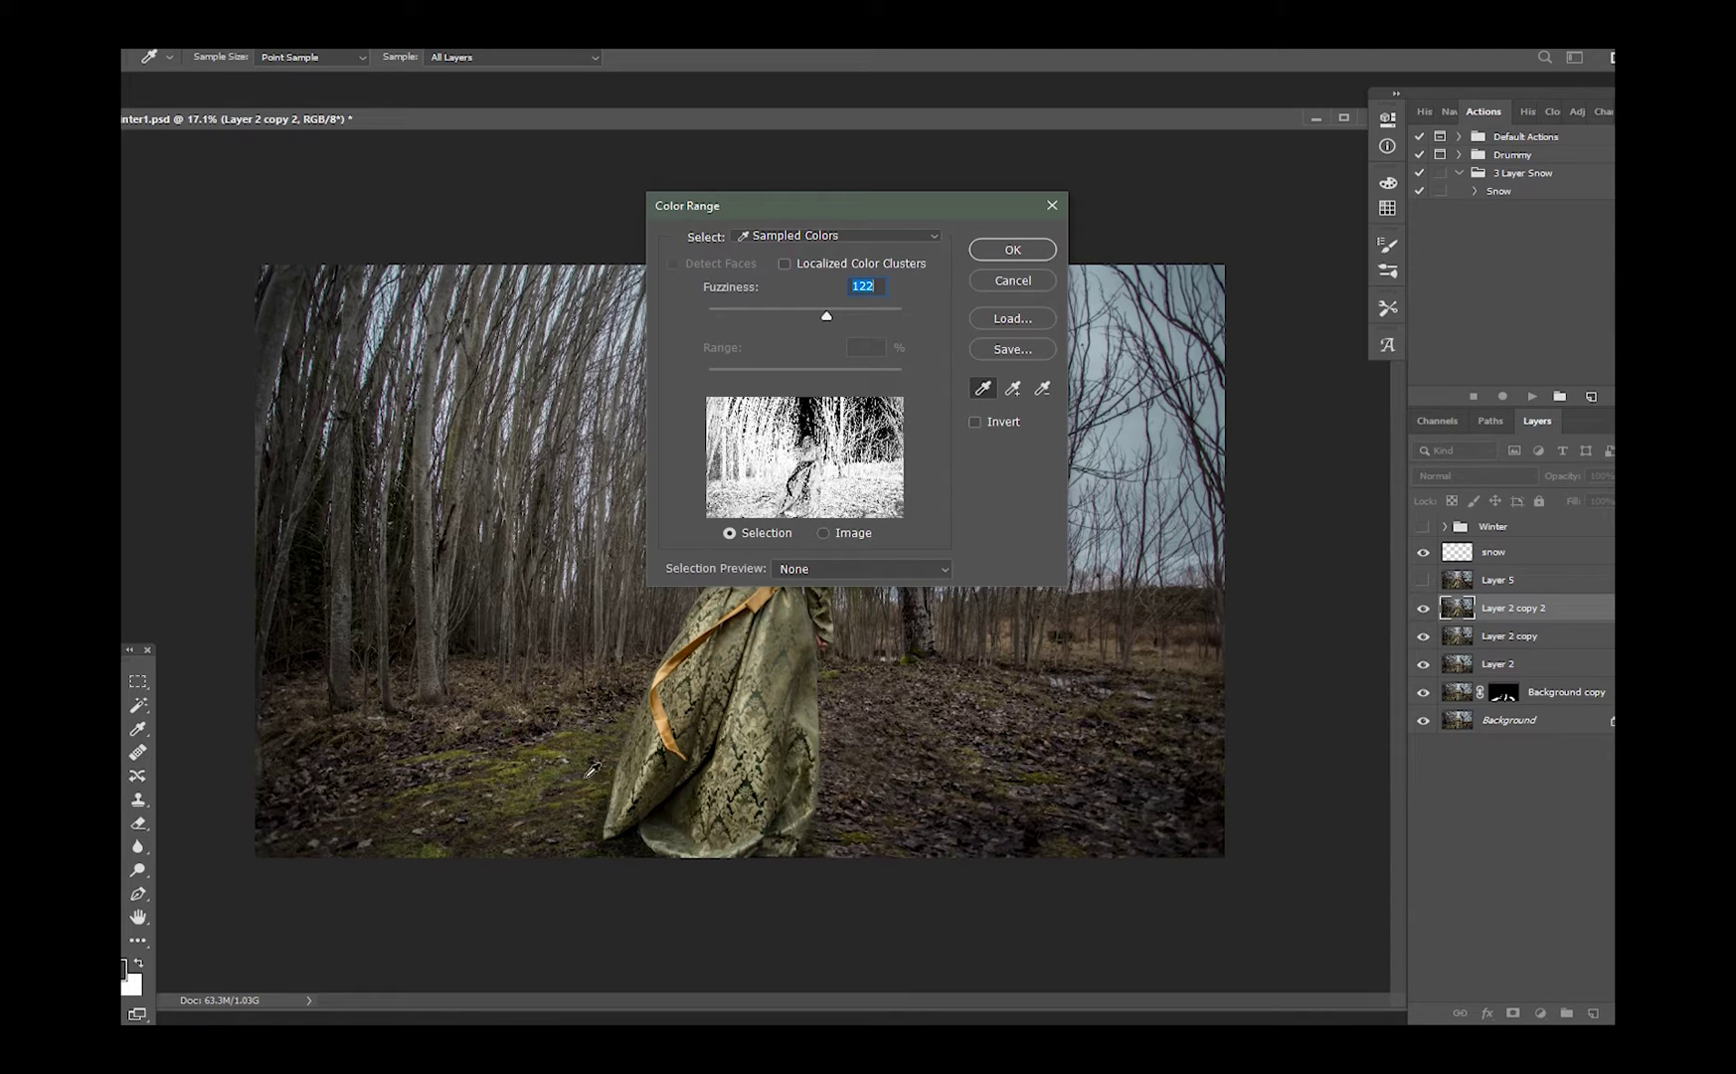
Try sampling the dark leafy ground to the right of the gown in the photo
click(845, 783)
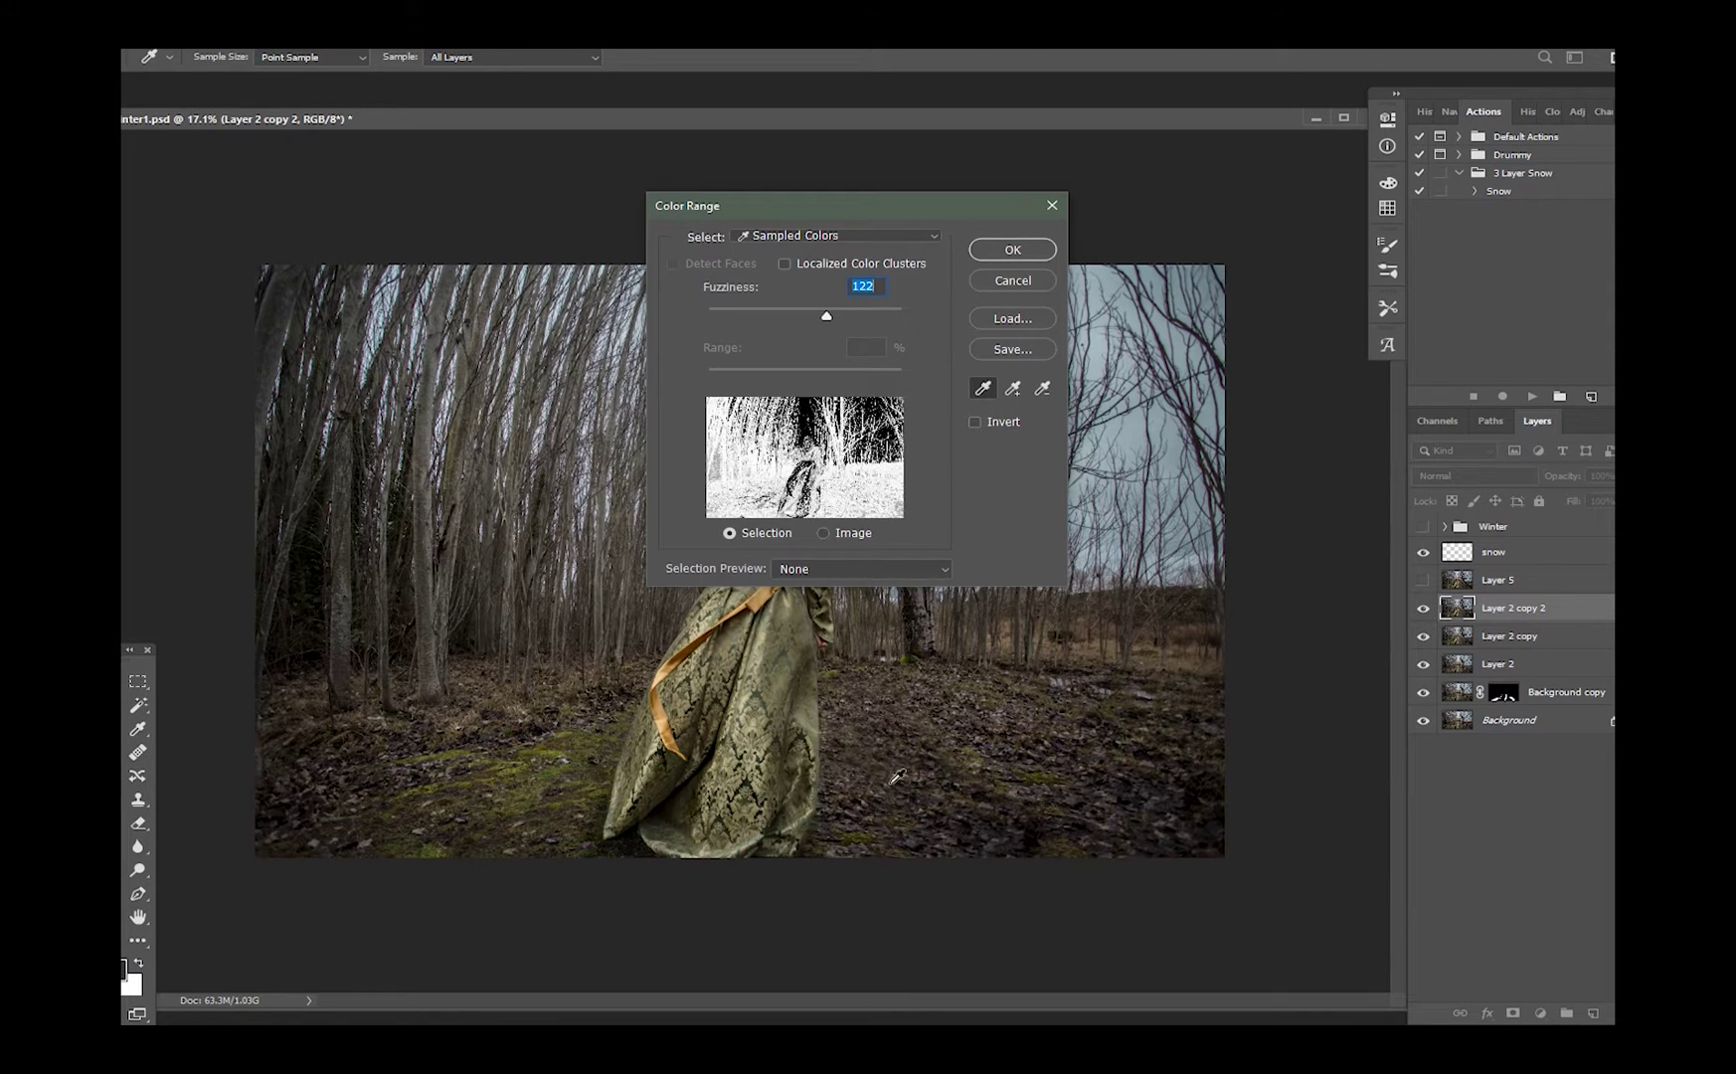
click(934, 788)
click(998, 778)
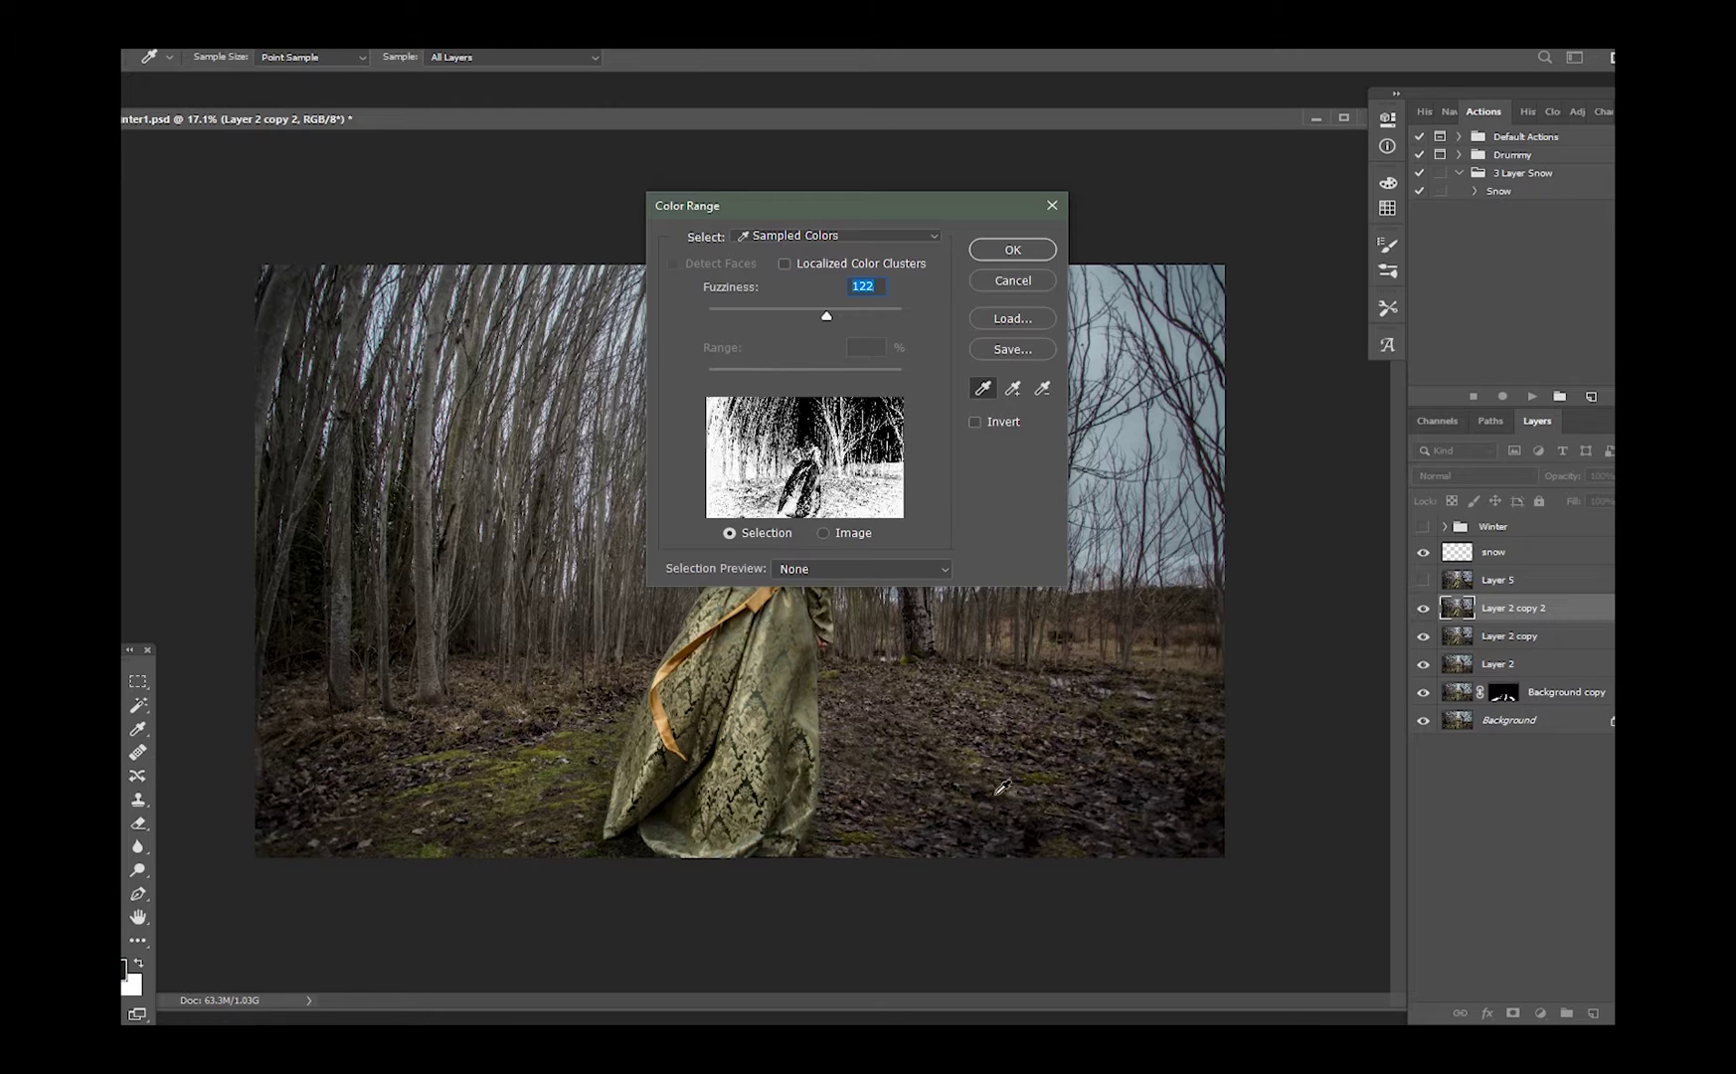
click(999, 805)
click(995, 805)
click(1009, 807)
click(1020, 802)
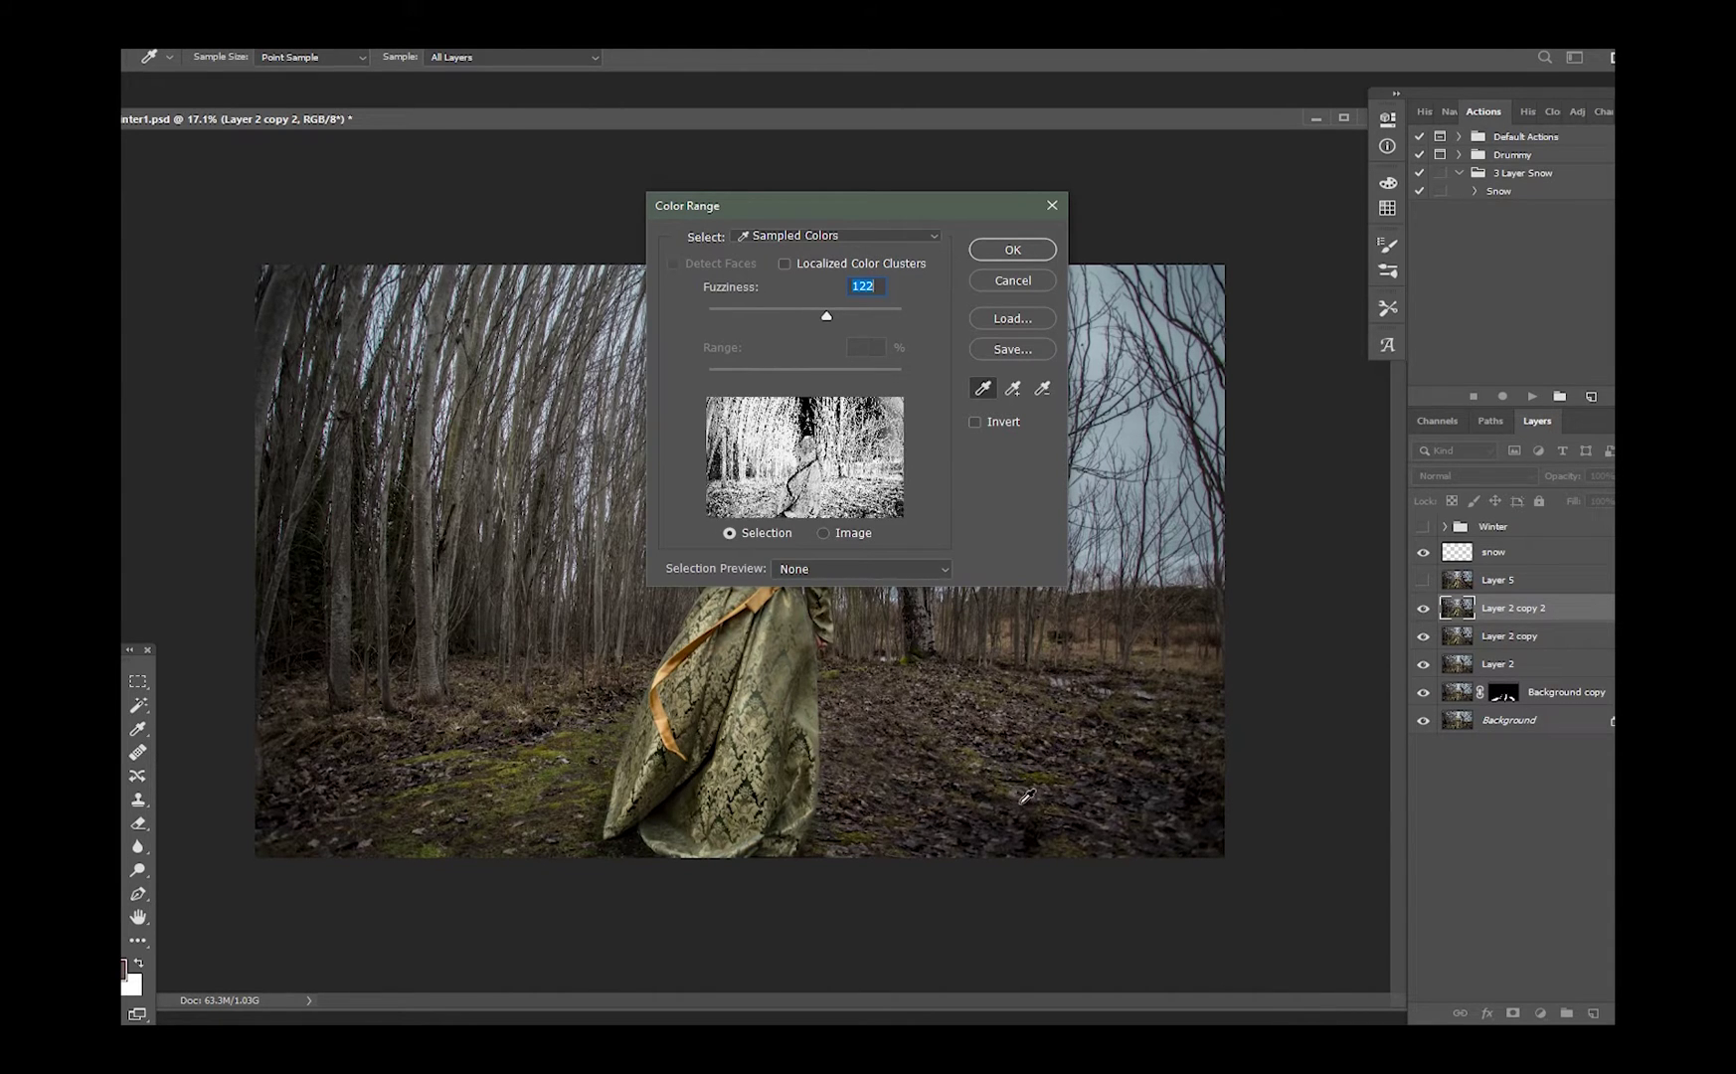
click(1022, 801)
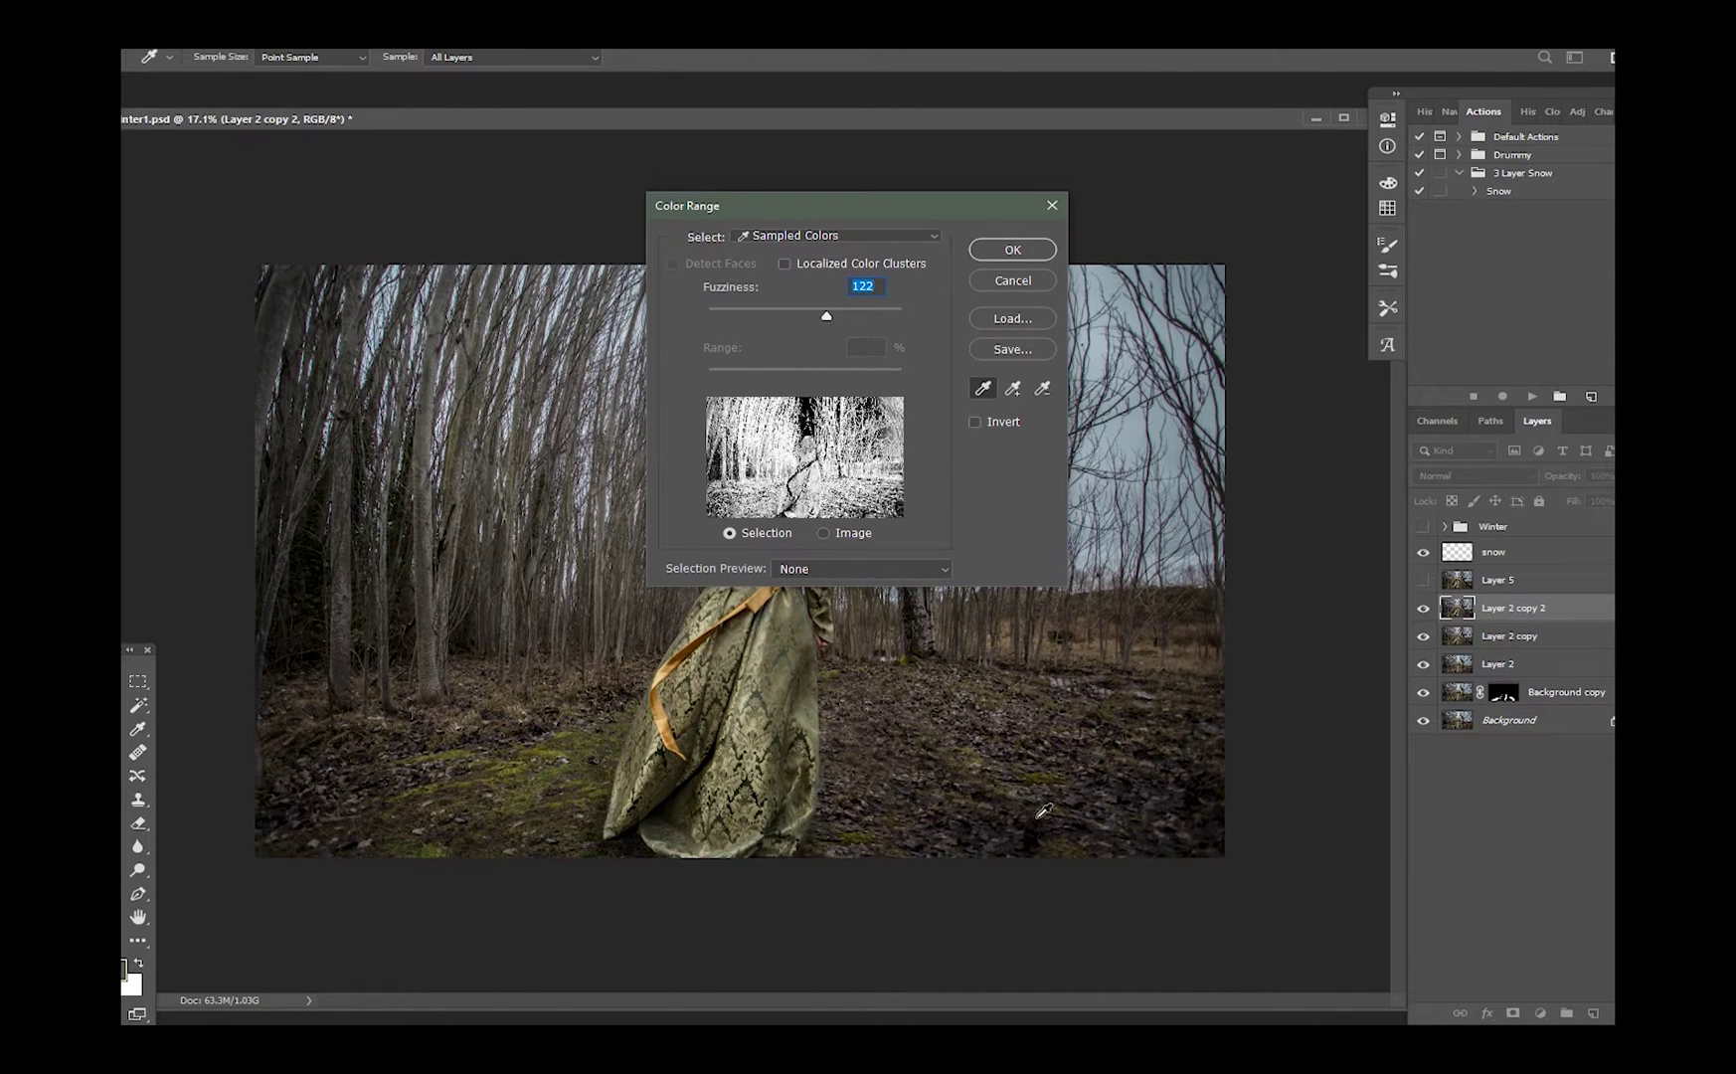
click(1043, 812)
click(1050, 811)
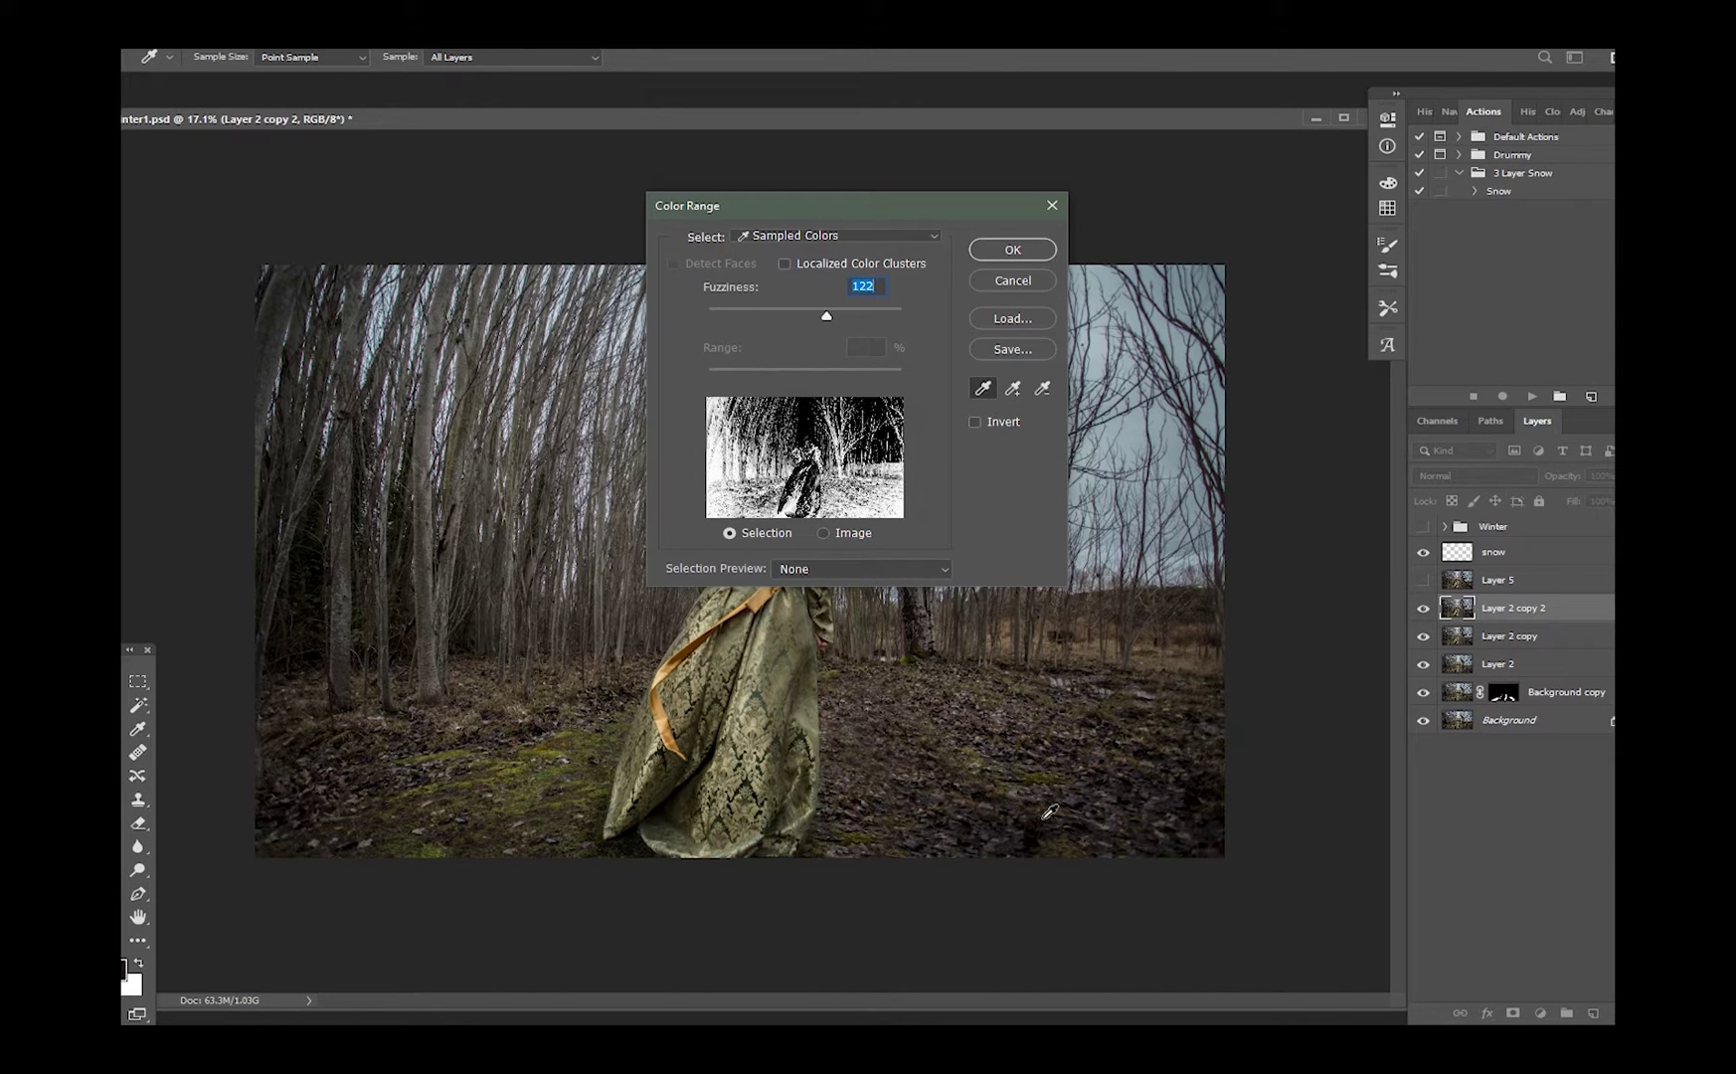
click(1041, 811)
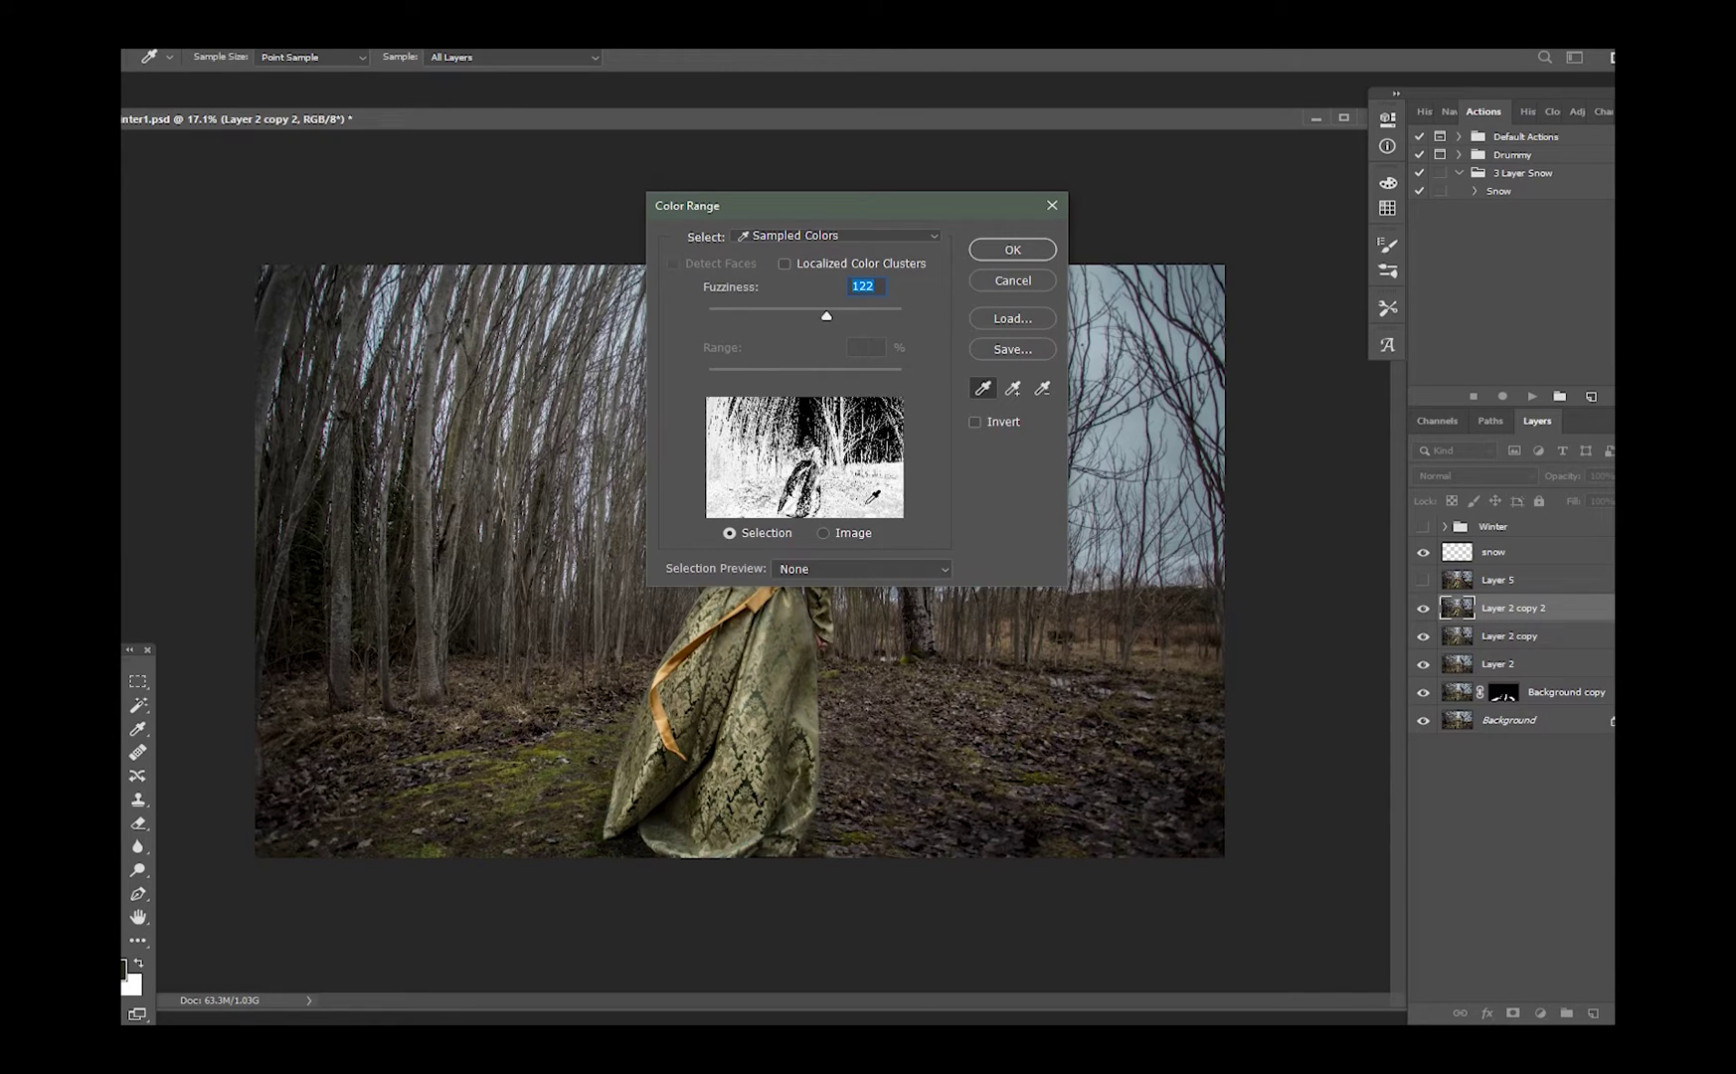
Try different color samples across the mossy ground to the left of the gown and compare the resulting masks
click(482, 769)
click(494, 778)
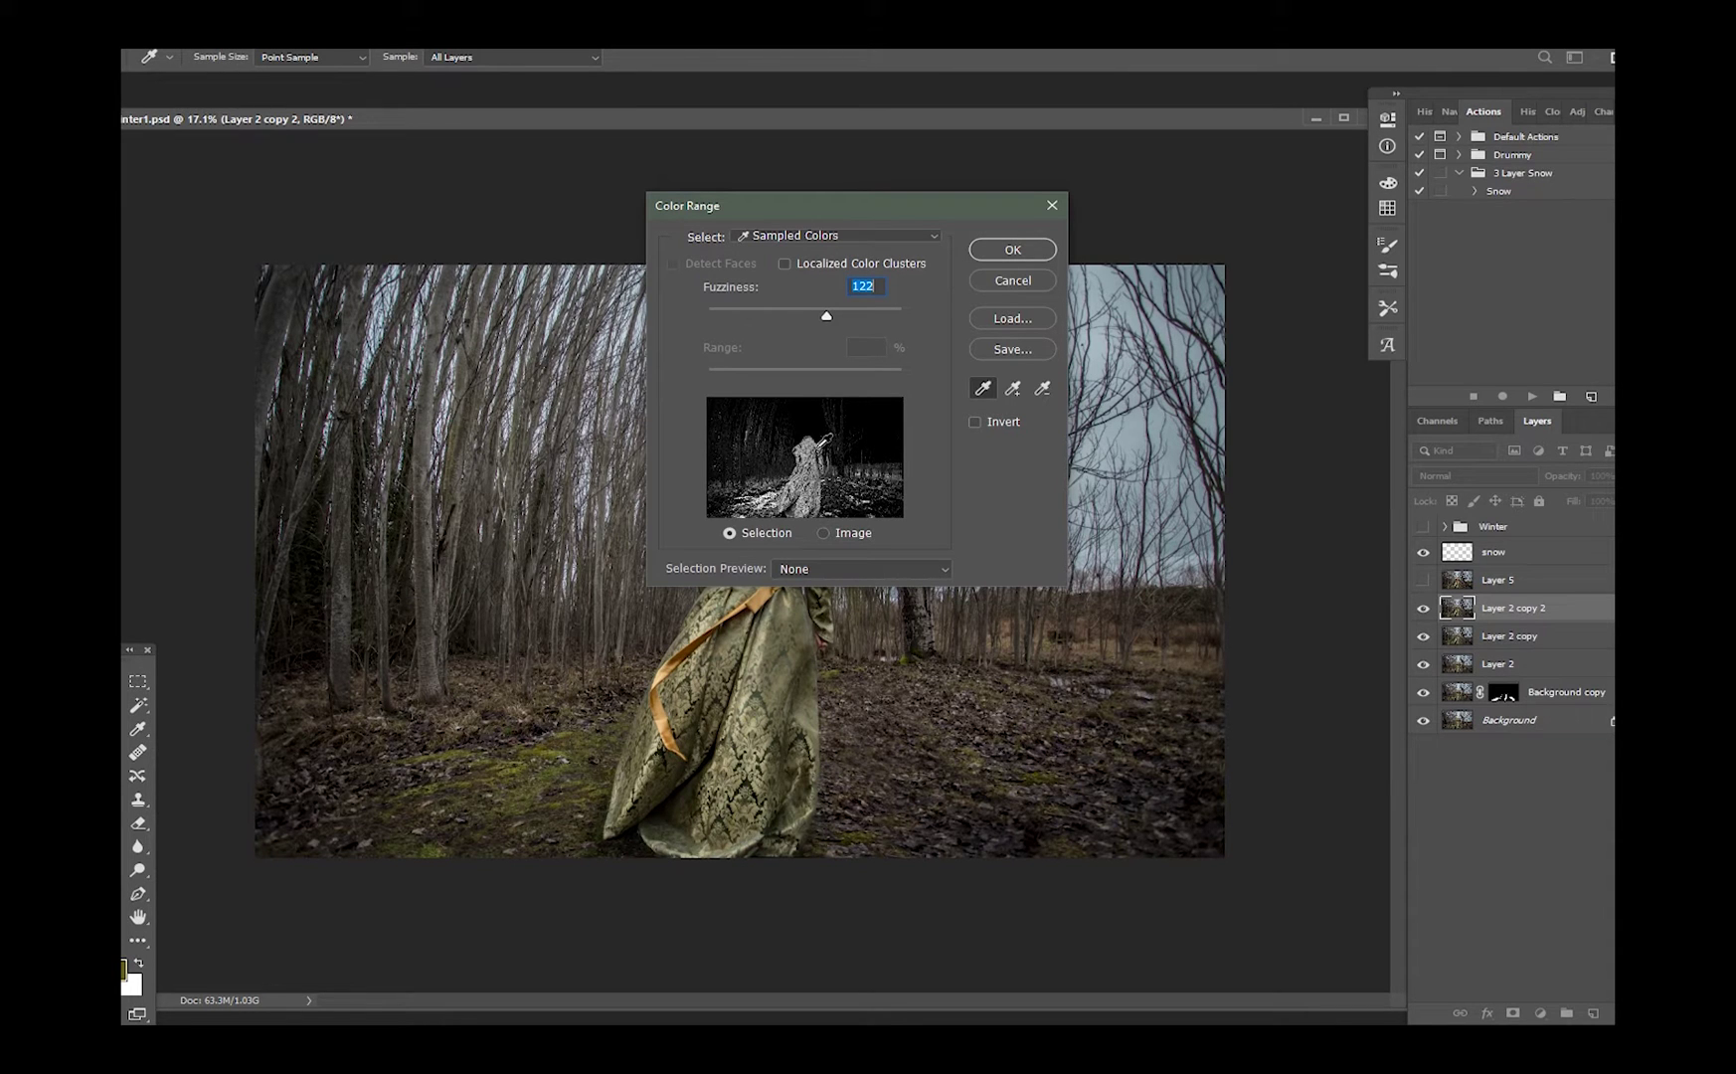
click(489, 800)
click(485, 795)
click(492, 807)
click(508, 796)
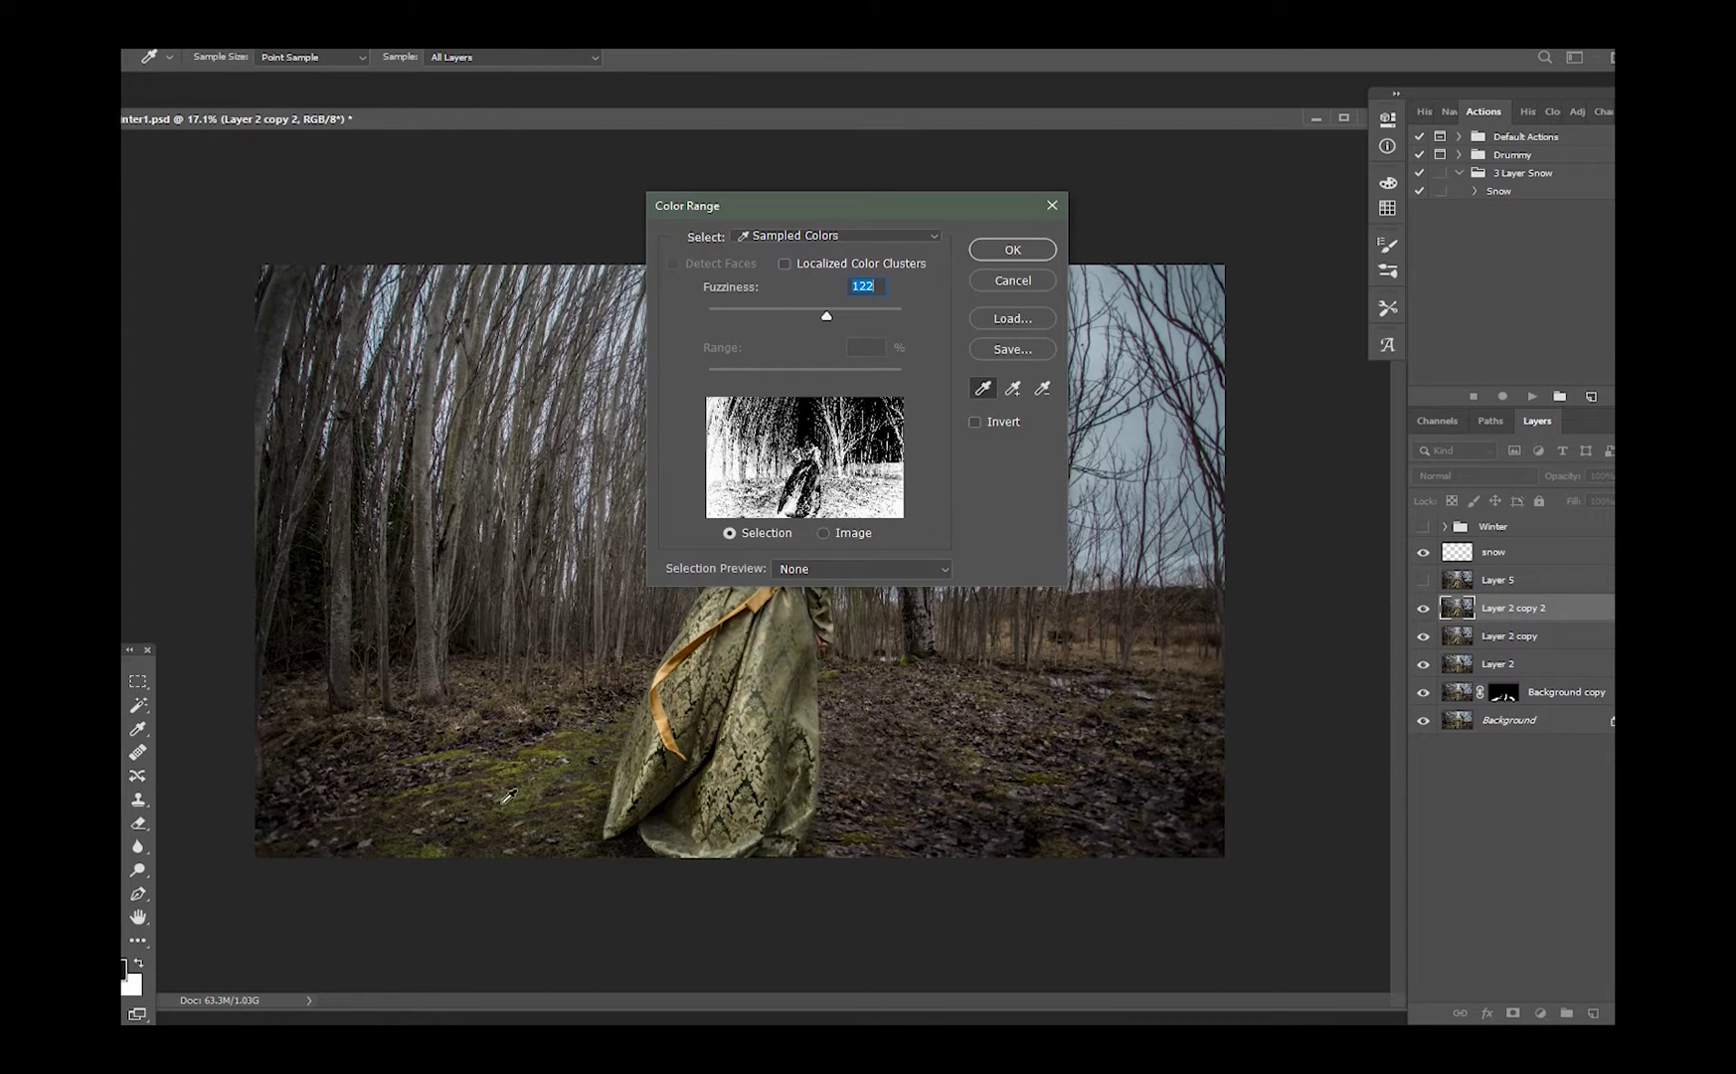
click(520, 786)
click(524, 790)
click(529, 793)
click(544, 789)
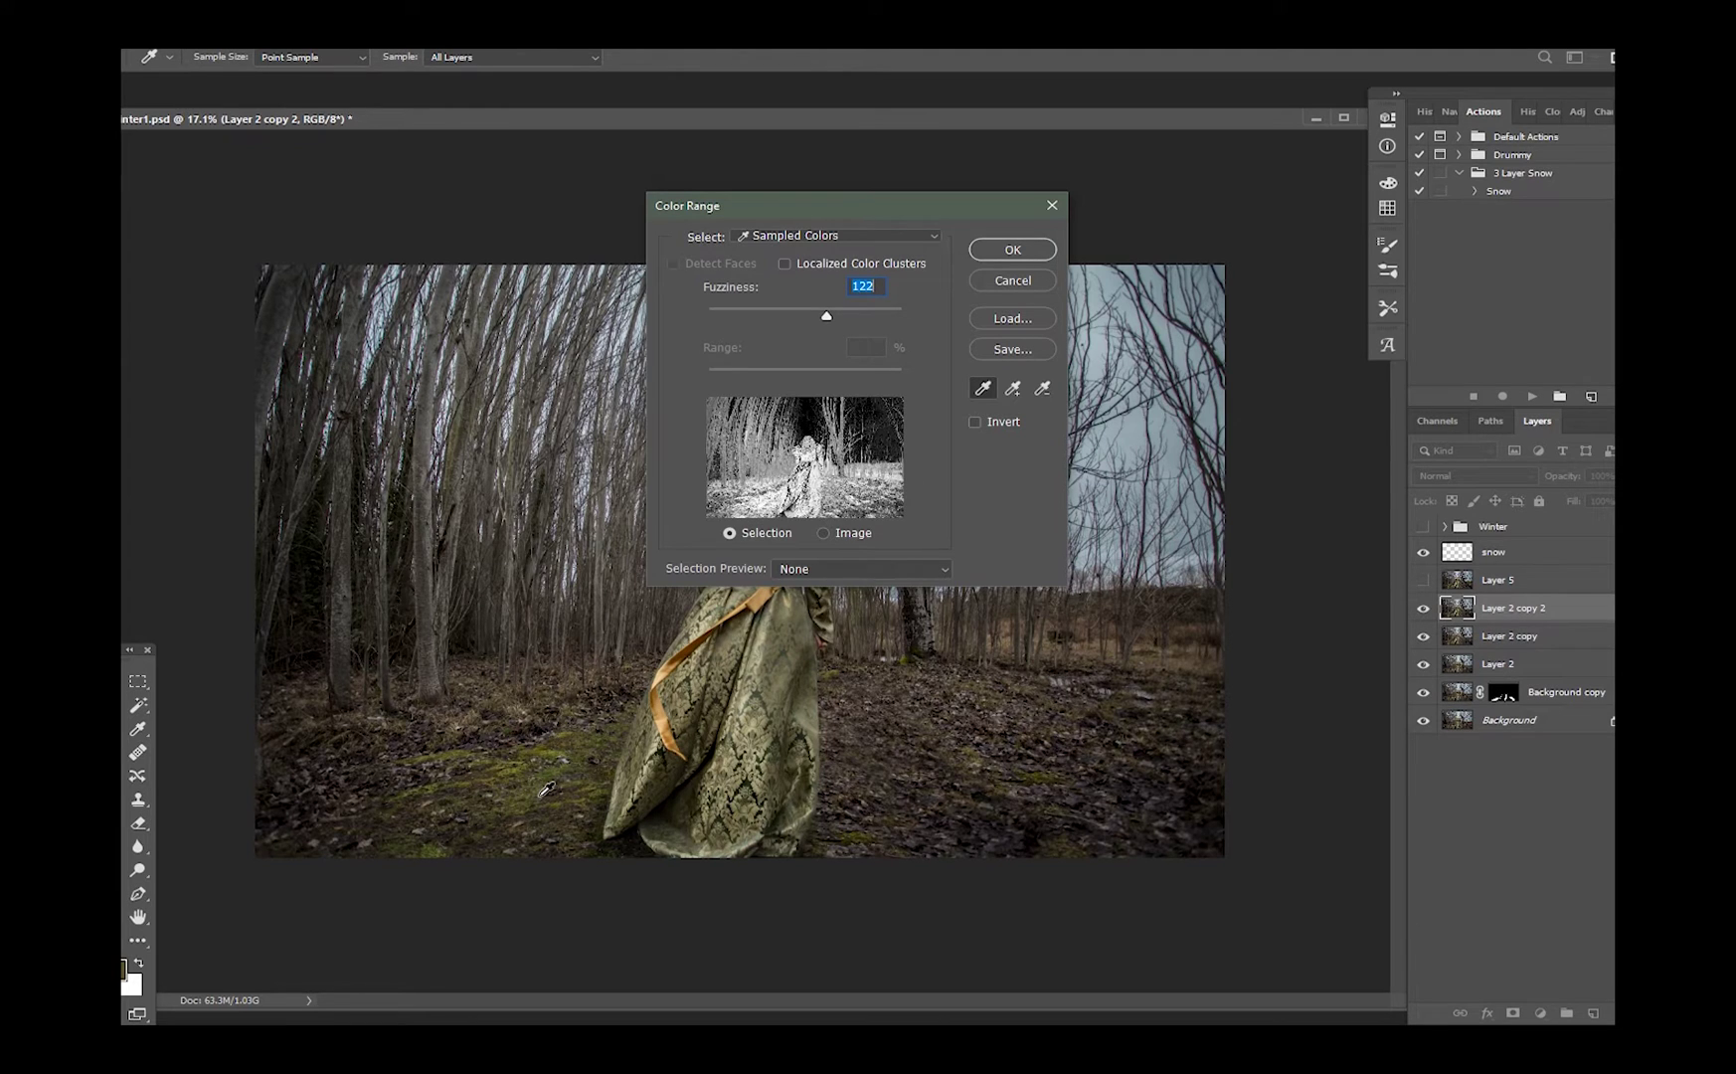
click(550, 788)
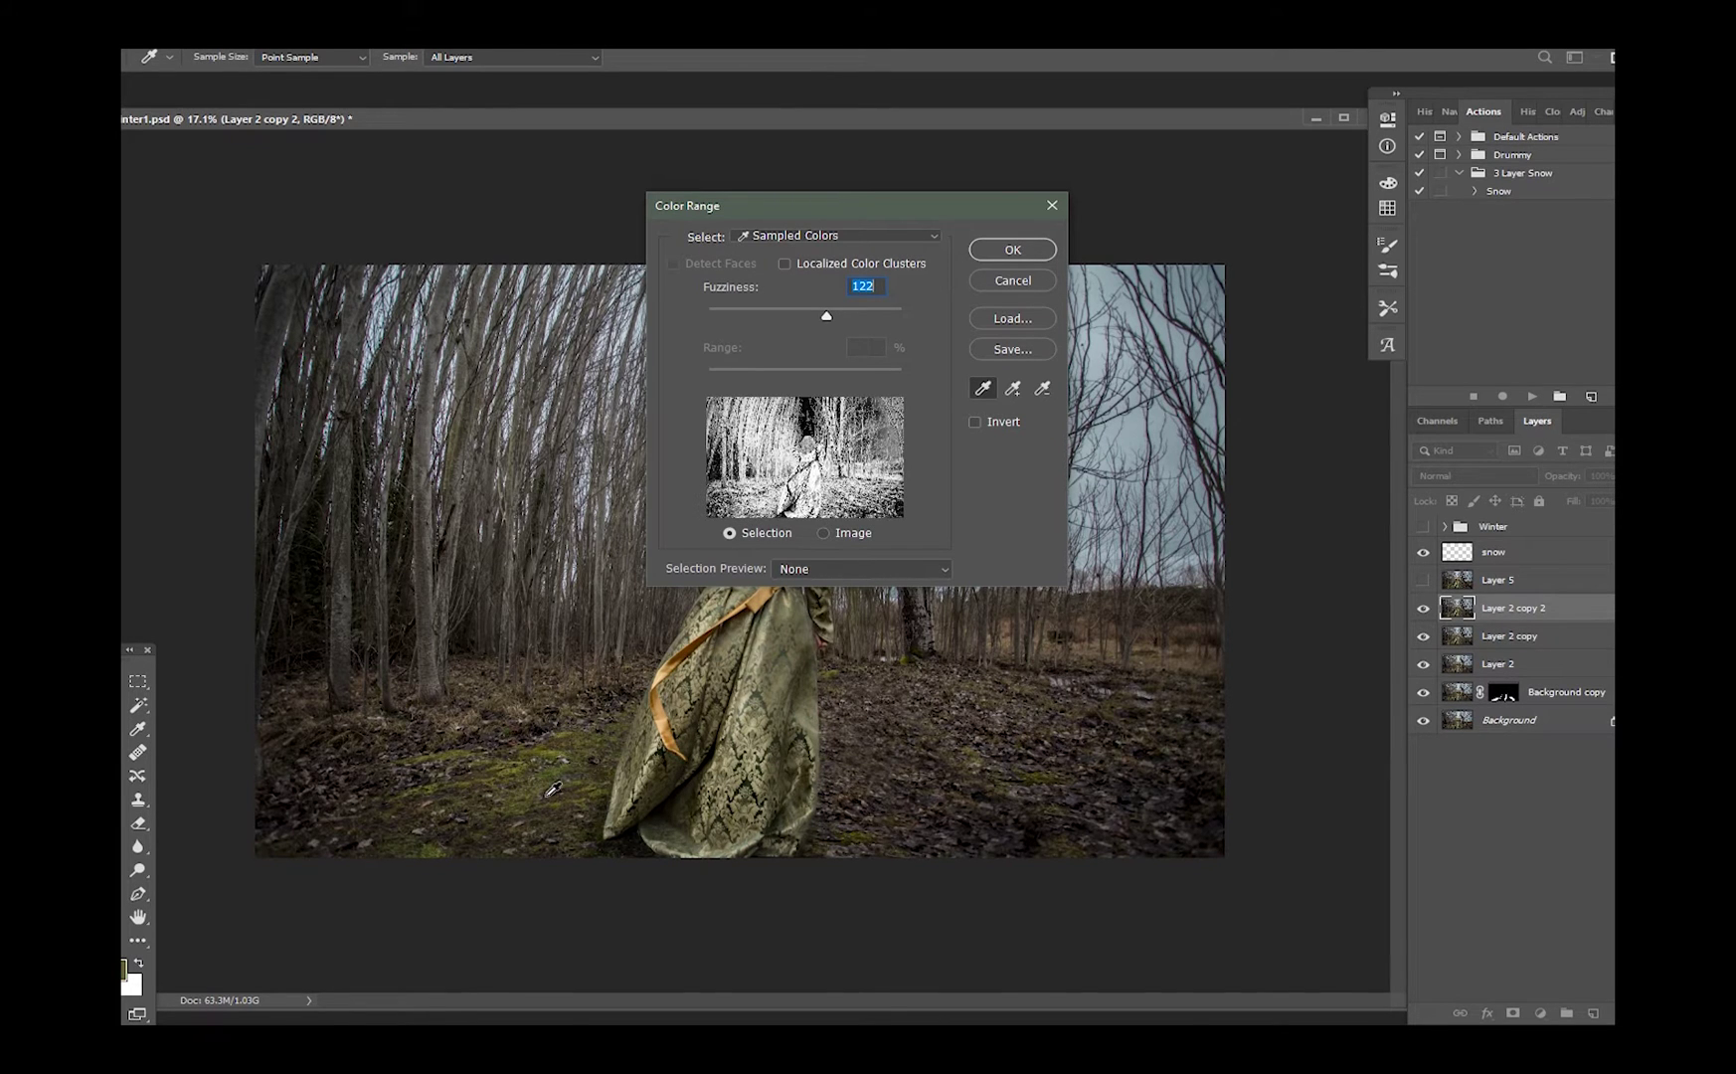
click(553, 789)
click(557, 790)
click(560, 788)
click(562, 787)
click(560, 786)
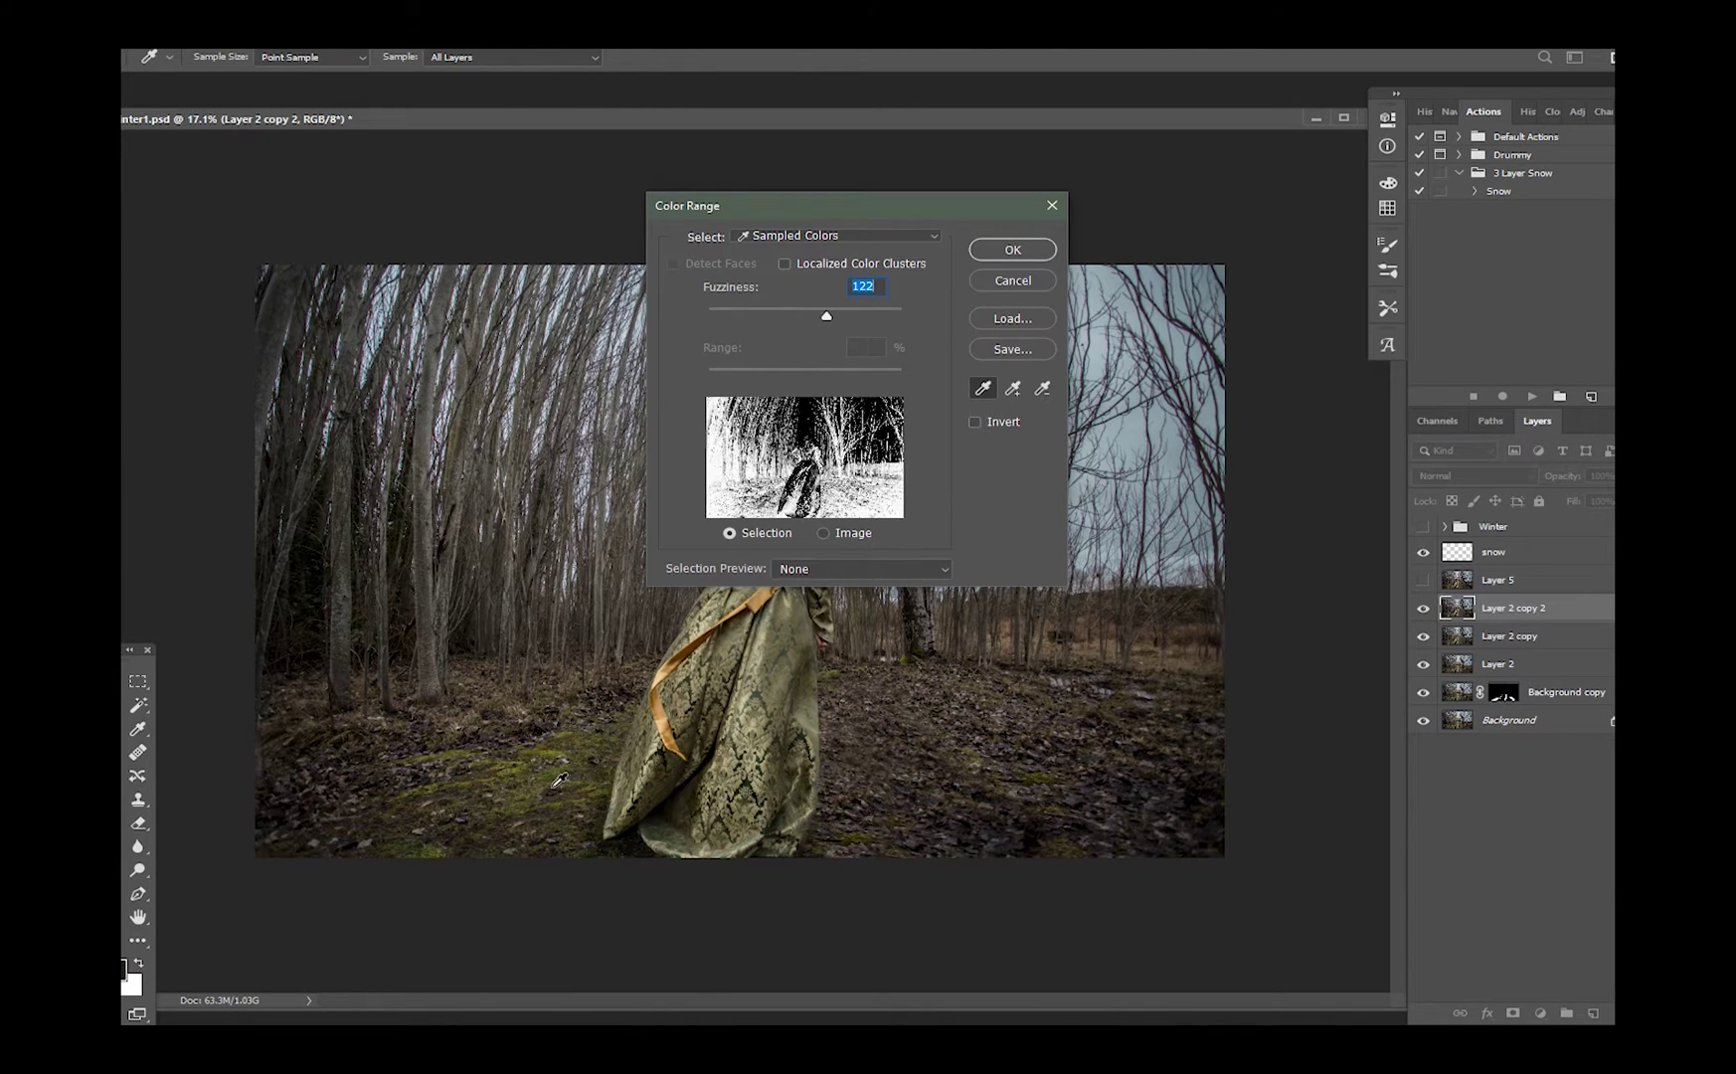
click(557, 785)
click(538, 778)
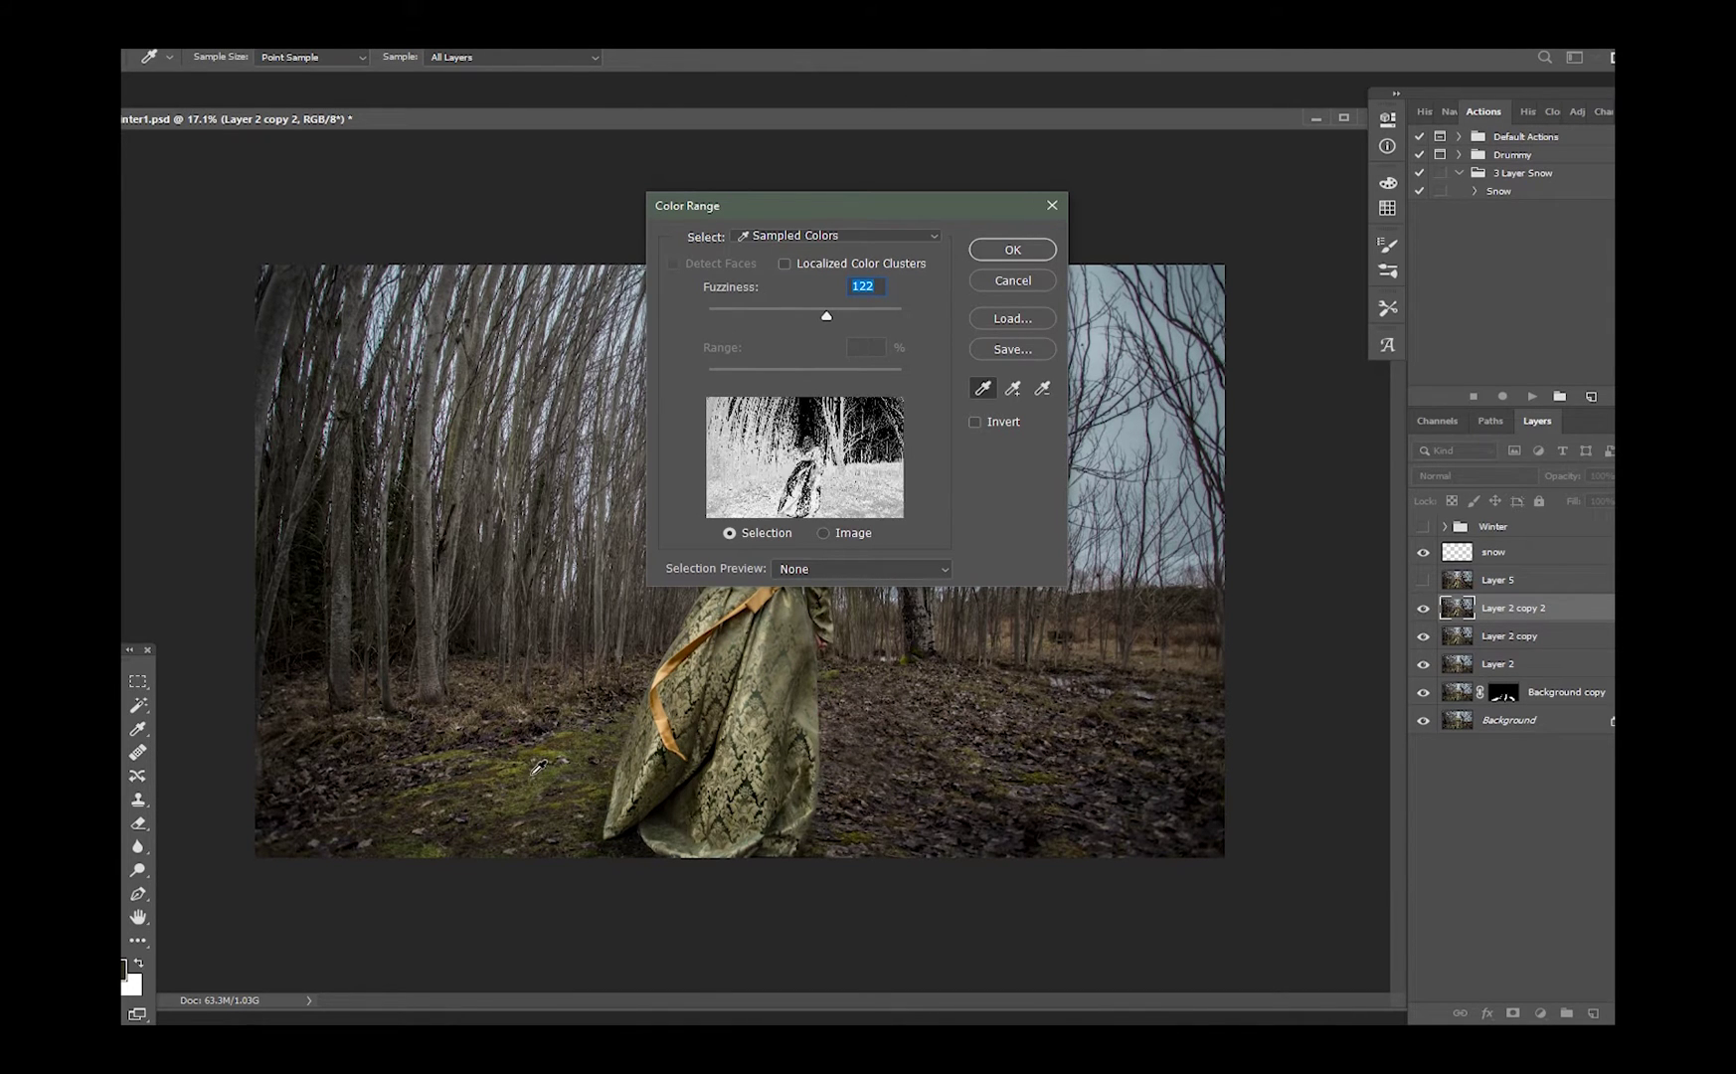
click(493, 774)
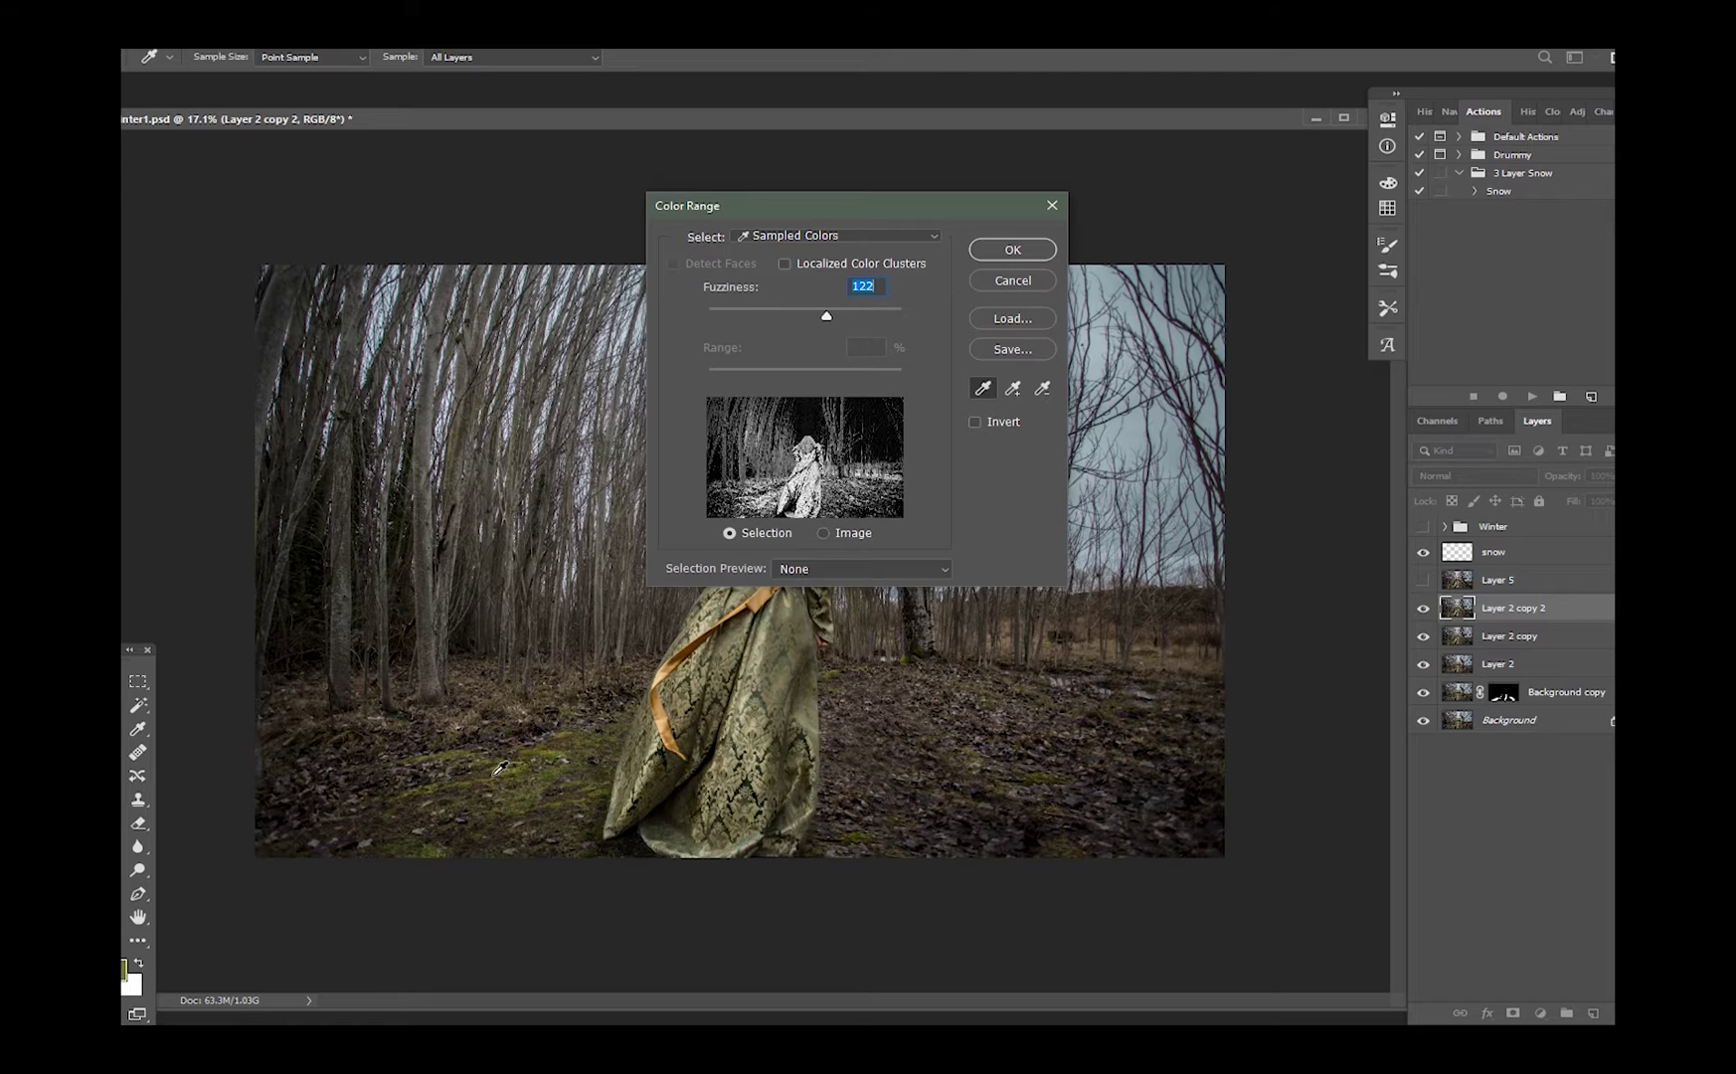
click(498, 774)
click(496, 777)
click(493, 778)
click(491, 780)
click(492, 778)
click(489, 779)
click(485, 781)
click(481, 784)
click(479, 782)
click(477, 781)
click(475, 780)
click(472, 779)
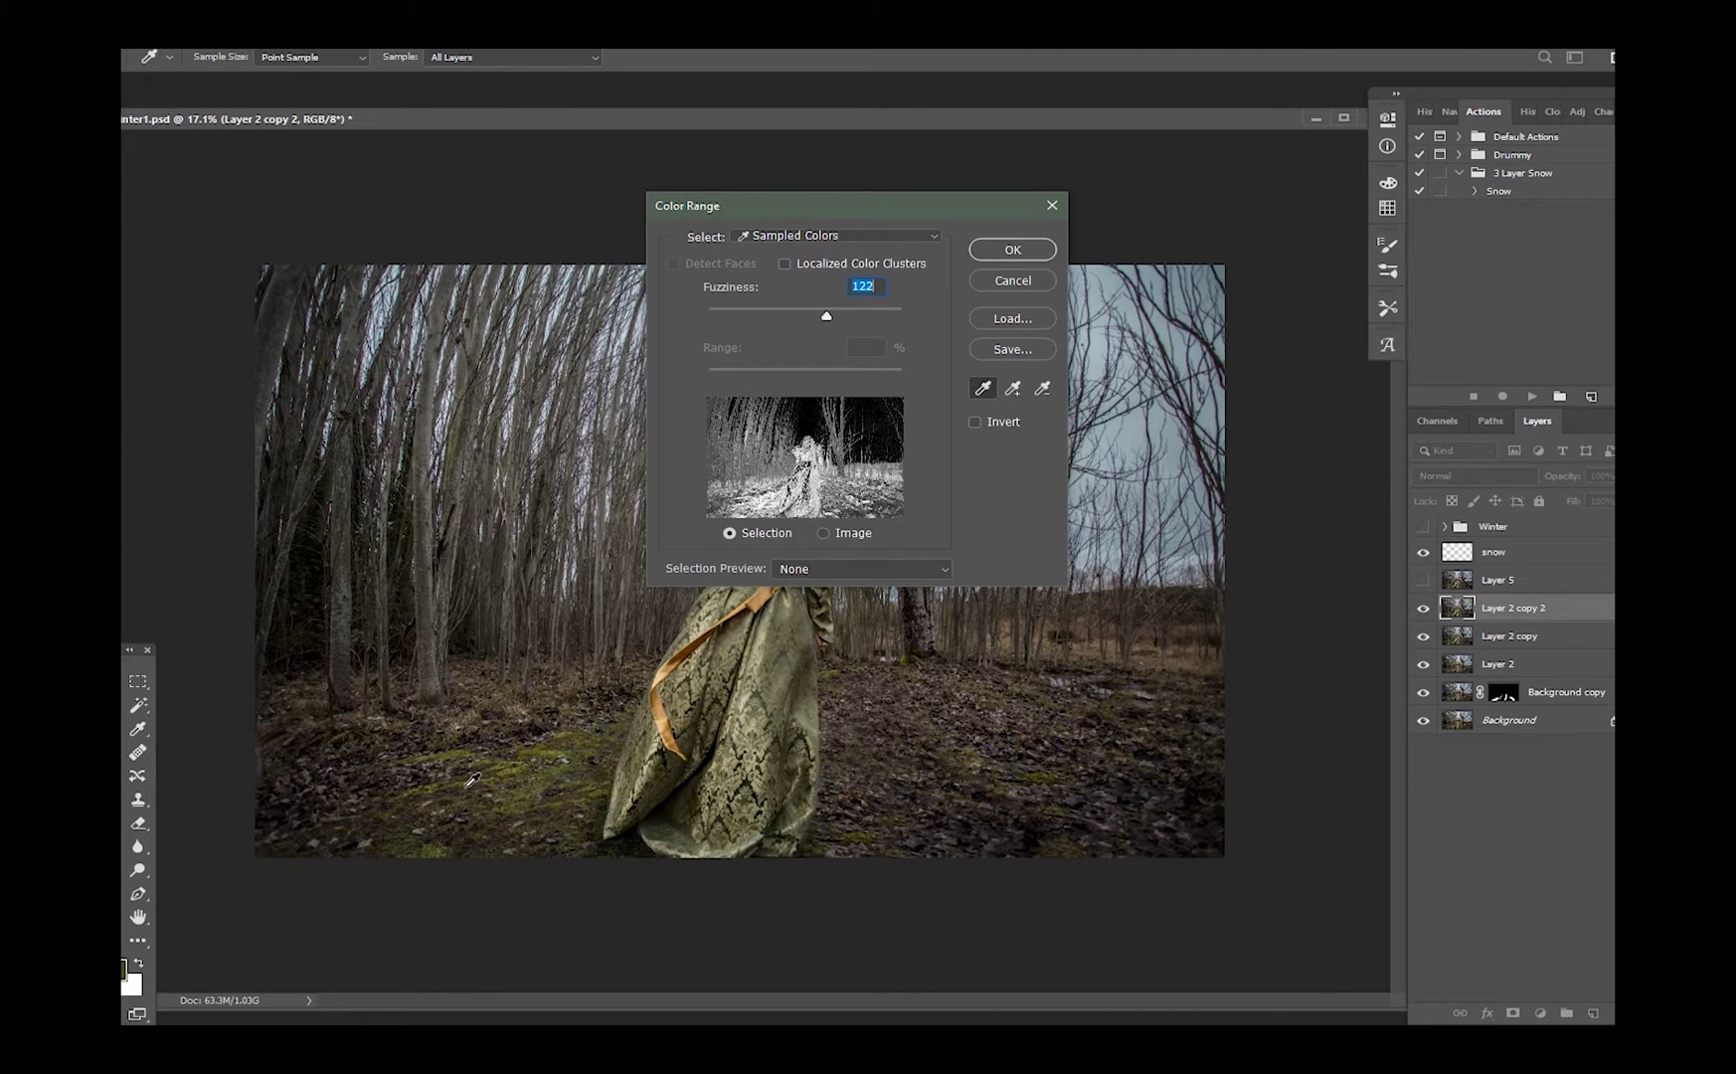
click(470, 782)
click(467, 784)
click(467, 787)
click(464, 791)
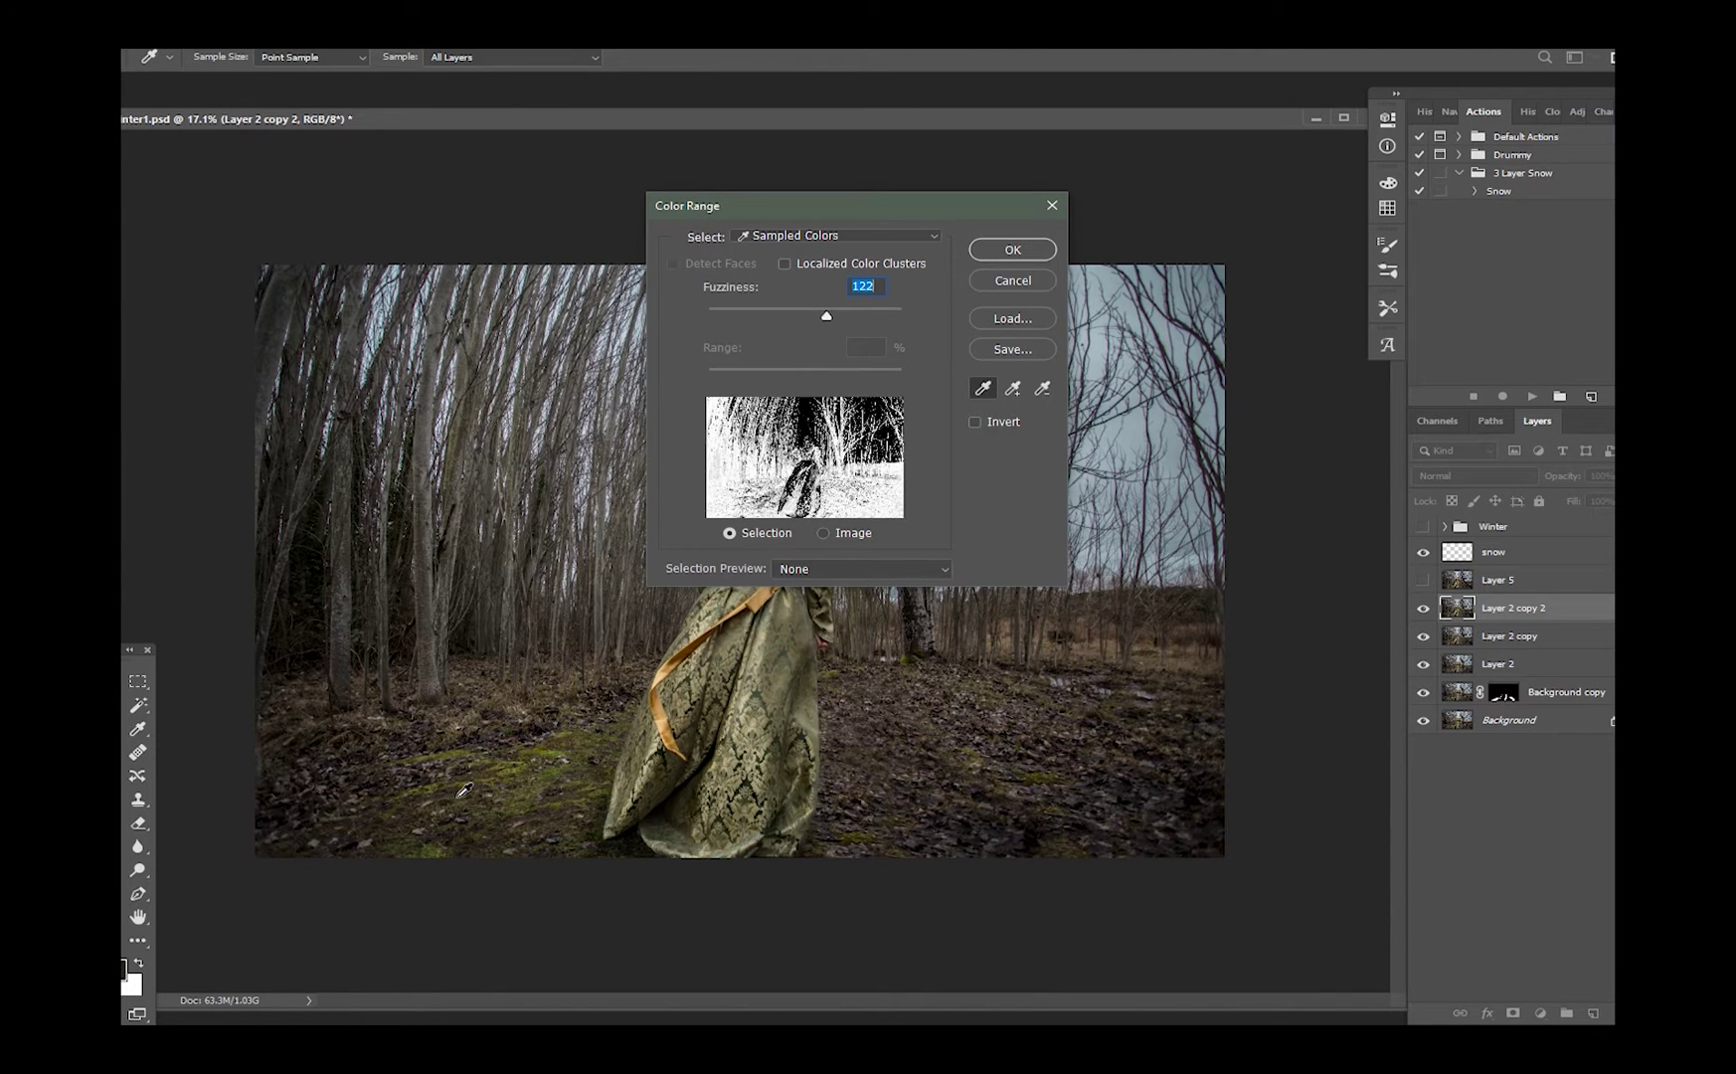
click(429, 793)
click(428, 799)
click(429, 803)
click(432, 809)
click(435, 813)
click(465, 817)
Try new color samples from the gown's right edge across the leaf-covered ground toward the mossy patch
click(815, 792)
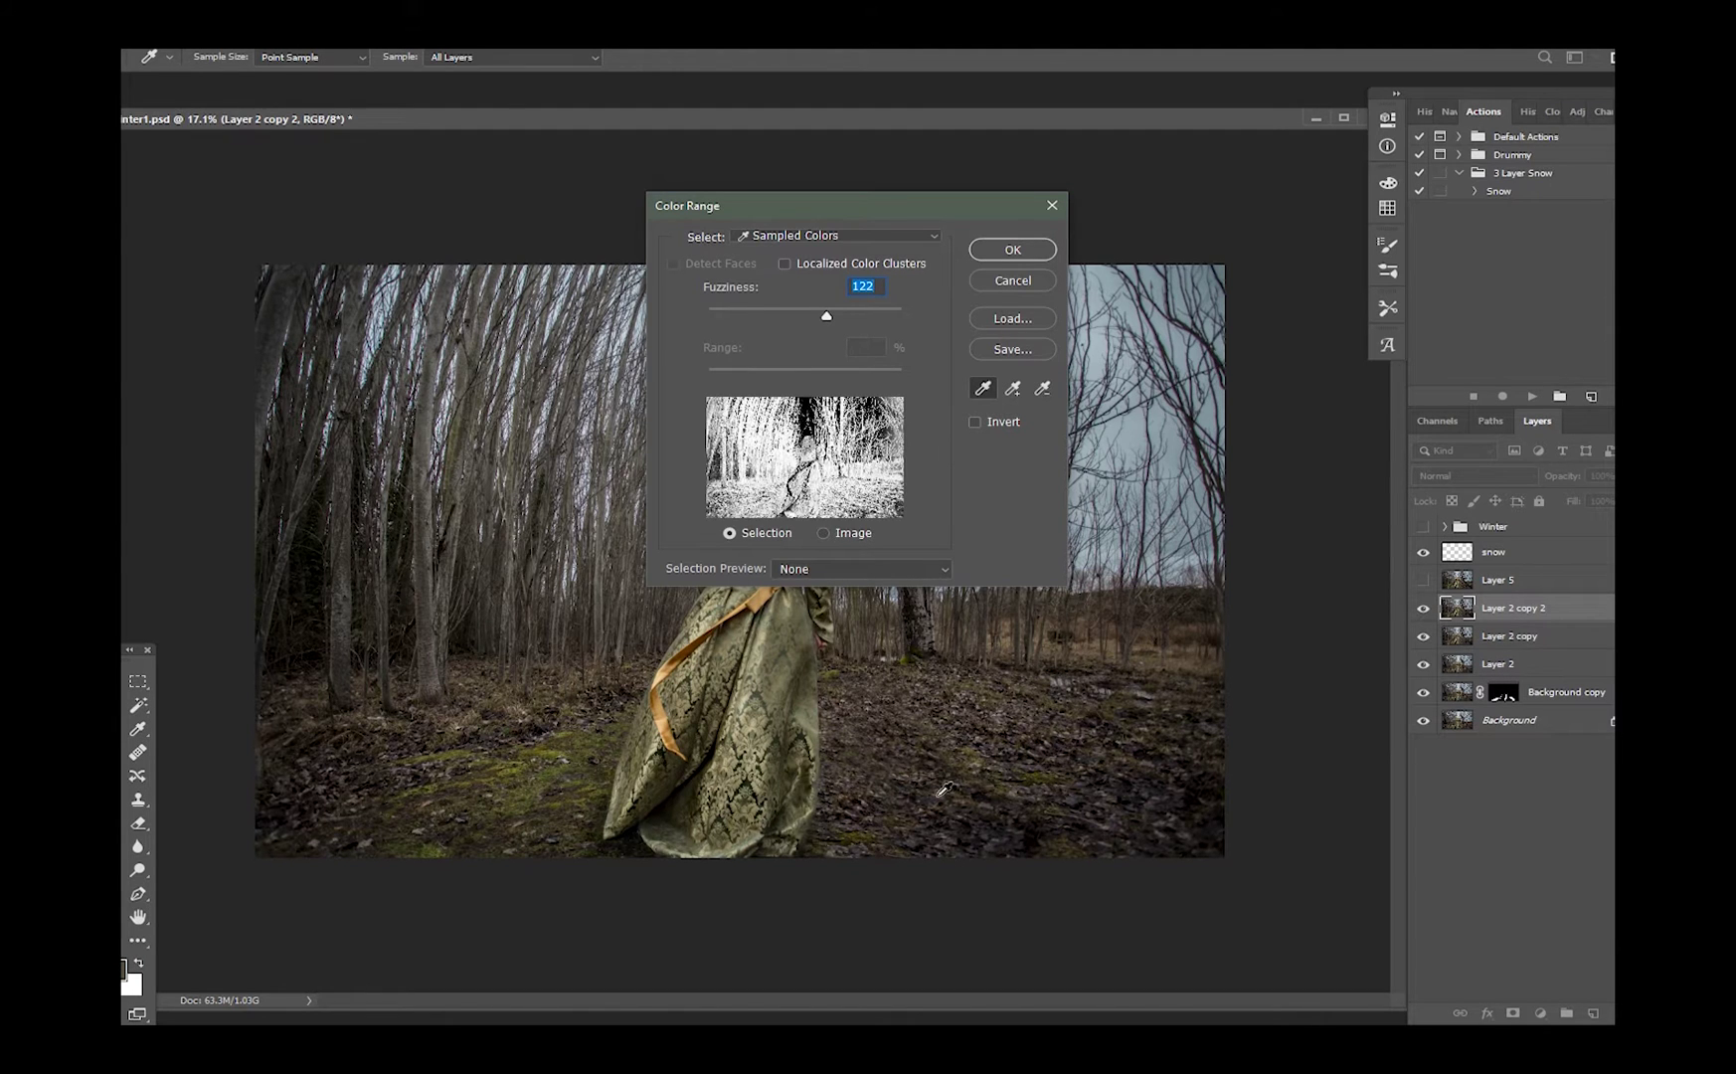
click(980, 775)
click(1000, 776)
click(1010, 776)
click(1016, 778)
click(1034, 786)
click(1035, 788)
click(1040, 790)
click(1041, 788)
click(1044, 767)
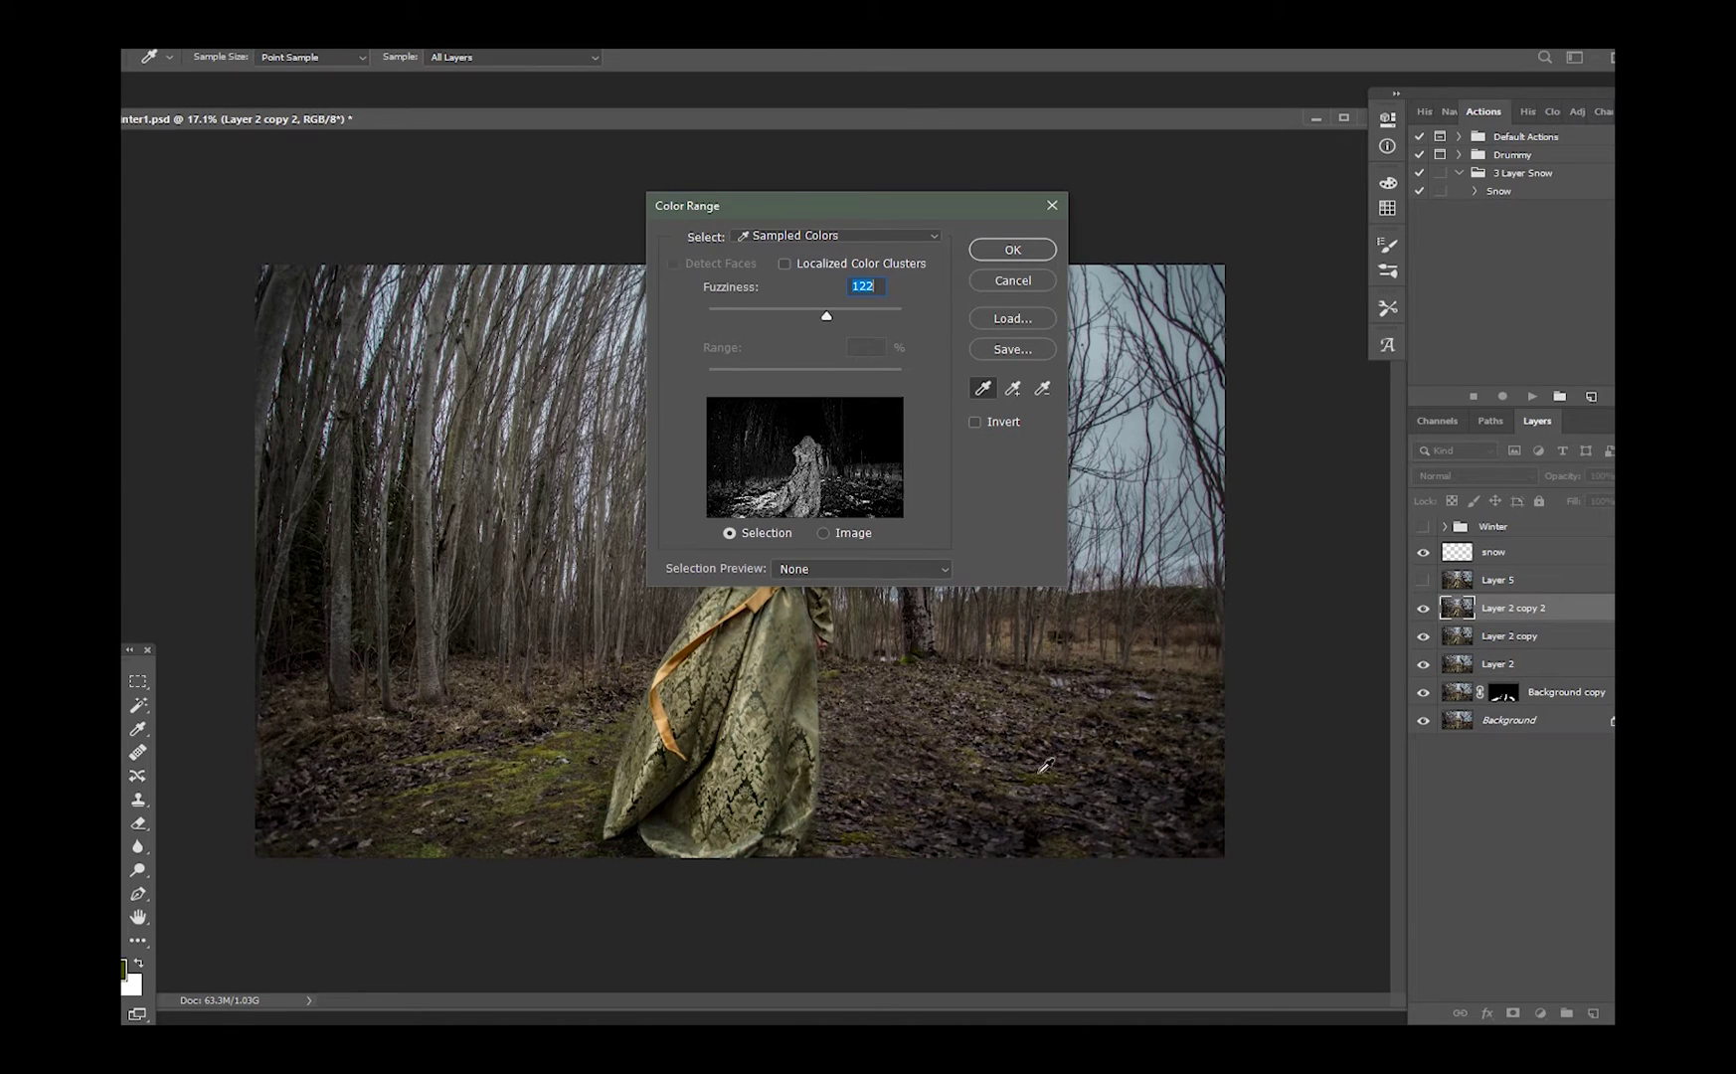
Sample the small mossy patch to the right of the gown, set the fuzziness to 106 and create the selection
click(1046, 769)
click(1049, 771)
click(1052, 773)
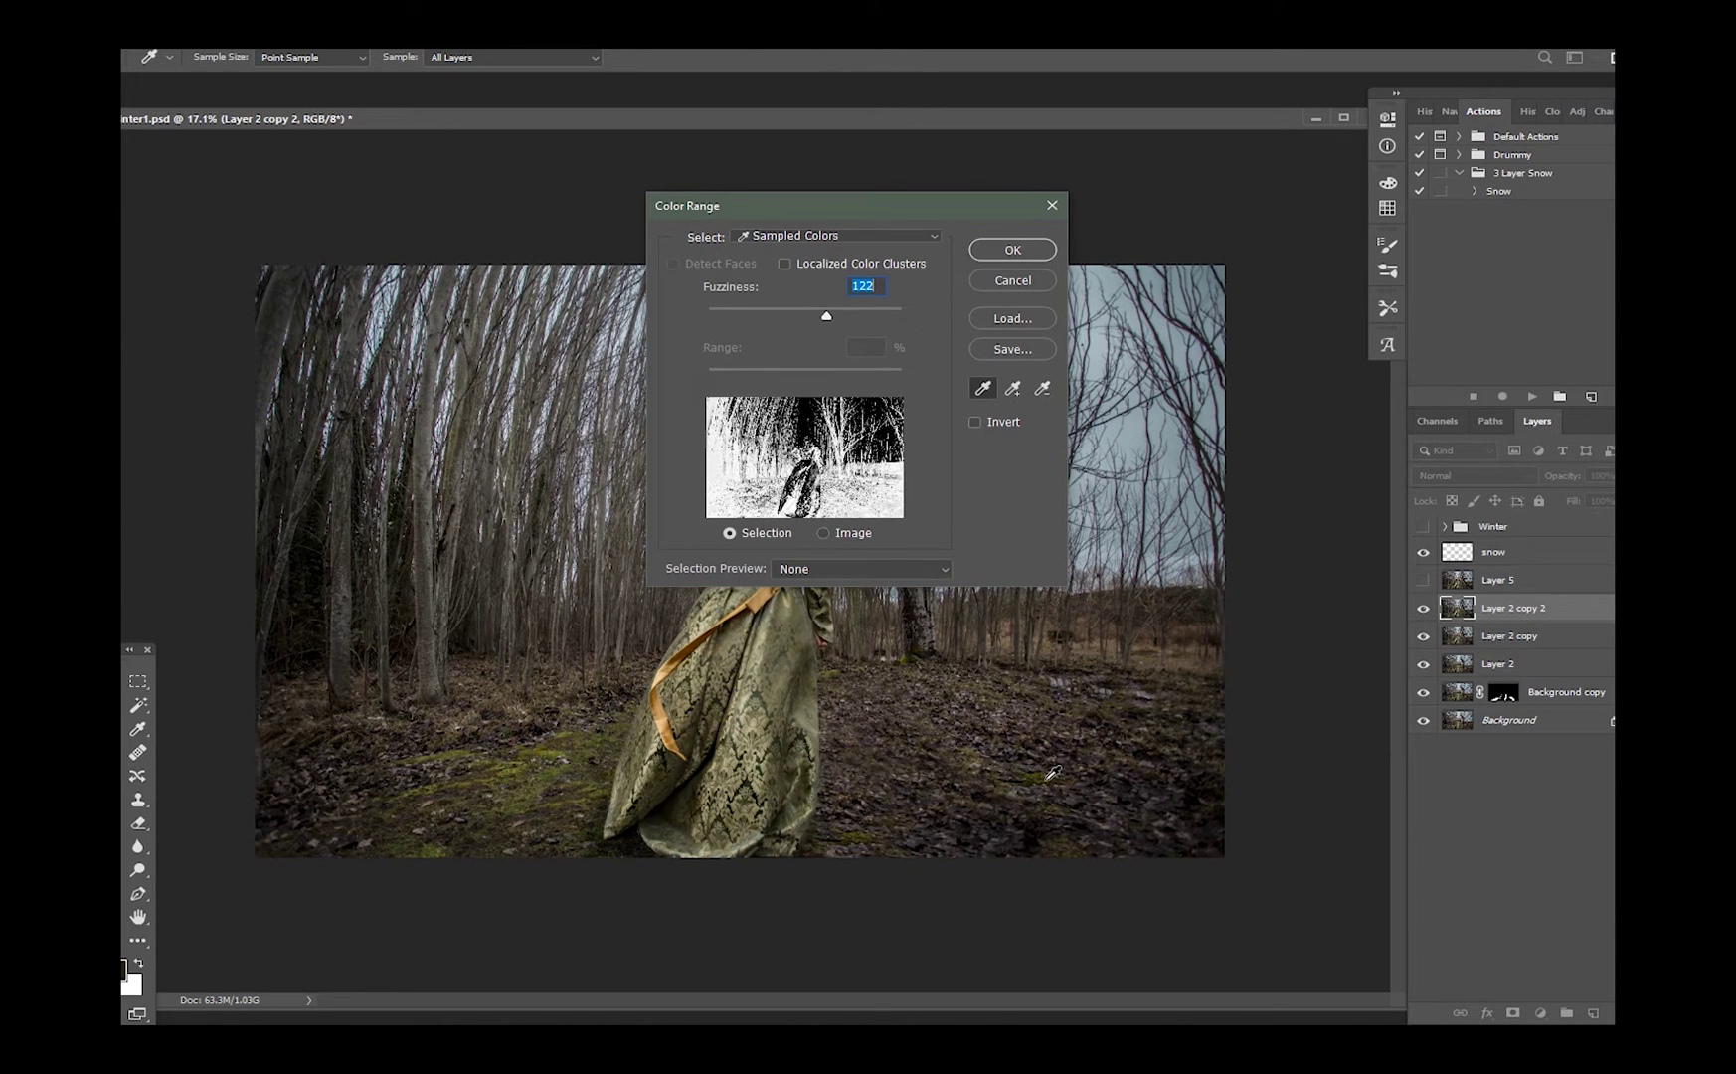
click(1054, 775)
click(1053, 775)
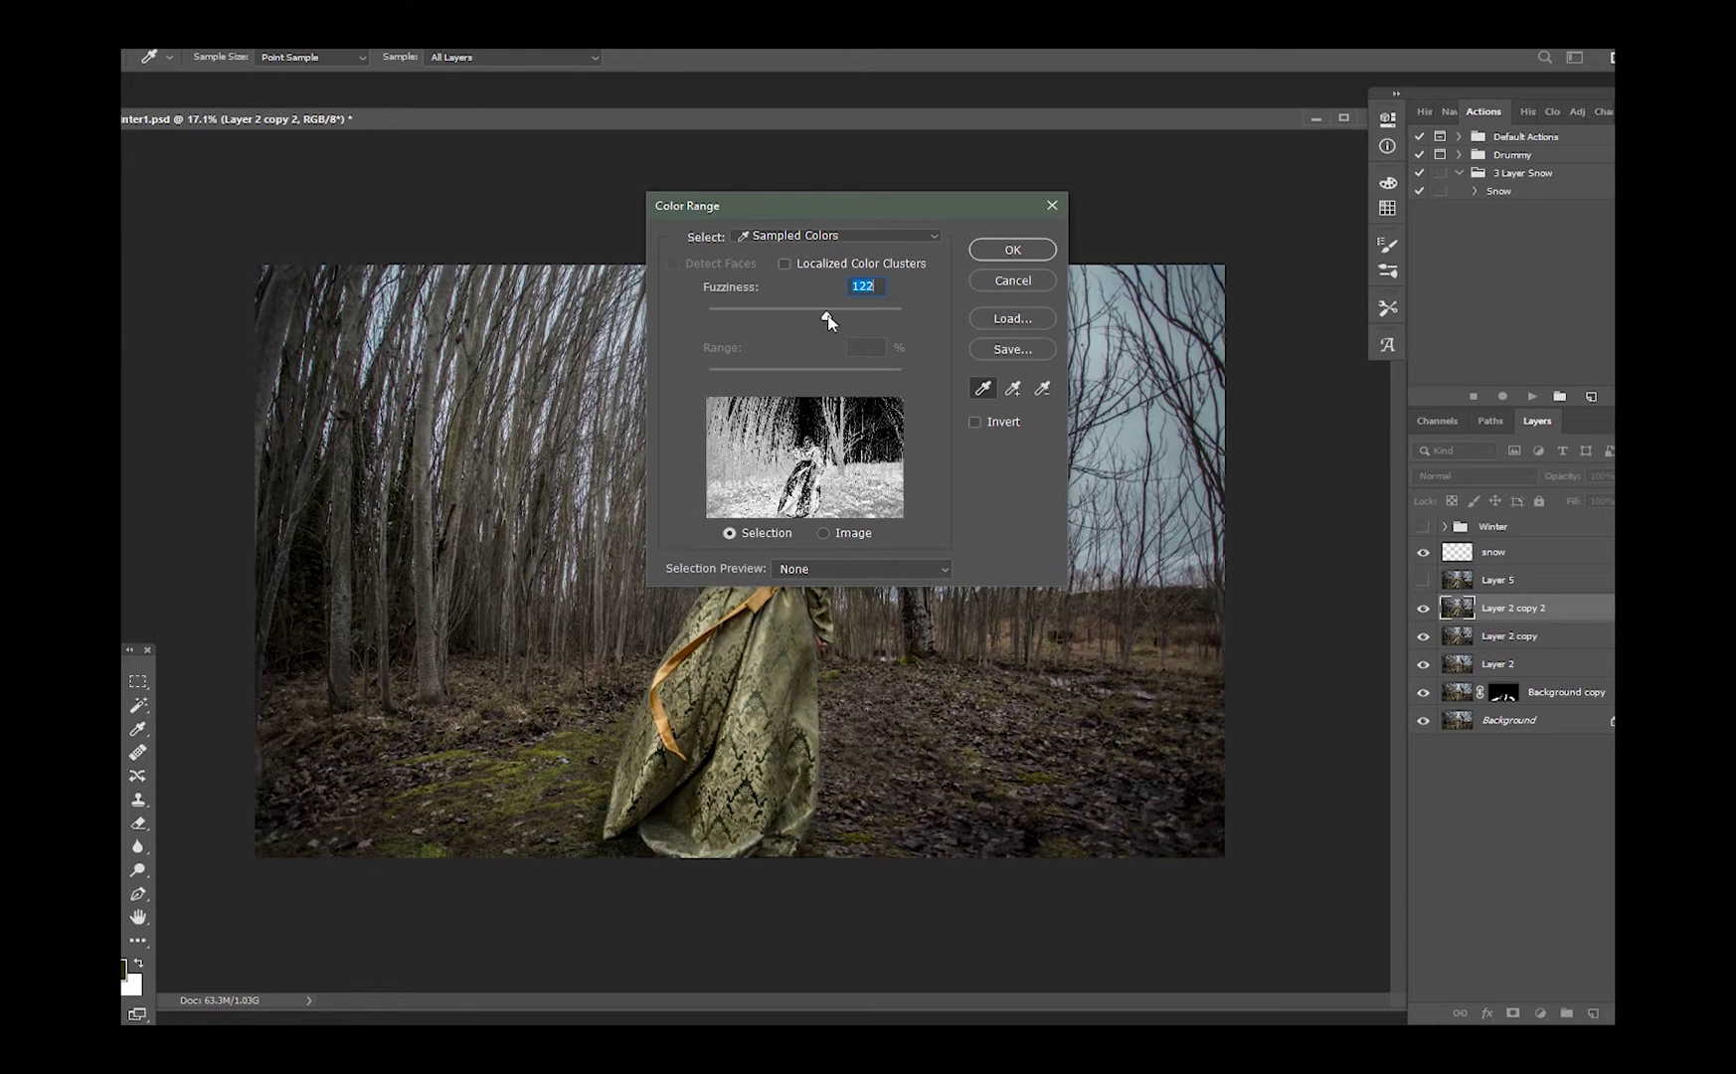
mouse_move(828, 320)
mouse_down()
mouse_move(798, 326)
mouse_move(895, 323)
mouse_move(814, 344)
mouse_up()
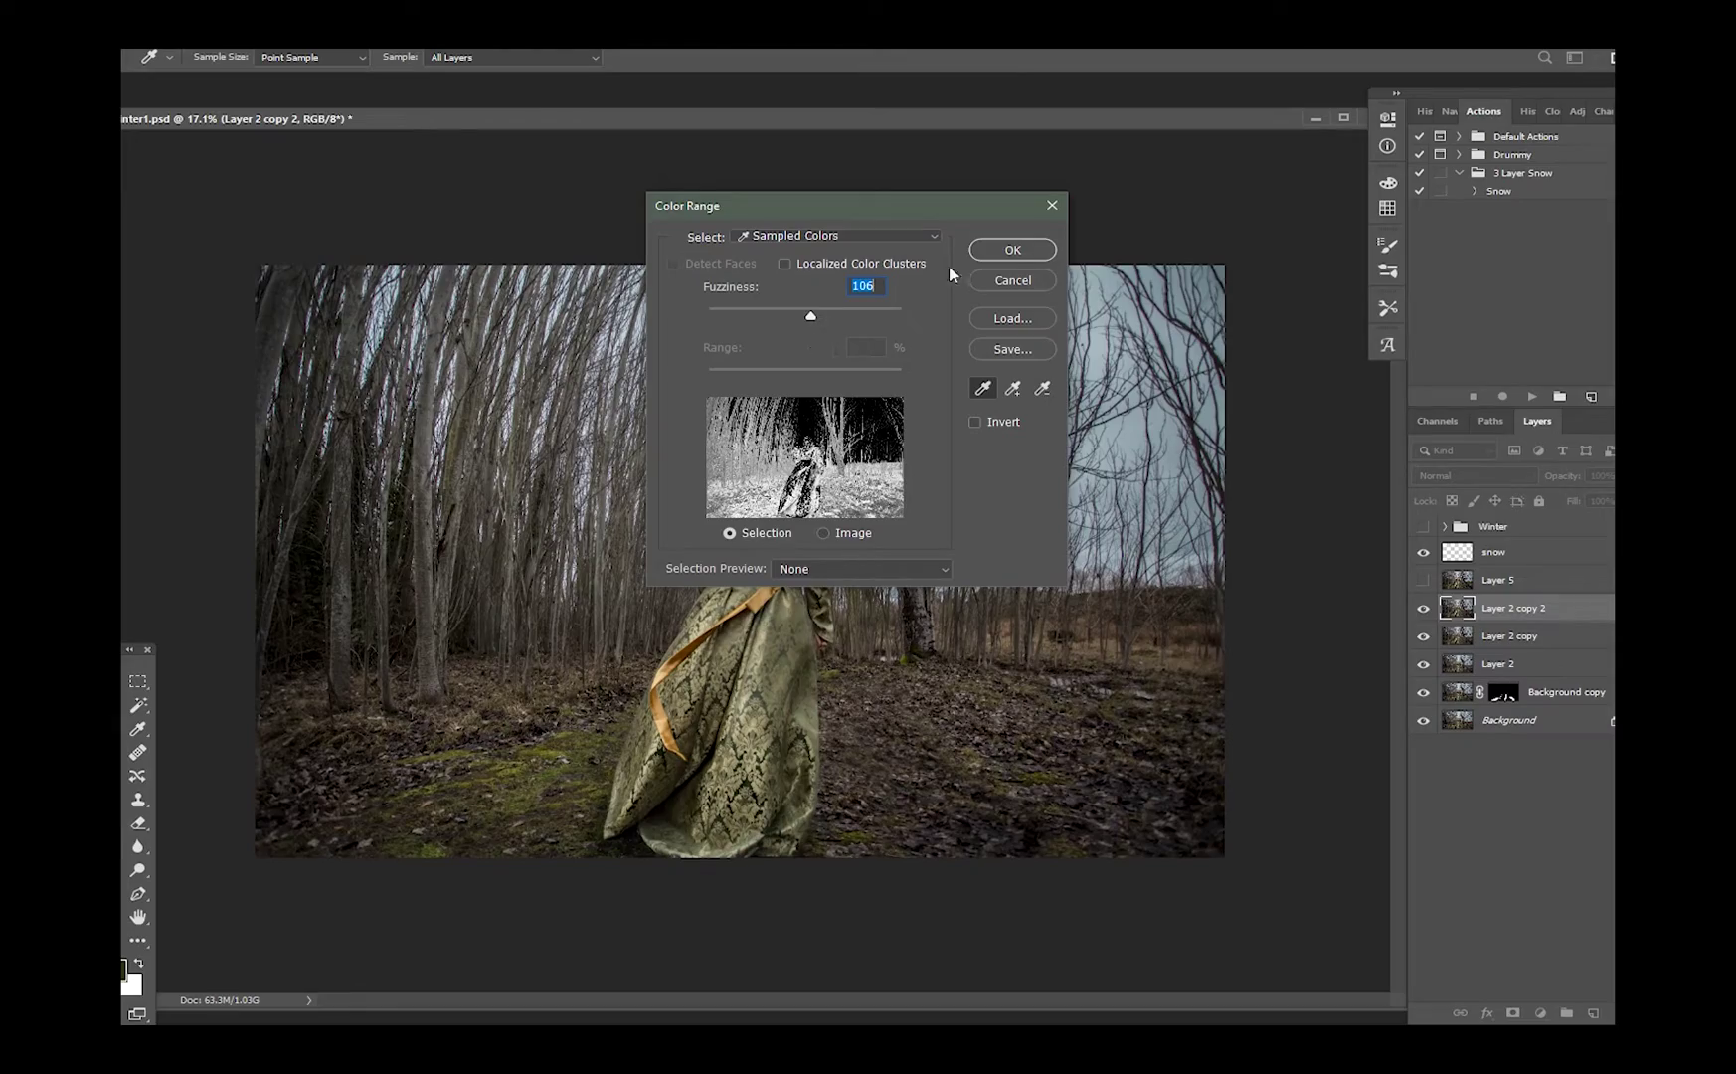
click(1011, 250)
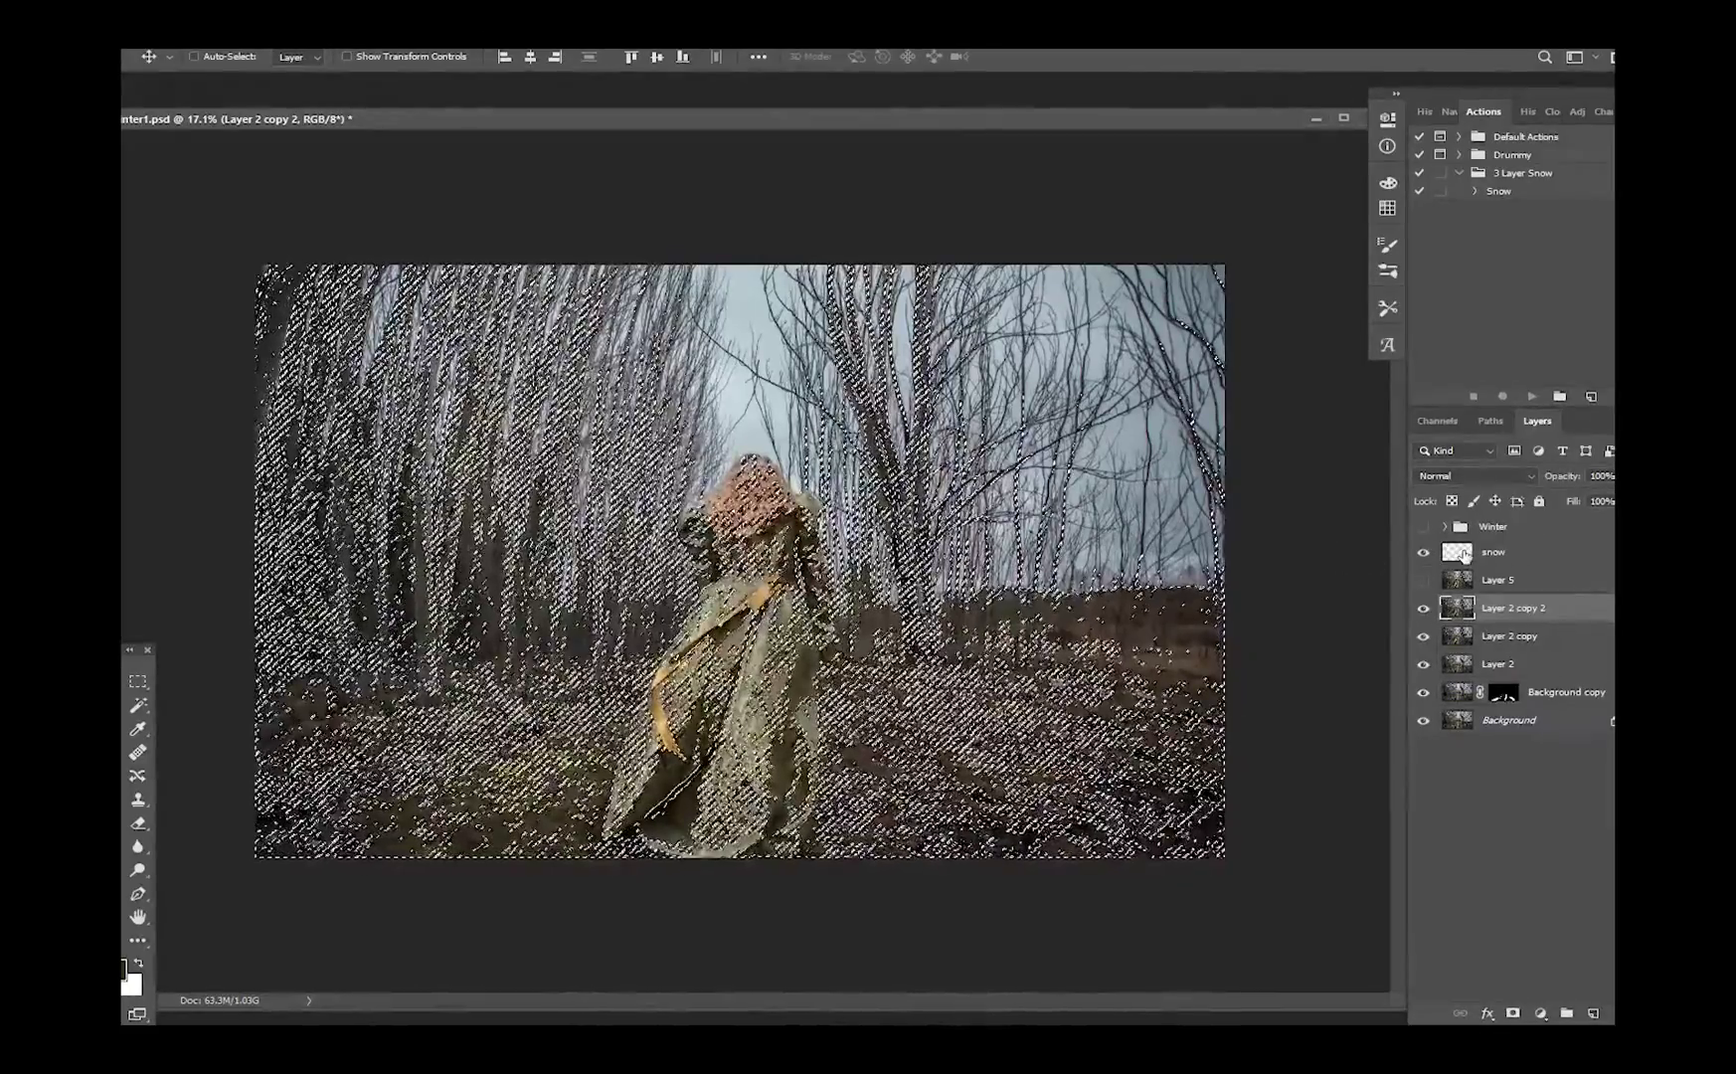
Fill the selection on the snow layer with white in Normal mode at 100% opacity and deselect
click(1465, 553)
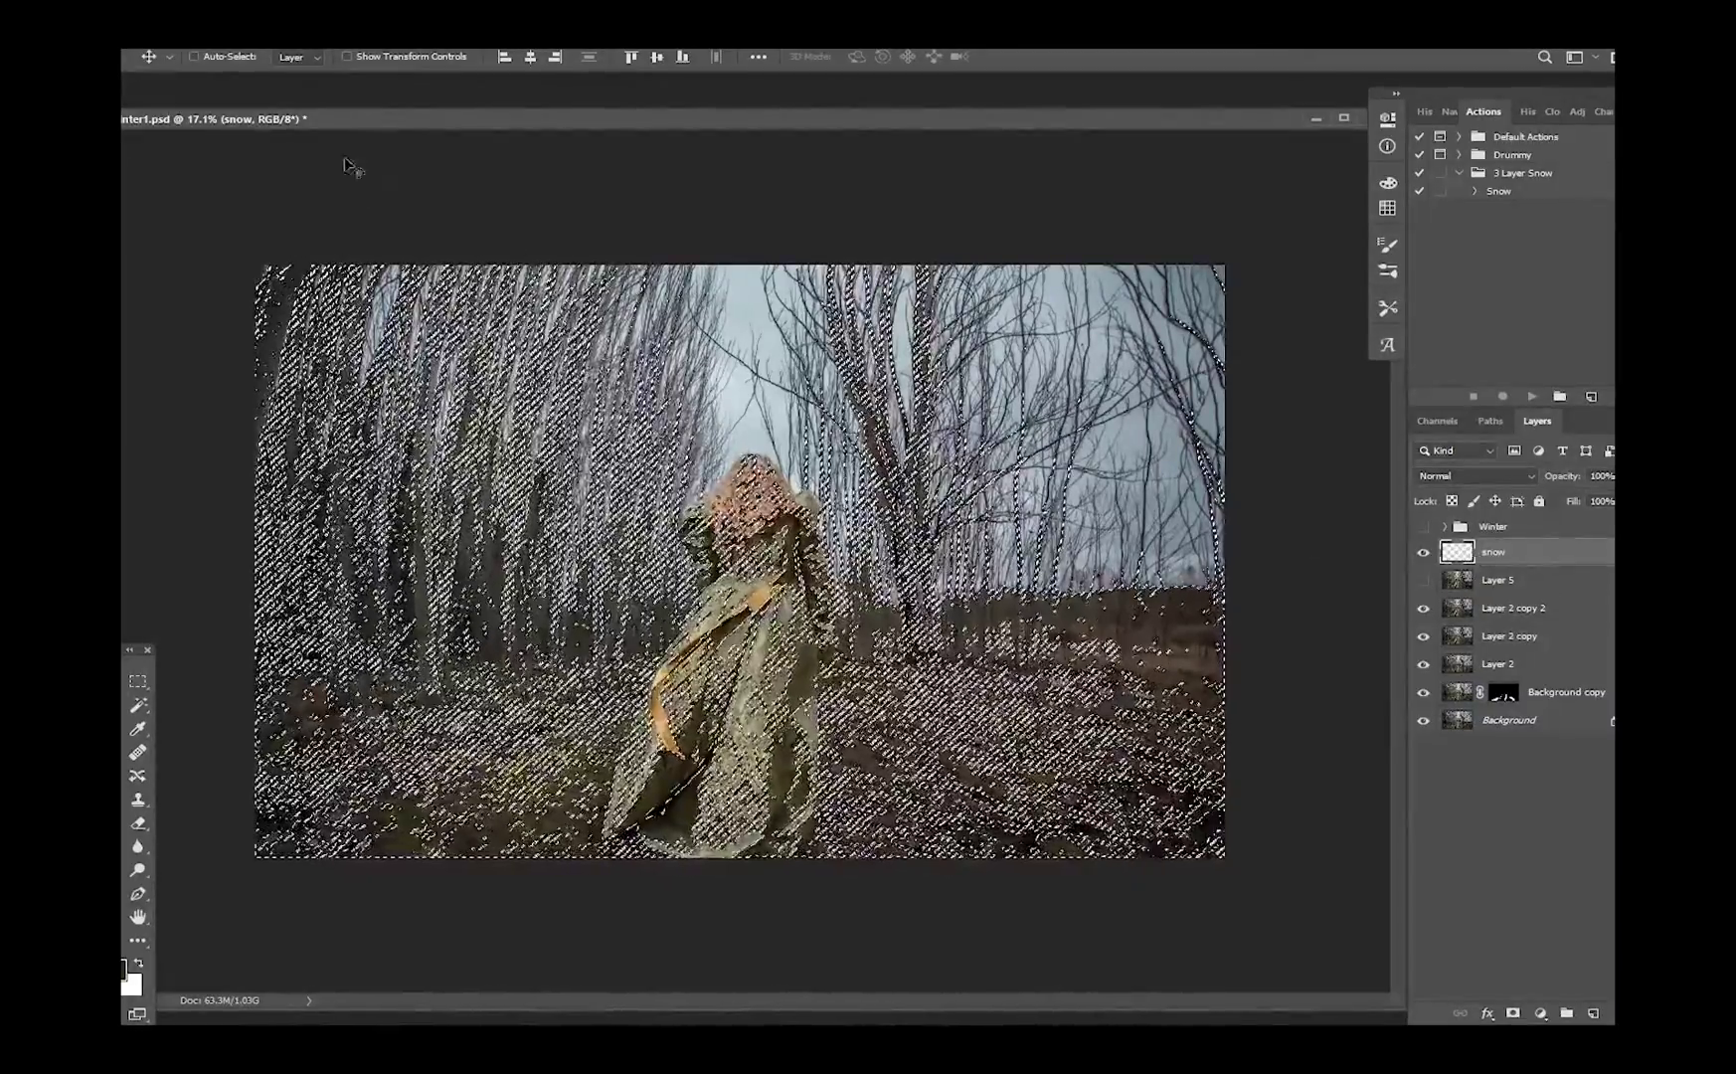
click(211, 40)
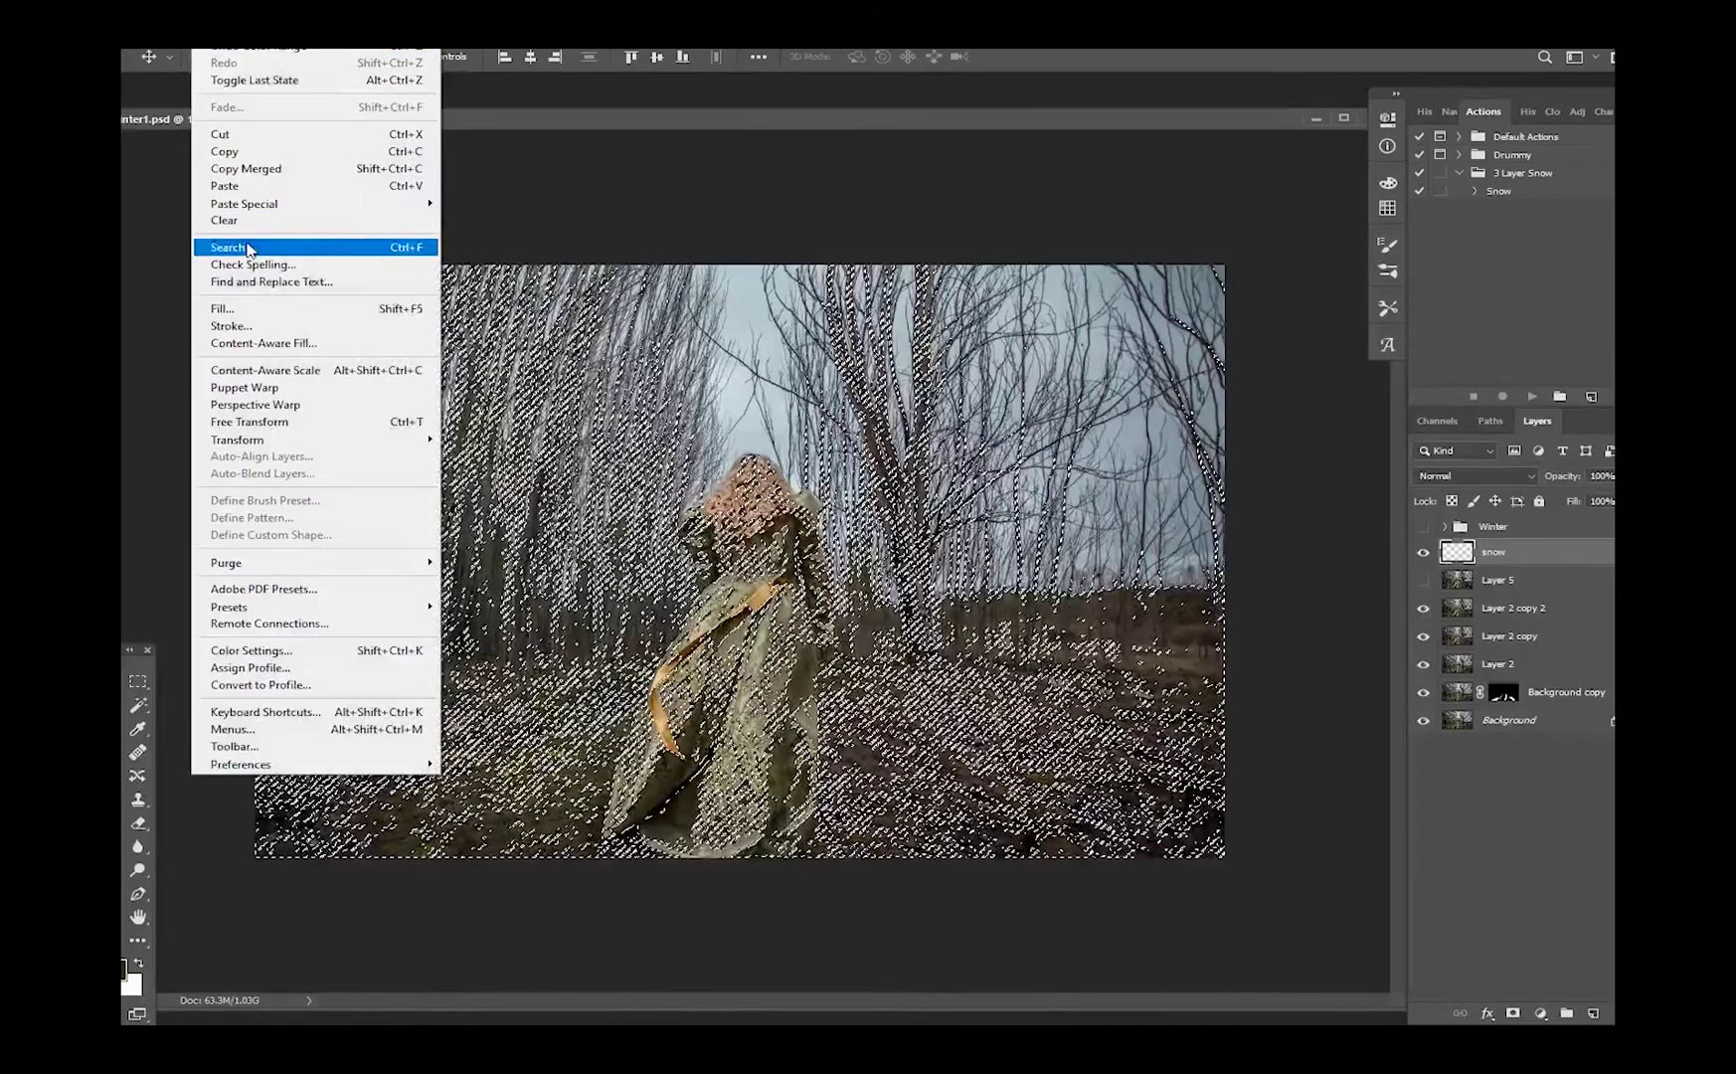
click(260, 310)
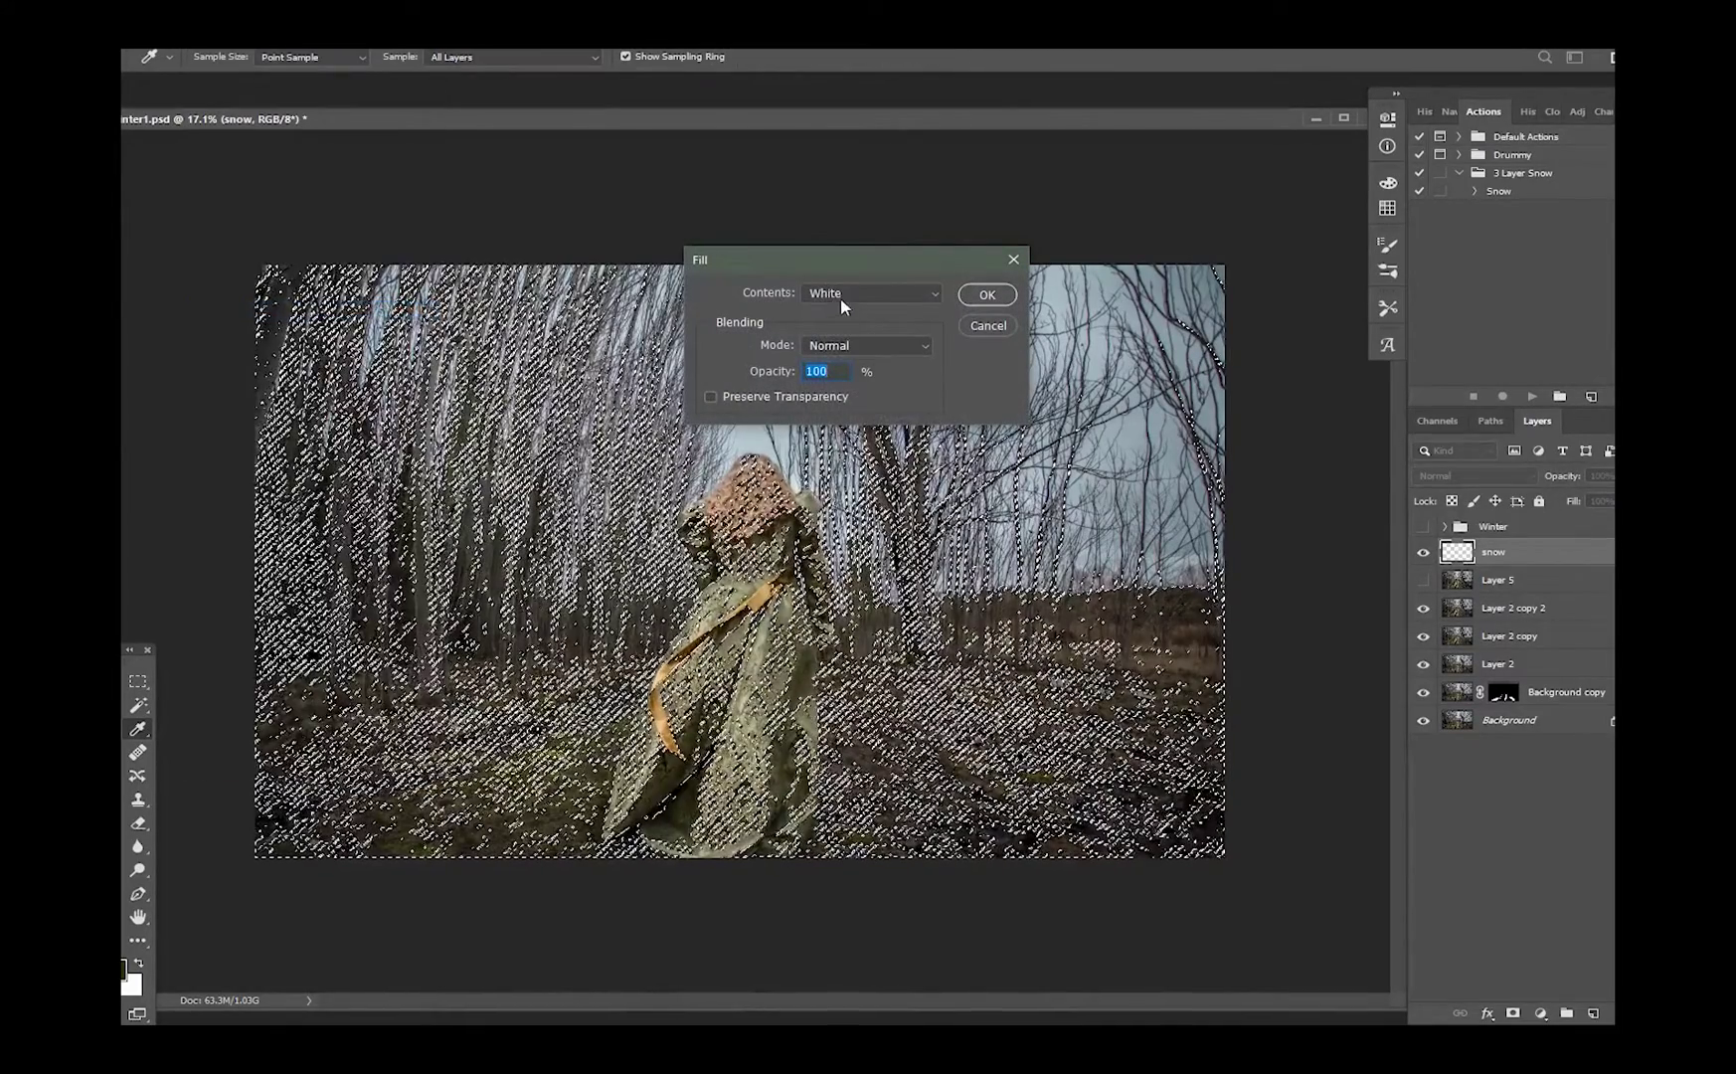
click(844, 297)
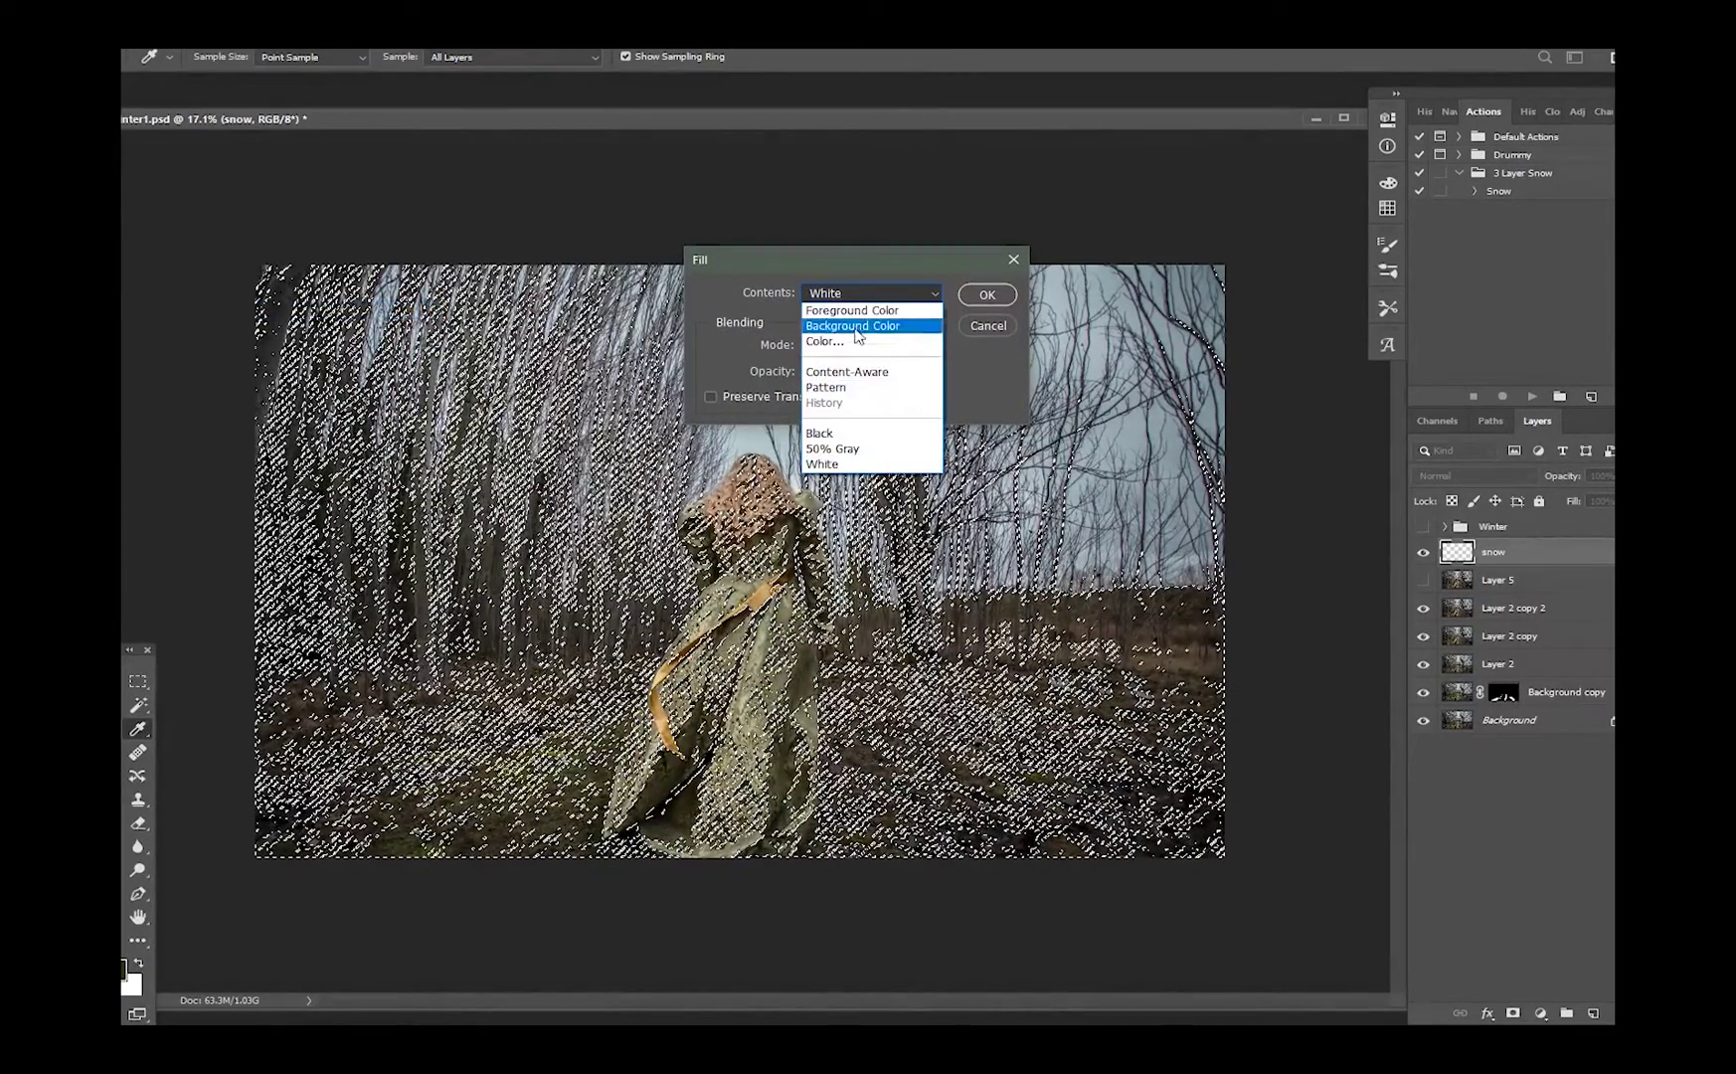
click(826, 464)
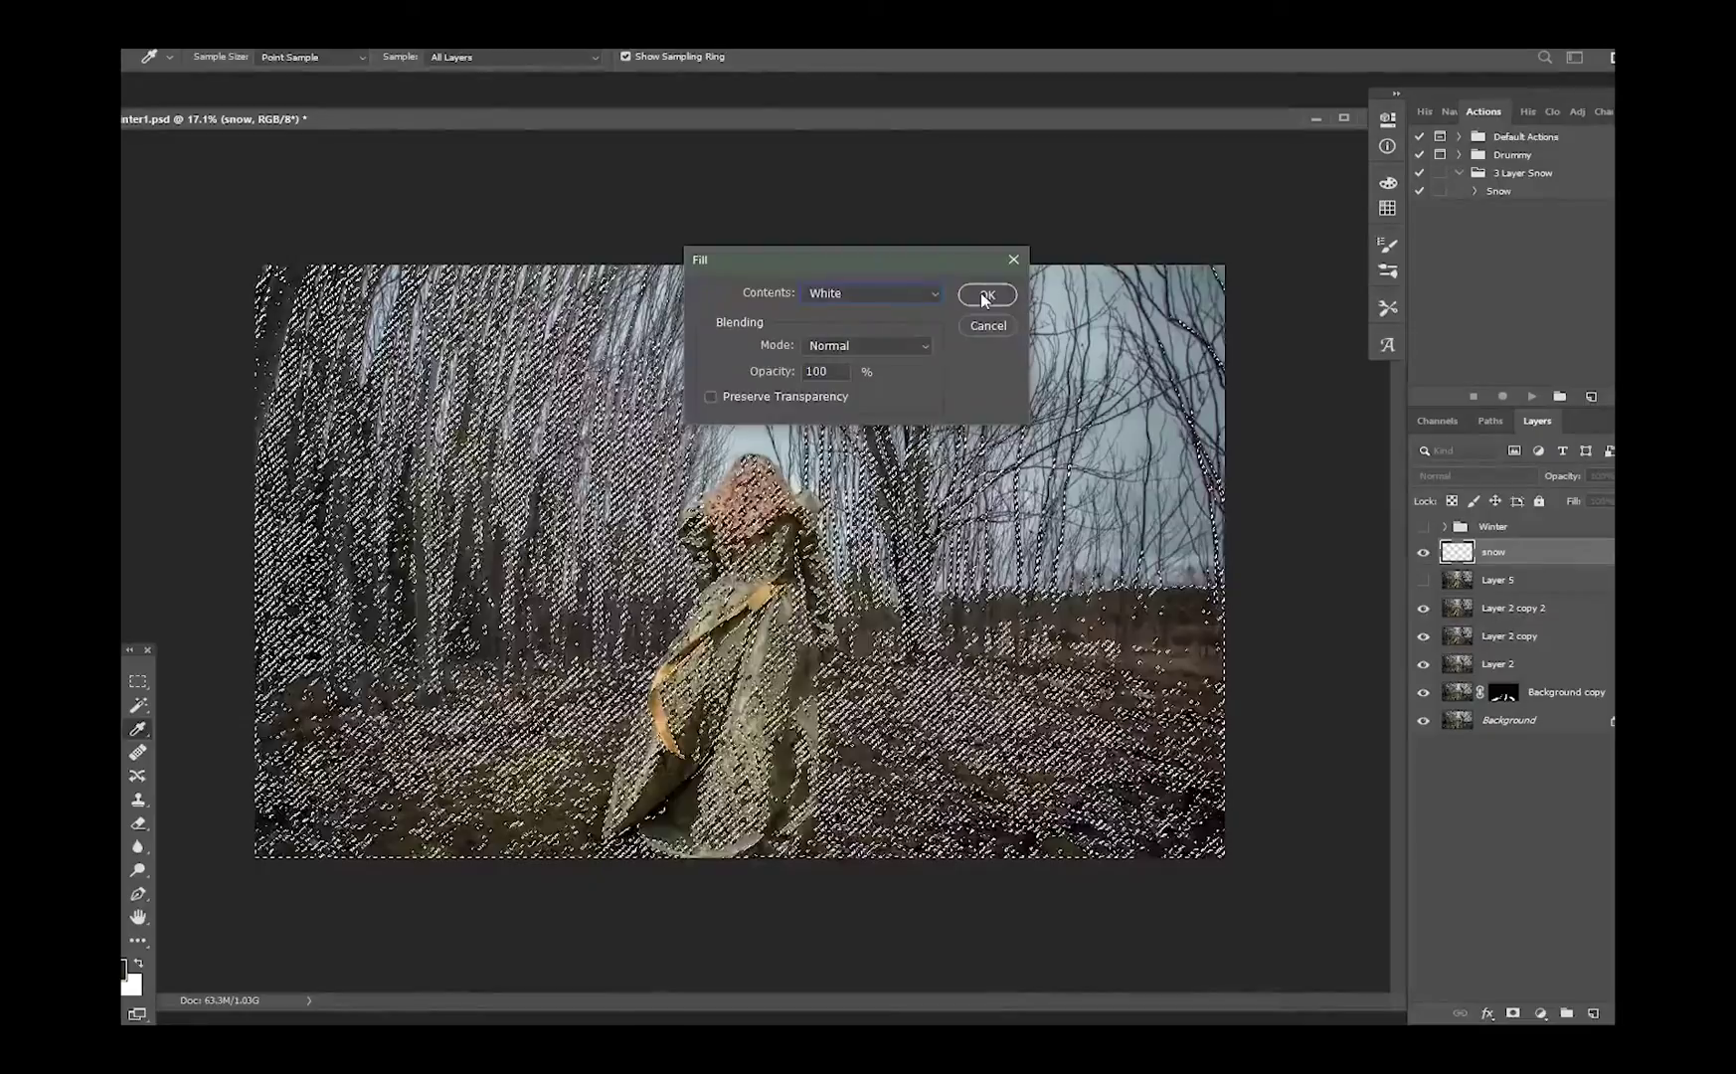
click(980, 296)
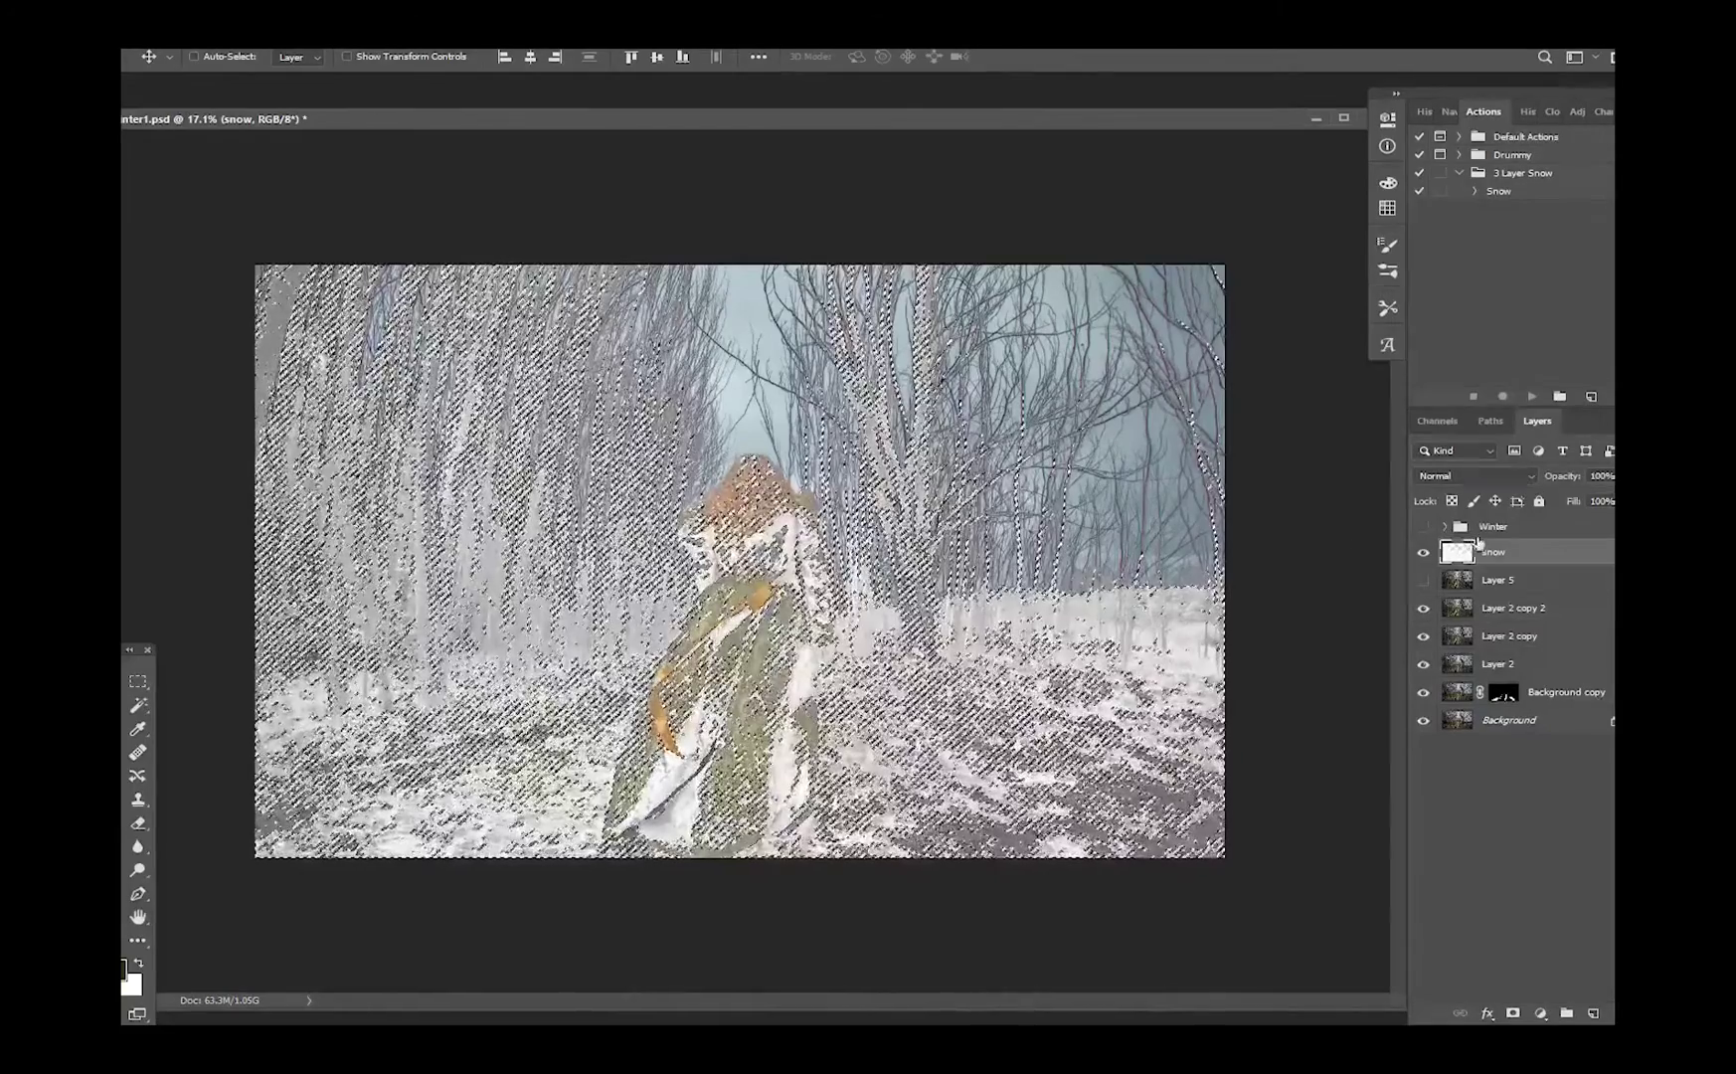
click(139, 681)
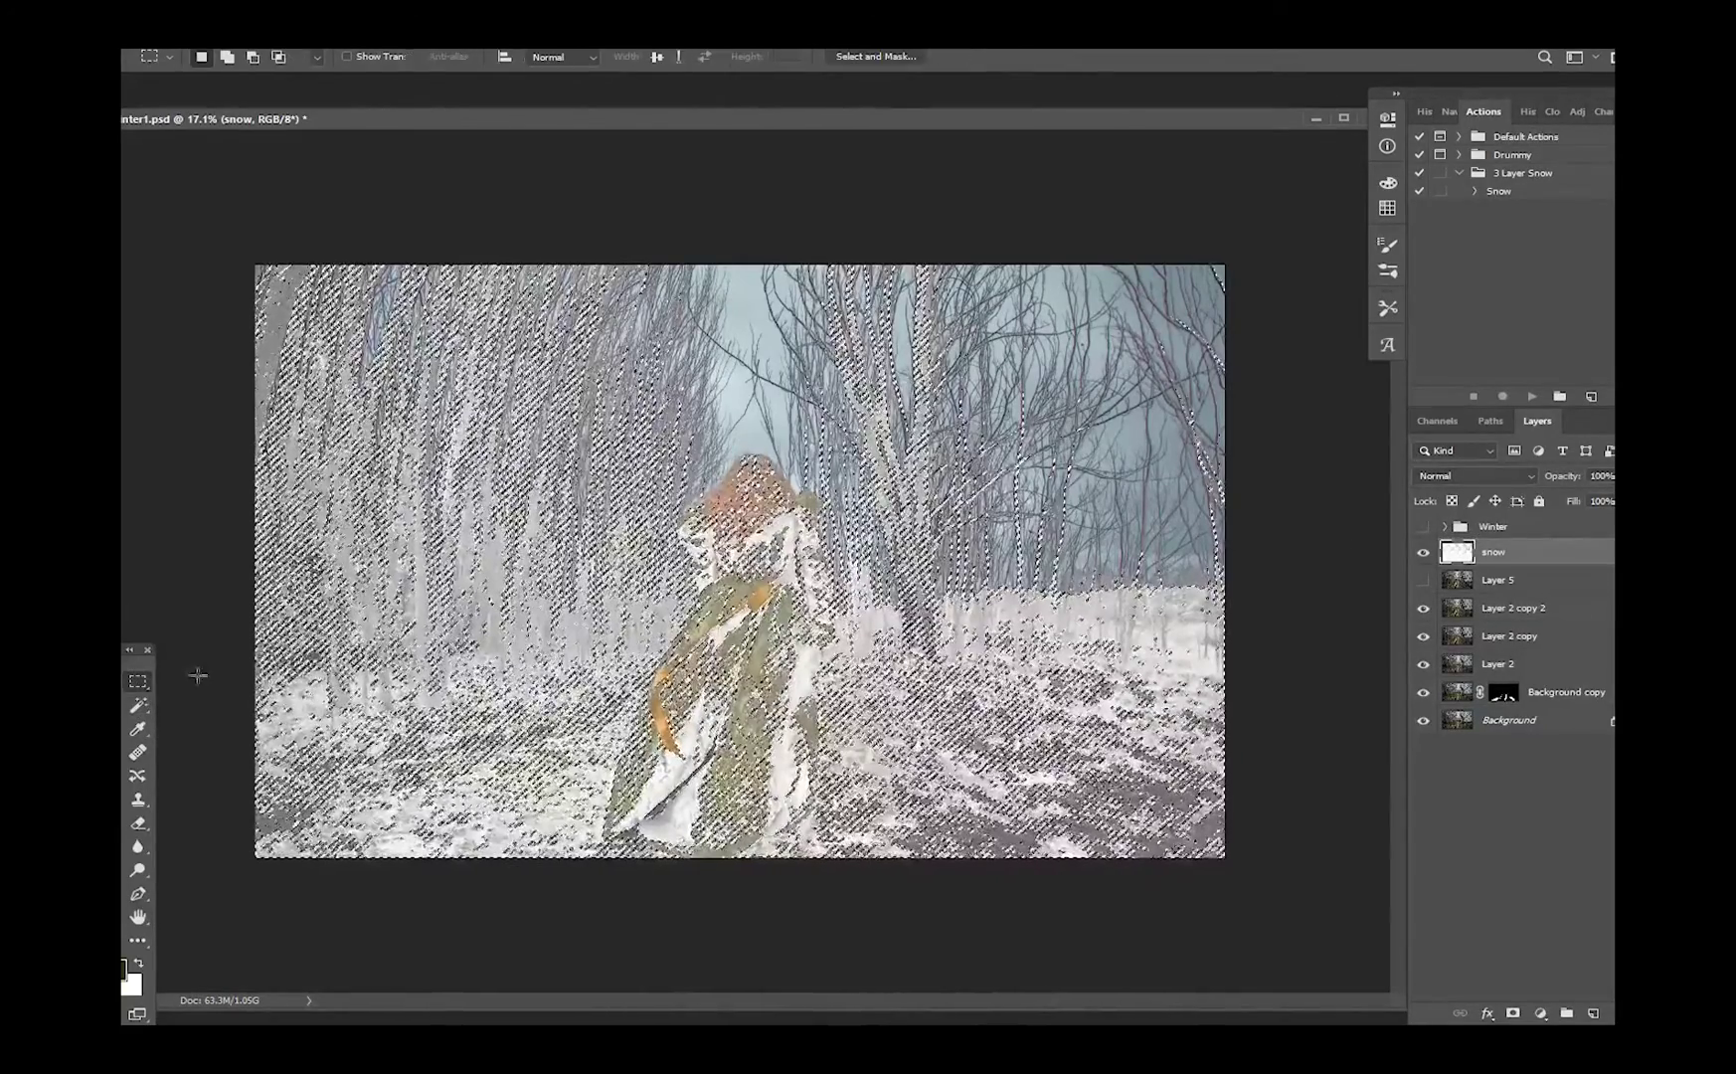
key(ctrl+d)
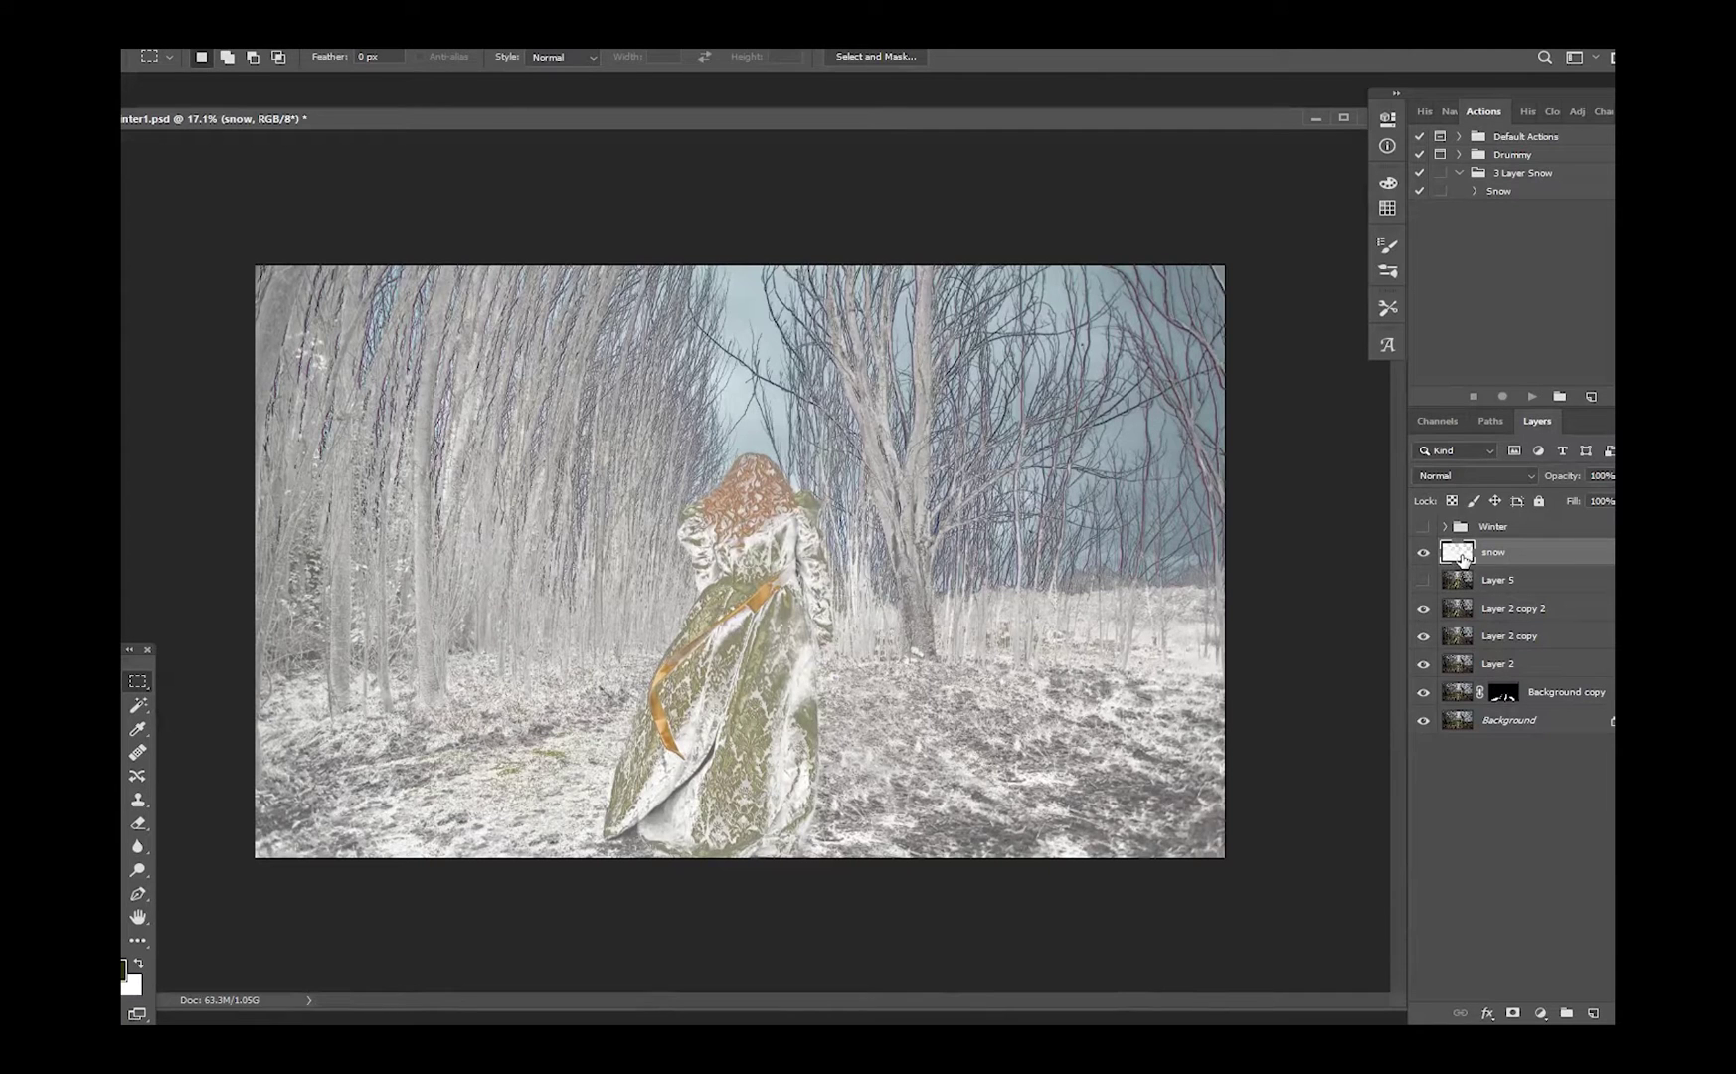
Apply a Gaussian Blur with a radius of 1.3 pixels to the snow layer
click(432, 49)
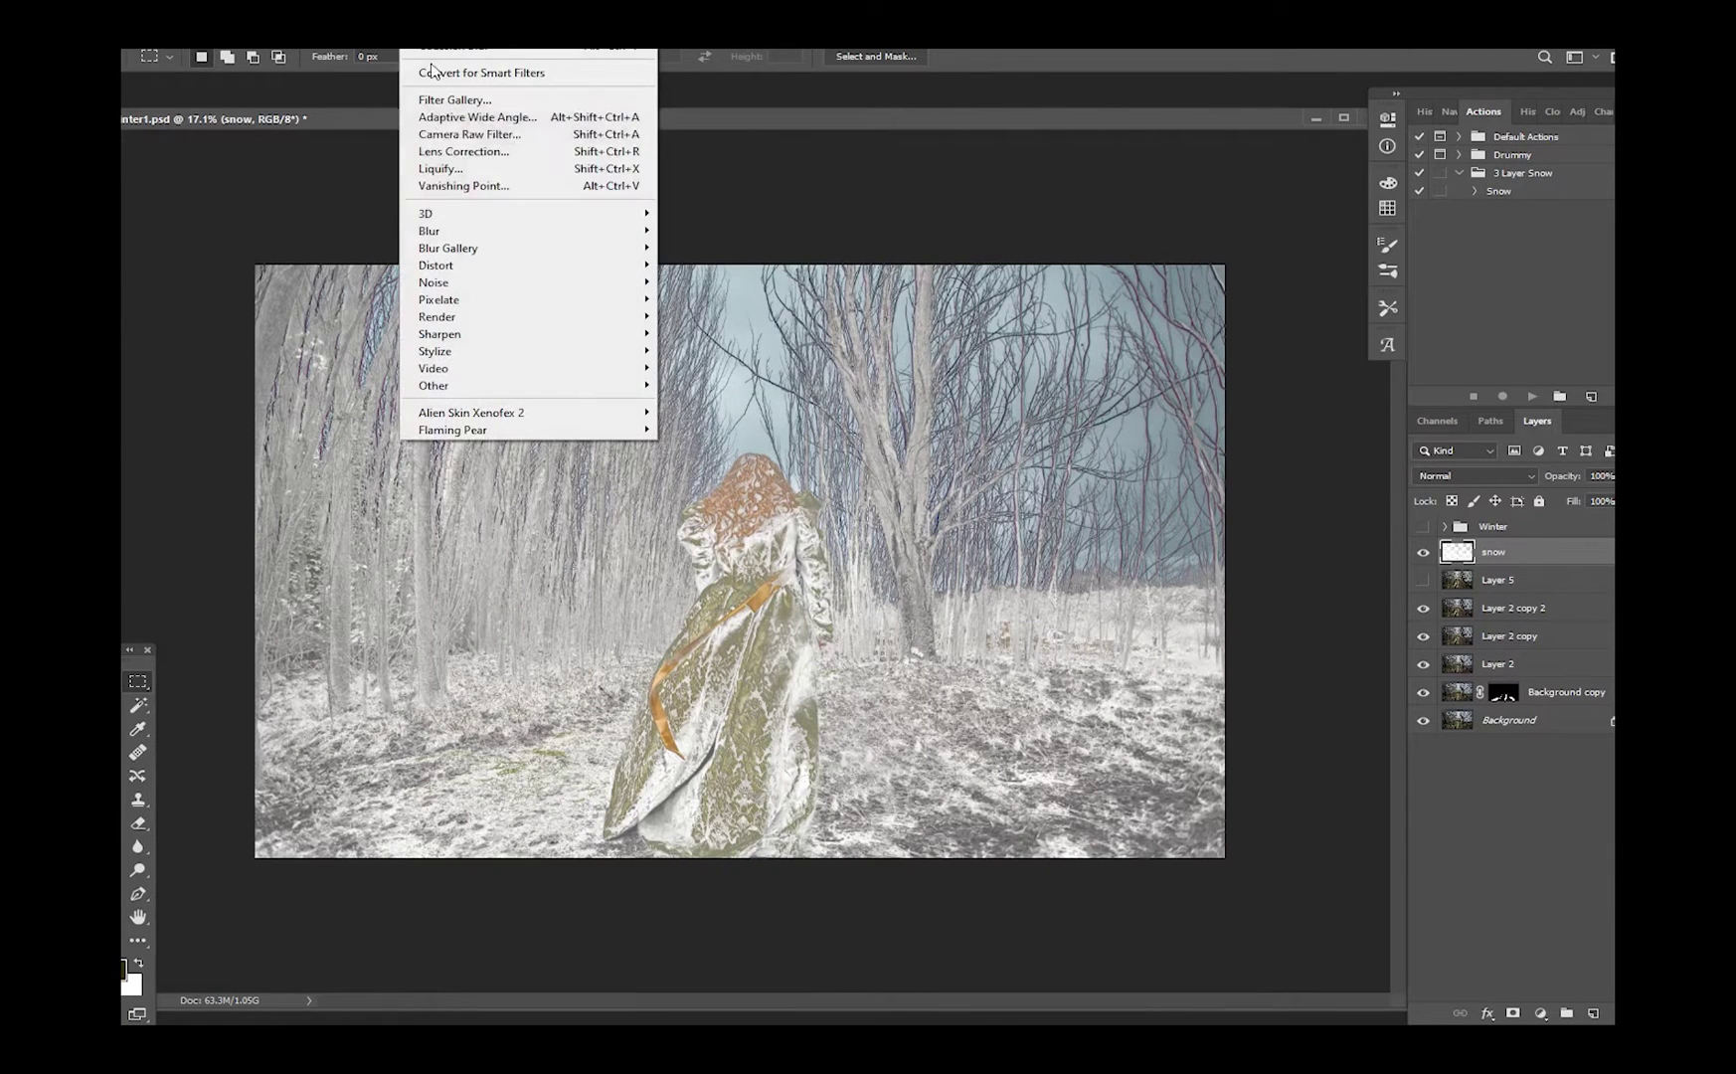
mouse_move(454, 232)
click(692, 299)
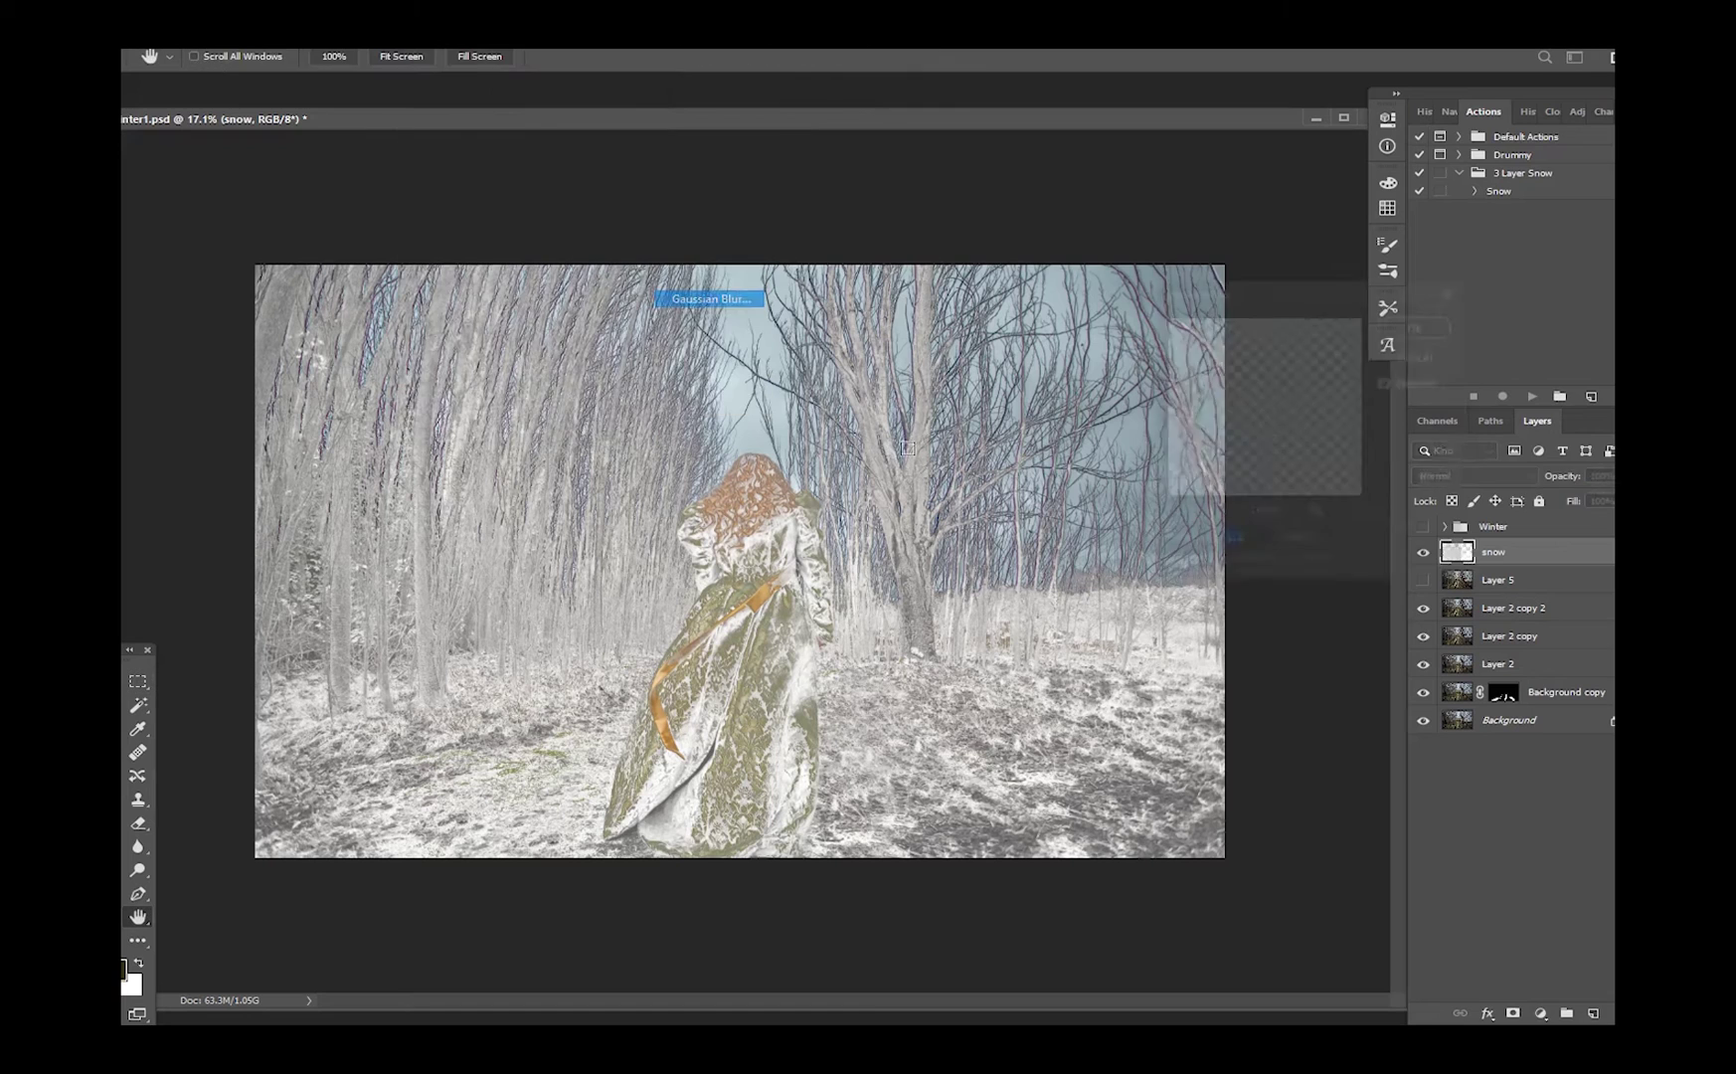
drag(1182, 572, 1184, 576)
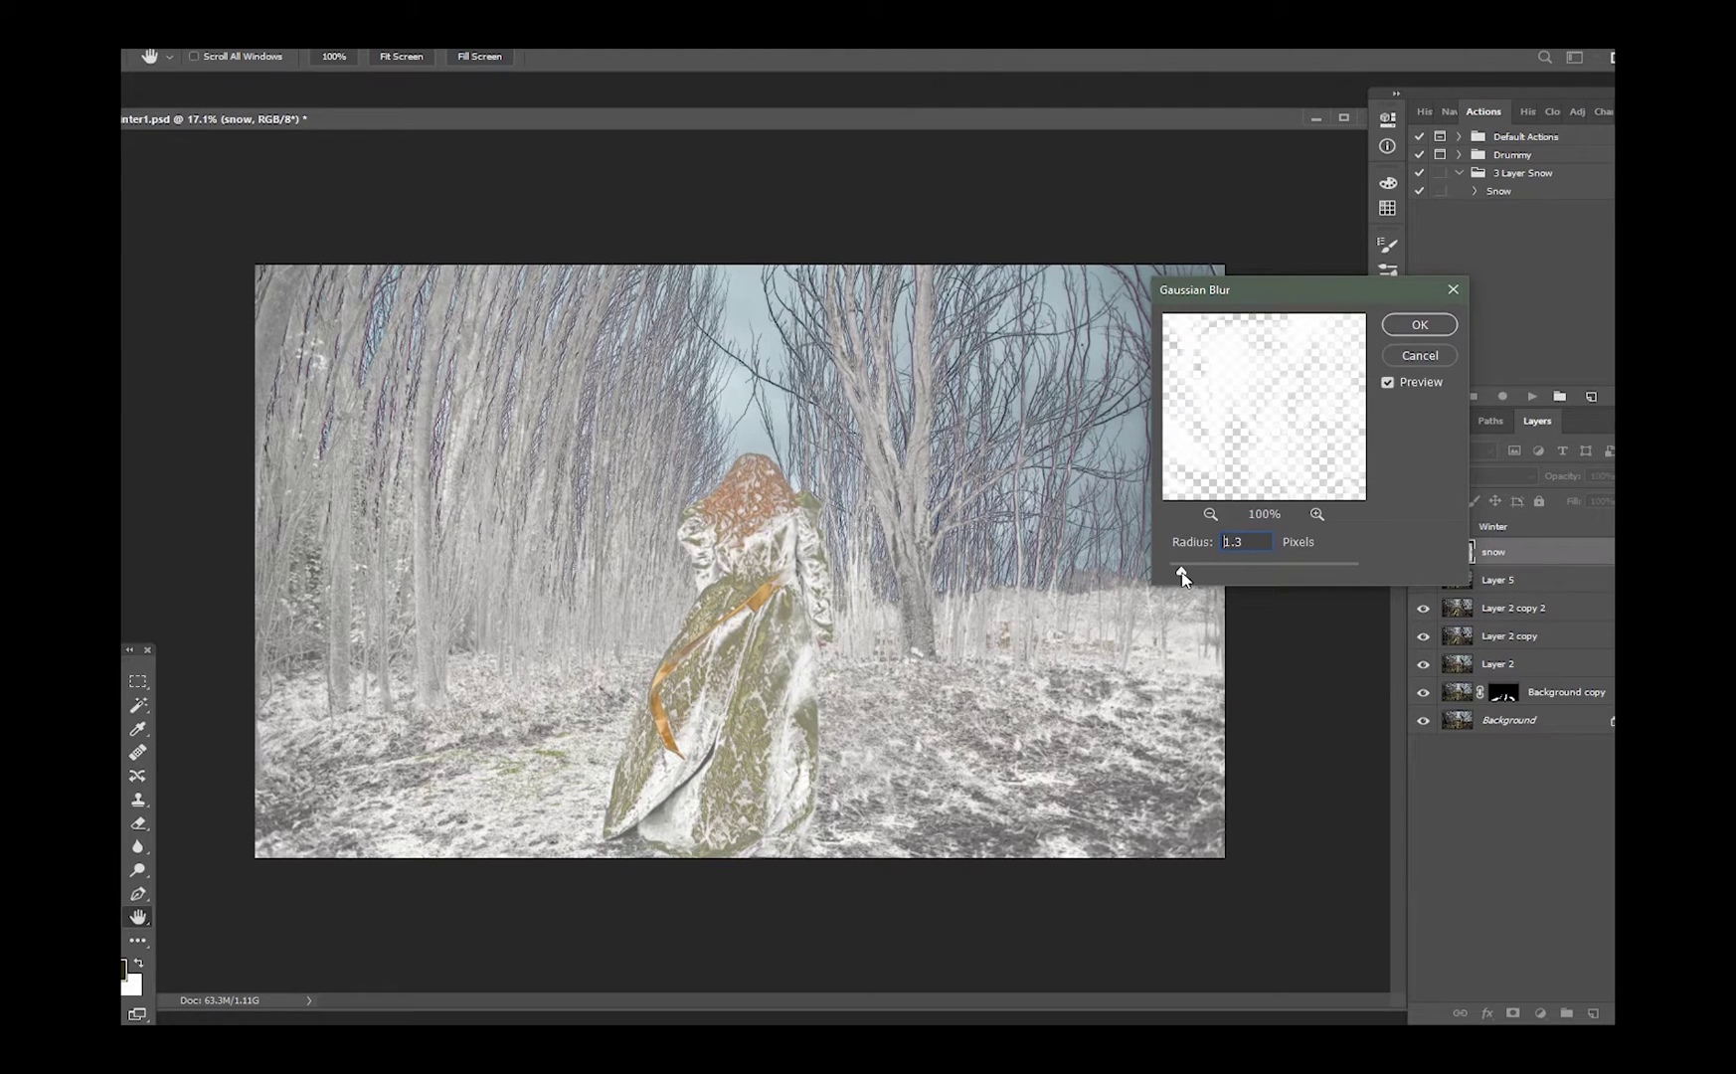
click(1430, 328)
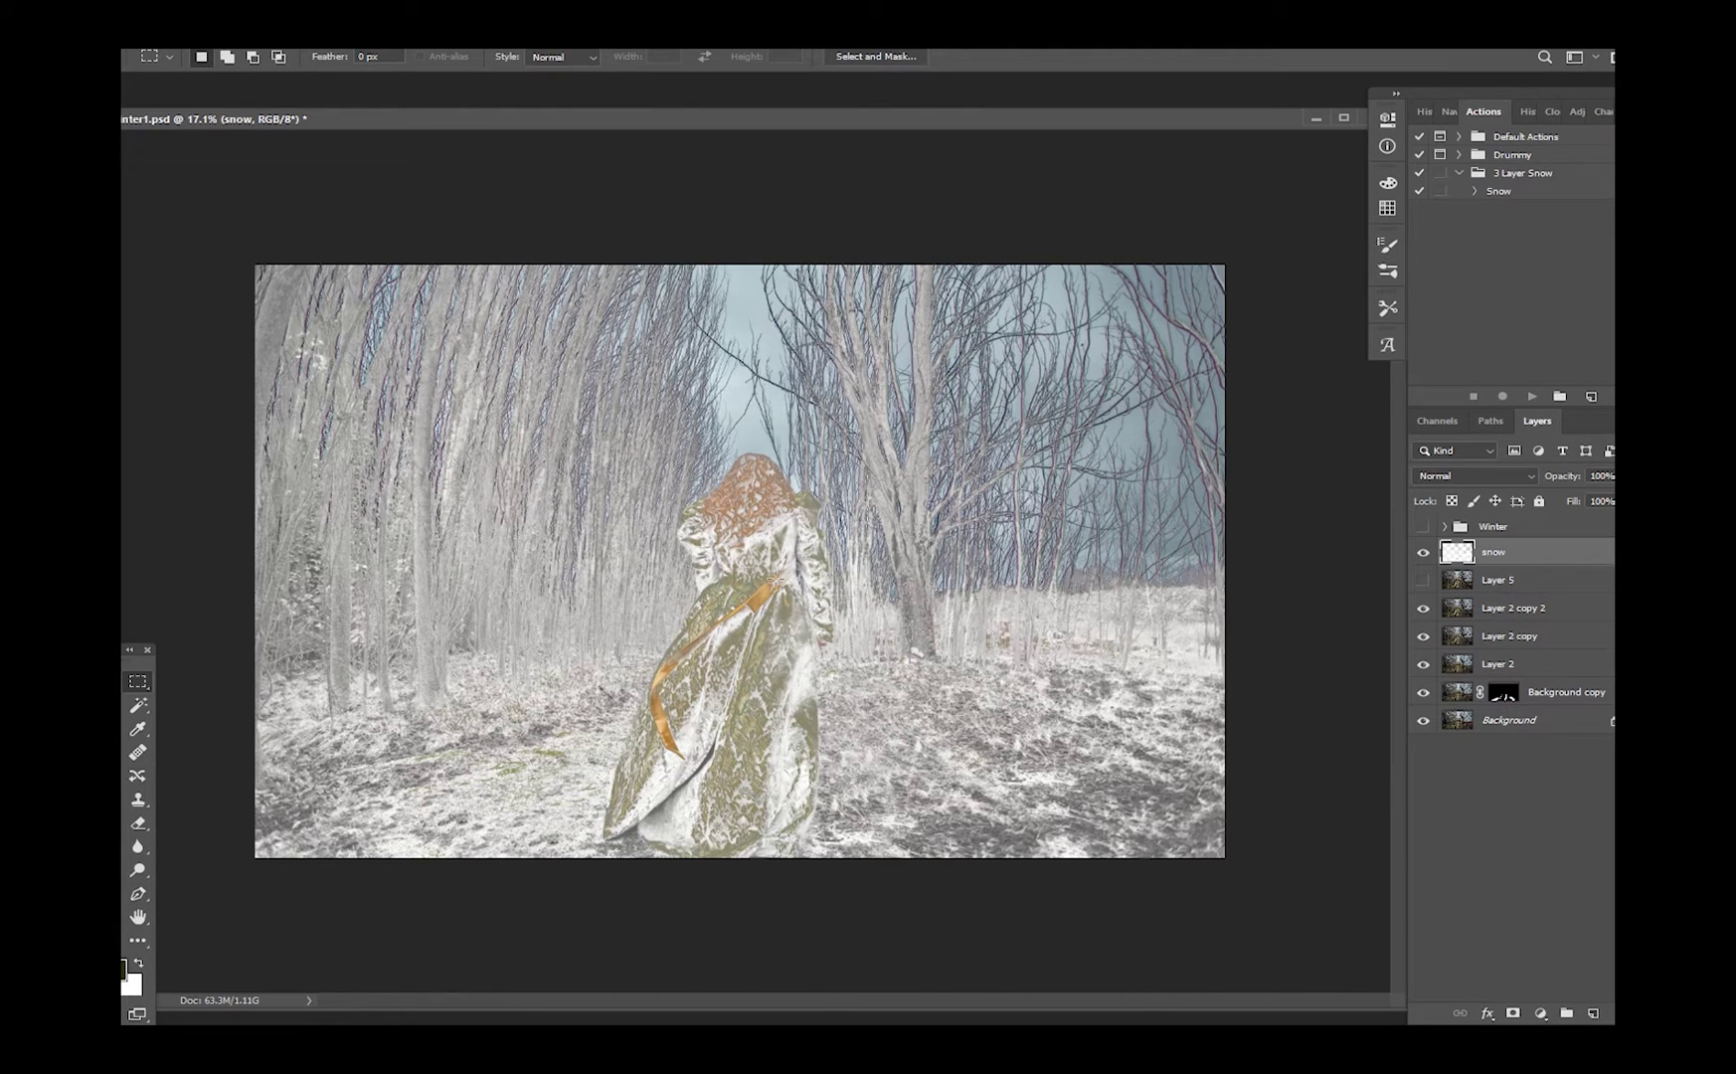
Add a mask to the snow layer and paint the woman's hair and gown clear of snow with a soft 92 px black brush
click(1512, 1014)
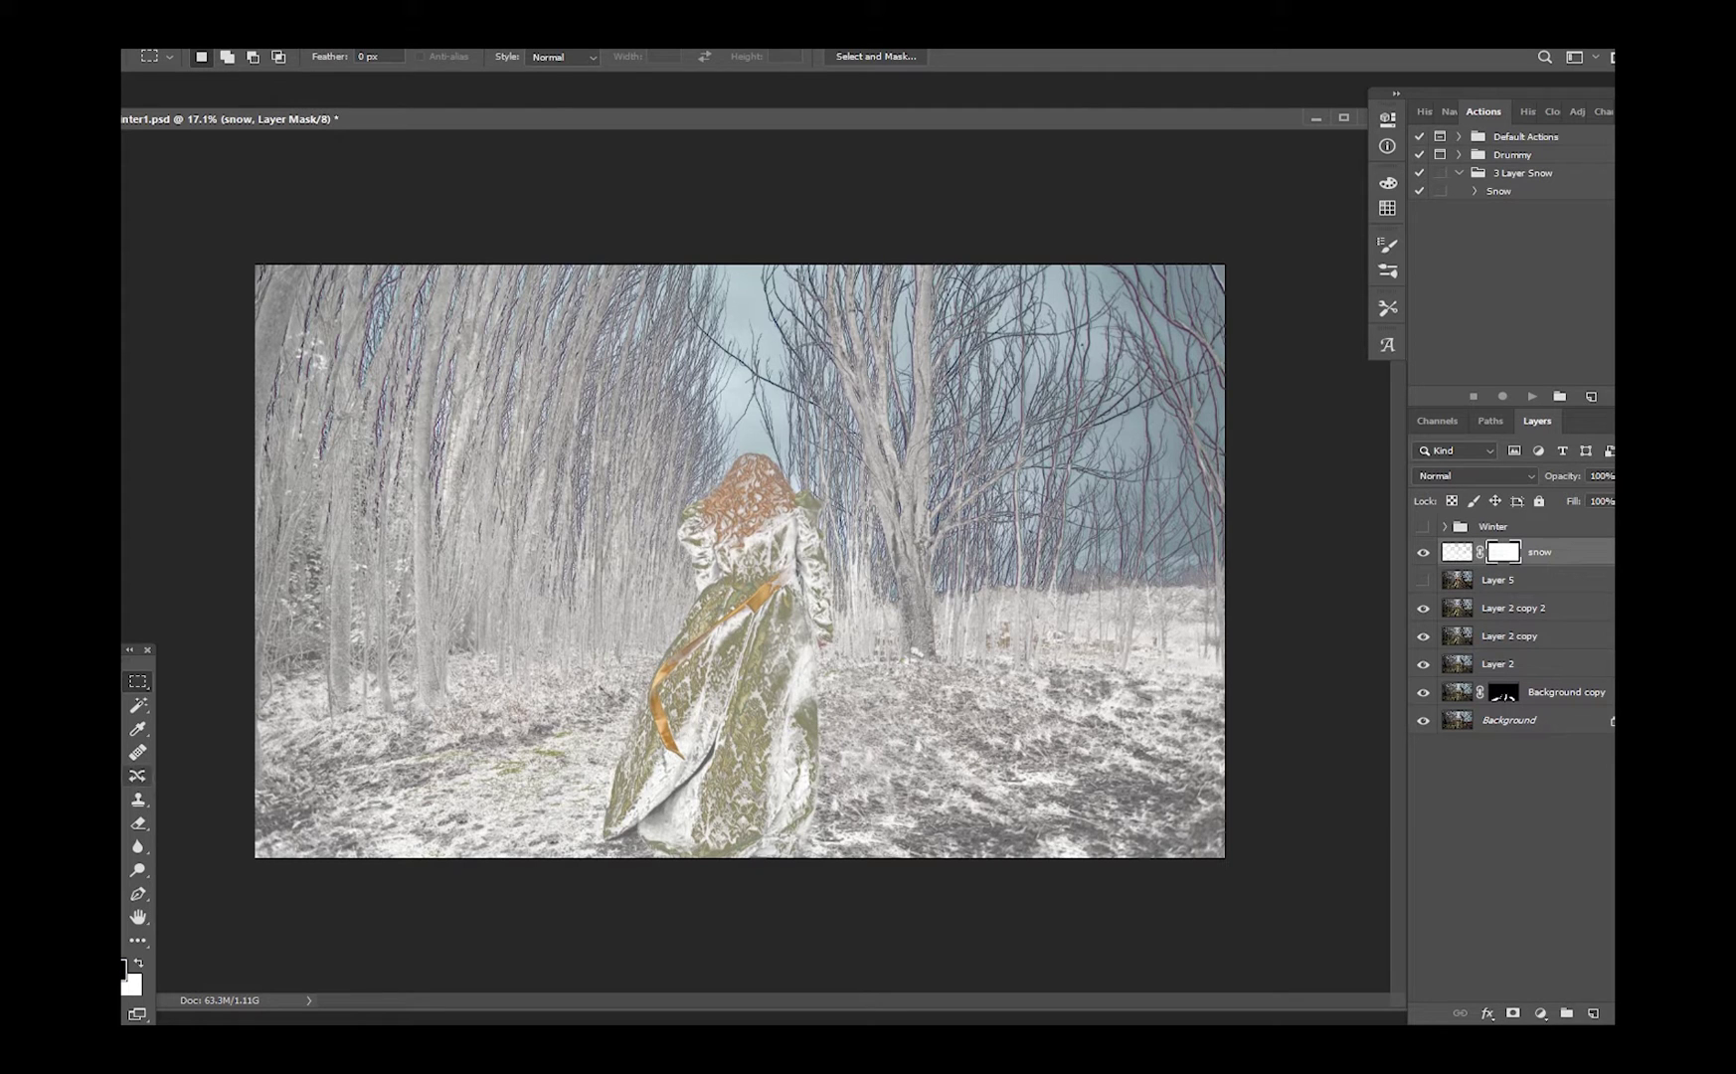
click(137, 775)
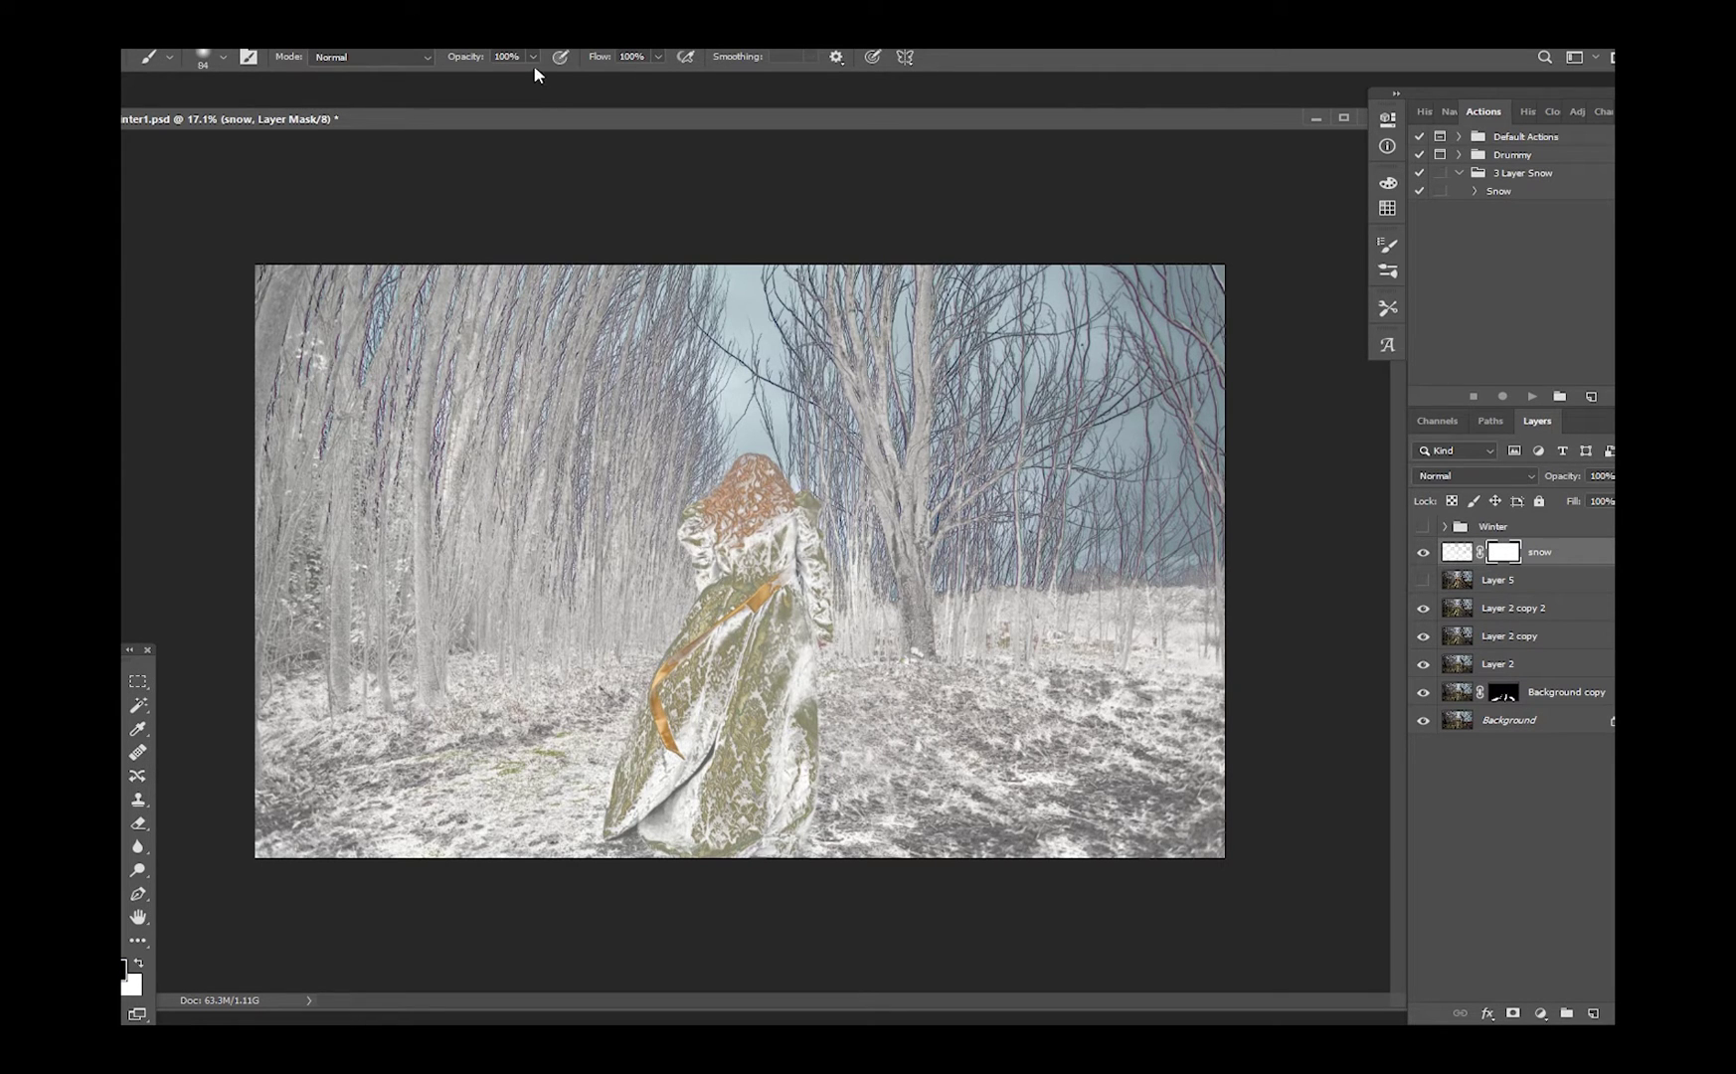
click(222, 59)
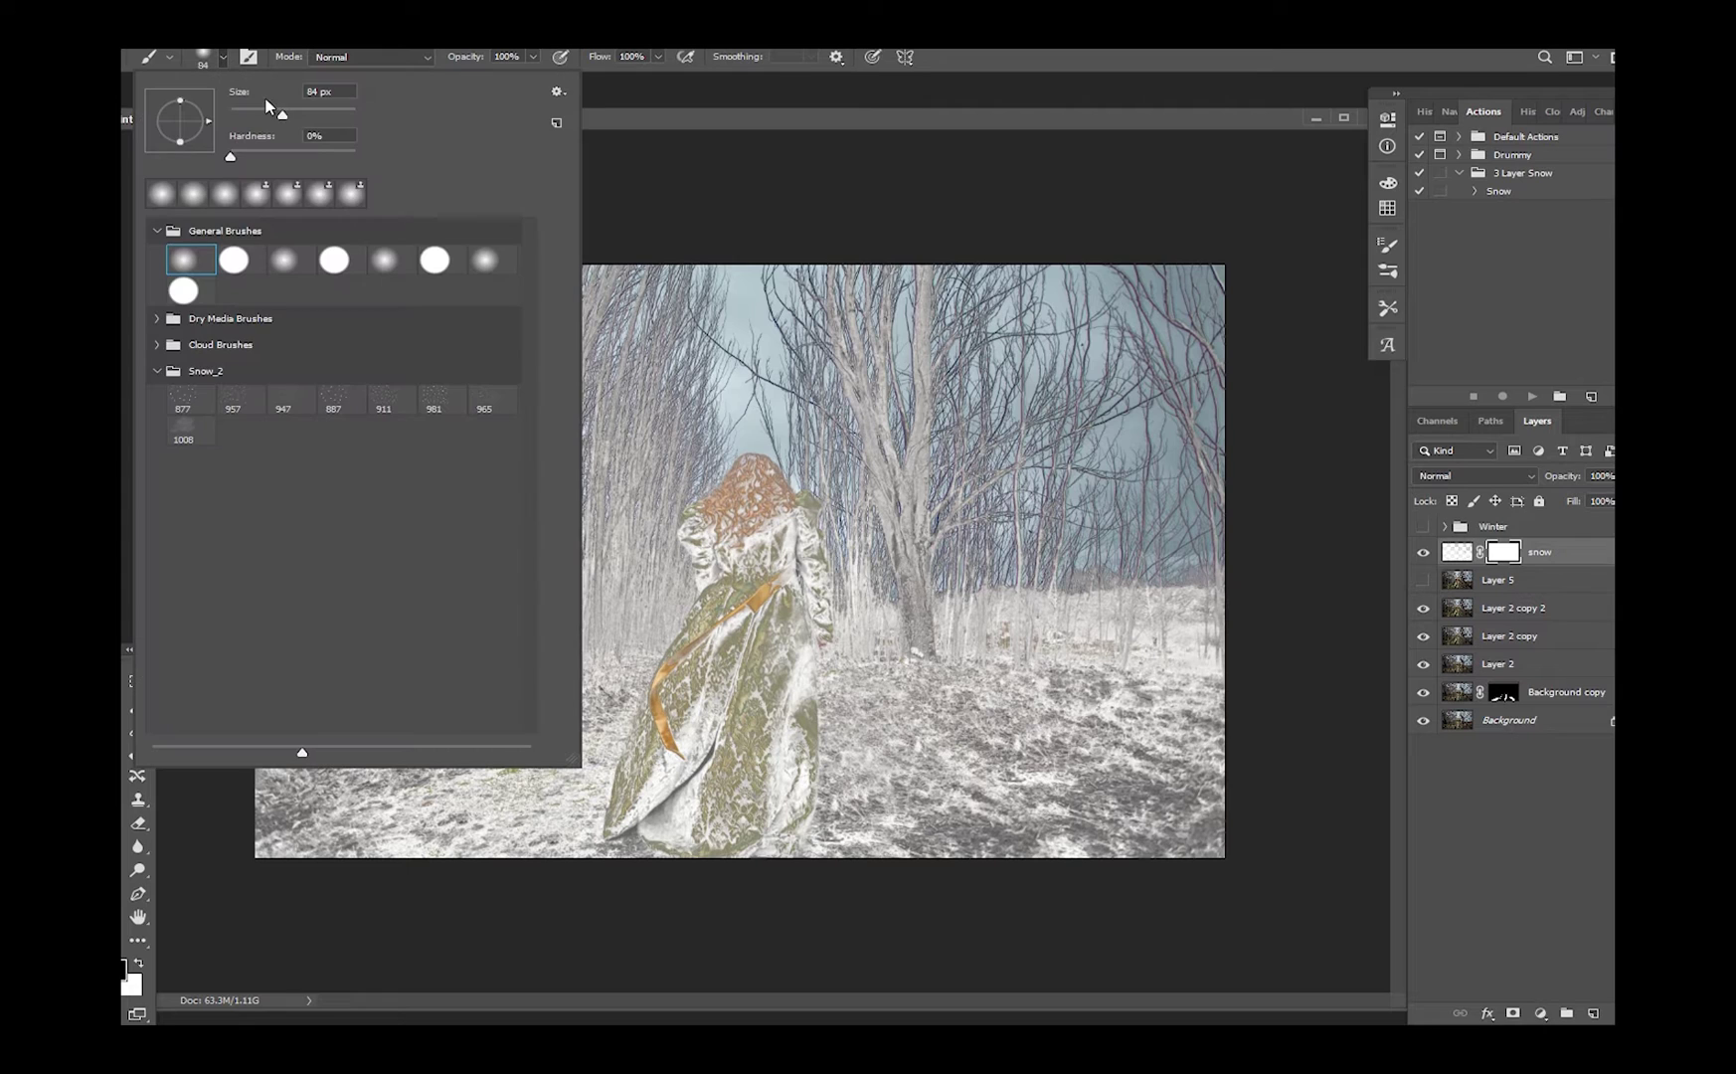
drag(280, 114, 285, 116)
click(644, 127)
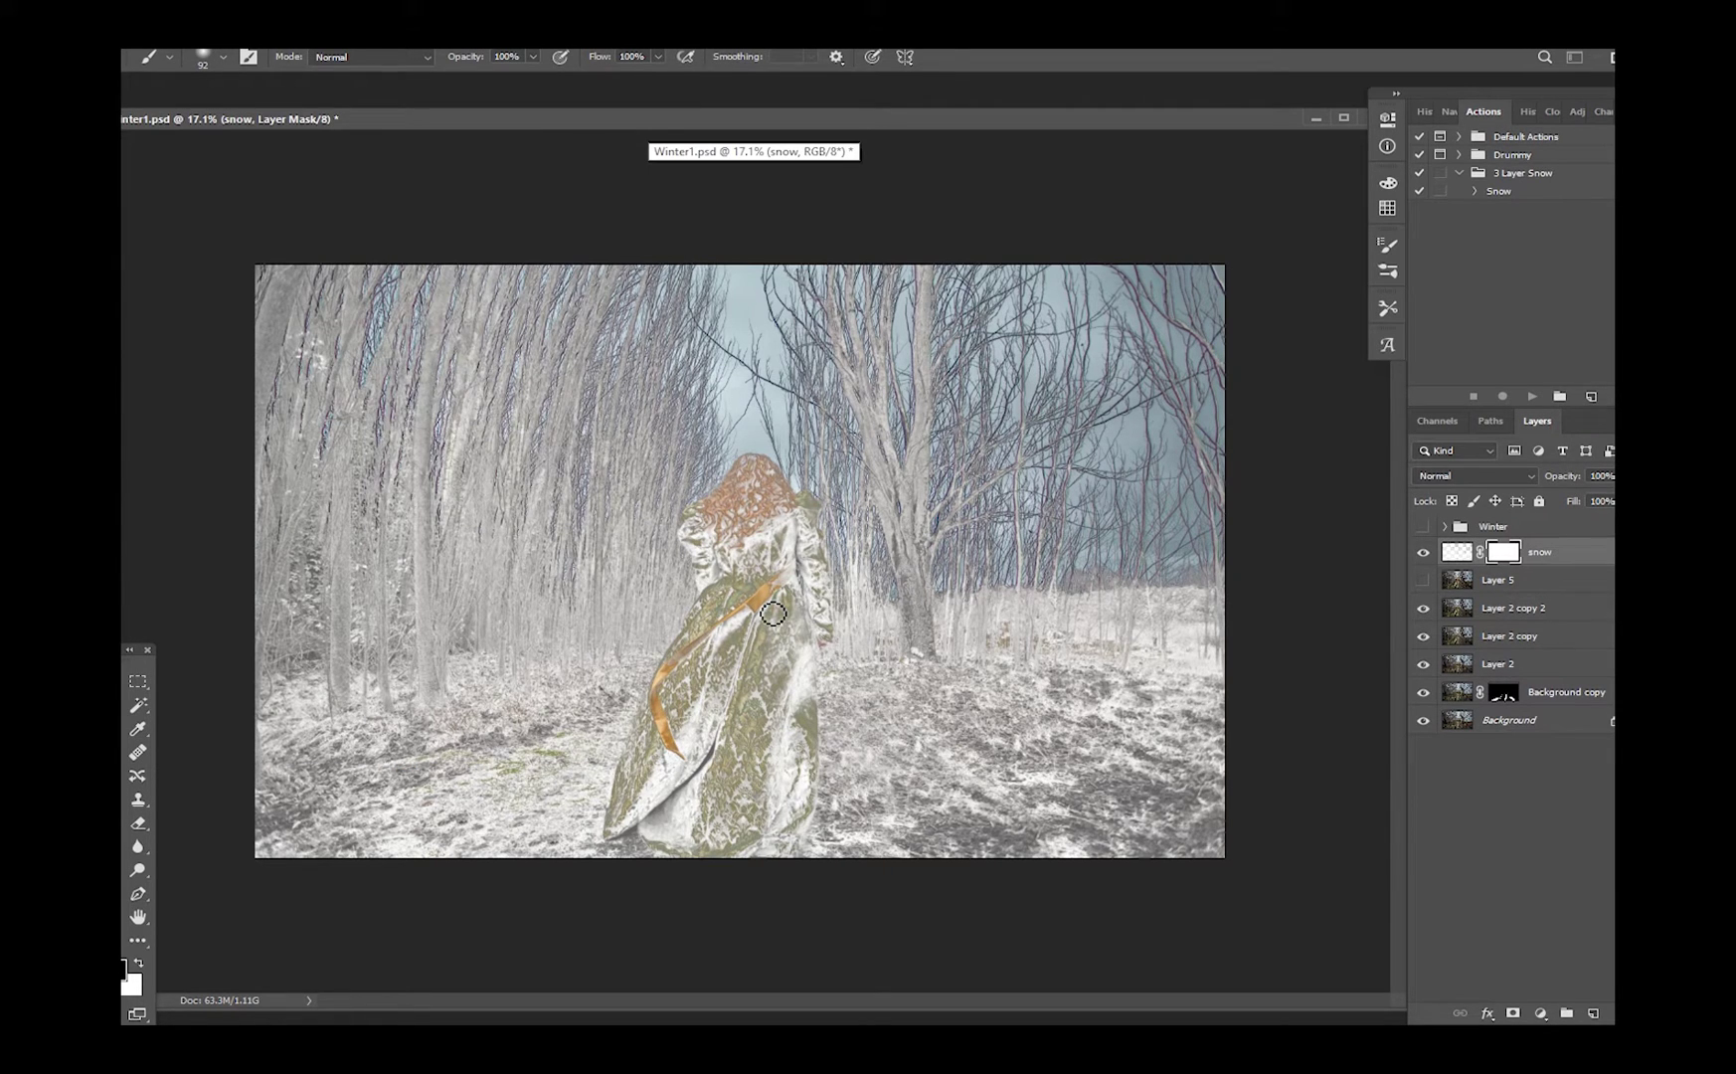
mouse_move(757, 537)
mouse_down()
mouse_move(736, 517)
mouse_move(752, 479)
mouse_move(692, 527)
mouse_move(710, 604)
mouse_move(723, 522)
mouse_move(750, 576)
mouse_move(713, 631)
mouse_move(701, 611)
mouse_move(608, 840)
mouse_move(681, 785)
mouse_move(639, 802)
mouse_move(696, 701)
mouse_move(718, 785)
mouse_move(729, 694)
mouse_move(665, 731)
mouse_move(720, 730)
mouse_move(786, 475)
mouse_move(821, 544)
mouse_move(830, 651)
mouse_move(805, 540)
mouse_move(787, 554)
mouse_up()
mouse_move(777, 596)
mouse_down()
mouse_move(819, 689)
mouse_move(803, 612)
mouse_move(813, 817)
mouse_move(786, 845)
mouse_move(714, 863)
mouse_move(654, 834)
mouse_move(670, 852)
mouse_move(659, 820)
mouse_move(683, 853)
mouse_move(714, 760)
mouse_move(728, 858)
mouse_move(765, 788)
mouse_move(786, 835)
mouse_move(797, 823)
mouse_move(797, 692)
mouse_move(786, 793)
mouse_move(764, 728)
mouse_move(749, 824)
mouse_move(795, 737)
mouse_move(767, 636)
mouse_move(741, 648)
mouse_move(680, 809)
mouse_move(618, 843)
mouse_move(682, 686)
mouse_move(770, 694)
mouse_move(796, 837)
mouse_move(827, 673)
mouse_move(784, 735)
mouse_move(771, 830)
mouse_move(719, 865)
mouse_move(677, 853)
mouse_move(802, 799)
mouse_move(797, 615)
mouse_up()
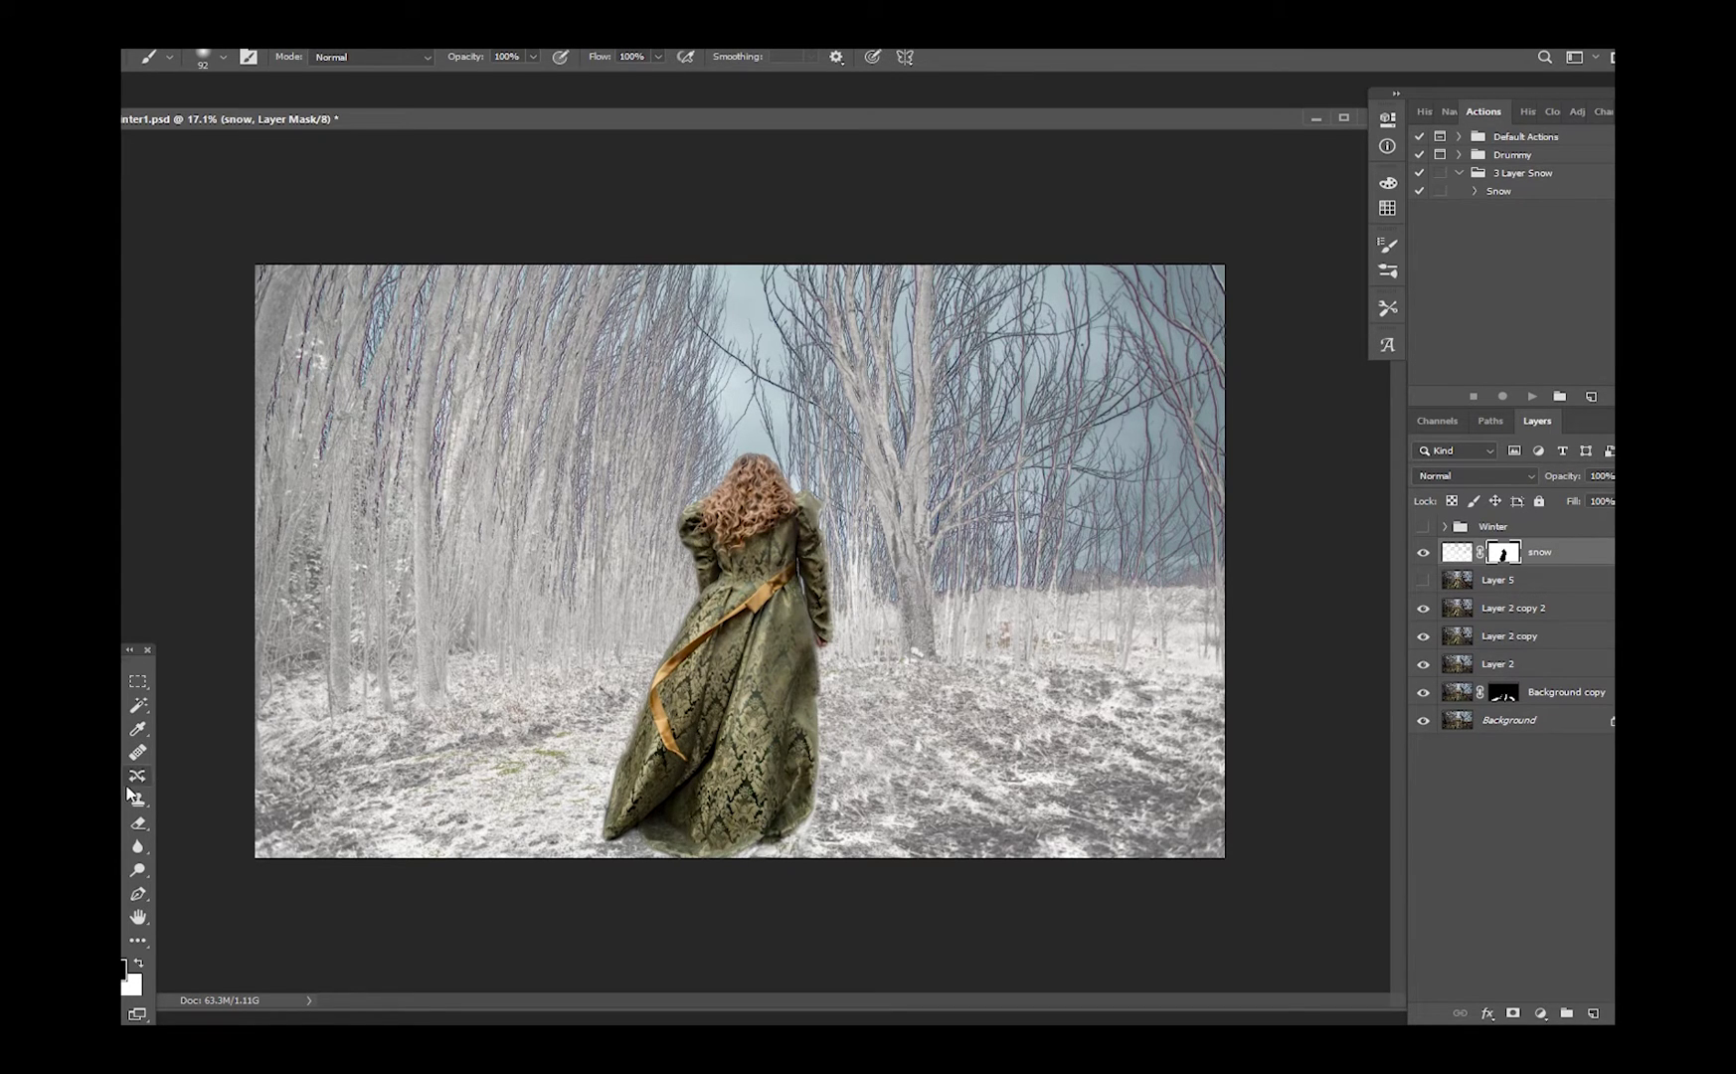
Thin the snow on the trees on both sides of the woman by painting the mask with a 338 px brush at 45% opacity
click(221, 63)
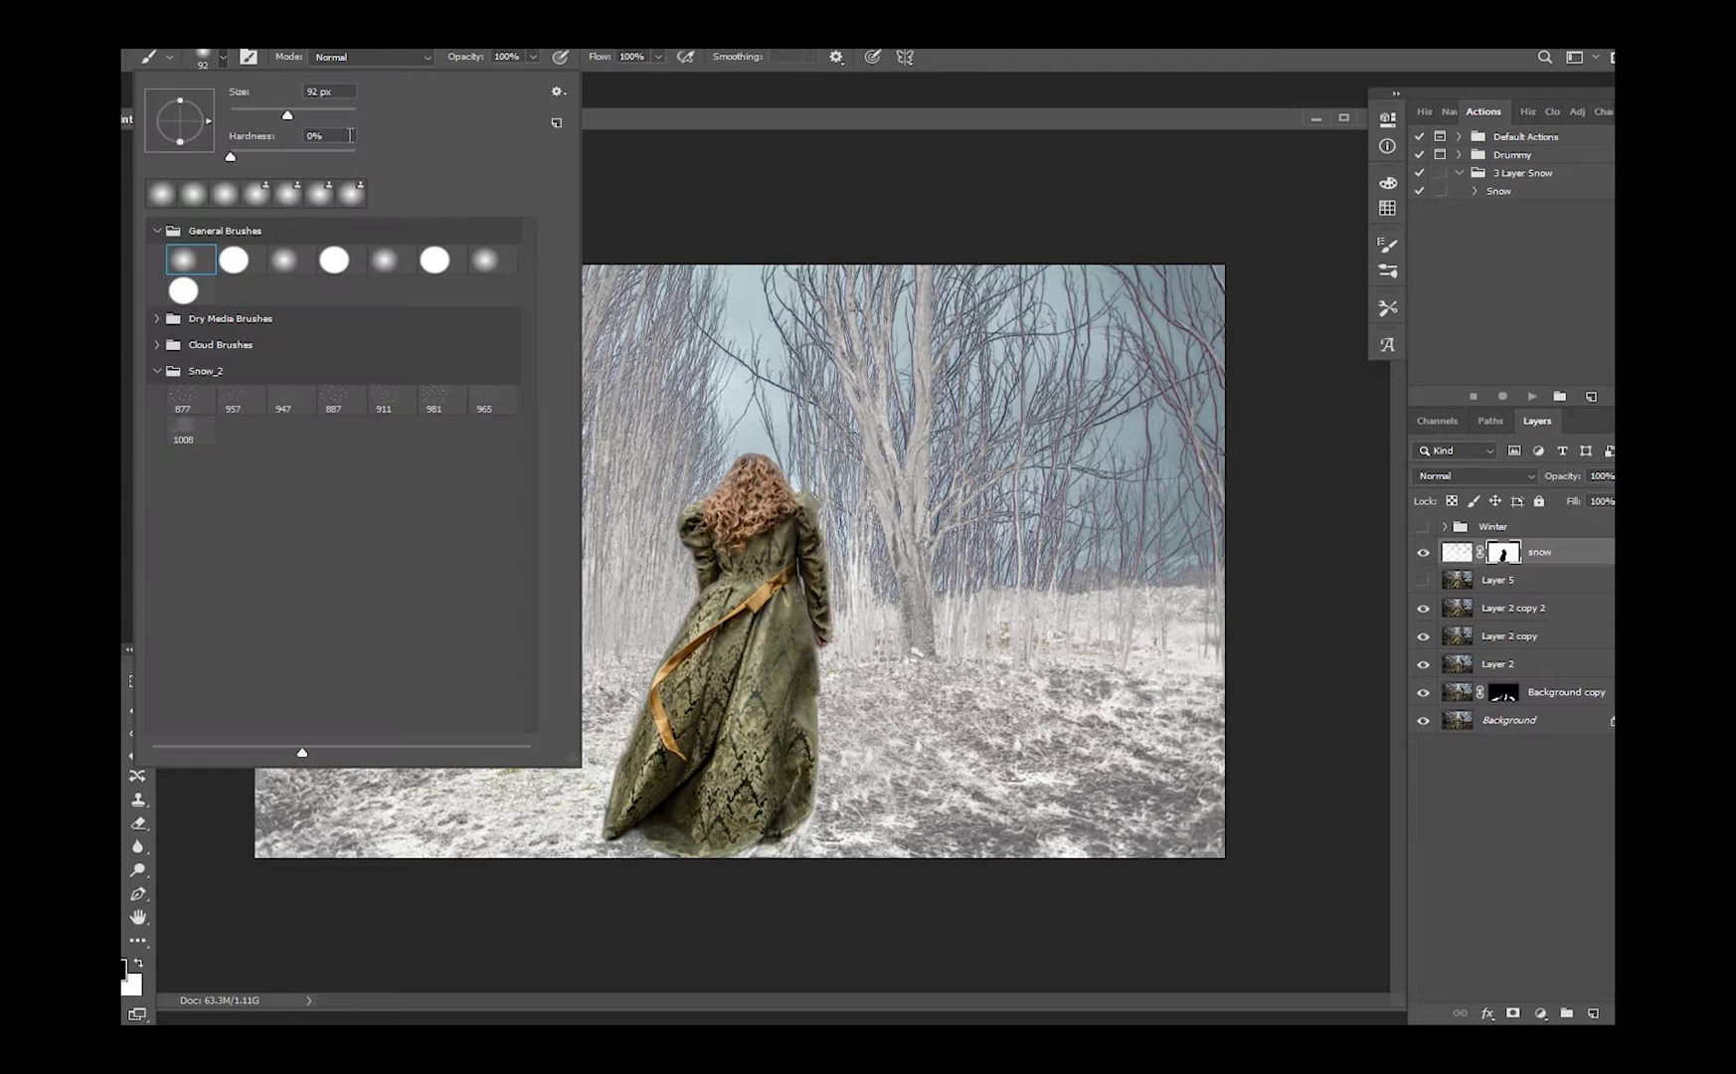
drag(334, 109, 527, 110)
click(532, 57)
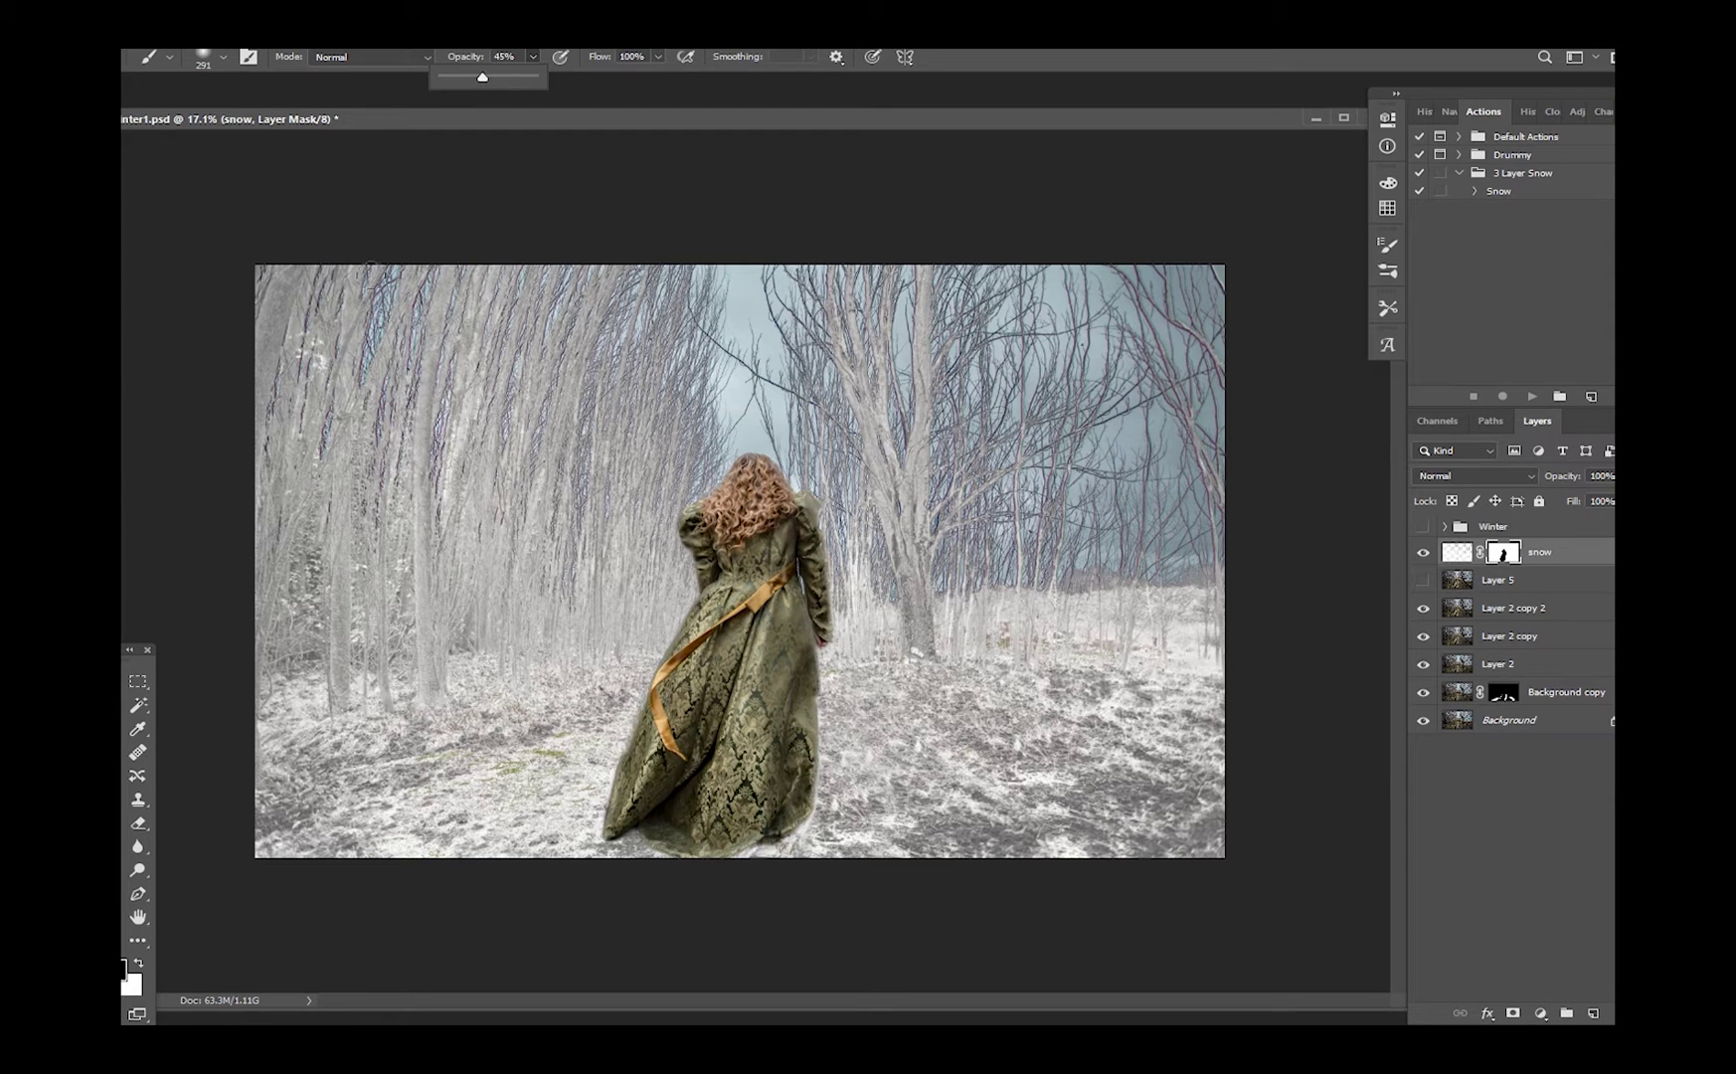
click(223, 62)
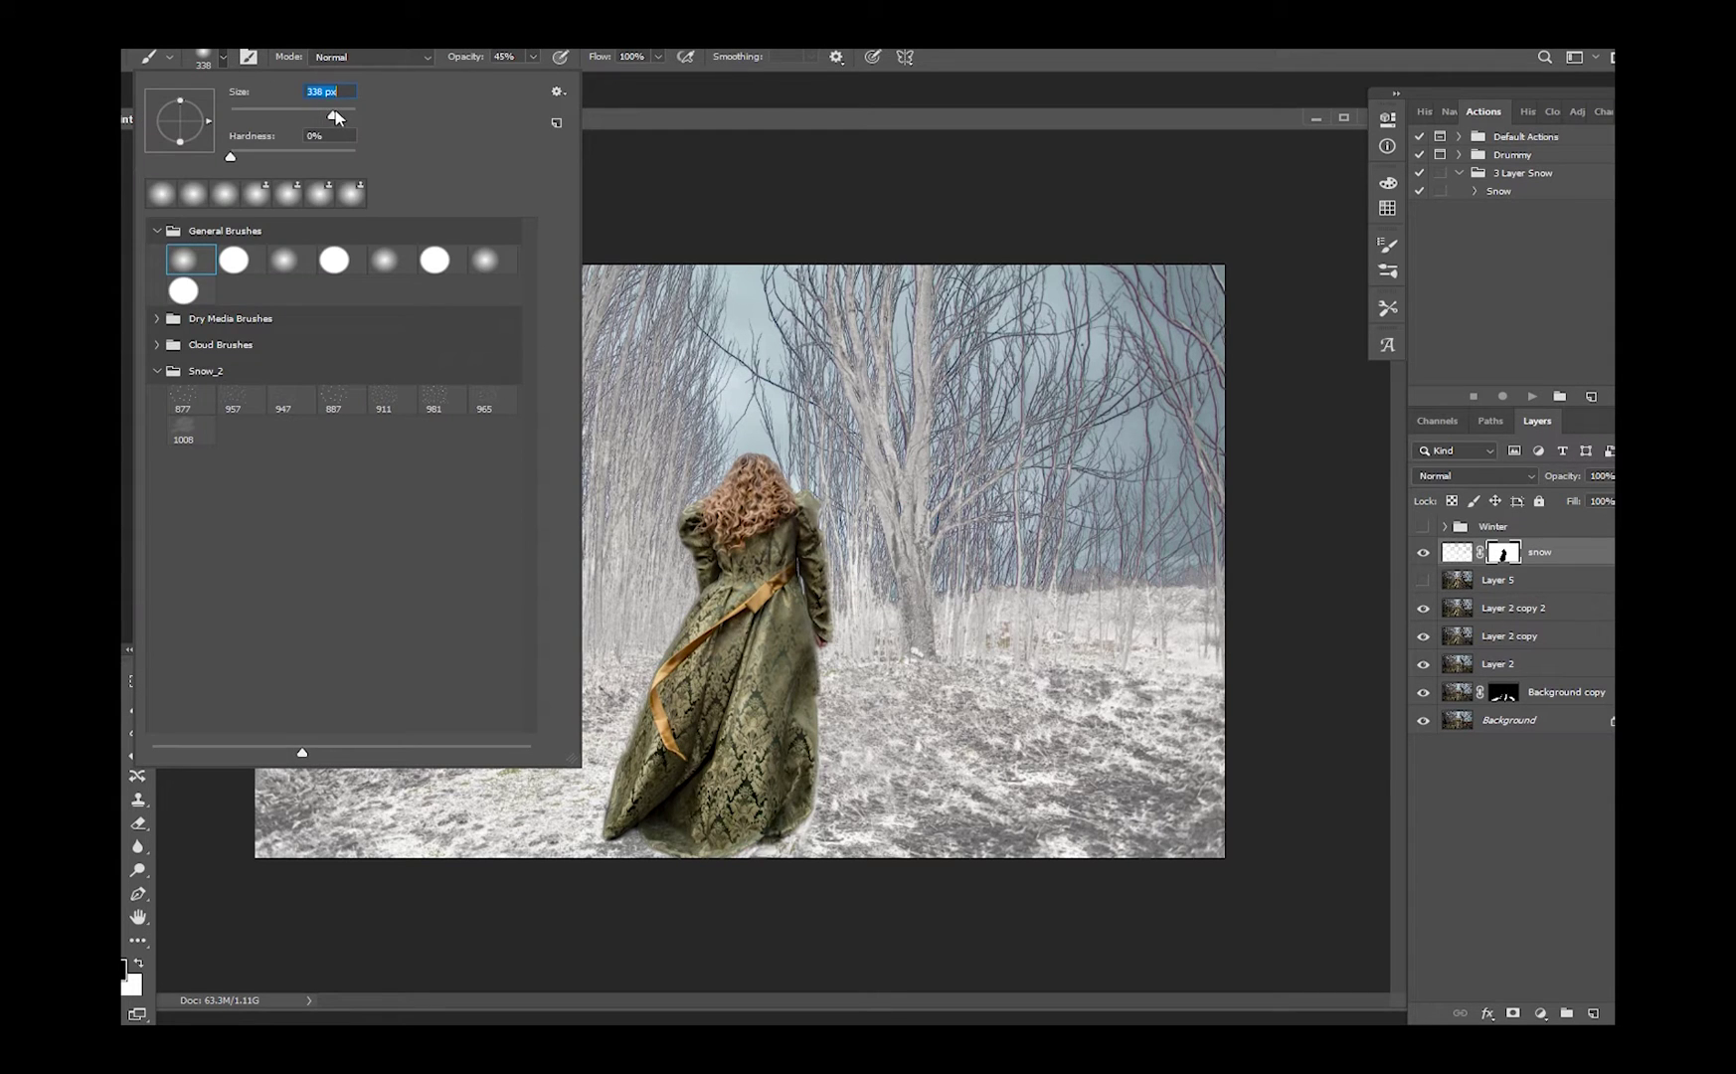
key(Return)
mouse_move(821, 467)
mouse_down()
mouse_move(826, 527)
mouse_move(823, 427)
mouse_move(843, 596)
mouse_move(845, 575)
mouse_move(885, 621)
mouse_move(887, 507)
mouse_move(825, 609)
mouse_up()
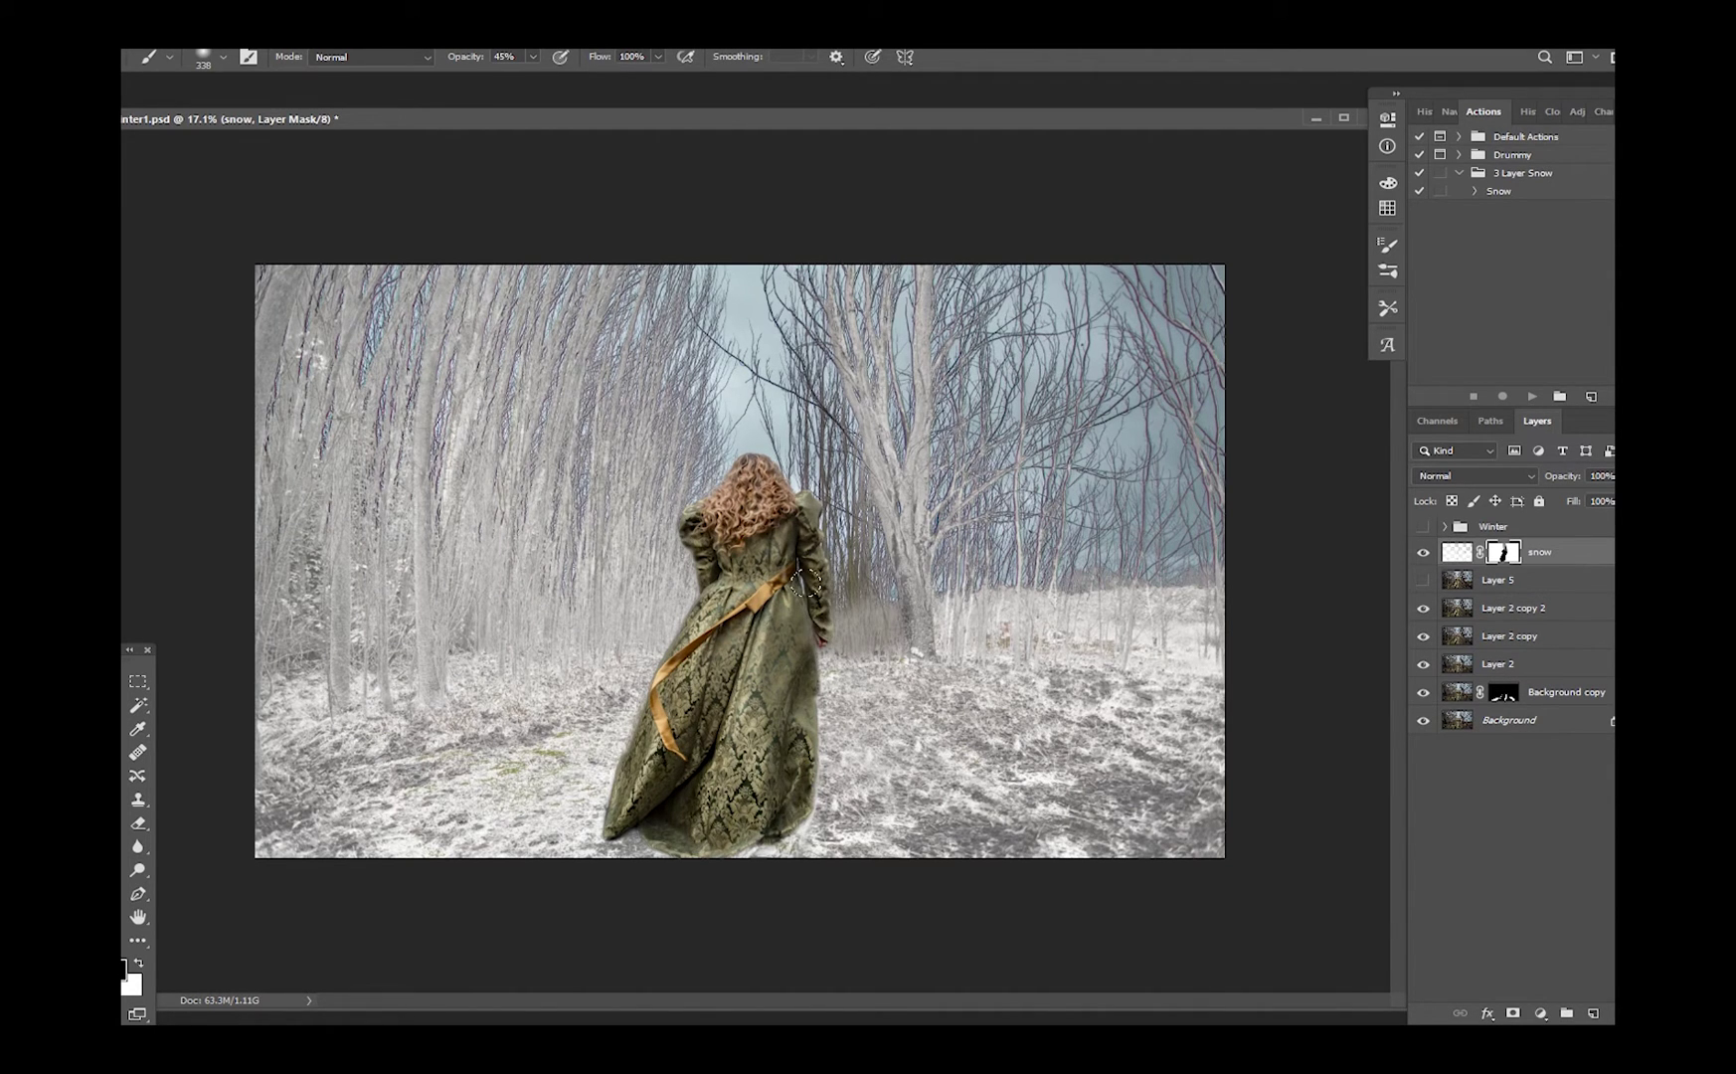
mouse_move(832, 603)
mouse_down()
mouse_move(770, 288)
mouse_move(837, 432)
mouse_move(806, 203)
mouse_move(886, 335)
mouse_move(867, 231)
mouse_move(952, 254)
mouse_move(942, 428)
mouse_move(970, 466)
mouse_move(991, 288)
mouse_move(1009, 517)
mouse_move(1048, 253)
mouse_move(1102, 605)
mouse_move(1095, 294)
mouse_move(1133, 339)
mouse_move(1148, 591)
mouse_move(1159, 253)
mouse_move(1218, 521)
mouse_move(1219, 397)
mouse_move(1195, 364)
mouse_move(1163, 532)
mouse_up()
mouse_move(1039, 557)
mouse_down()
mouse_move(955, 378)
mouse_move(925, 557)
mouse_move(974, 616)
mouse_move(1064, 592)
mouse_move(1205, 605)
mouse_move(1219, 642)
mouse_up()
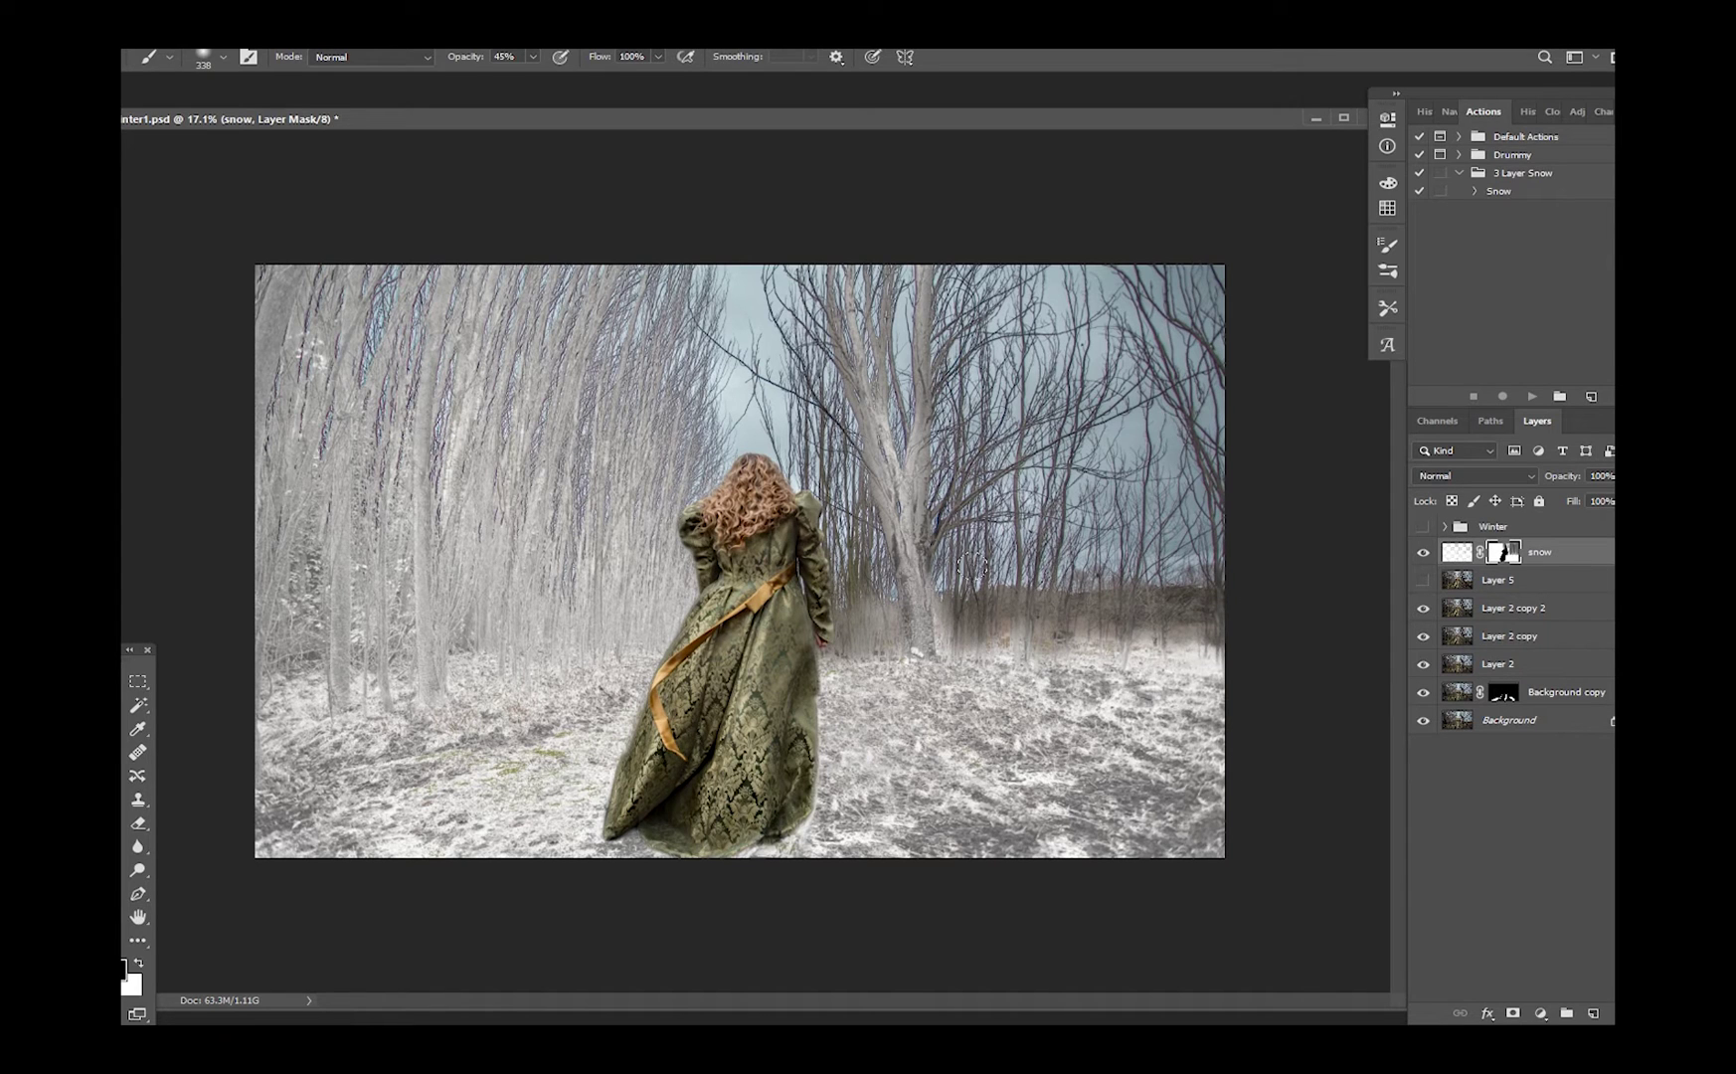
mouse_move(646, 597)
mouse_down()
mouse_move(656, 487)
mouse_move(686, 517)
mouse_move(666, 617)
mouse_move(656, 343)
mouse_move(611, 378)
mouse_move(574, 244)
mouse_move(527, 636)
mouse_up()
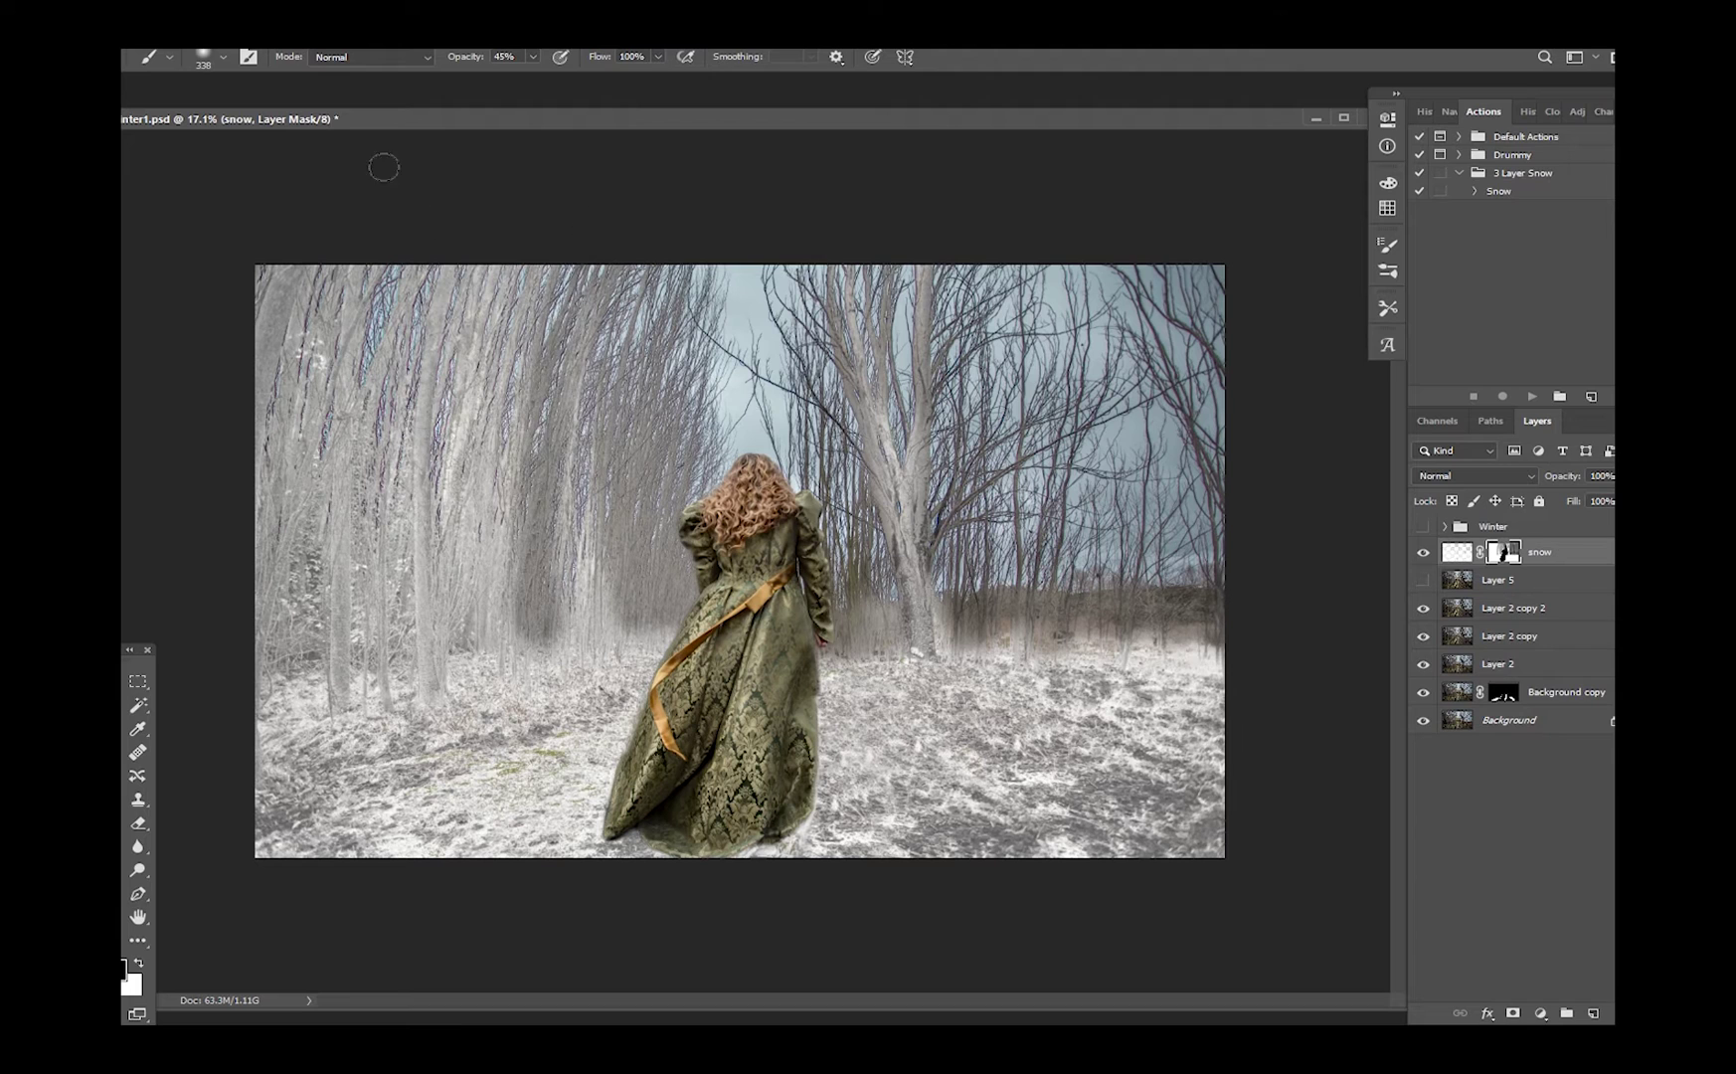
Paint snow off the narrow trunks at the left of the forest on the mask with a 95 px brush
click(222, 60)
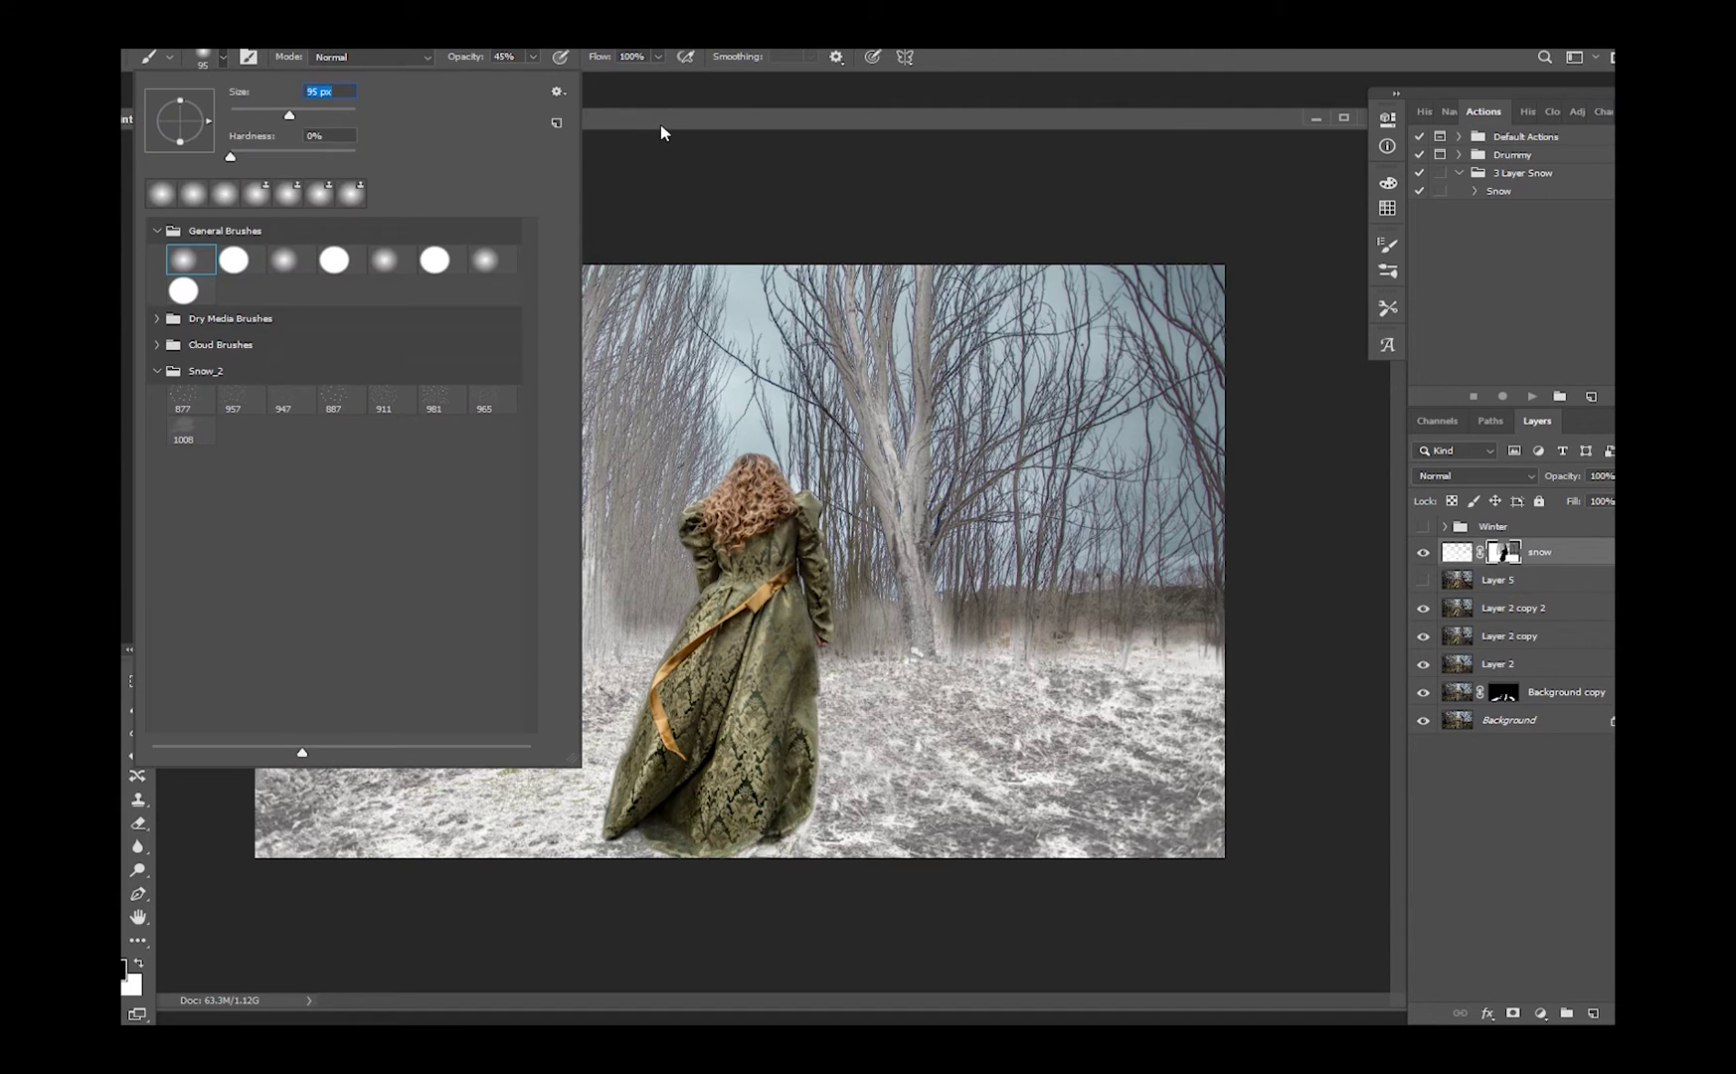
click(661, 124)
mouse_move(409, 488)
mouse_down()
mouse_move(410, 289)
mouse_move(376, 664)
mouse_move(403, 317)
mouse_move(373, 254)
mouse_up()
Fade more snow from the left group of trees on the mask using a 385 px brush at 34% opacity
click(222, 58)
drag(301, 115, 329, 117)
click(533, 58)
mouse_move(463, 351)
mouse_down()
mouse_move(423, 493)
mouse_move(428, 398)
mouse_move(452, 494)
mouse_move(552, 259)
mouse_move(590, 263)
mouse_move(572, 515)
mouse_move(622, 497)
mouse_move(664, 575)
mouse_move(686, 540)
mouse_move(576, 597)
mouse_move(569, 350)
mouse_move(524, 388)
mouse_move(462, 565)
mouse_move(375, 624)
mouse_move(349, 430)
mouse_move(295, 571)
mouse_move(288, 307)
mouse_move(217, 501)
mouse_move(271, 308)
mouse_move(237, 310)
mouse_move(238, 645)
mouse_move(275, 620)
mouse_move(318, 251)
mouse_move(293, 237)
mouse_move(233, 262)
mouse_move(266, 409)
mouse_move(247, 593)
mouse_move(280, 525)
mouse_move(296, 632)
mouse_move(371, 217)
mouse_move(321, 385)
mouse_move(372, 277)
mouse_move(311, 643)
mouse_move(320, 321)
mouse_move(308, 652)
mouse_move(248, 365)
mouse_move(286, 249)
mouse_move(273, 499)
mouse_up()
click(223, 60)
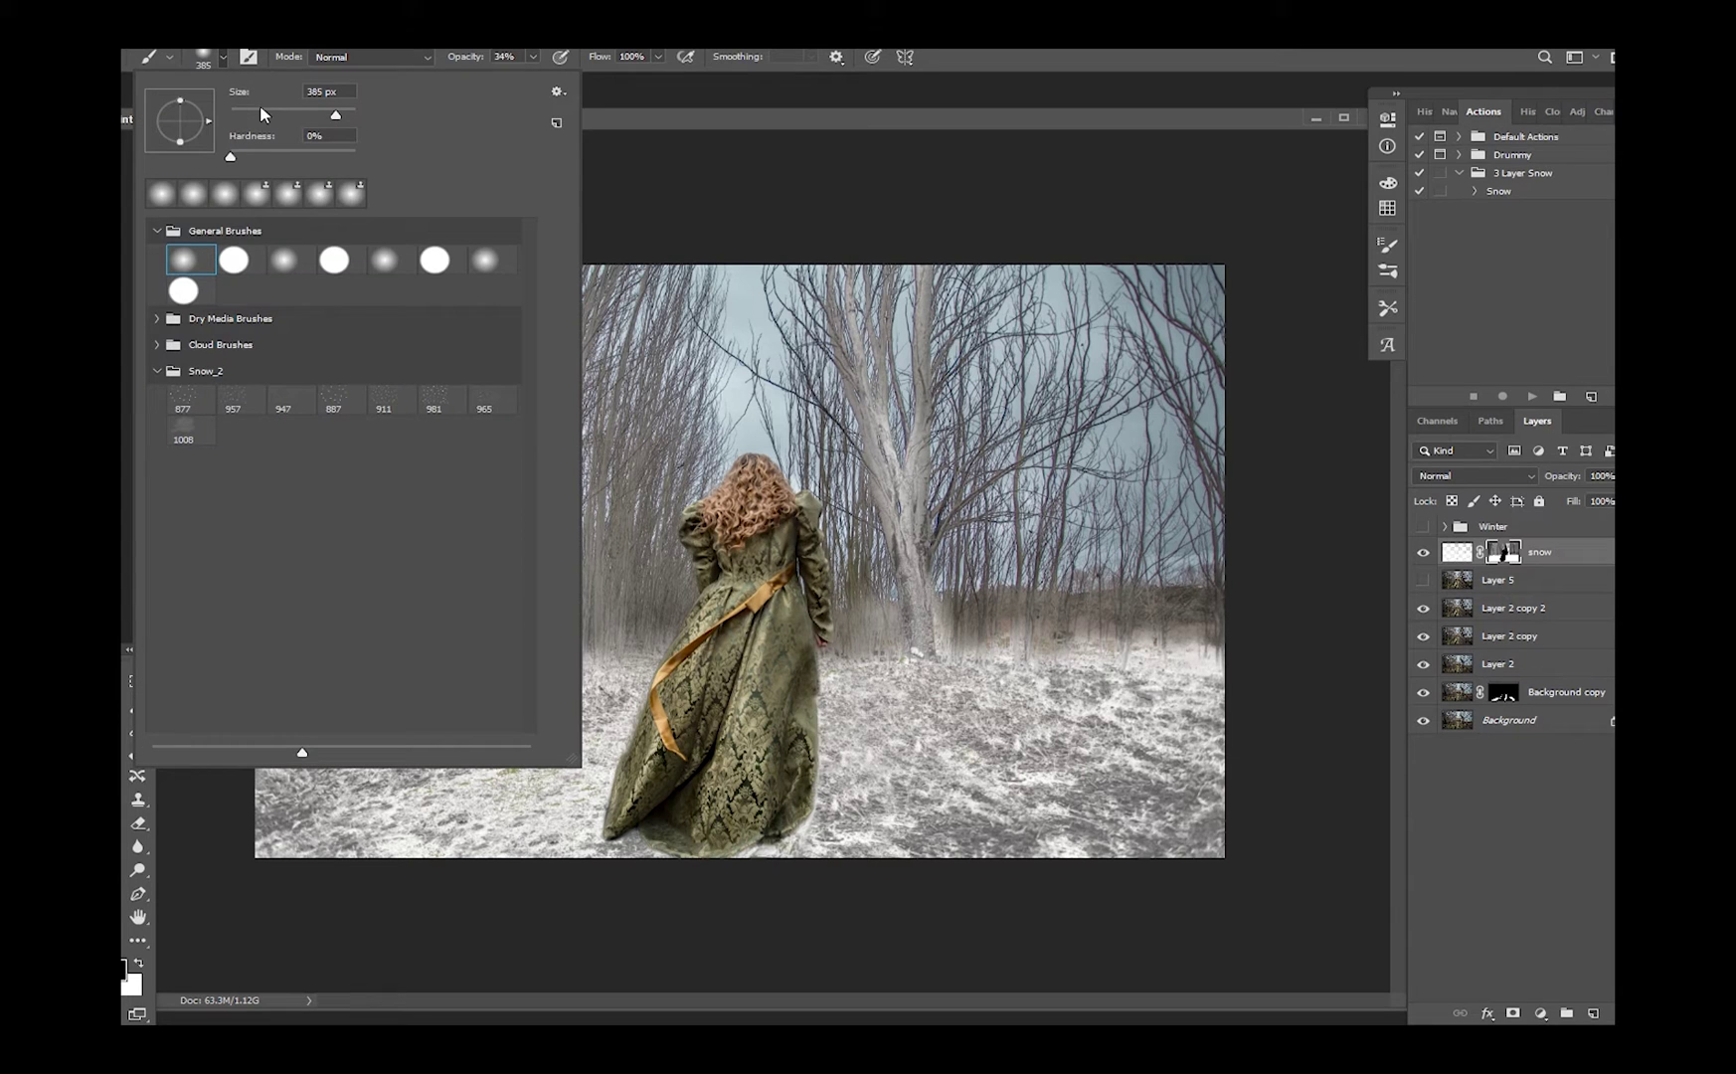
click(608, 119)
mouse_move(457, 597)
mouse_down()
mouse_move(455, 659)
mouse_move(508, 270)
mouse_move(470, 604)
mouse_move(412, 570)
mouse_move(455, 276)
mouse_move(408, 658)
mouse_move(385, 677)
mouse_move(423, 274)
mouse_move(376, 702)
mouse_move(390, 314)
mouse_move(350, 461)
mouse_move(342, 707)
mouse_move(343, 435)
mouse_move(370, 410)
mouse_move(369, 657)
mouse_move(402, 365)
mouse_move(425, 342)
mouse_move(332, 665)
mouse_move(343, 720)
mouse_move(321, 429)
mouse_move(282, 636)
mouse_move(300, 420)
mouse_move(254, 497)
mouse_move(569, 350)
mouse_up()
Even out the snow fade across the left trees and behind the woman with a 417 px mask brush at 30% opacity
click(222, 57)
click(534, 58)
click(530, 144)
mouse_move(477, 276)
mouse_down()
mouse_move(473, 657)
mouse_move(445, 458)
mouse_move(396, 329)
mouse_up()
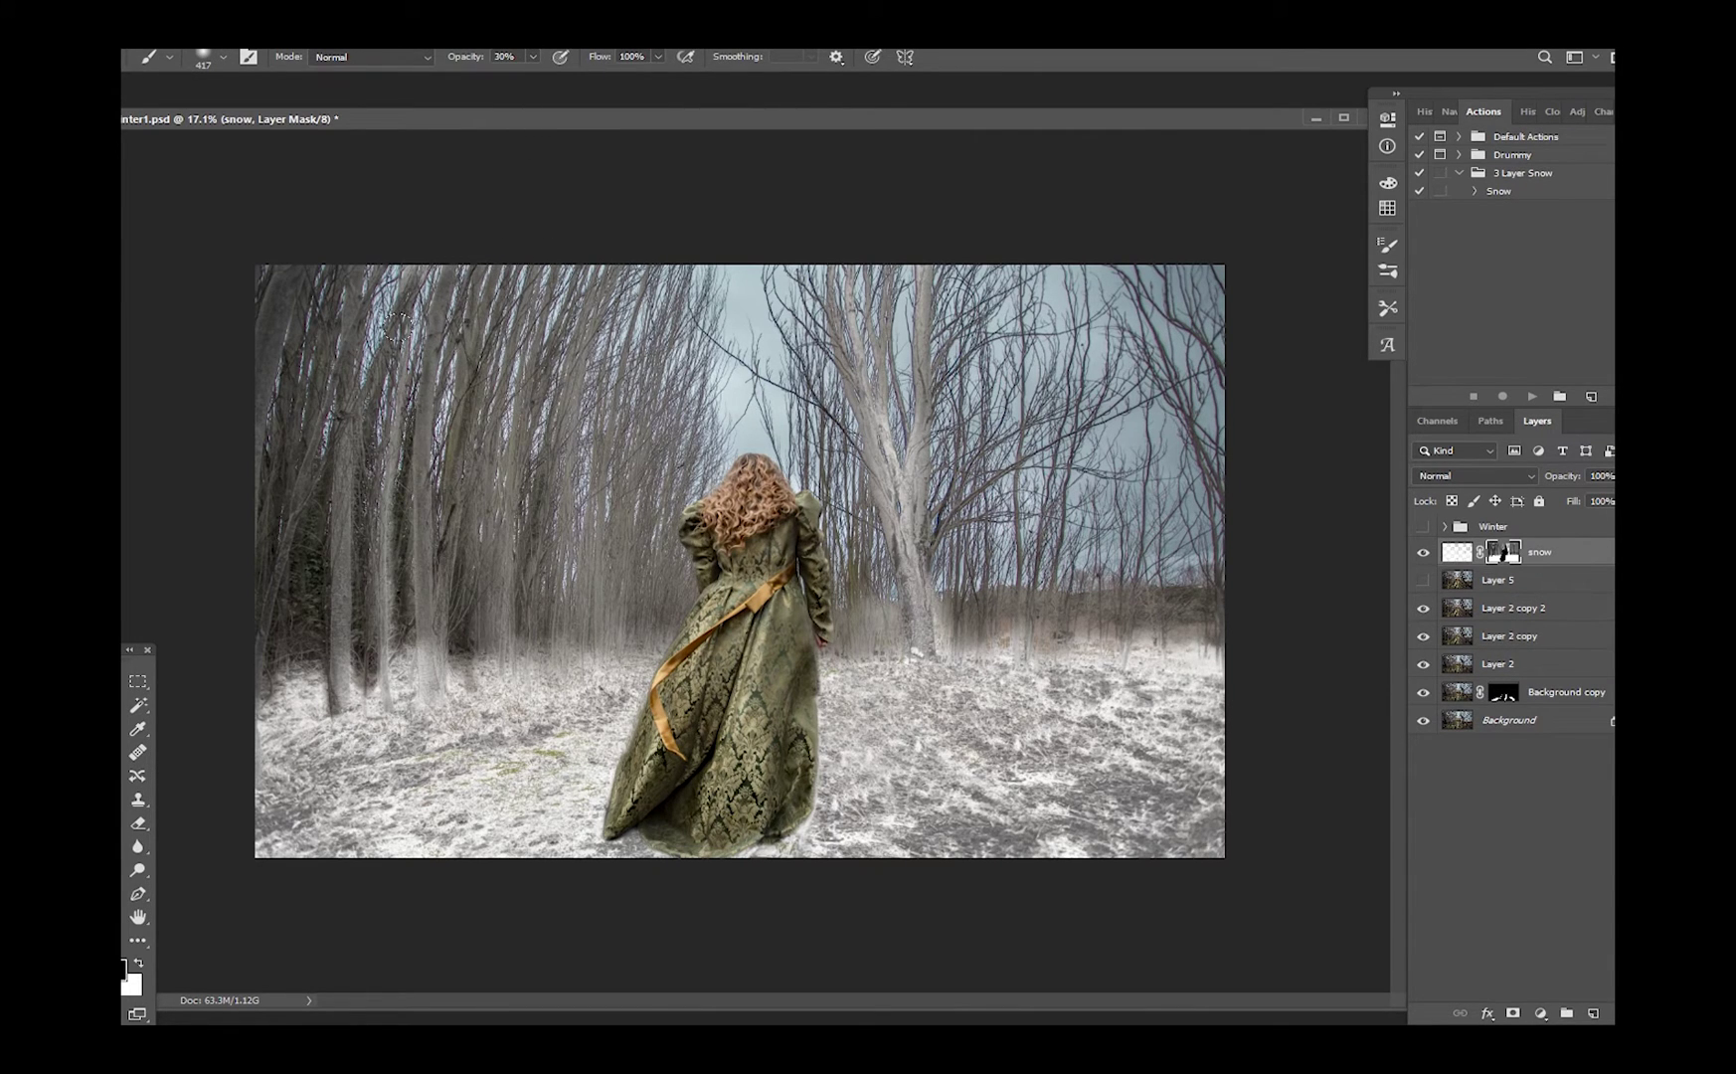
mouse_move(445, 604)
mouse_down()
mouse_move(525, 284)
mouse_move(434, 602)
mouse_move(372, 681)
mouse_move(370, 536)
mouse_move(461, 422)
mouse_move(498, 589)
mouse_move(527, 413)
mouse_move(609, 292)
mouse_move(653, 325)
mouse_move(677, 479)
mouse_up()
mouse_move(772, 585)
mouse_down()
mouse_move(855, 637)
mouse_move(873, 442)
mouse_up()
Refine the mask over the tree trunks, the field edge and the gown's hem with a 108 px brush at 30% opacity
click(223, 57)
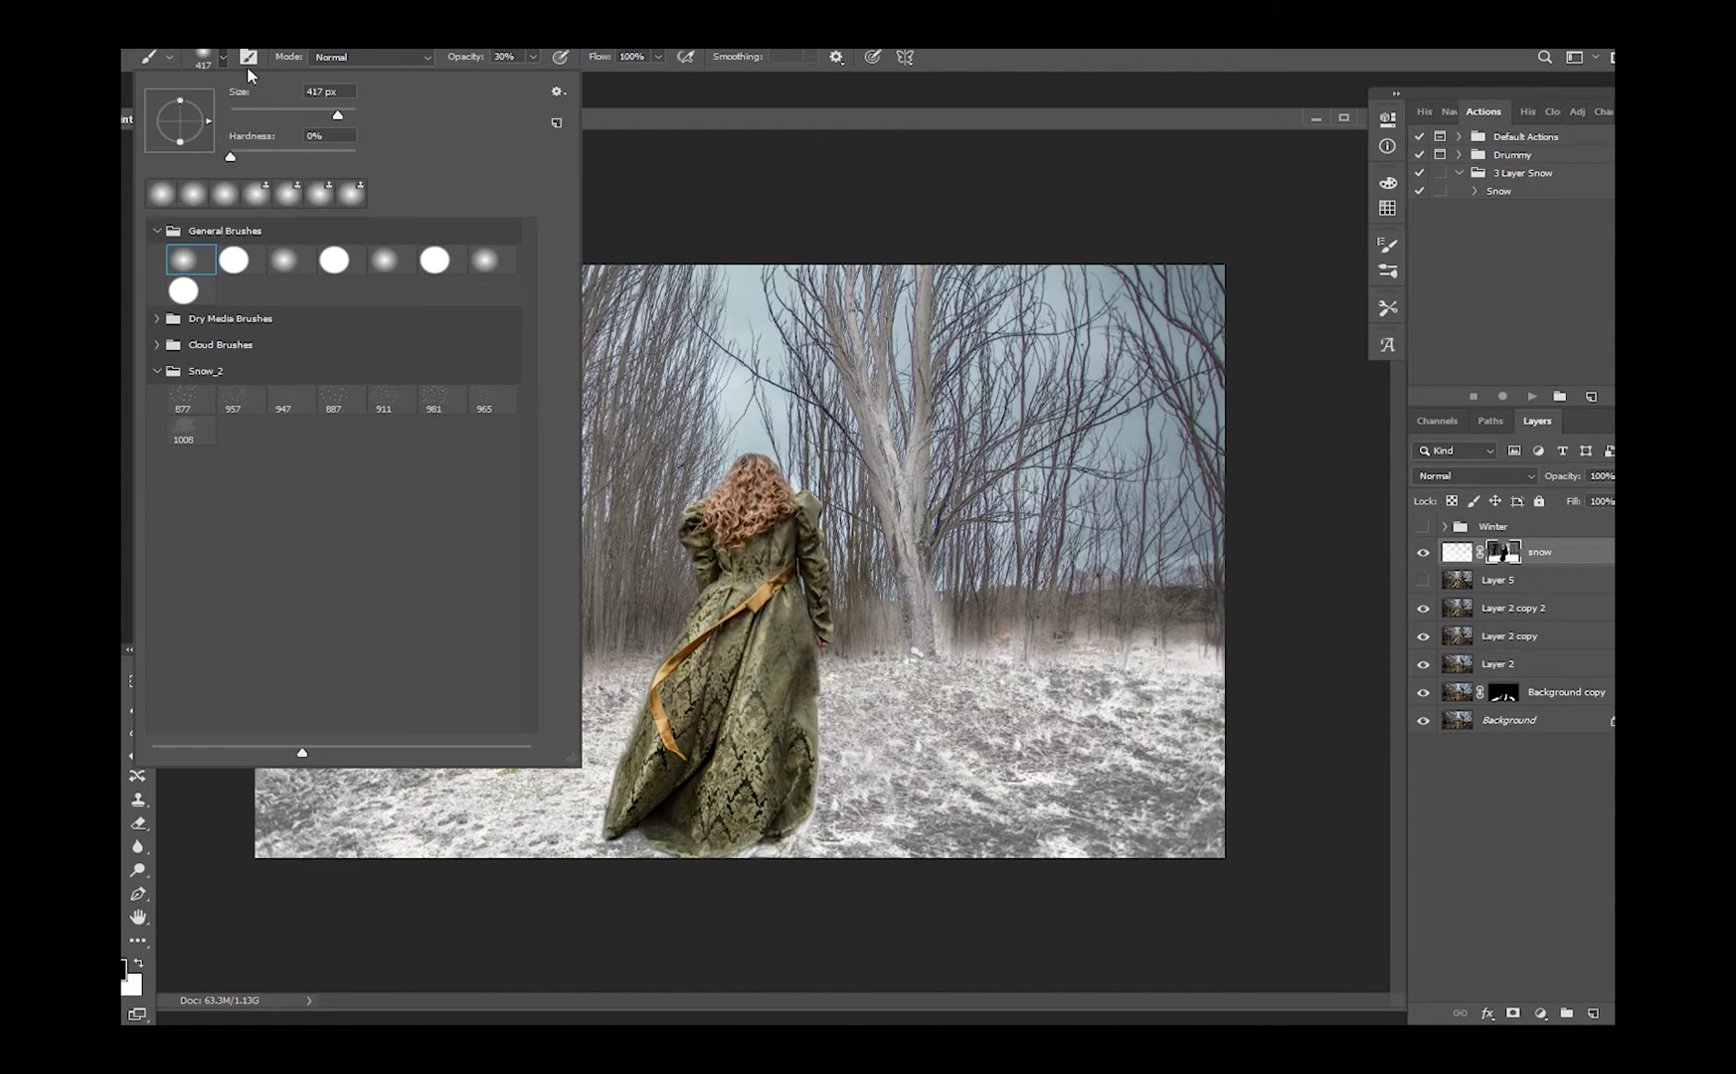
click(295, 120)
click(857, 393)
mouse_move(842, 273)
mouse_down()
mouse_move(872, 440)
mouse_move(862, 270)
mouse_move(910, 513)
mouse_move(892, 269)
mouse_move(890, 404)
mouse_move(939, 654)
mouse_move(891, 478)
mouse_move(936, 654)
mouse_move(900, 483)
mouse_move(914, 560)
mouse_move(922, 298)
mouse_move(914, 441)
mouse_move(941, 246)
mouse_move(913, 534)
mouse_move(940, 426)
mouse_move(932, 553)
mouse_move(947, 278)
mouse_move(952, 638)
mouse_move(958, 440)
mouse_move(974, 582)
mouse_move(910, 582)
mouse_move(903, 635)
mouse_move(857, 546)
mouse_move(834, 563)
mouse_move(893, 625)
mouse_move(912, 534)
mouse_move(951, 638)
mouse_move(949, 521)
mouse_move(951, 647)
mouse_move(940, 535)
mouse_move(966, 611)
mouse_move(1002, 428)
mouse_move(981, 281)
mouse_move(893, 402)
mouse_move(823, 336)
mouse_move(834, 323)
mouse_move(809, 559)
mouse_move(692, 496)
mouse_move(694, 476)
mouse_move(618, 484)
mouse_move(610, 576)
mouse_move(634, 273)
mouse_move(577, 453)
mouse_move(562, 617)
mouse_move(670, 295)
mouse_move(640, 571)
mouse_move(640, 316)
mouse_move(588, 285)
mouse_move(521, 489)
mouse_move(552, 290)
mouse_move(515, 608)
mouse_move(438, 512)
mouse_move(415, 651)
mouse_move(364, 621)
mouse_move(345, 410)
mouse_move(337, 661)
mouse_move(295, 384)
mouse_move(232, 554)
mouse_move(329, 631)
mouse_move(342, 607)
mouse_move(430, 693)
mouse_move(465, 370)
mouse_move(417, 484)
mouse_up()
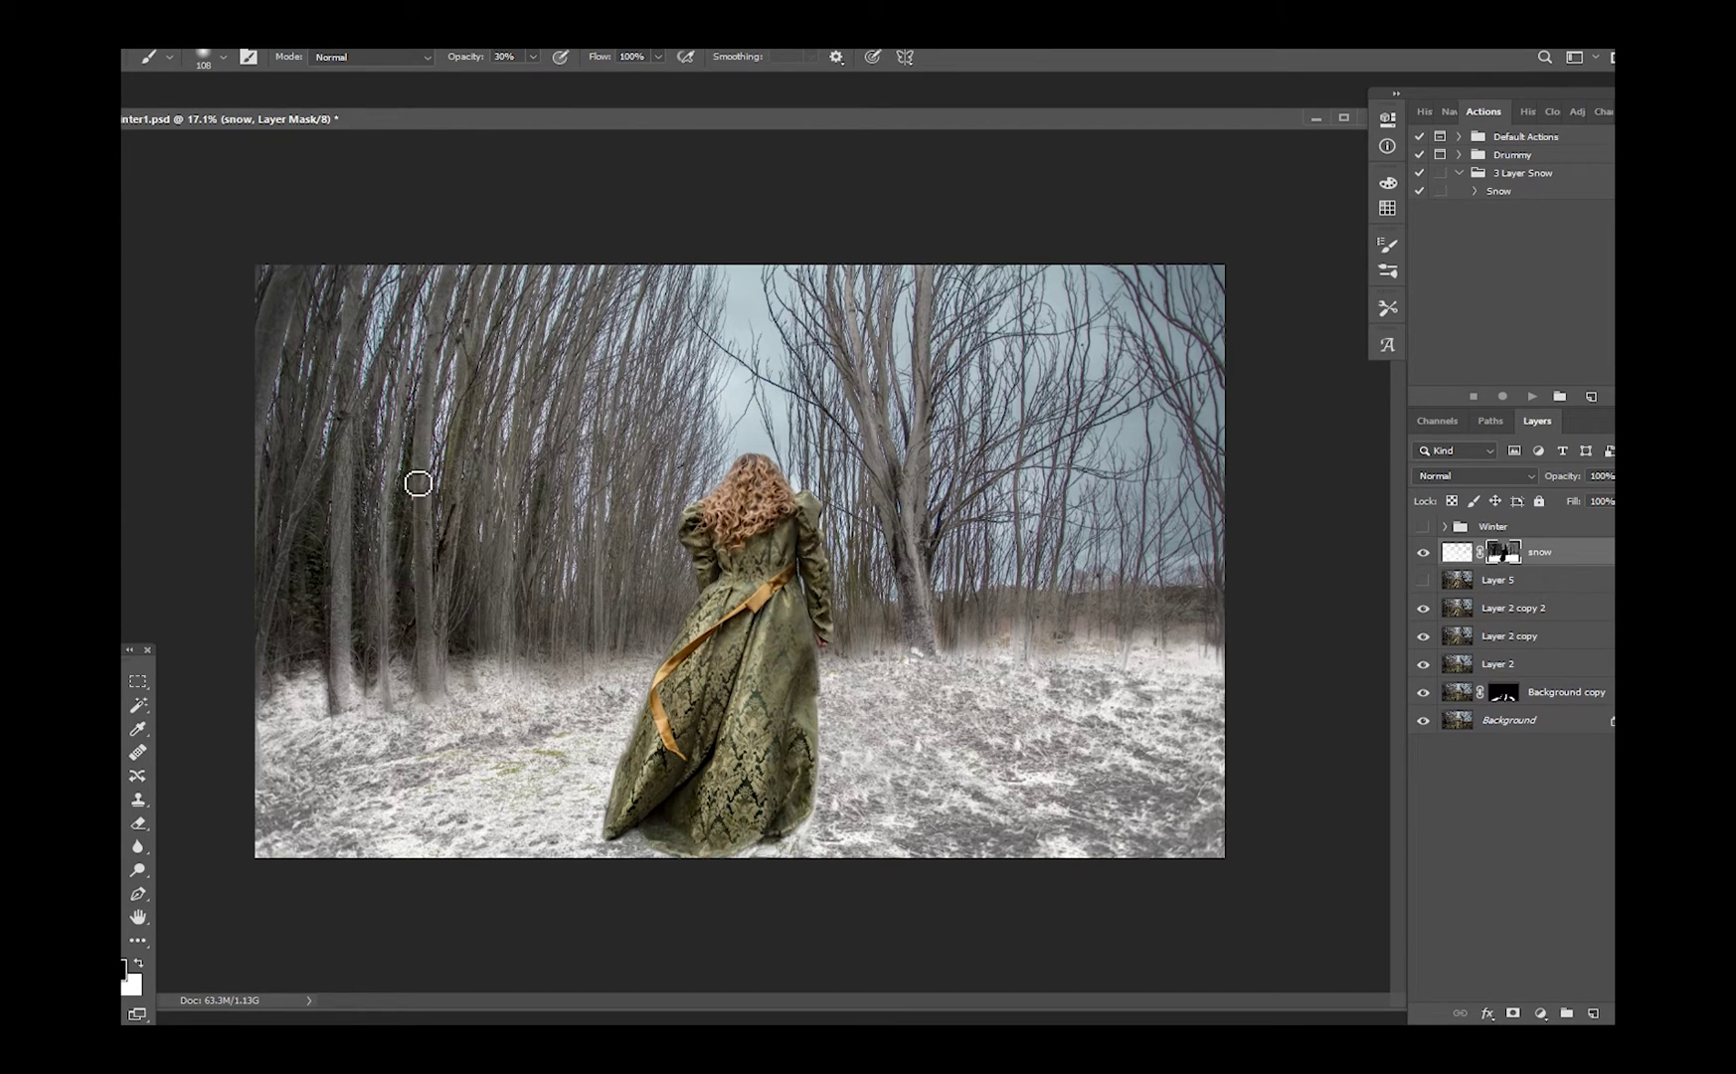
mouse_move(1114, 625)
mouse_down()
mouse_move(976, 647)
mouse_move(986, 476)
mouse_move(879, 596)
mouse_move(879, 648)
mouse_move(857, 471)
mouse_move(857, 651)
mouse_move(830, 333)
mouse_move(824, 640)
mouse_move(796, 430)
mouse_move(801, 662)
mouse_move(803, 615)
mouse_move(842, 667)
mouse_move(1139, 518)
mouse_move(1210, 634)
mouse_move(1211, 284)
mouse_move(1165, 583)
mouse_move(1113, 292)
mouse_move(1099, 587)
mouse_move(982, 685)
mouse_move(720, 718)
mouse_move(805, 863)
mouse_move(820, 830)
mouse_move(751, 857)
mouse_up()
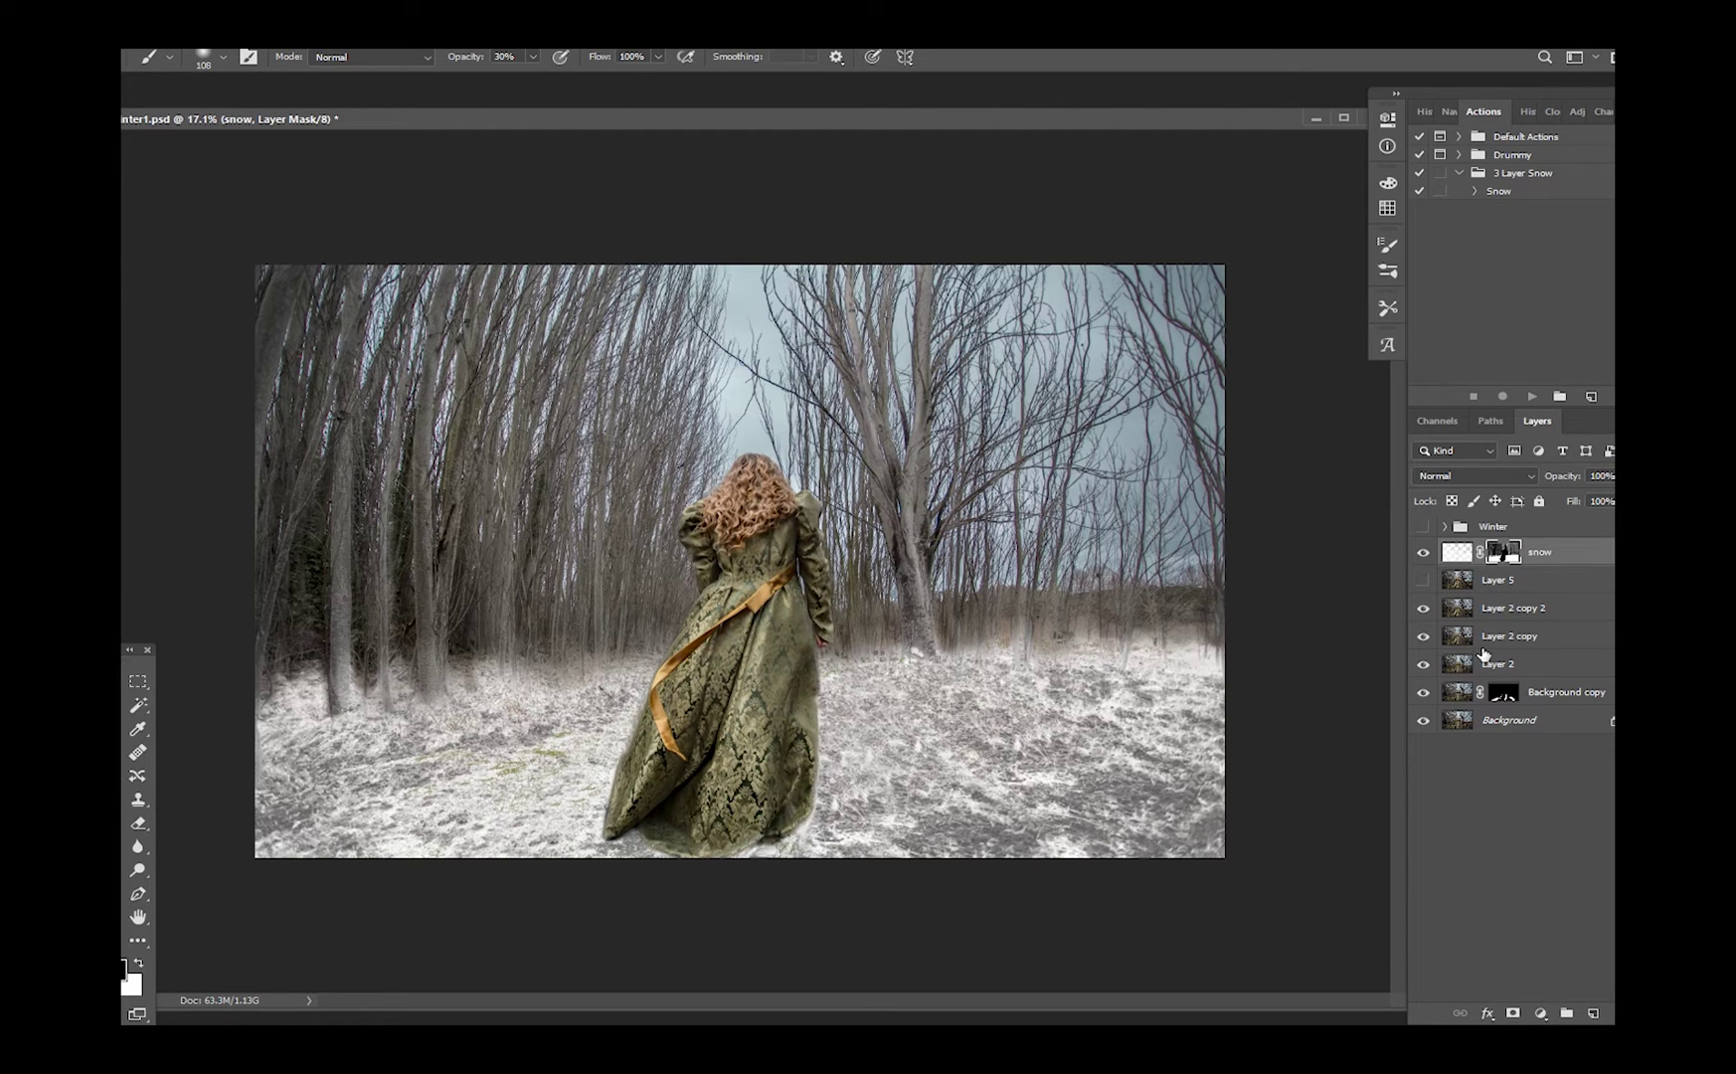
click(1424, 578)
click(1423, 527)
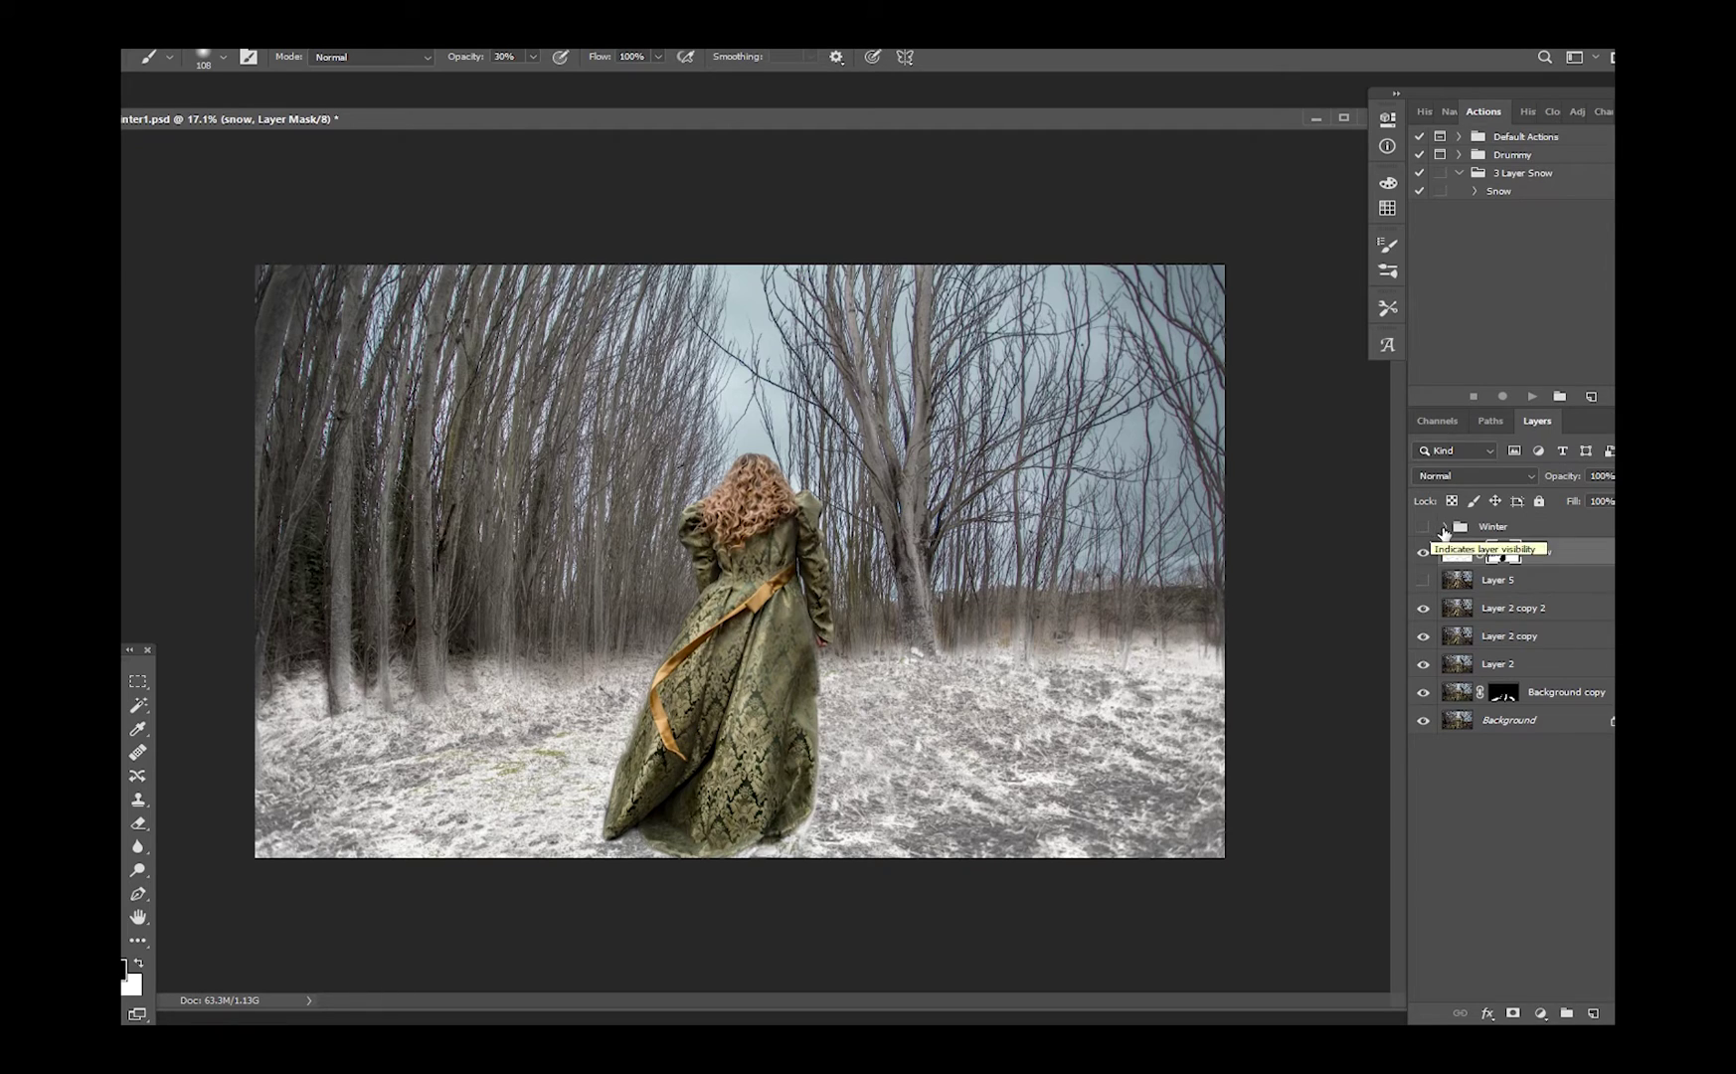
click(1445, 527)
click(1445, 527)
Create a new layer above the snow layer and set the foreground color to white (ffffff) for the Brush tool
click(288, 40)
mouse_move(308, 45)
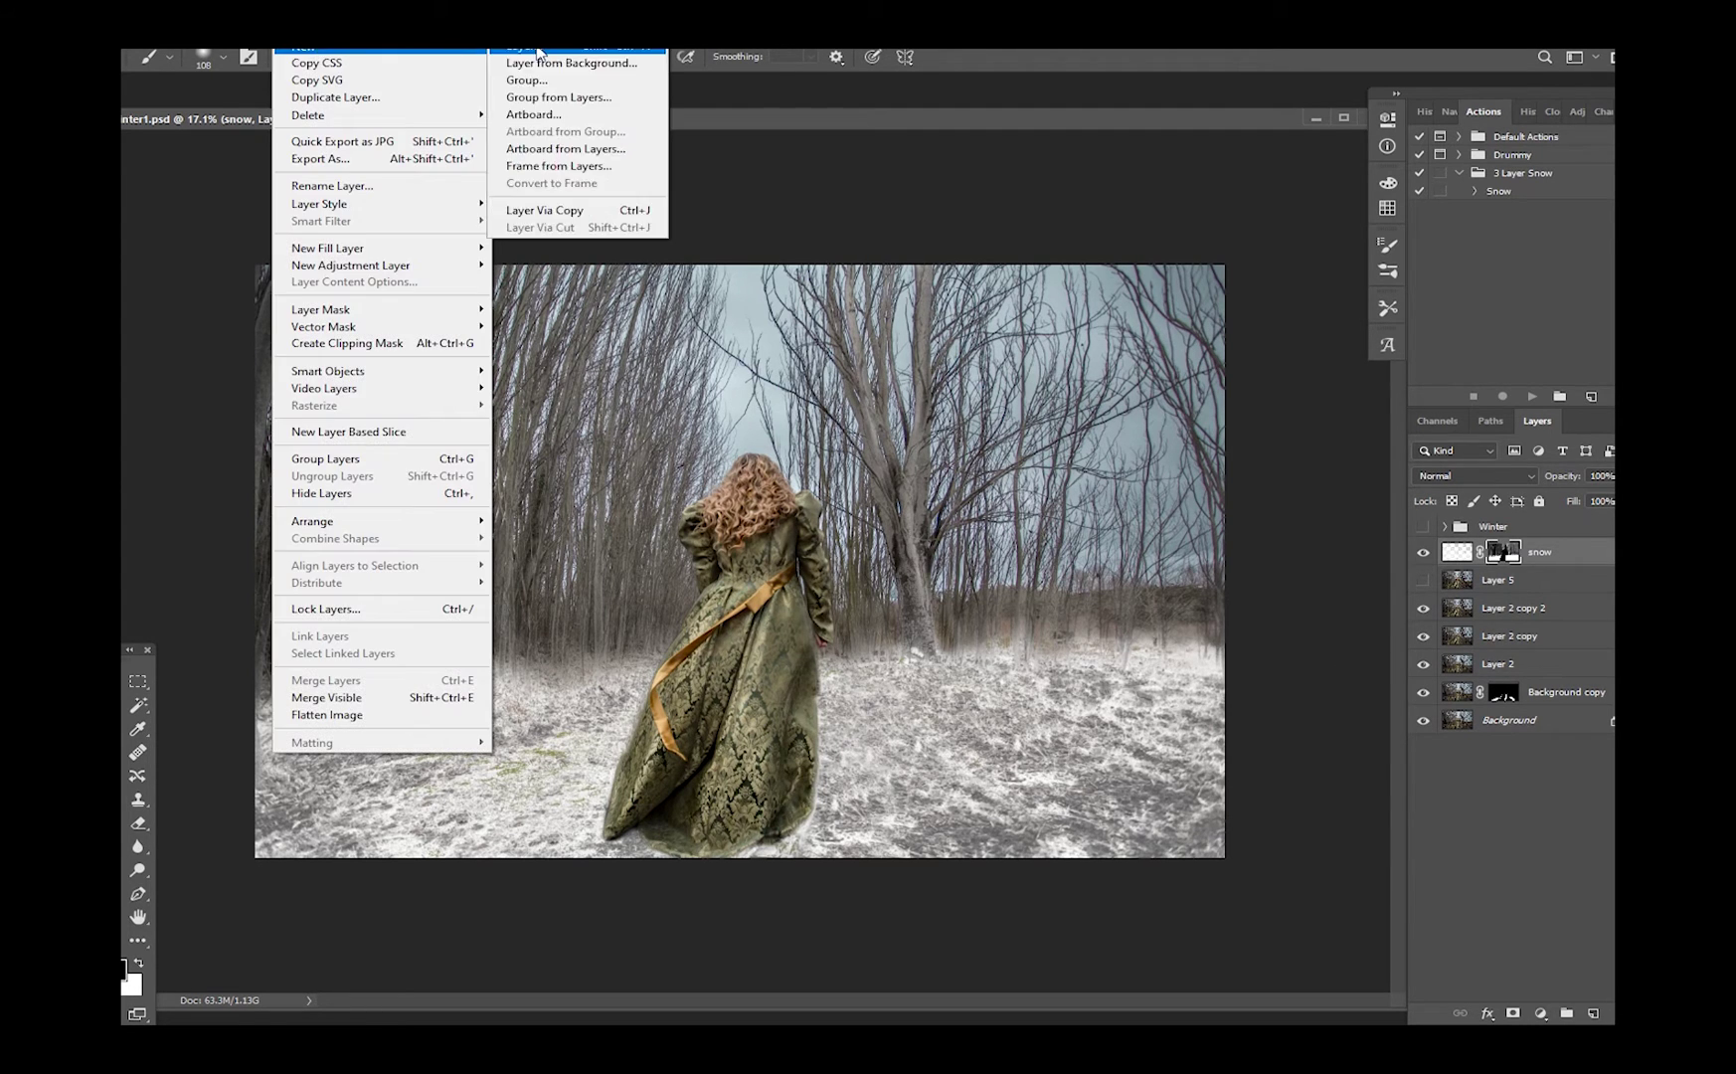
click(527, 45)
click(1024, 317)
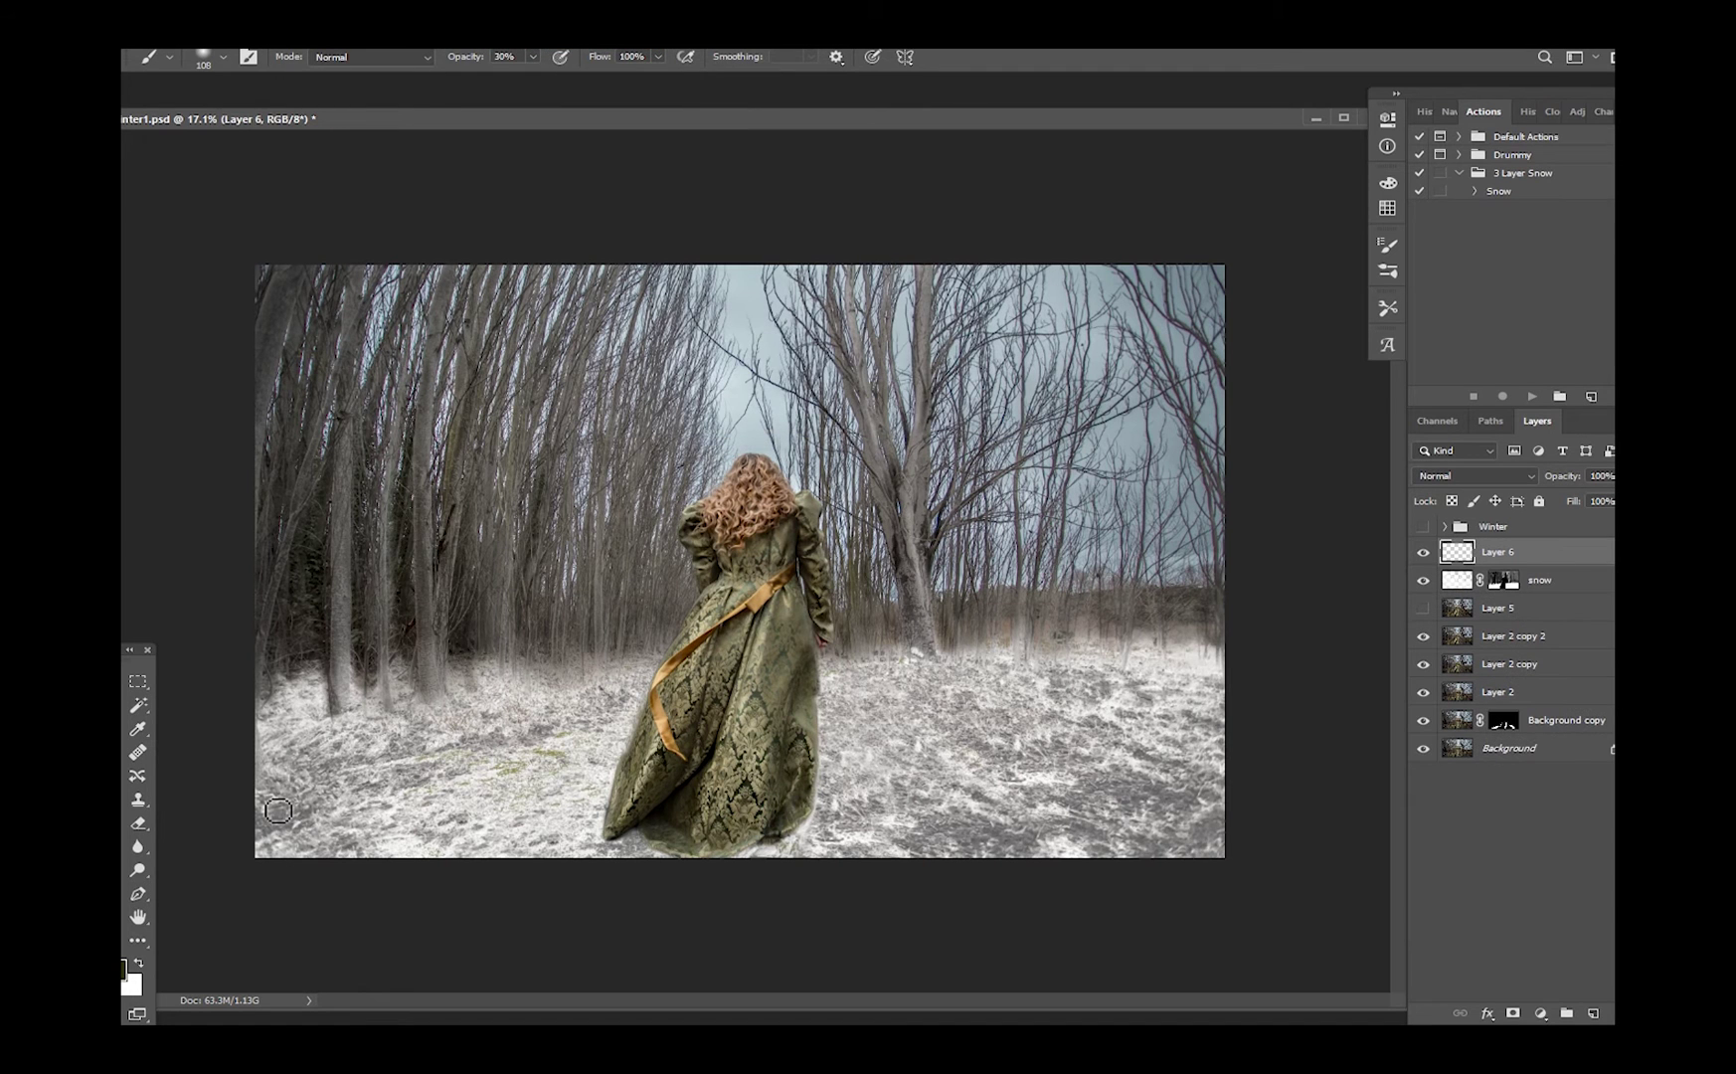
click(126, 970)
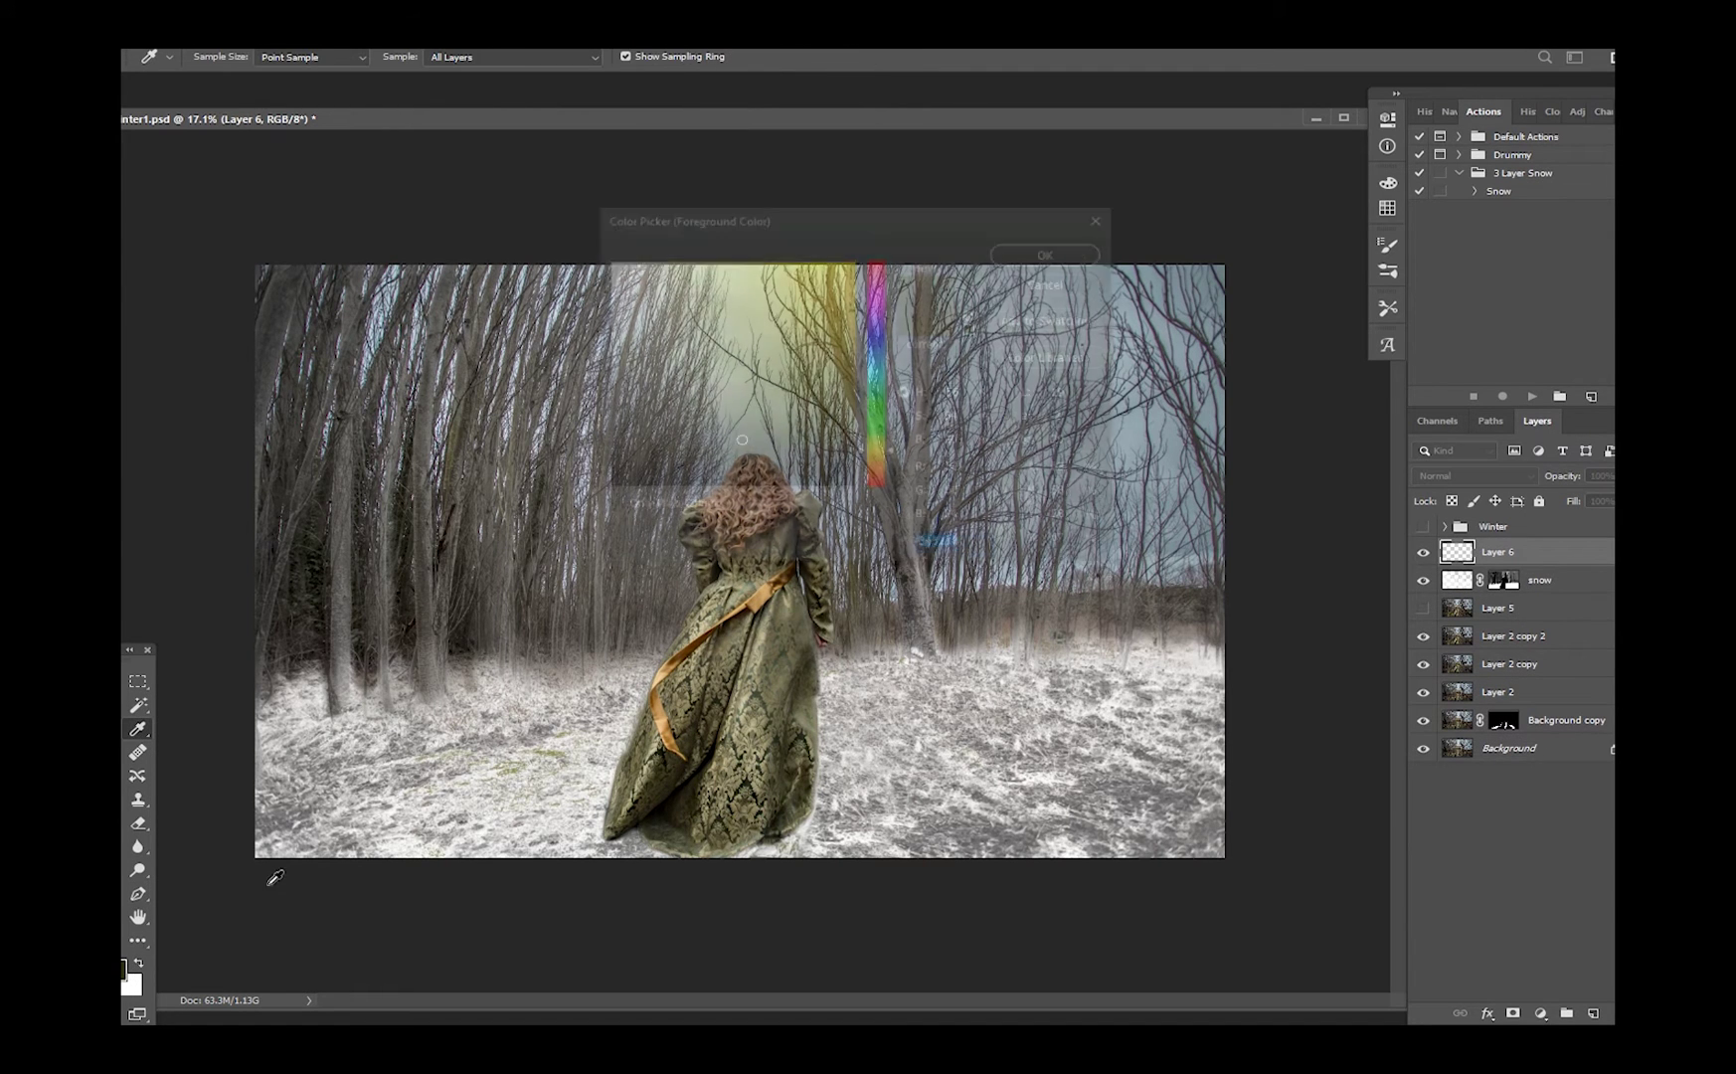
drag(692, 428, 591, 242)
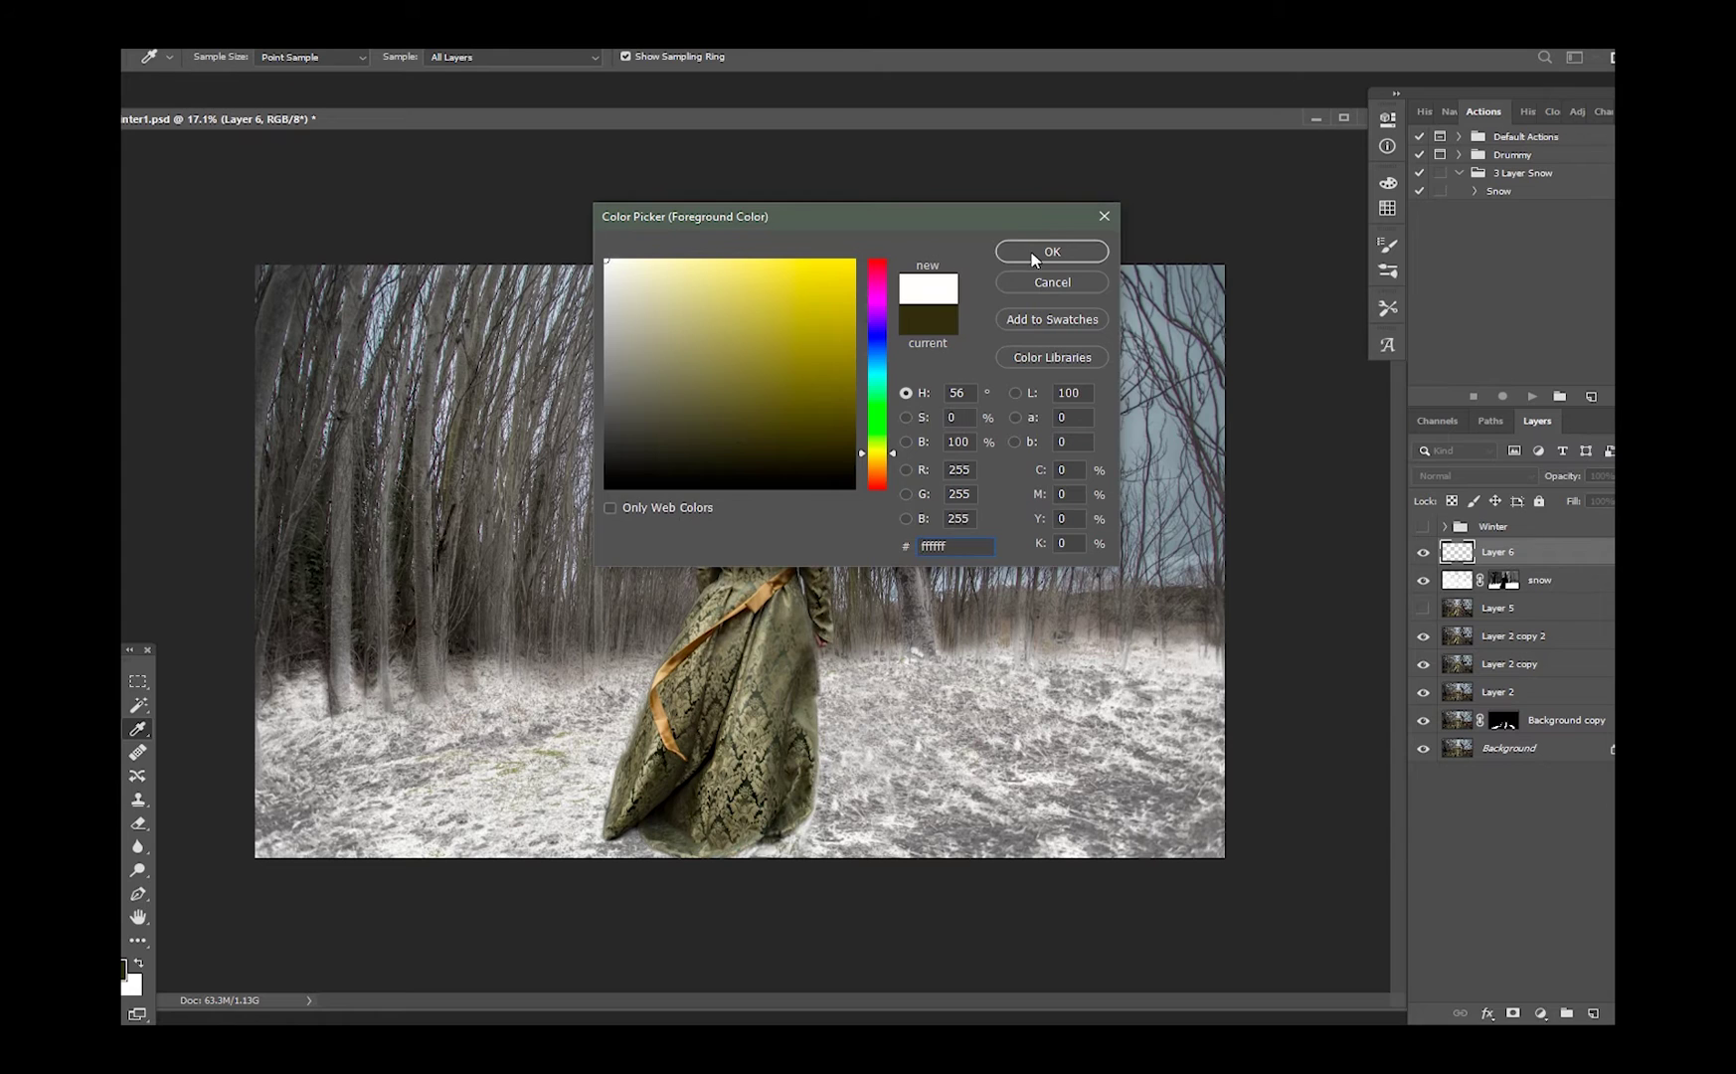
click(1034, 255)
key(b)
Stamp falling snowflakes over the forest with the 887 Snow_2 brush at 1102 px, raising its opacity to 72%
click(225, 60)
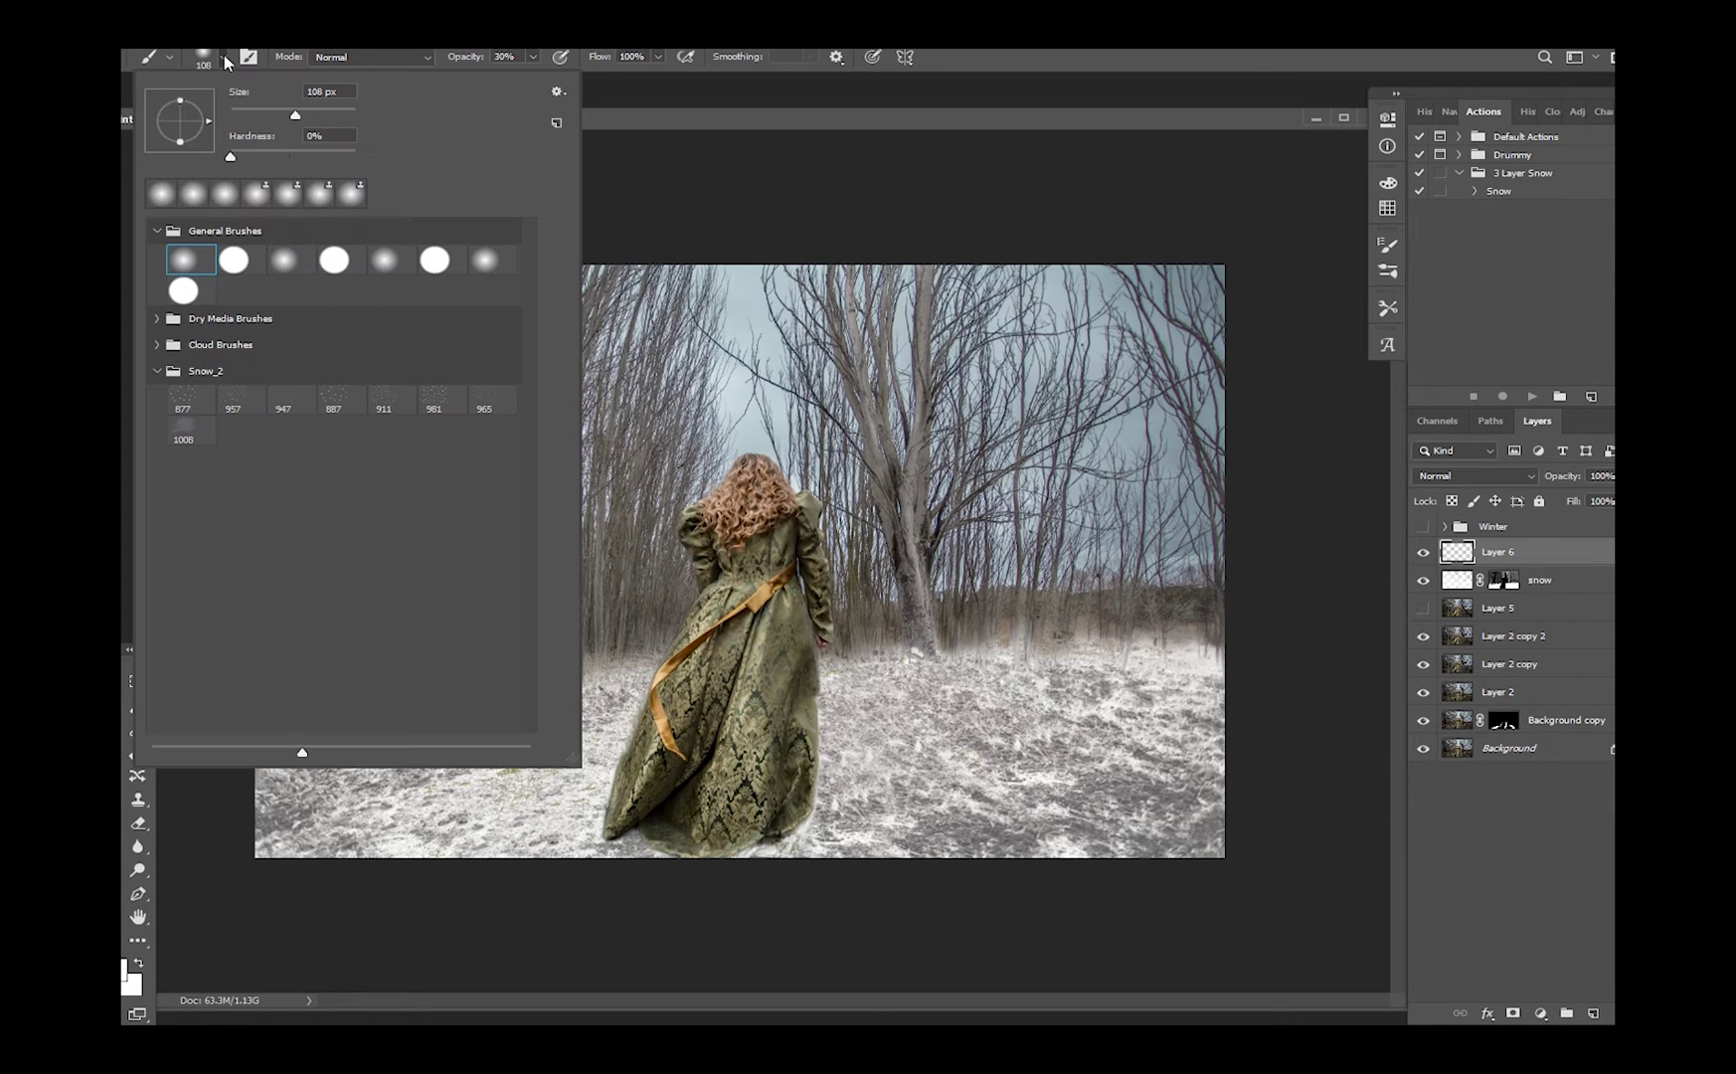
click(295, 403)
click(357, 406)
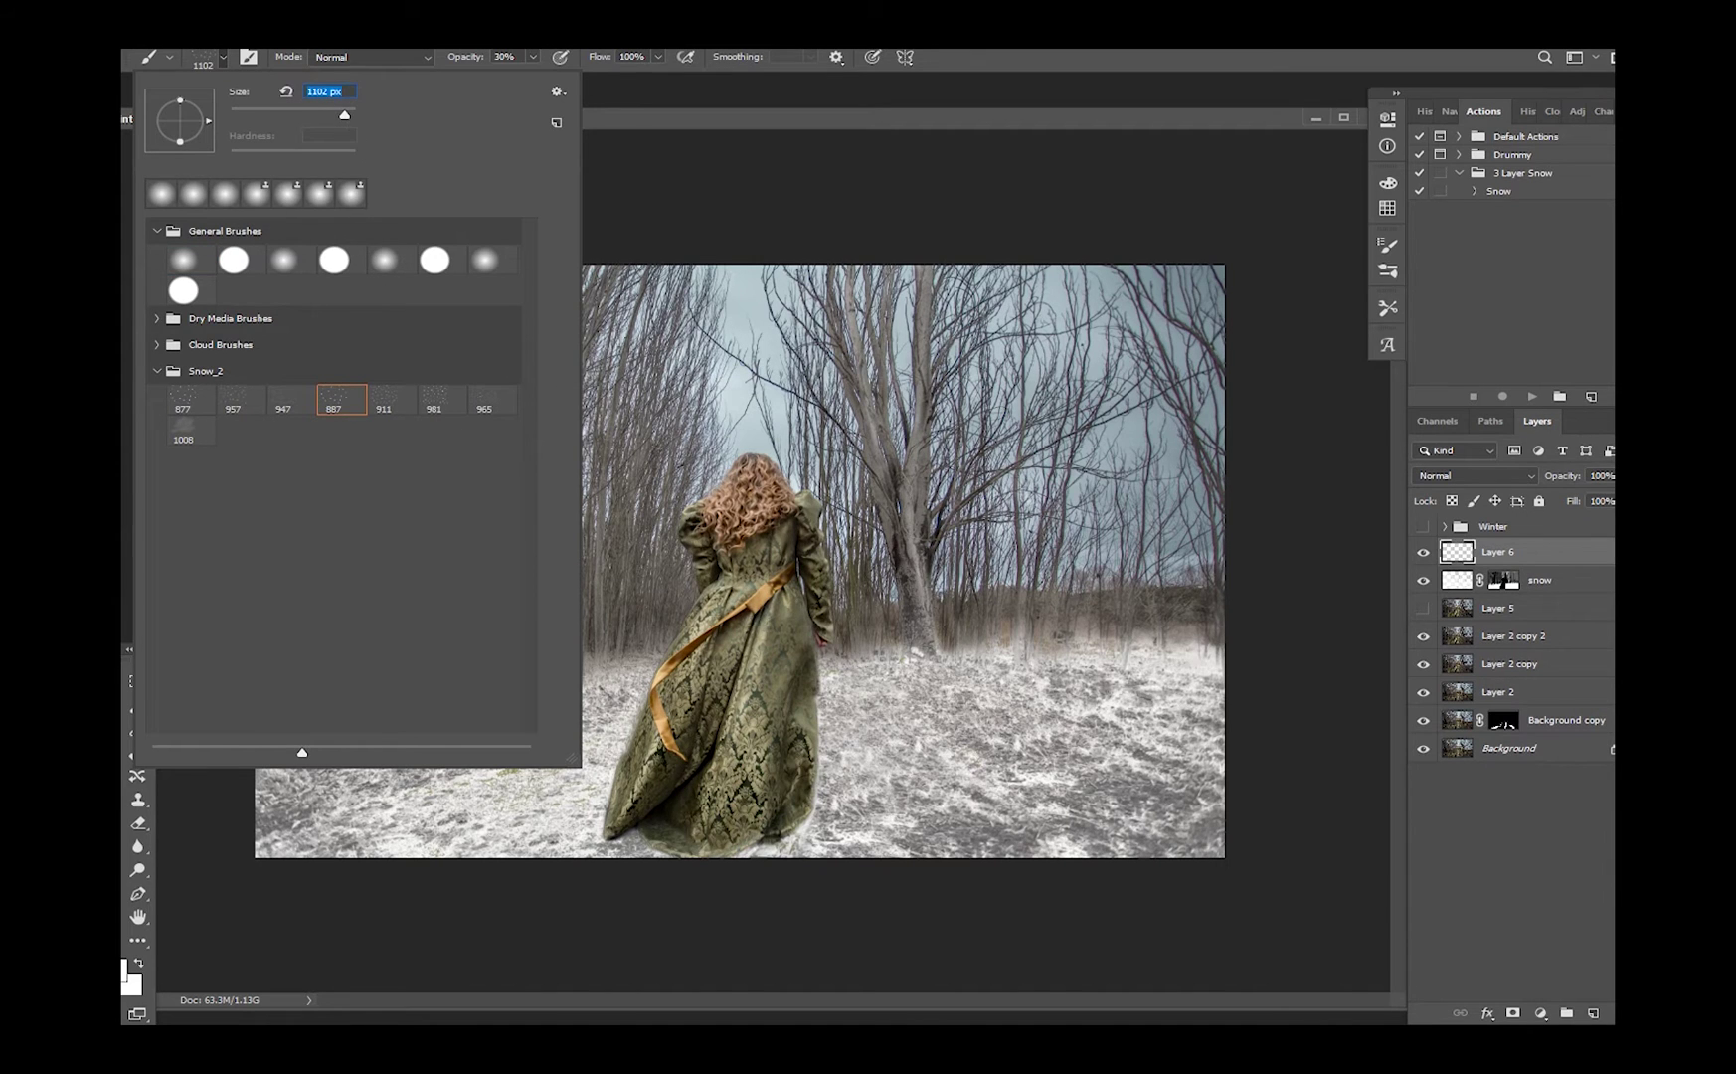
key(Return)
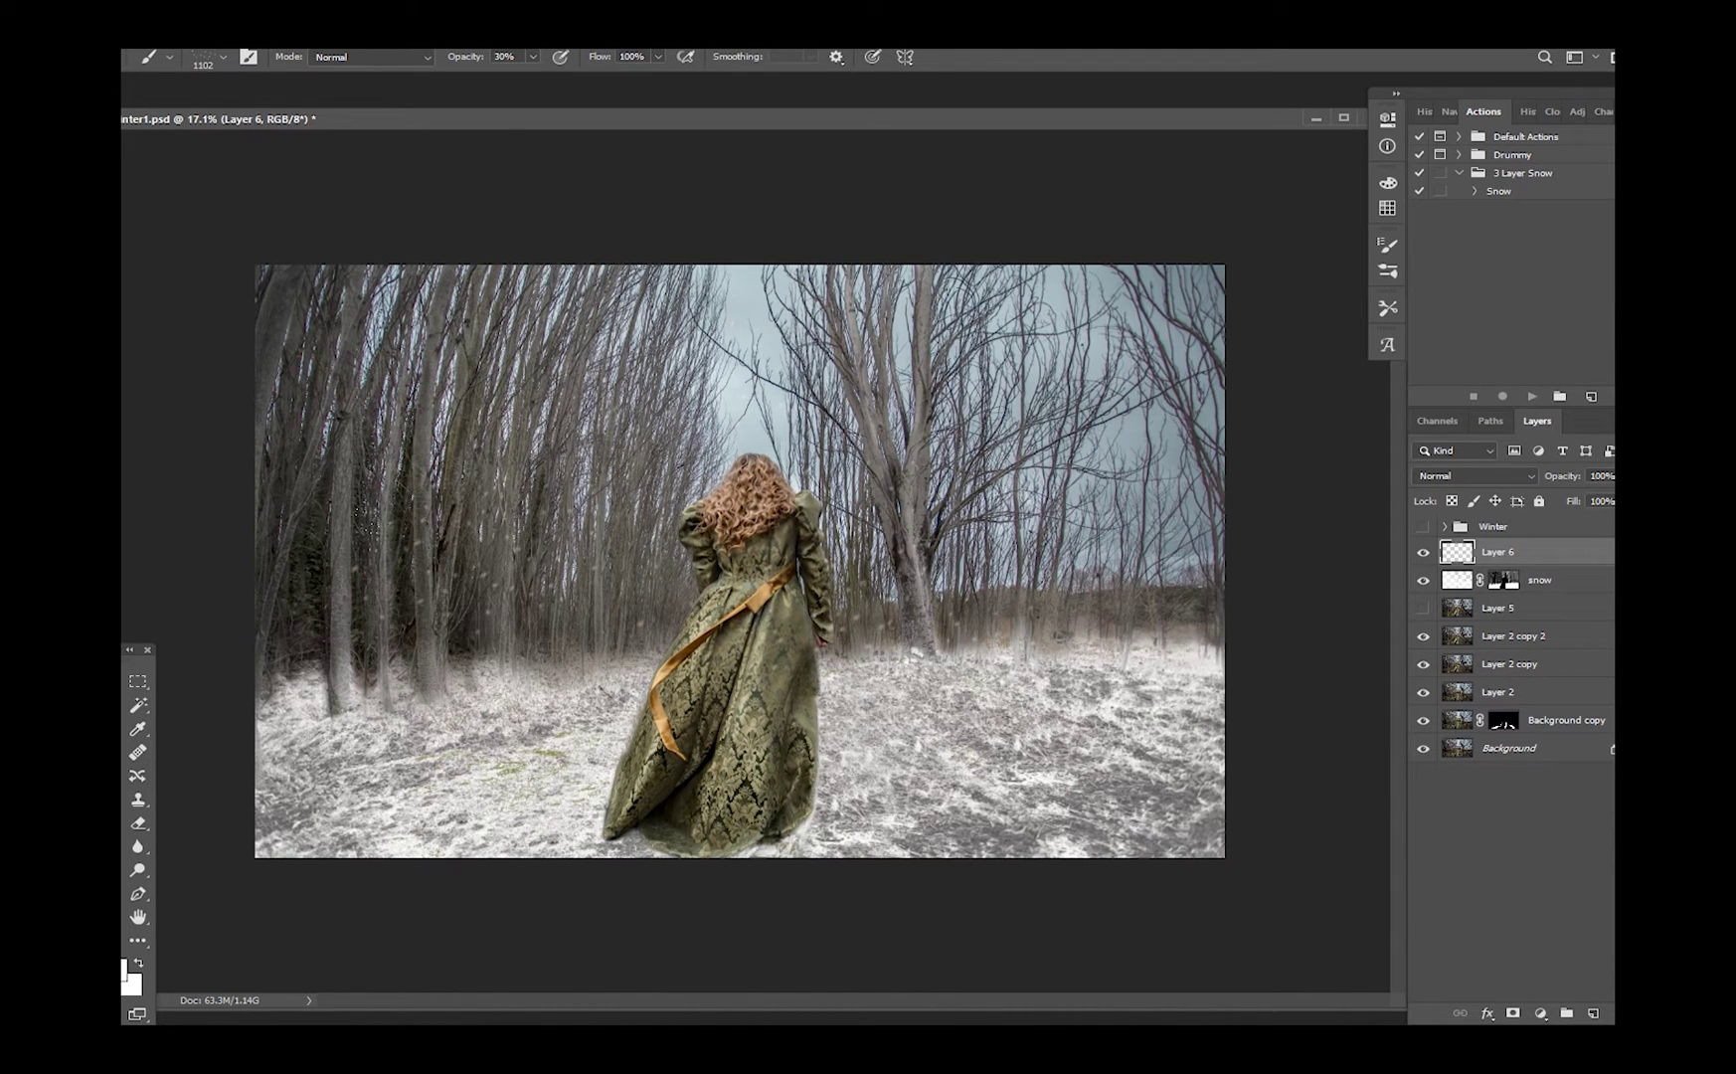
click(534, 58)
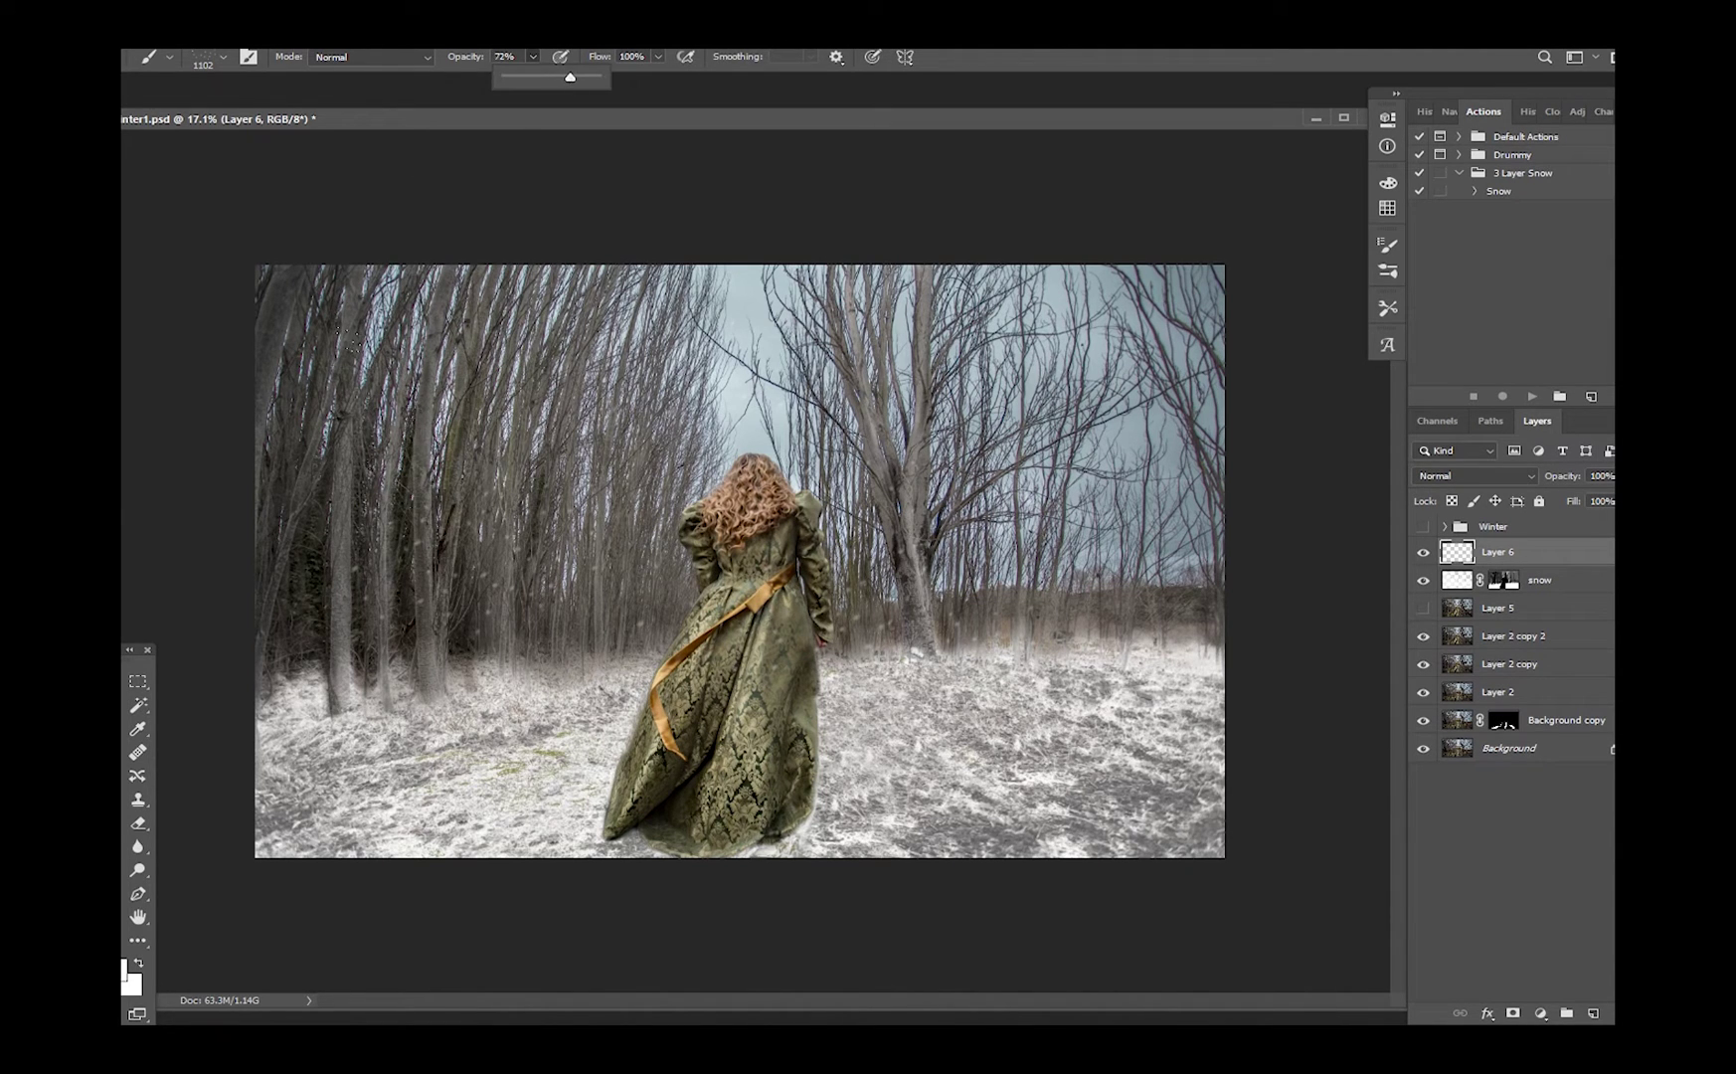
click(241, 266)
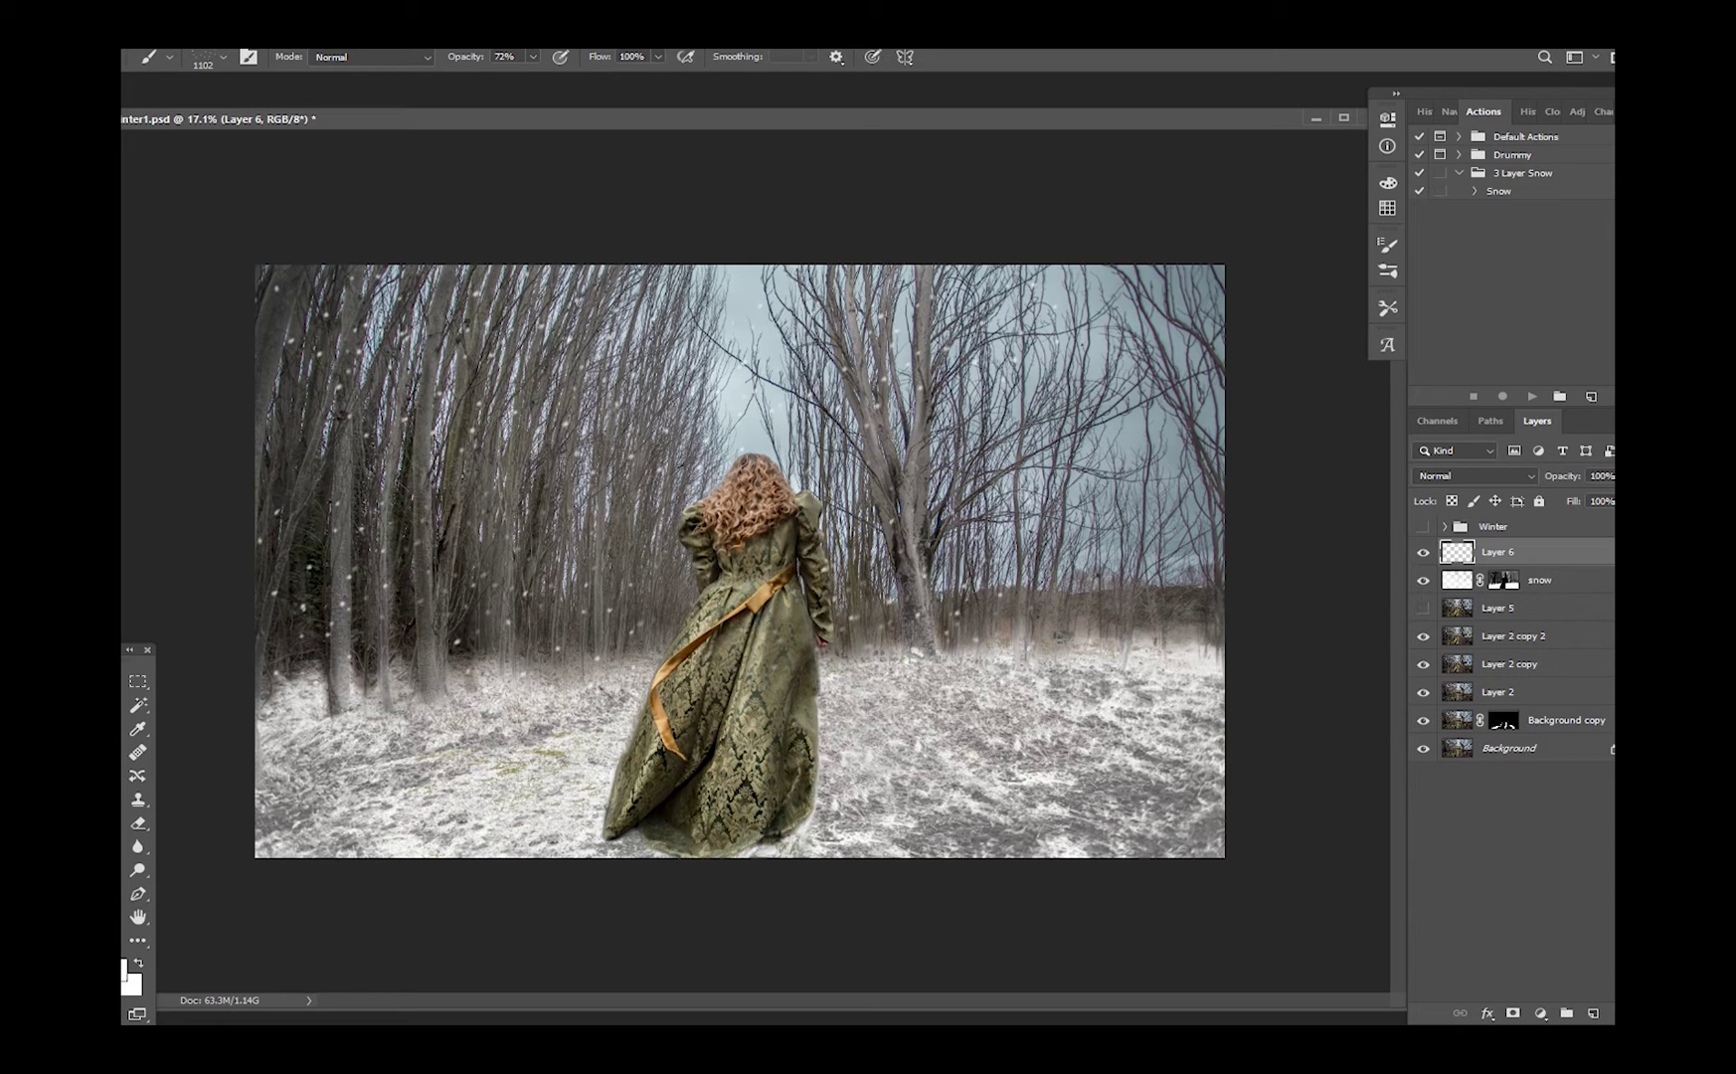
Stamp fainter falling snowflakes over the forest with the 981 Snow_2 brush at 43% opacity
click(225, 58)
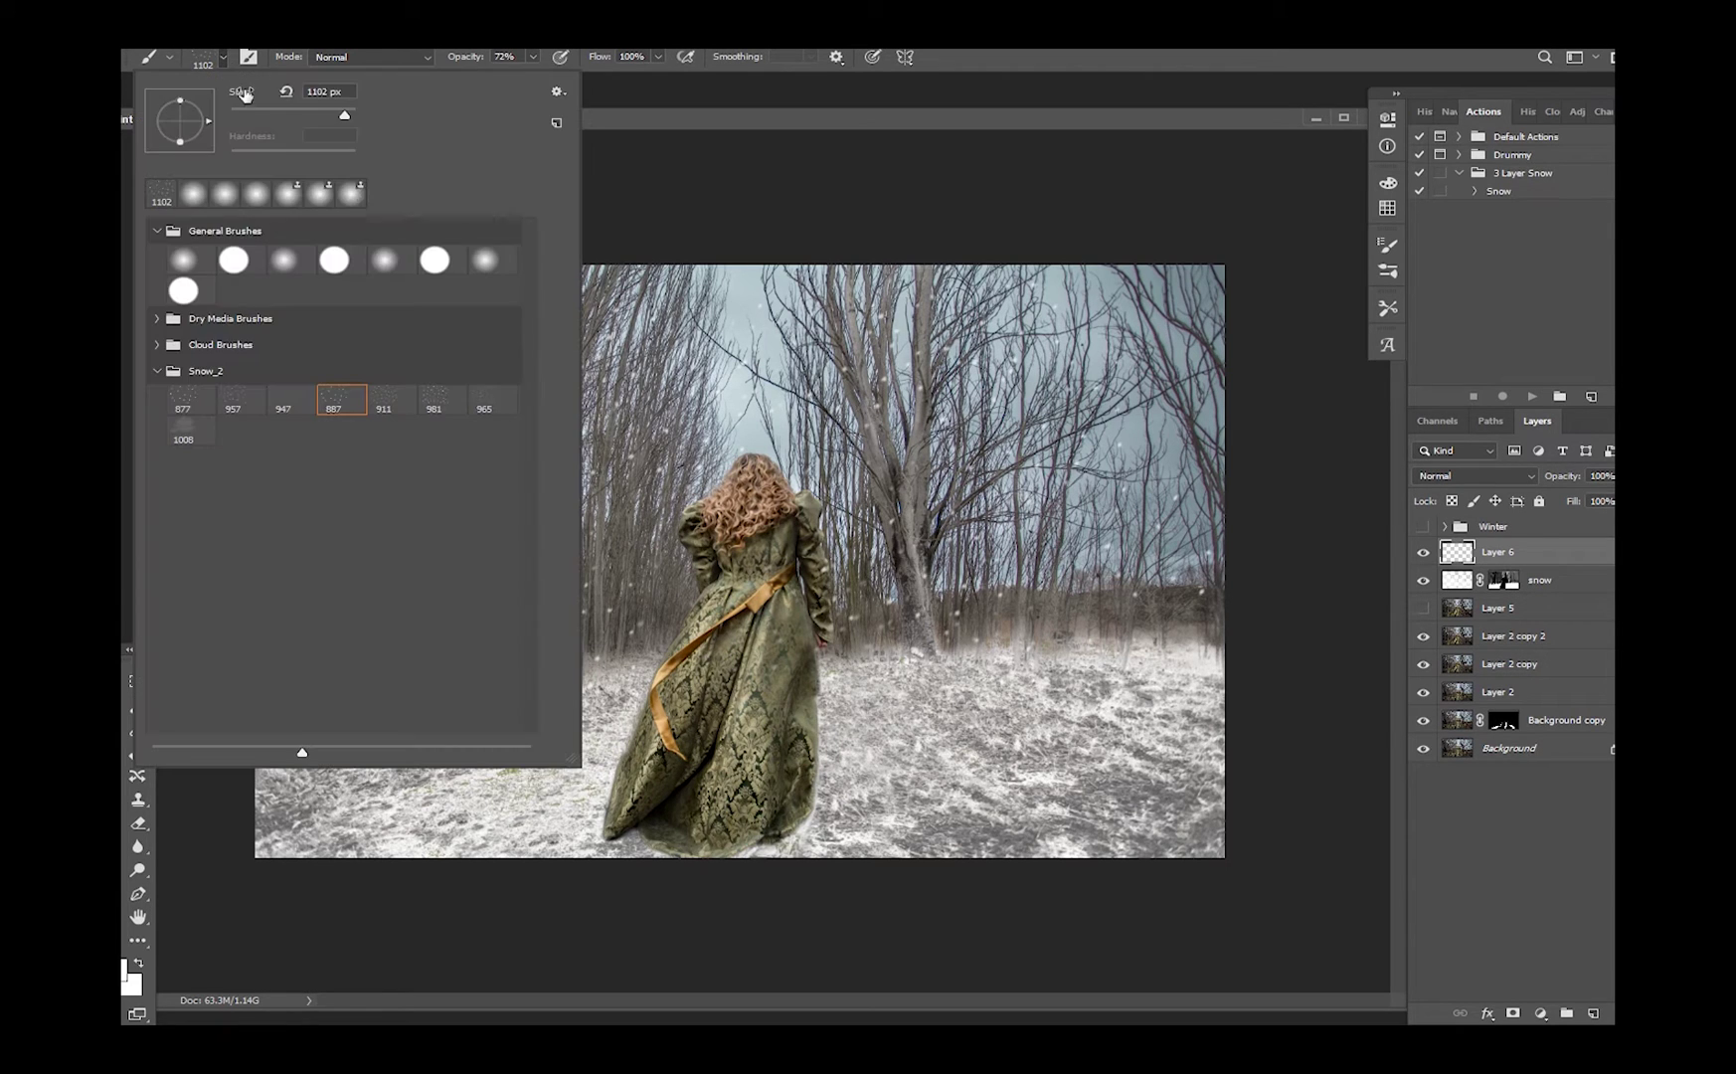
click(434, 403)
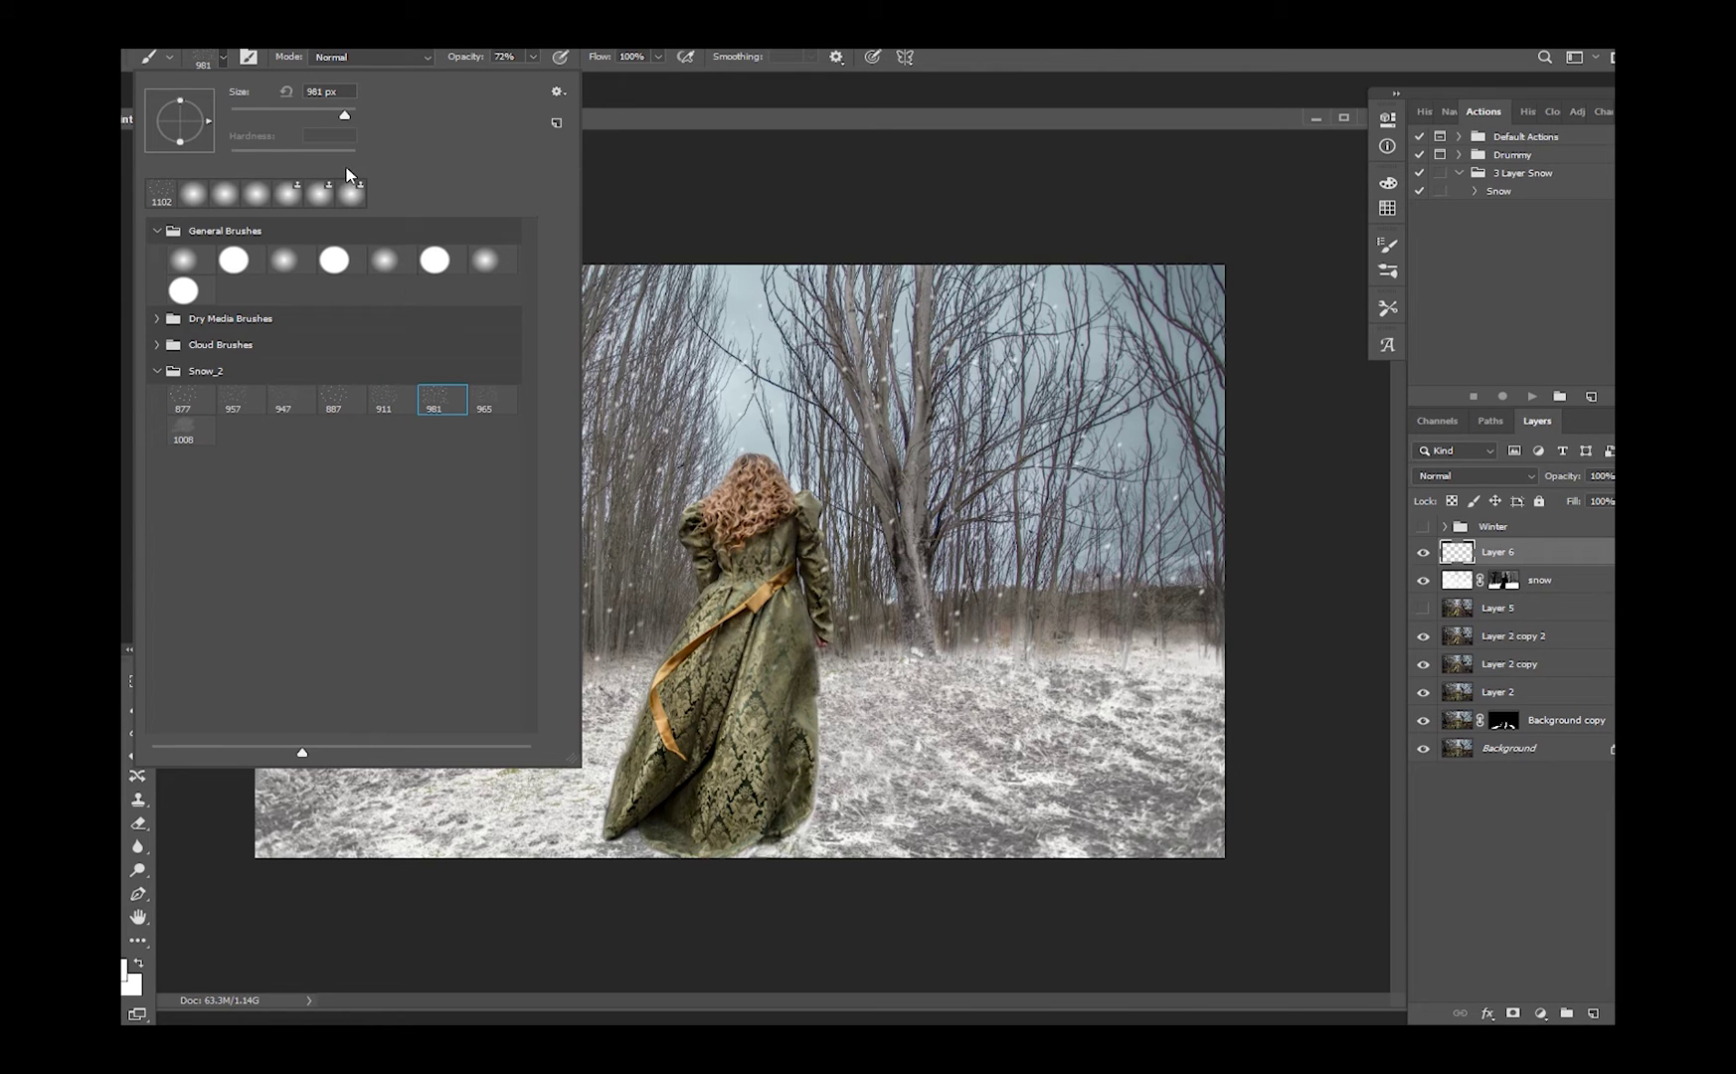
key(Return)
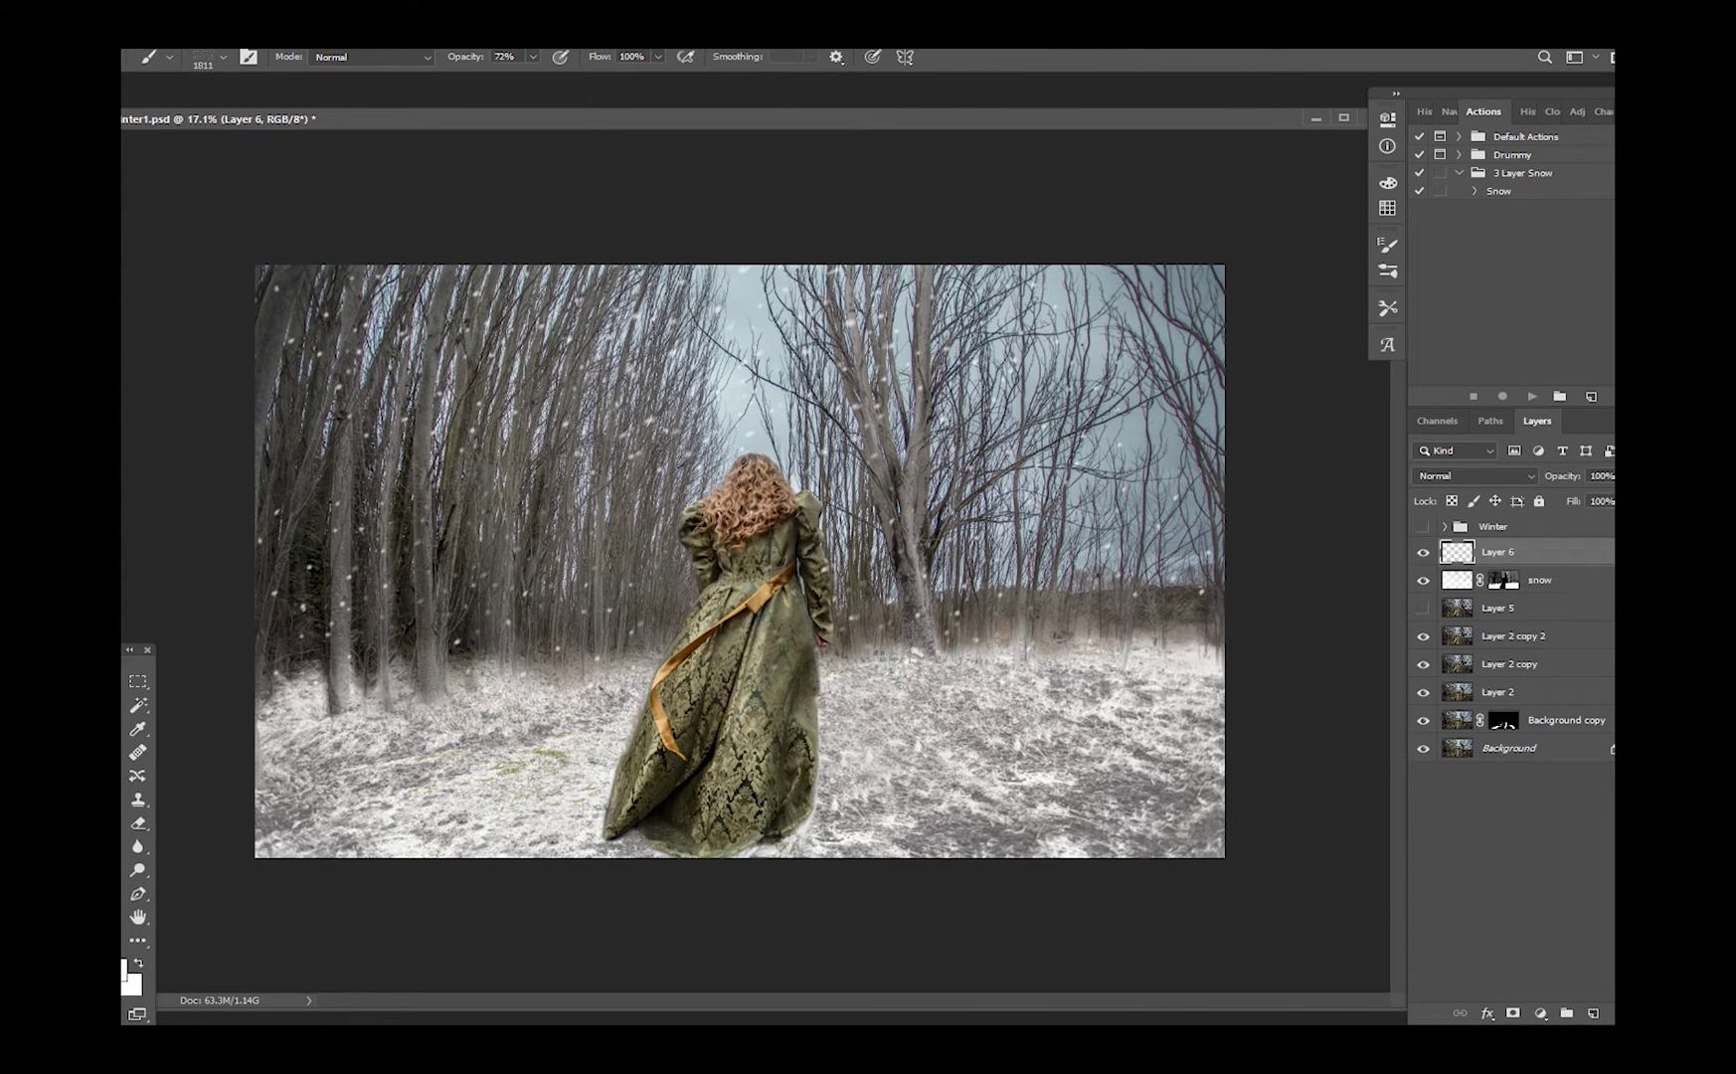
click(533, 57)
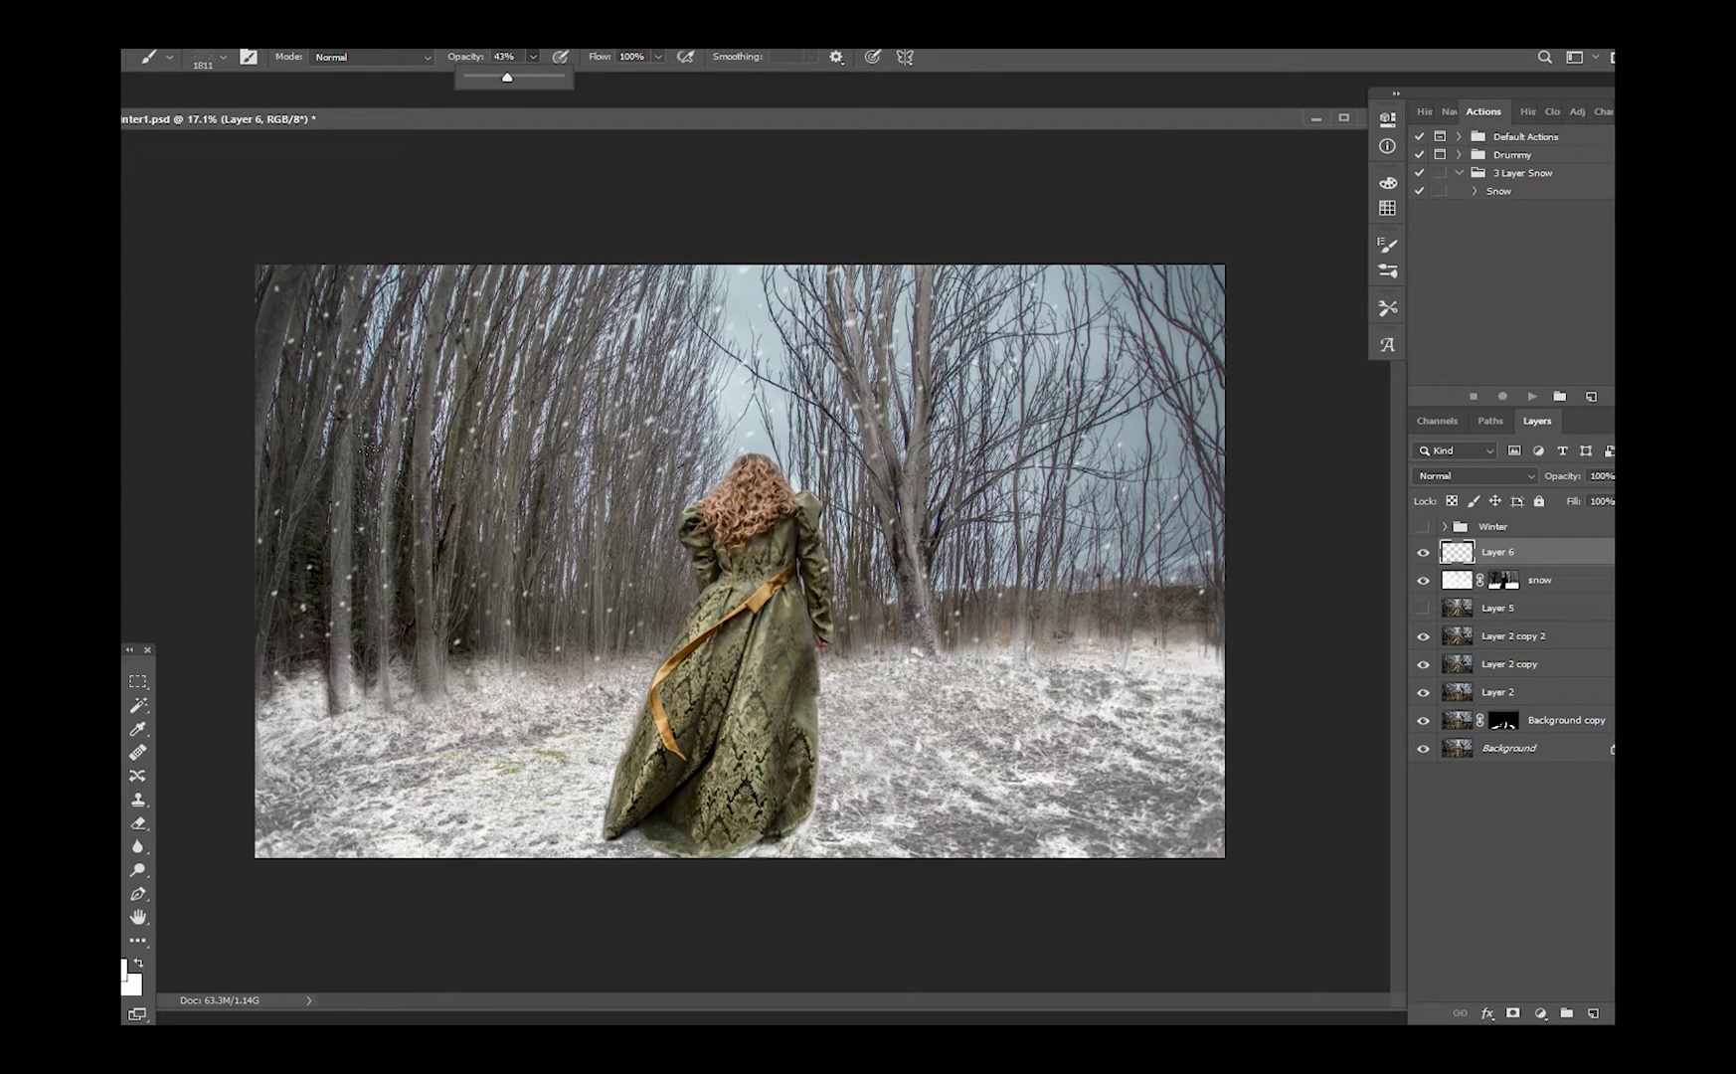
key(Return)
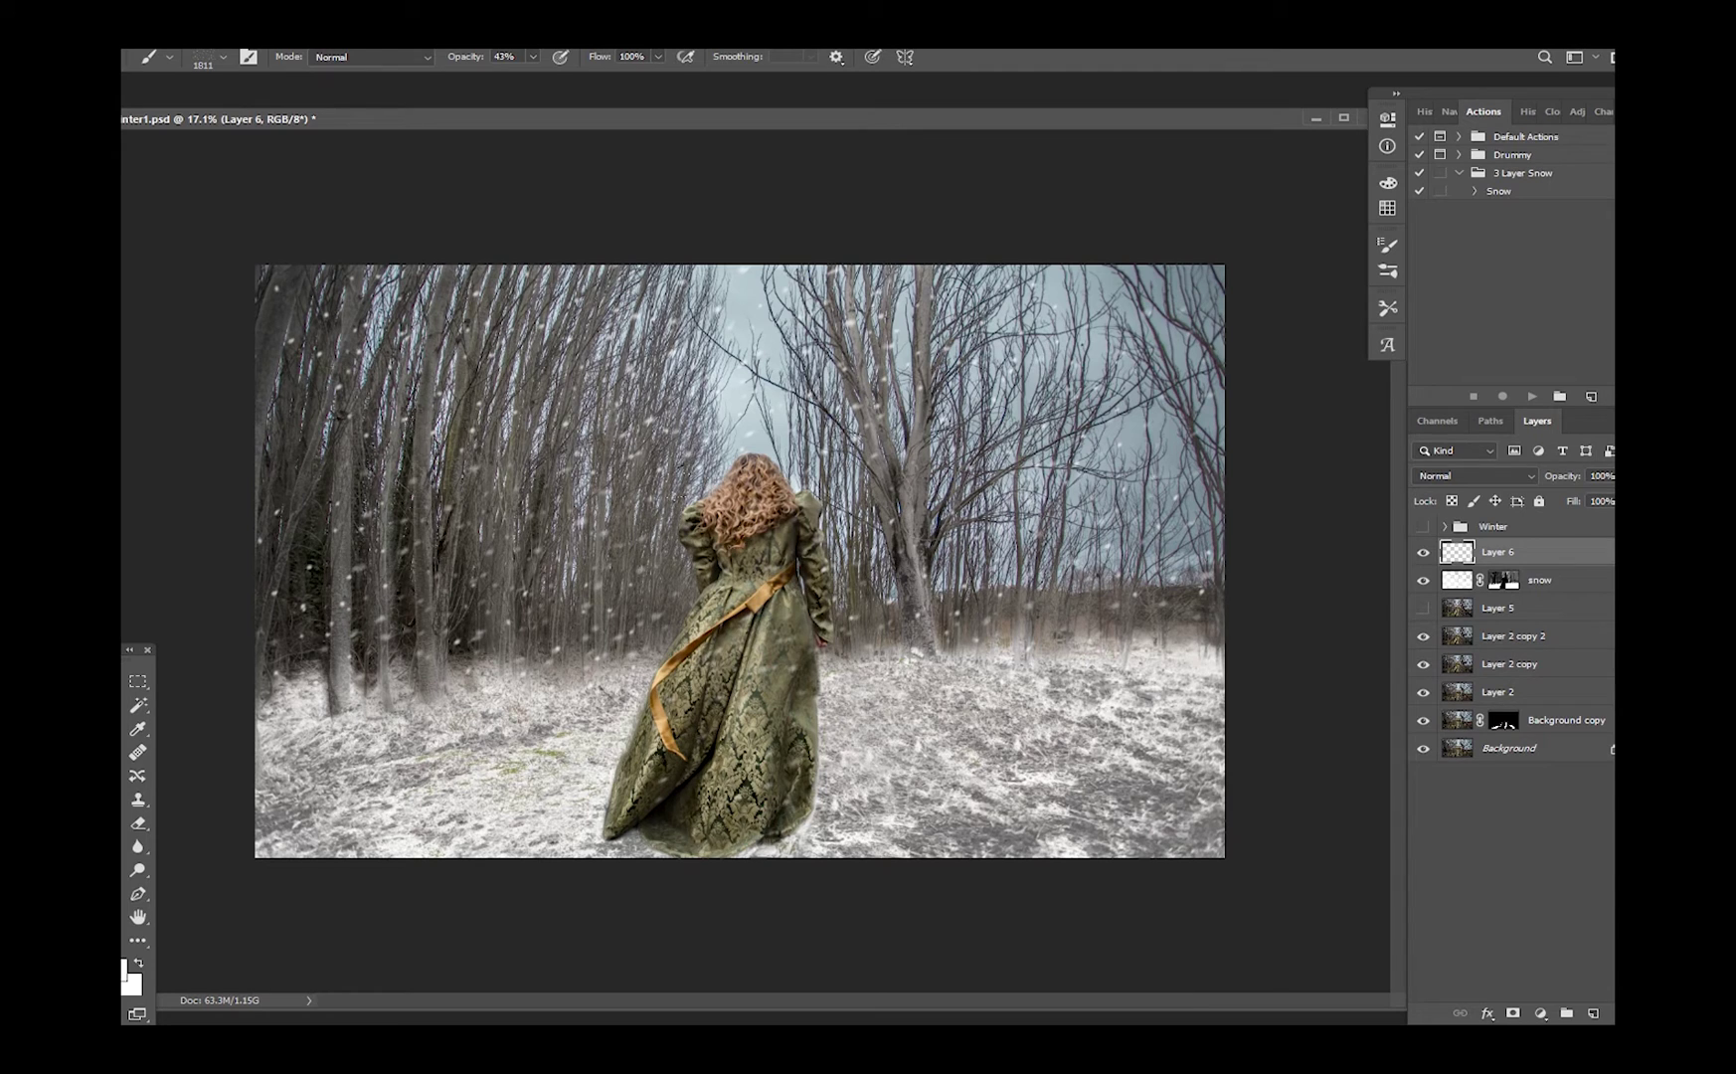
Delete Layer 6 with the brushed snowflakes
click(1422, 554)
right_click(1503, 557)
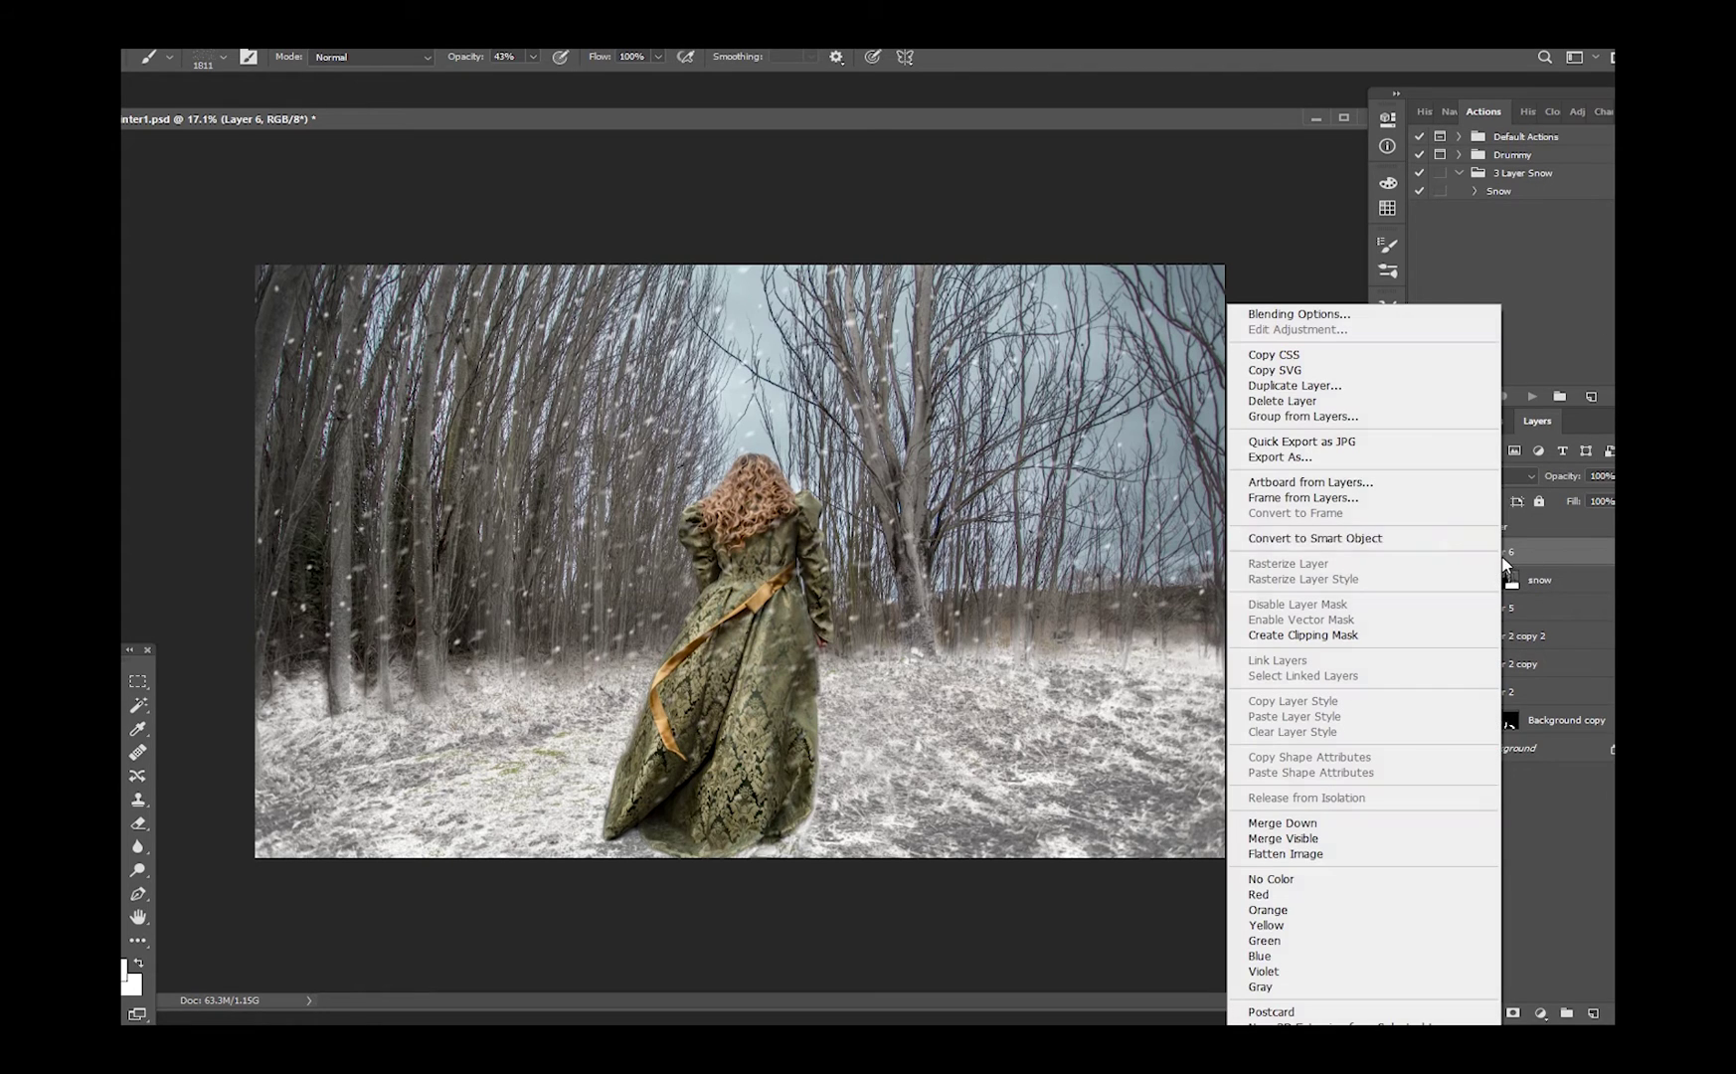
click(1367, 402)
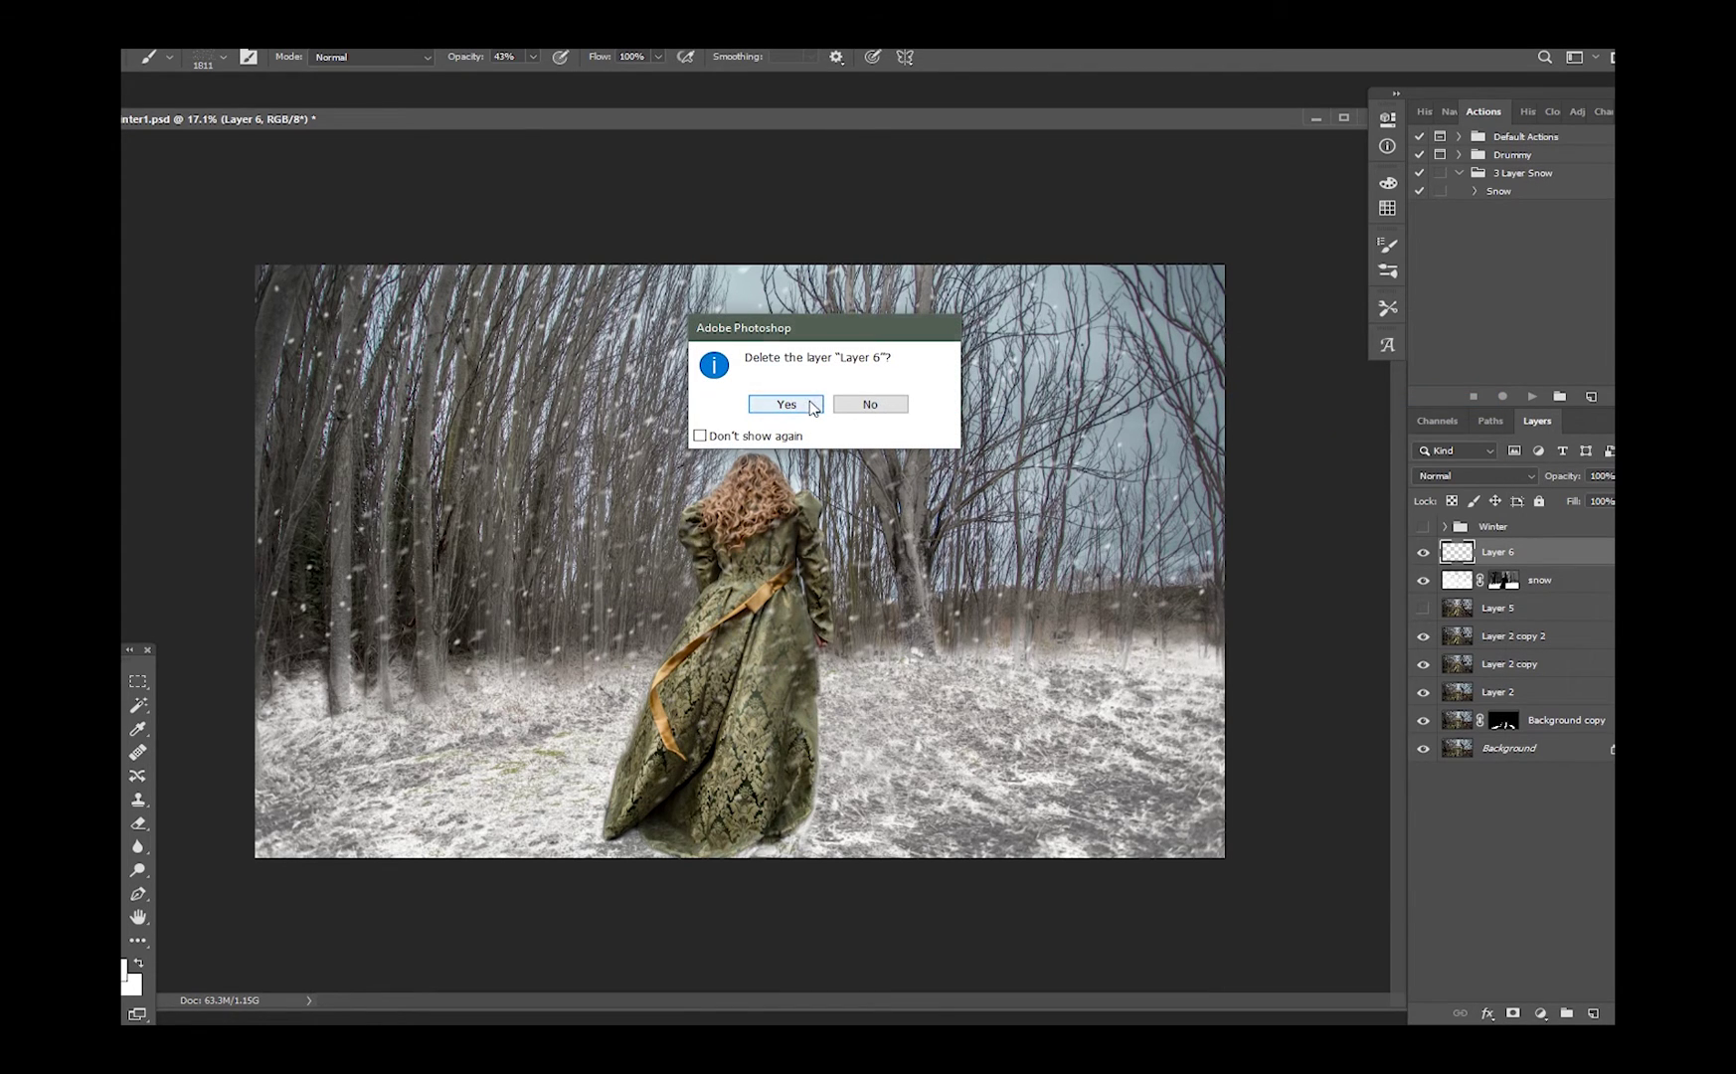
click(812, 408)
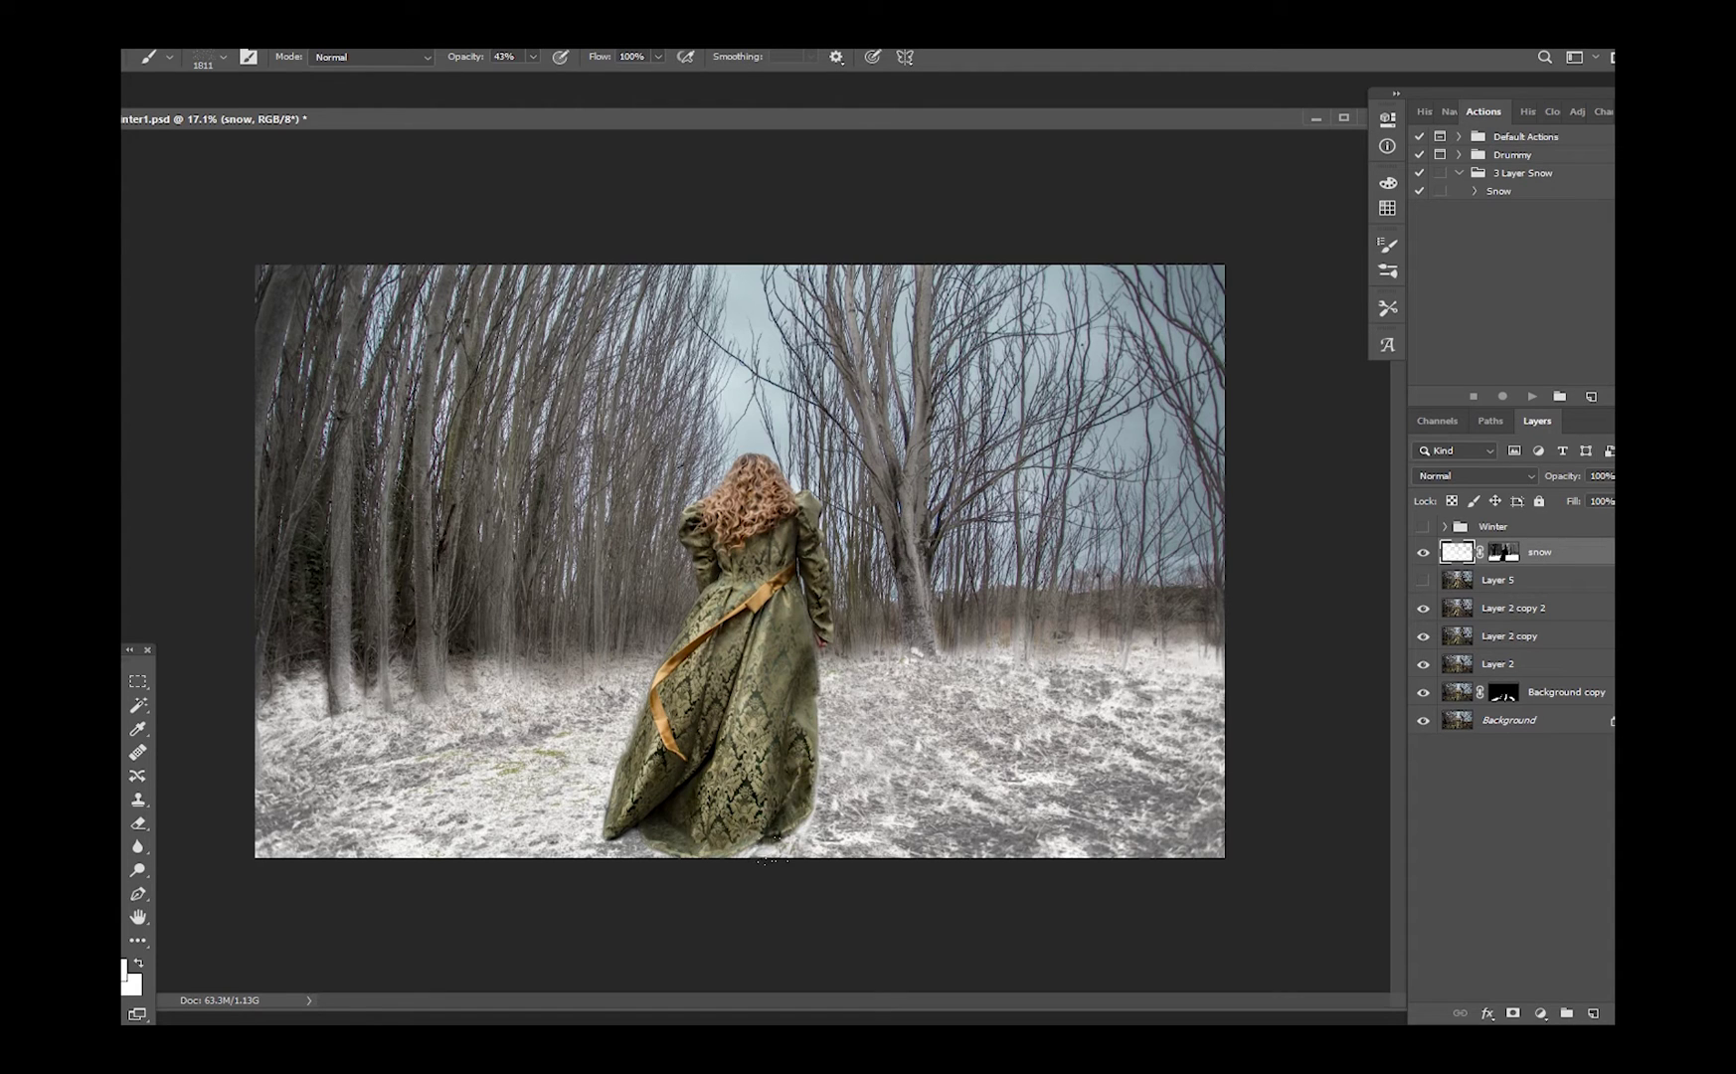
Run the Snow action from the 3 Layer Snow set on the picture
click(1485, 193)
click(1473, 191)
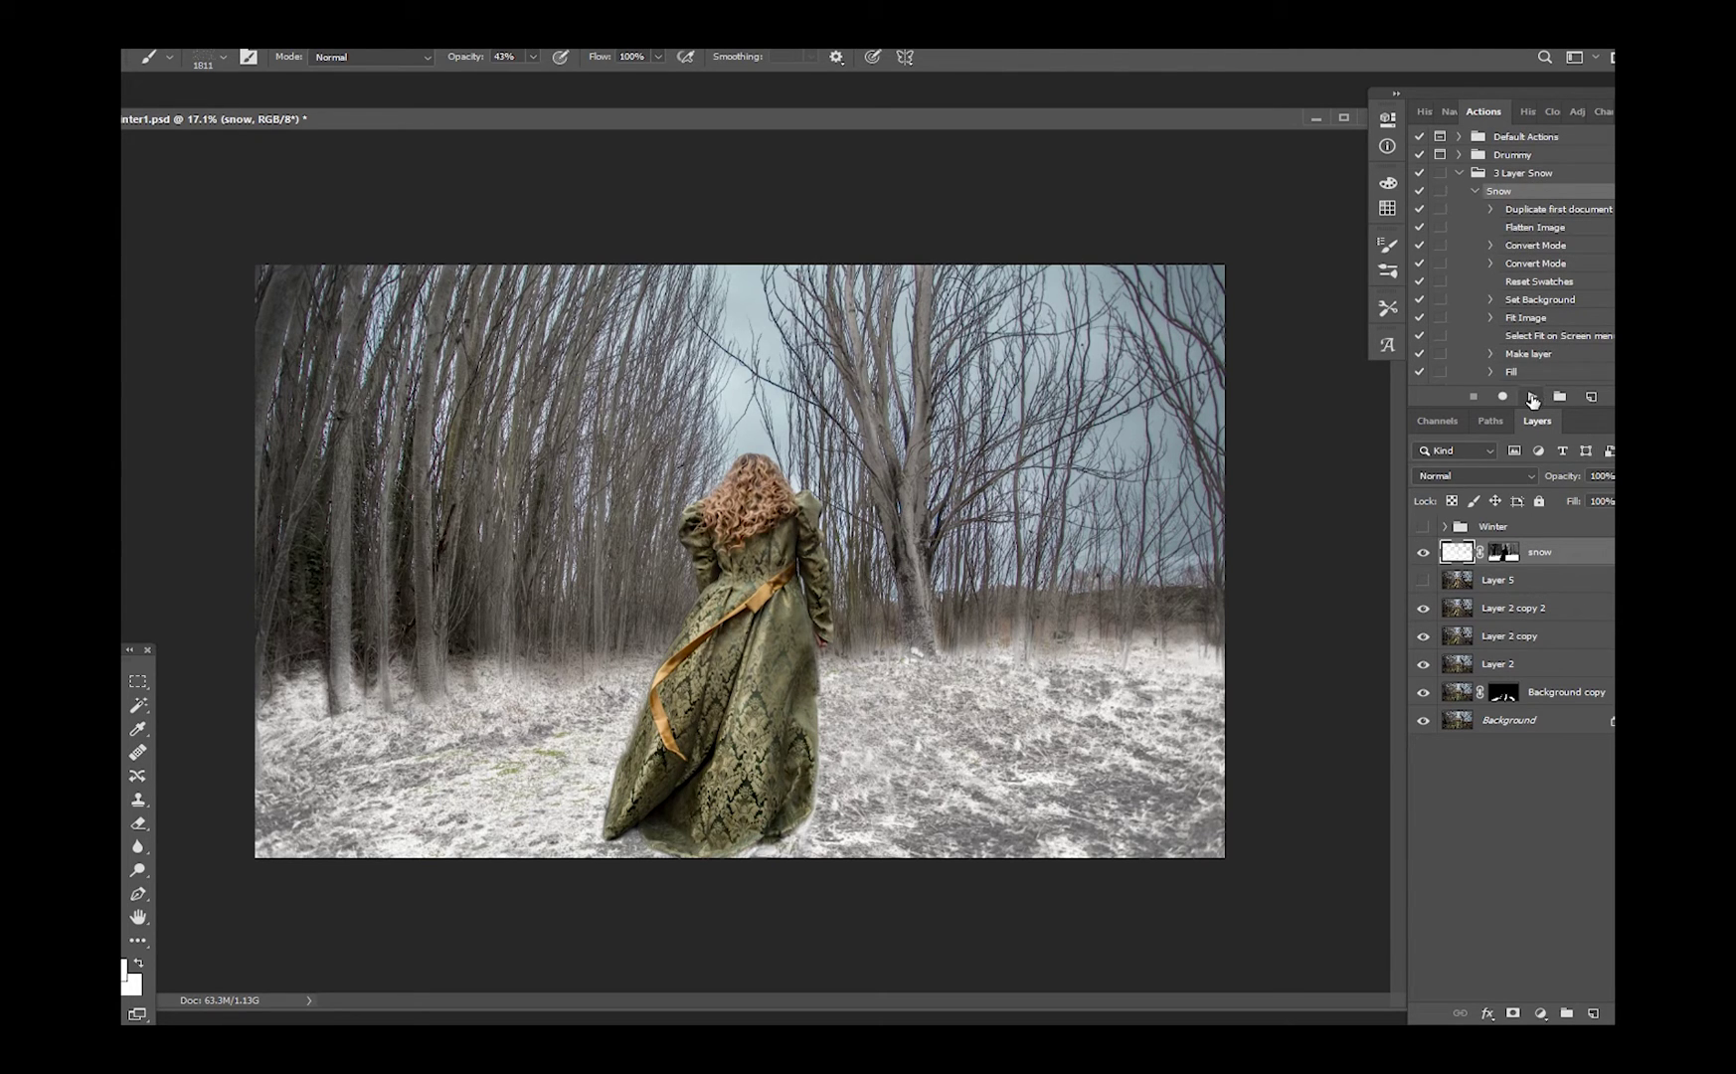
click(1532, 399)
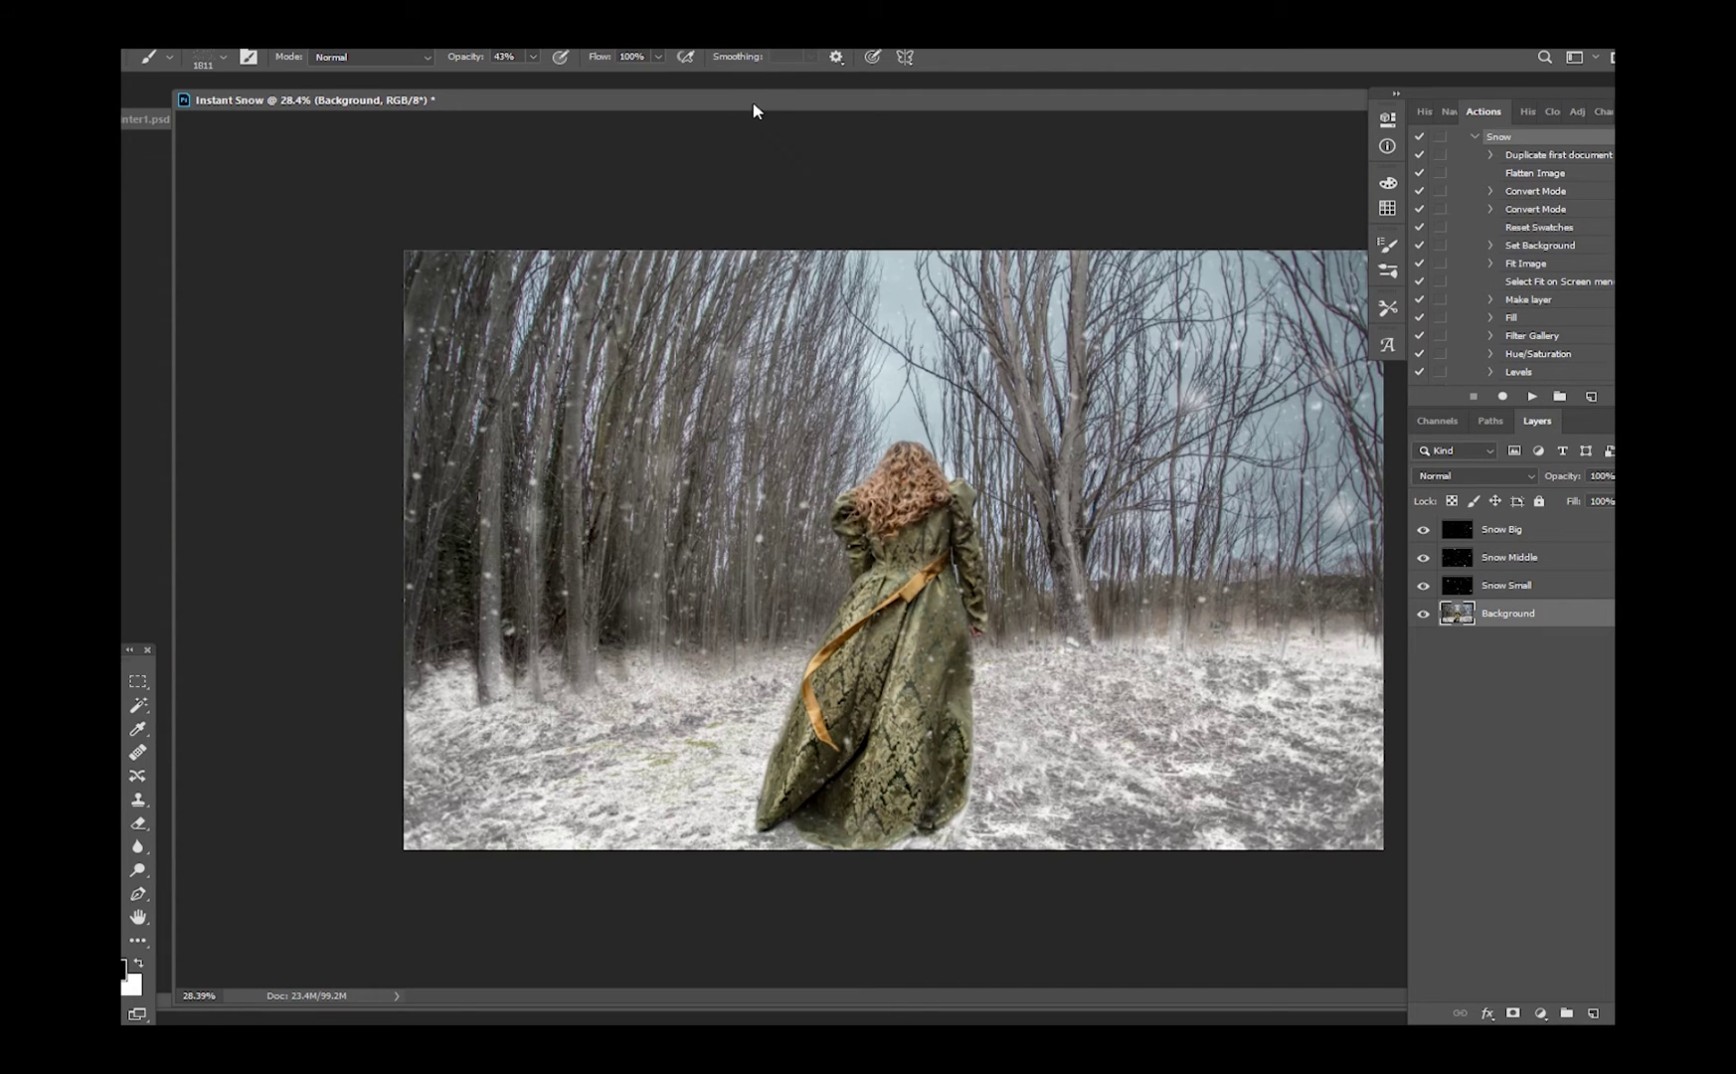
Move the Instant Snow window aside and copy its Snow Small, Snow Middle and Snow Big layers into the Winter1.psd document
drag(766, 102, 698, 96)
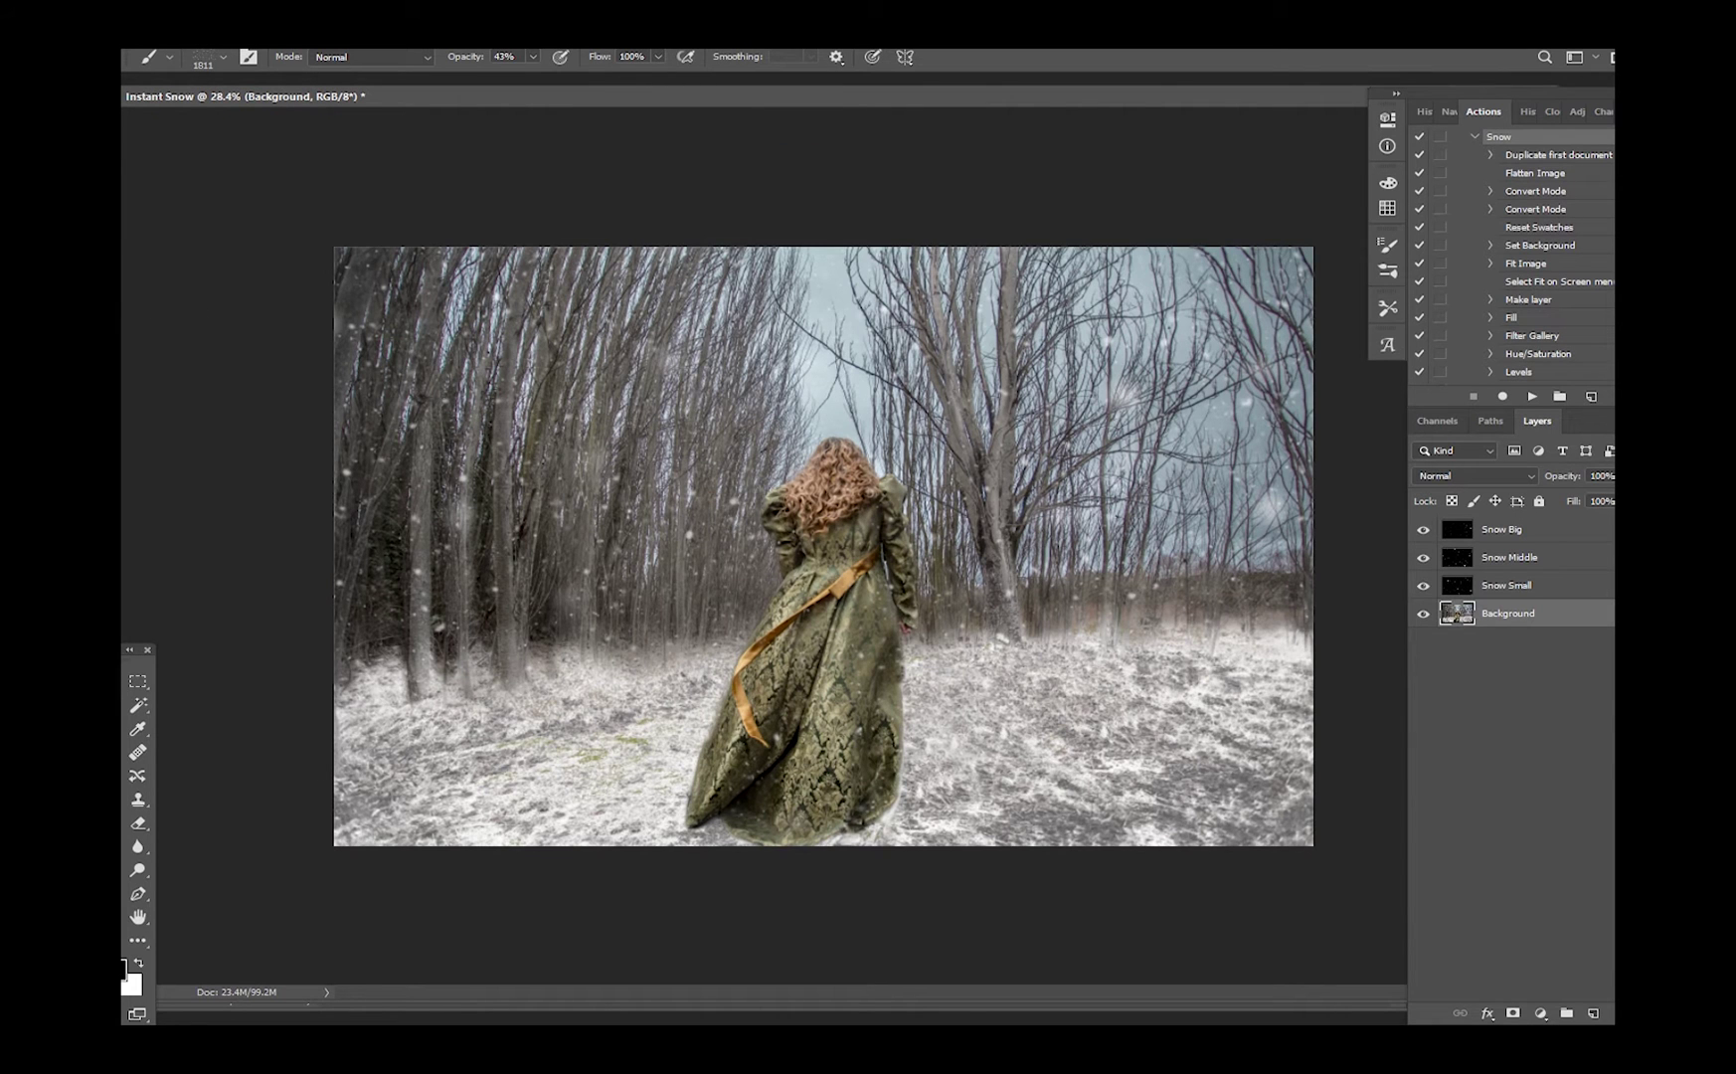
drag(243, 97, 465, 627)
click(1471, 589)
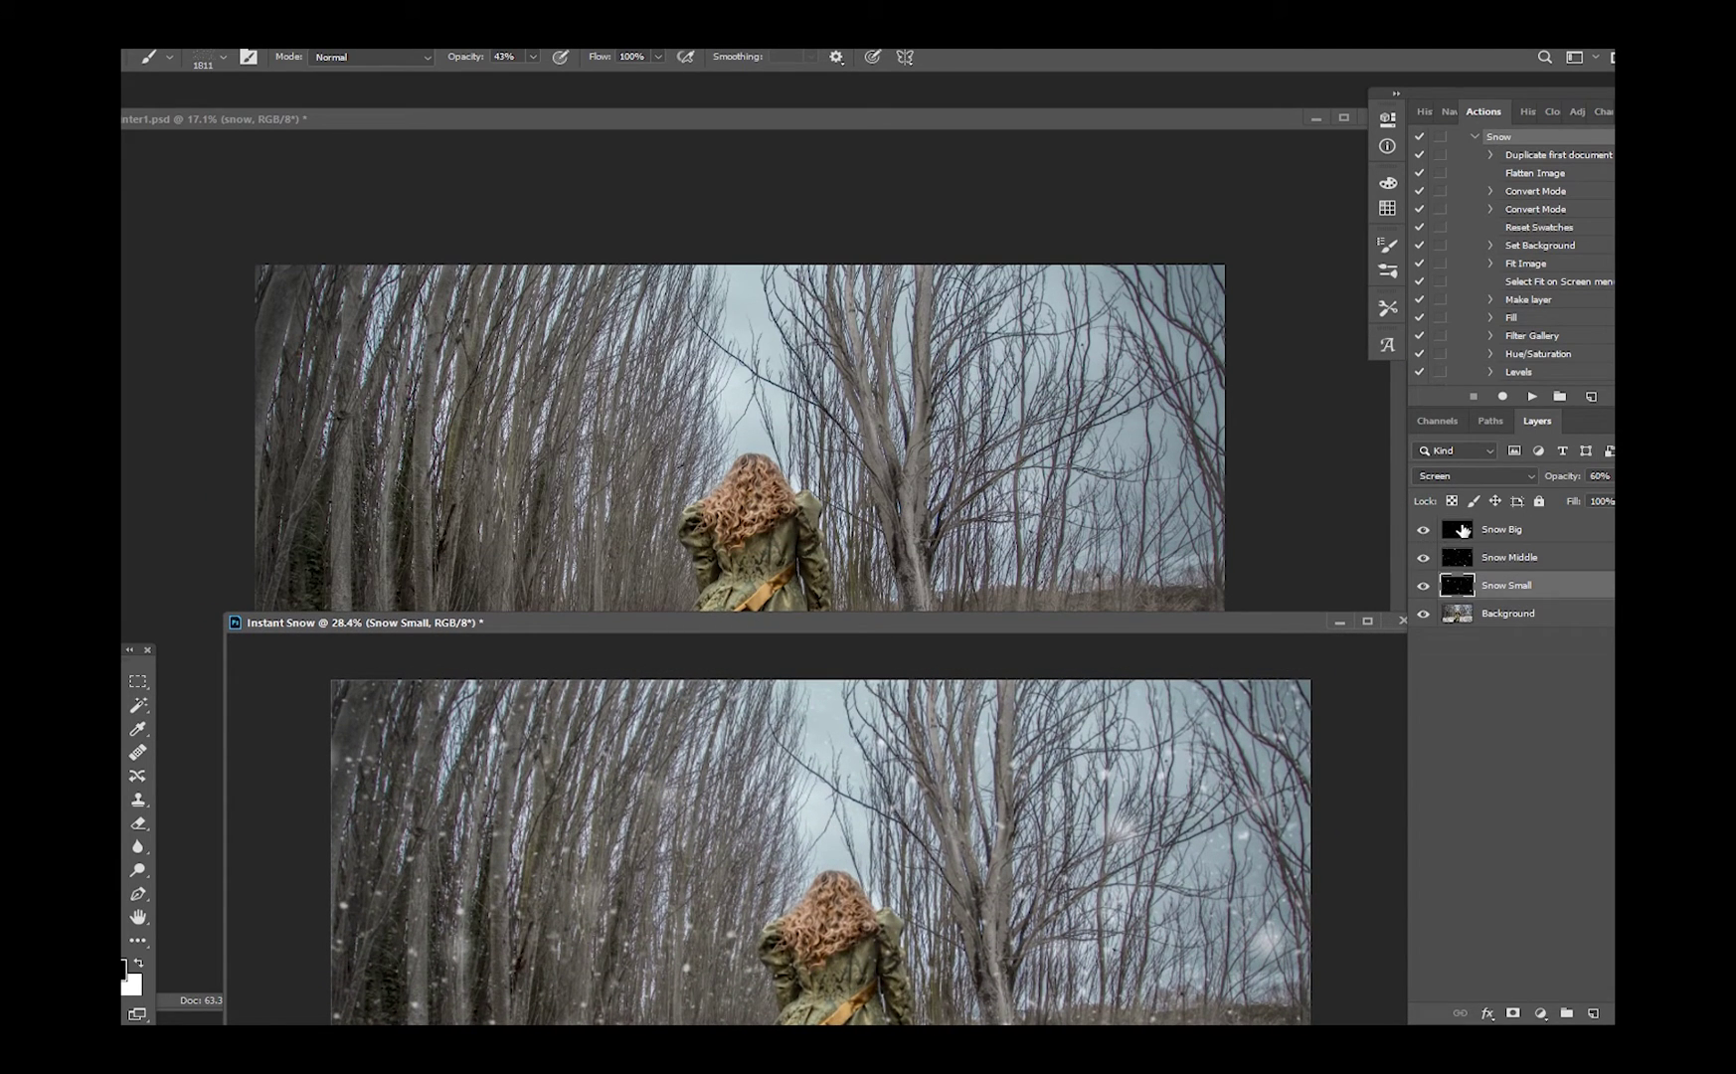
shift+click(1459, 530)
key(v)
drag(758, 683, 817, 848)
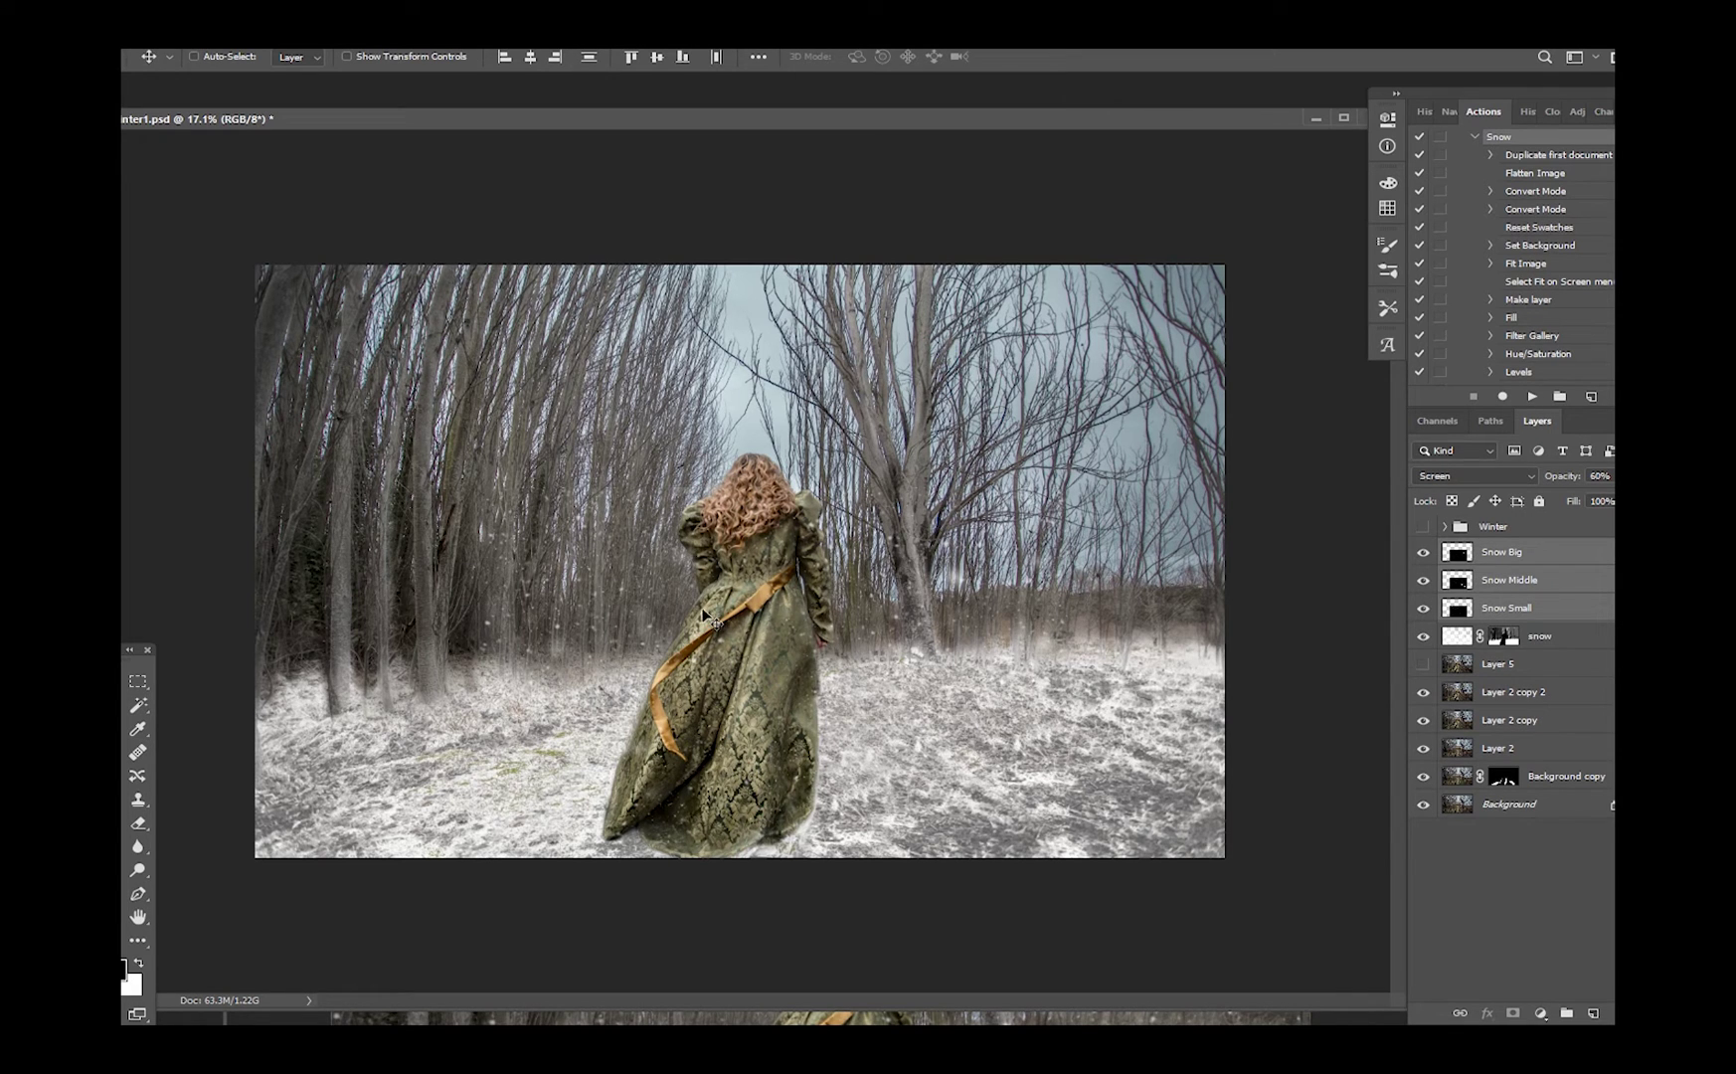
Free-transform the three copied snow layers together so the falling snow covers the whole picture
click(204, 45)
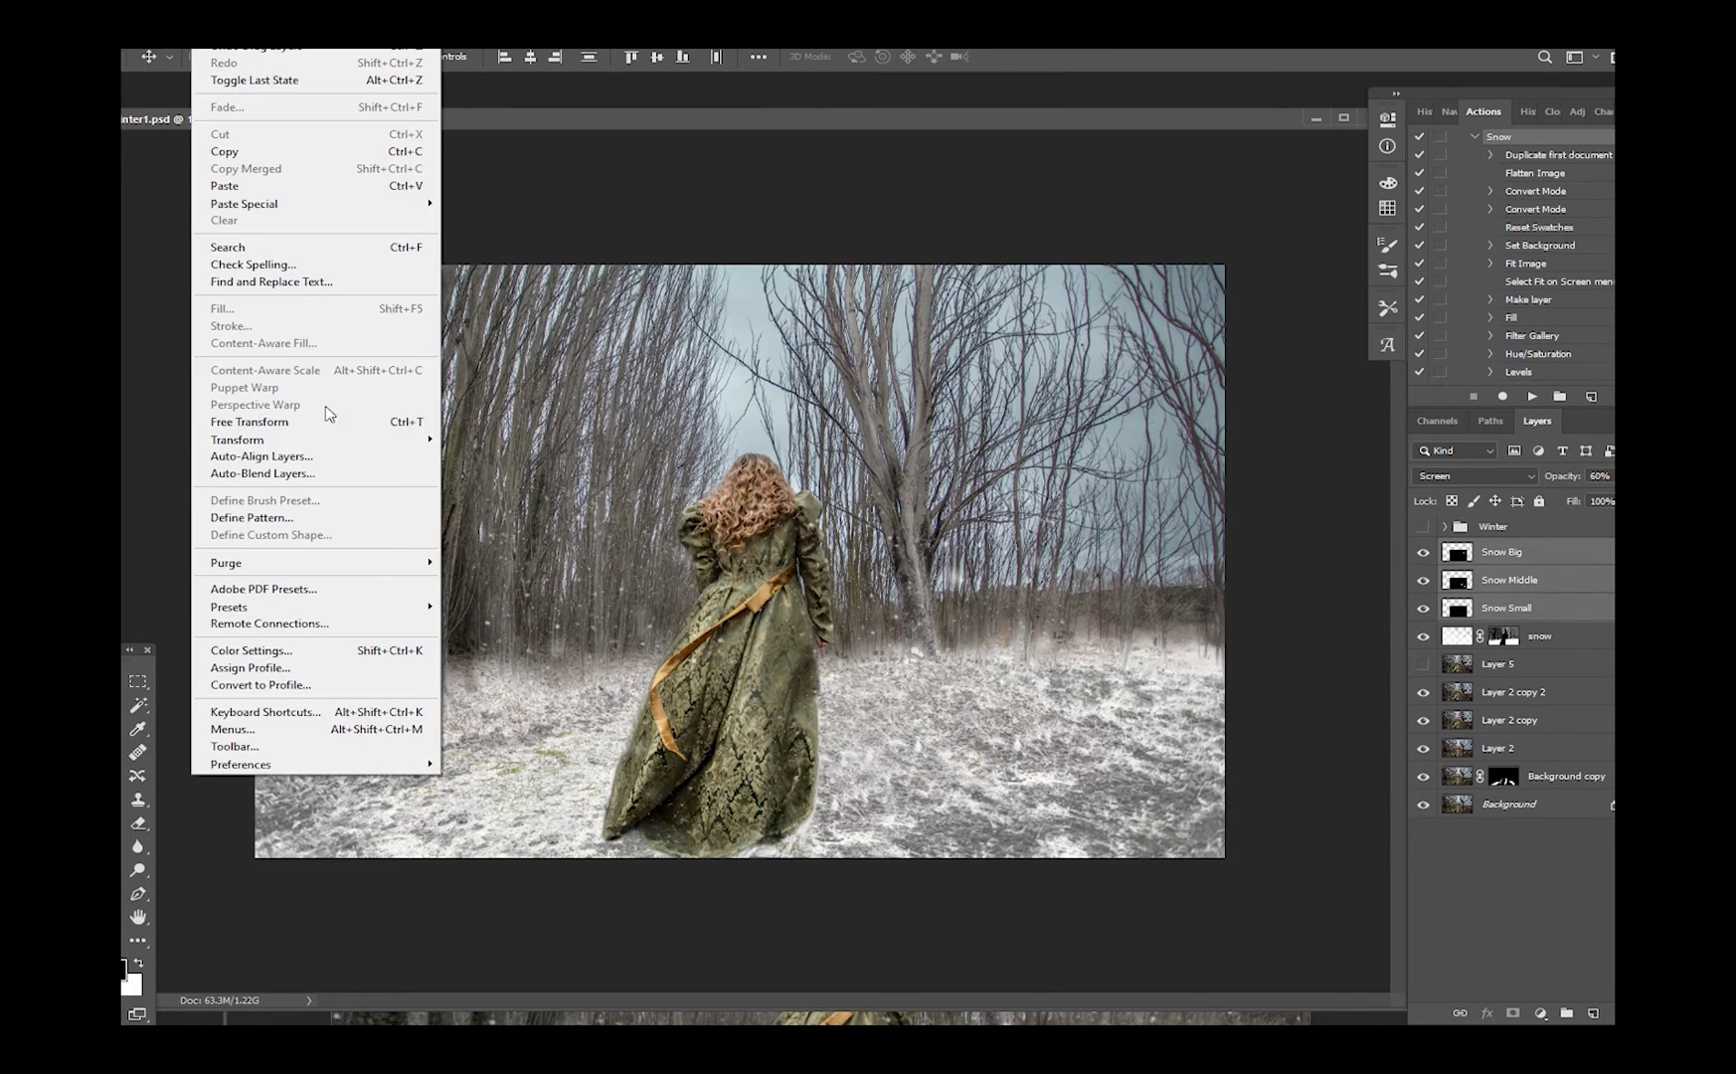
click(329, 414)
drag(482, 487, 135, 276)
drag(353, 439, 469, 429)
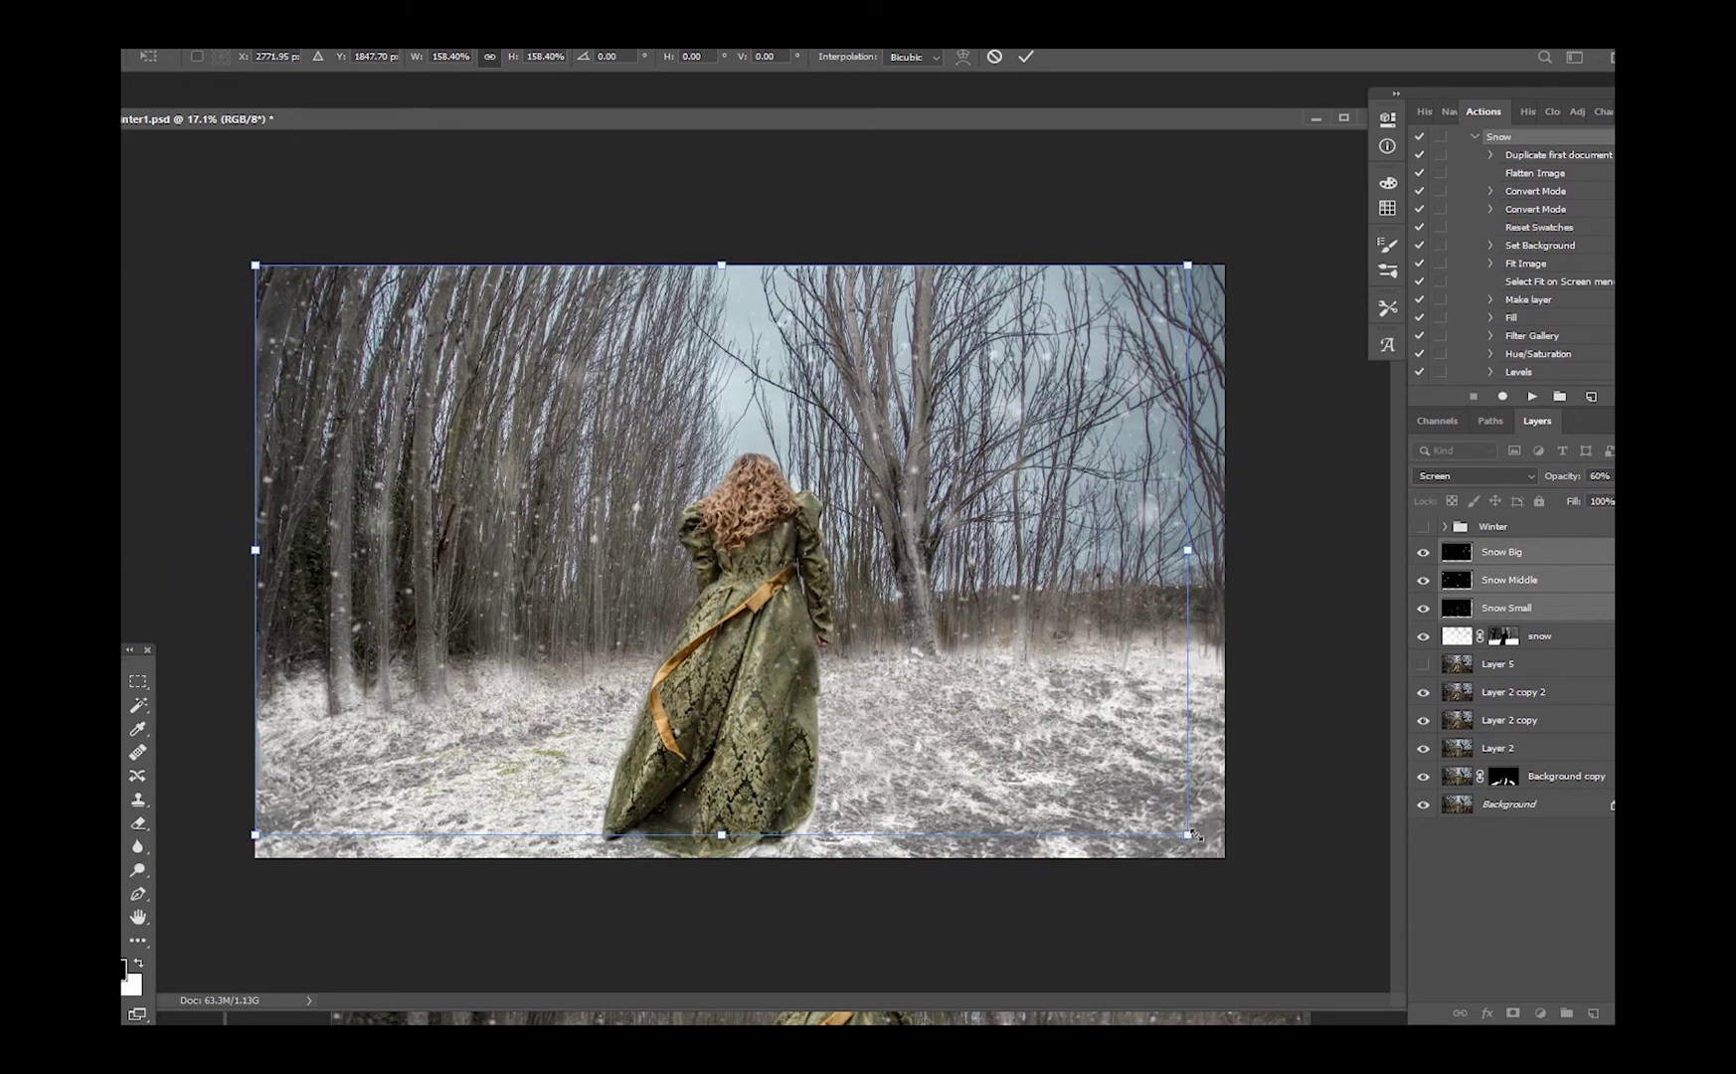
mouse_move(1194, 835)
mouse_down()
mouse_move(1238, 865)
mouse_move(1178, 825)
mouse_up()
key(Return)
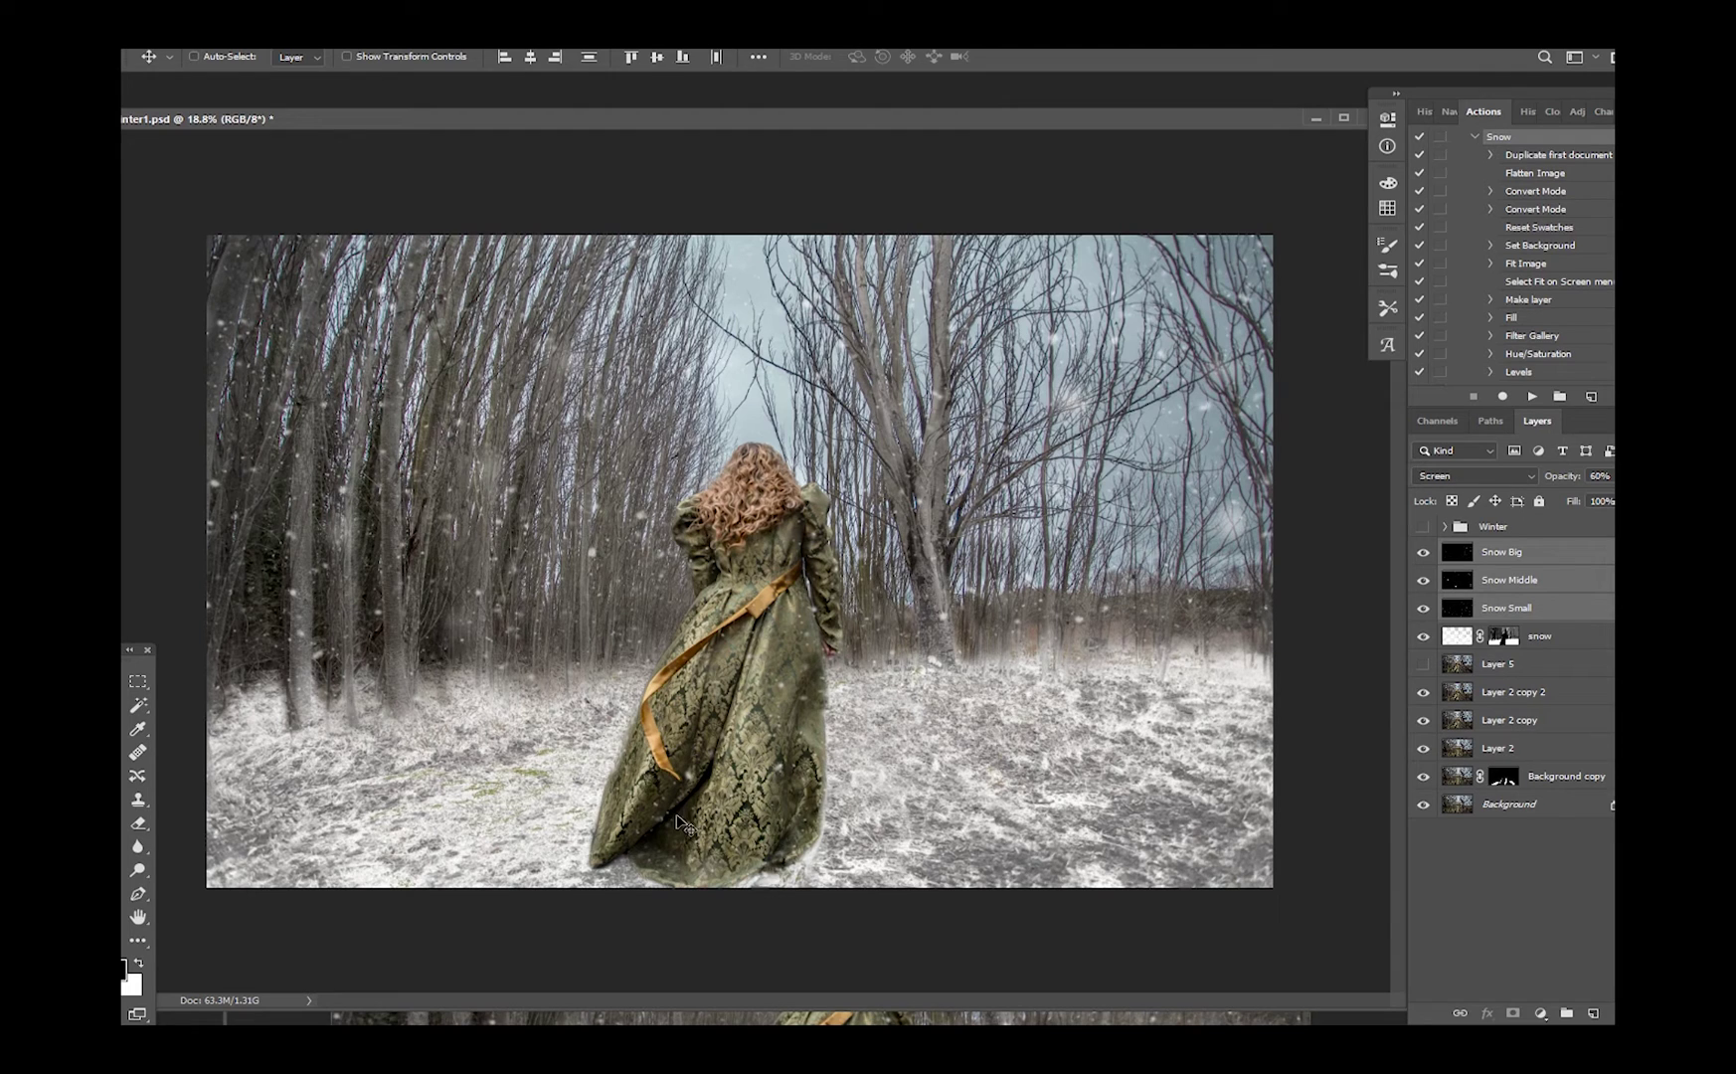
Compare the falling-snow layers, hide all three along with the snow layer, and show the Winter group
click(1422, 553)
click(1421, 553)
click(1422, 581)
drag(1423, 548, 1420, 640)
click(1421, 637)
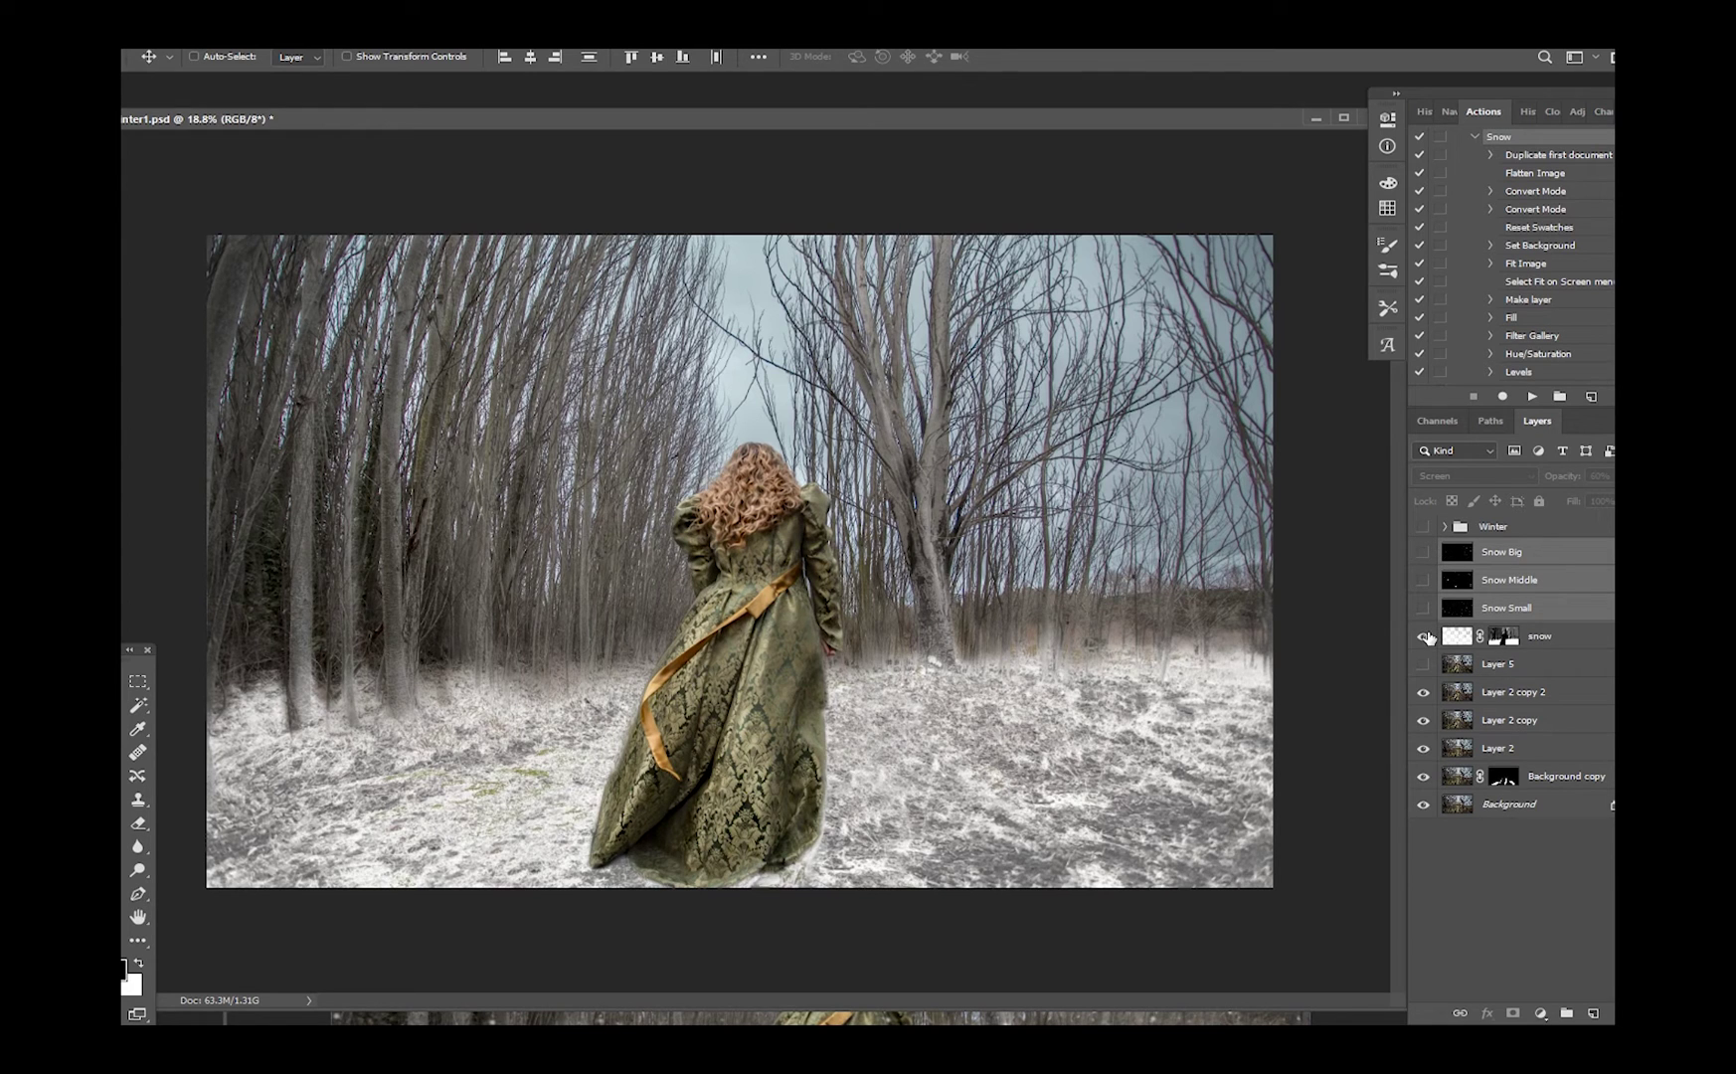
click(1424, 638)
click(1423, 527)
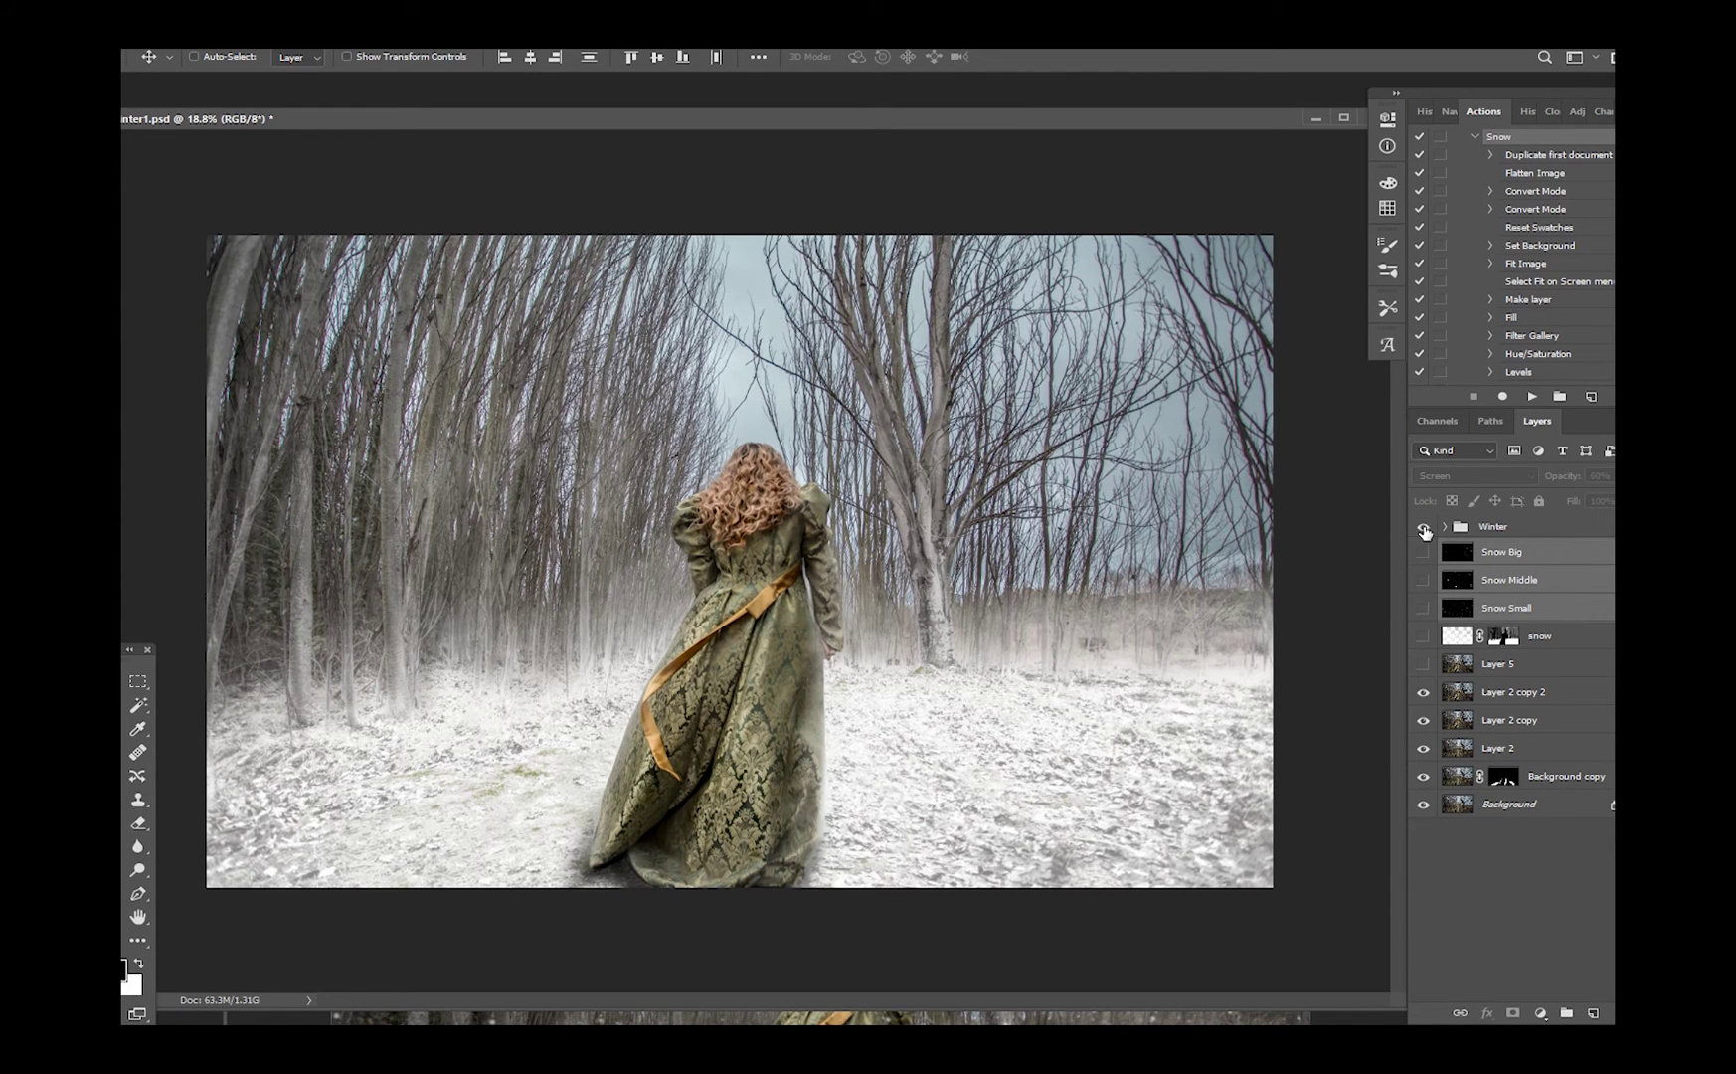
Expand the Winter group and show its hidden layers one after another, from Layer 4 up to Layer 5 copy
click(1446, 527)
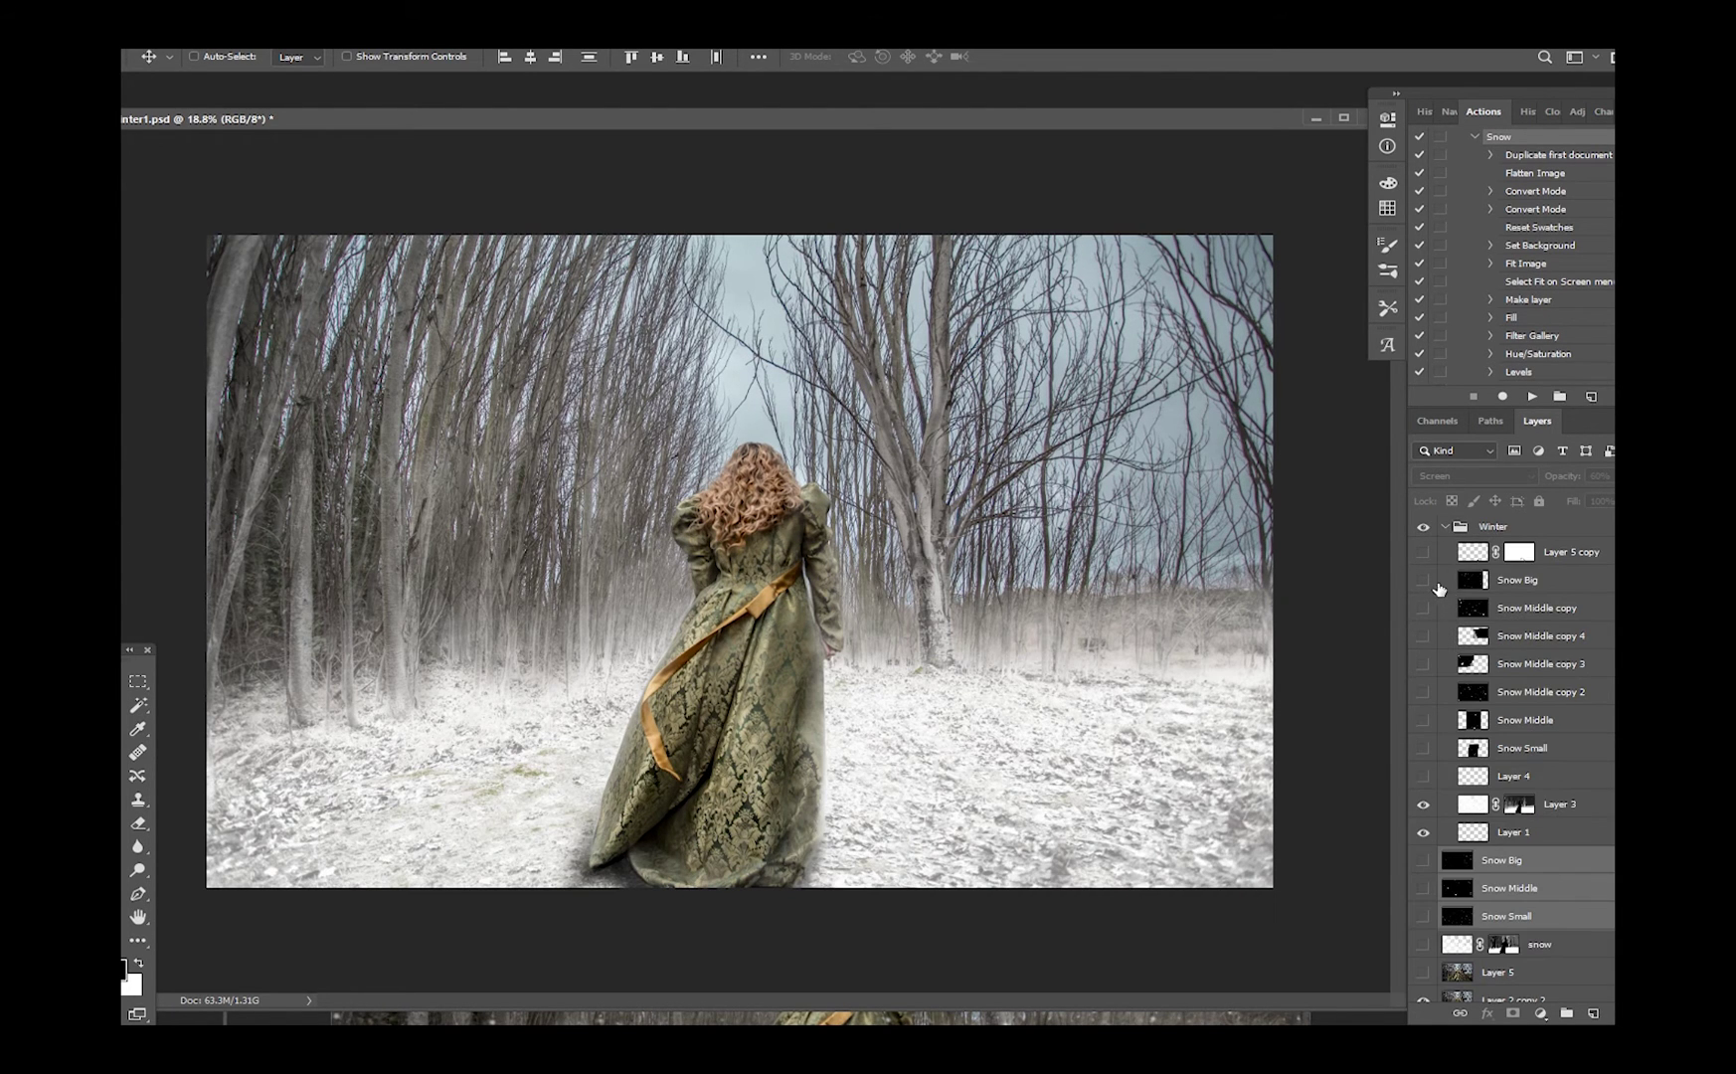
scroll(1424, 852, down, 4)
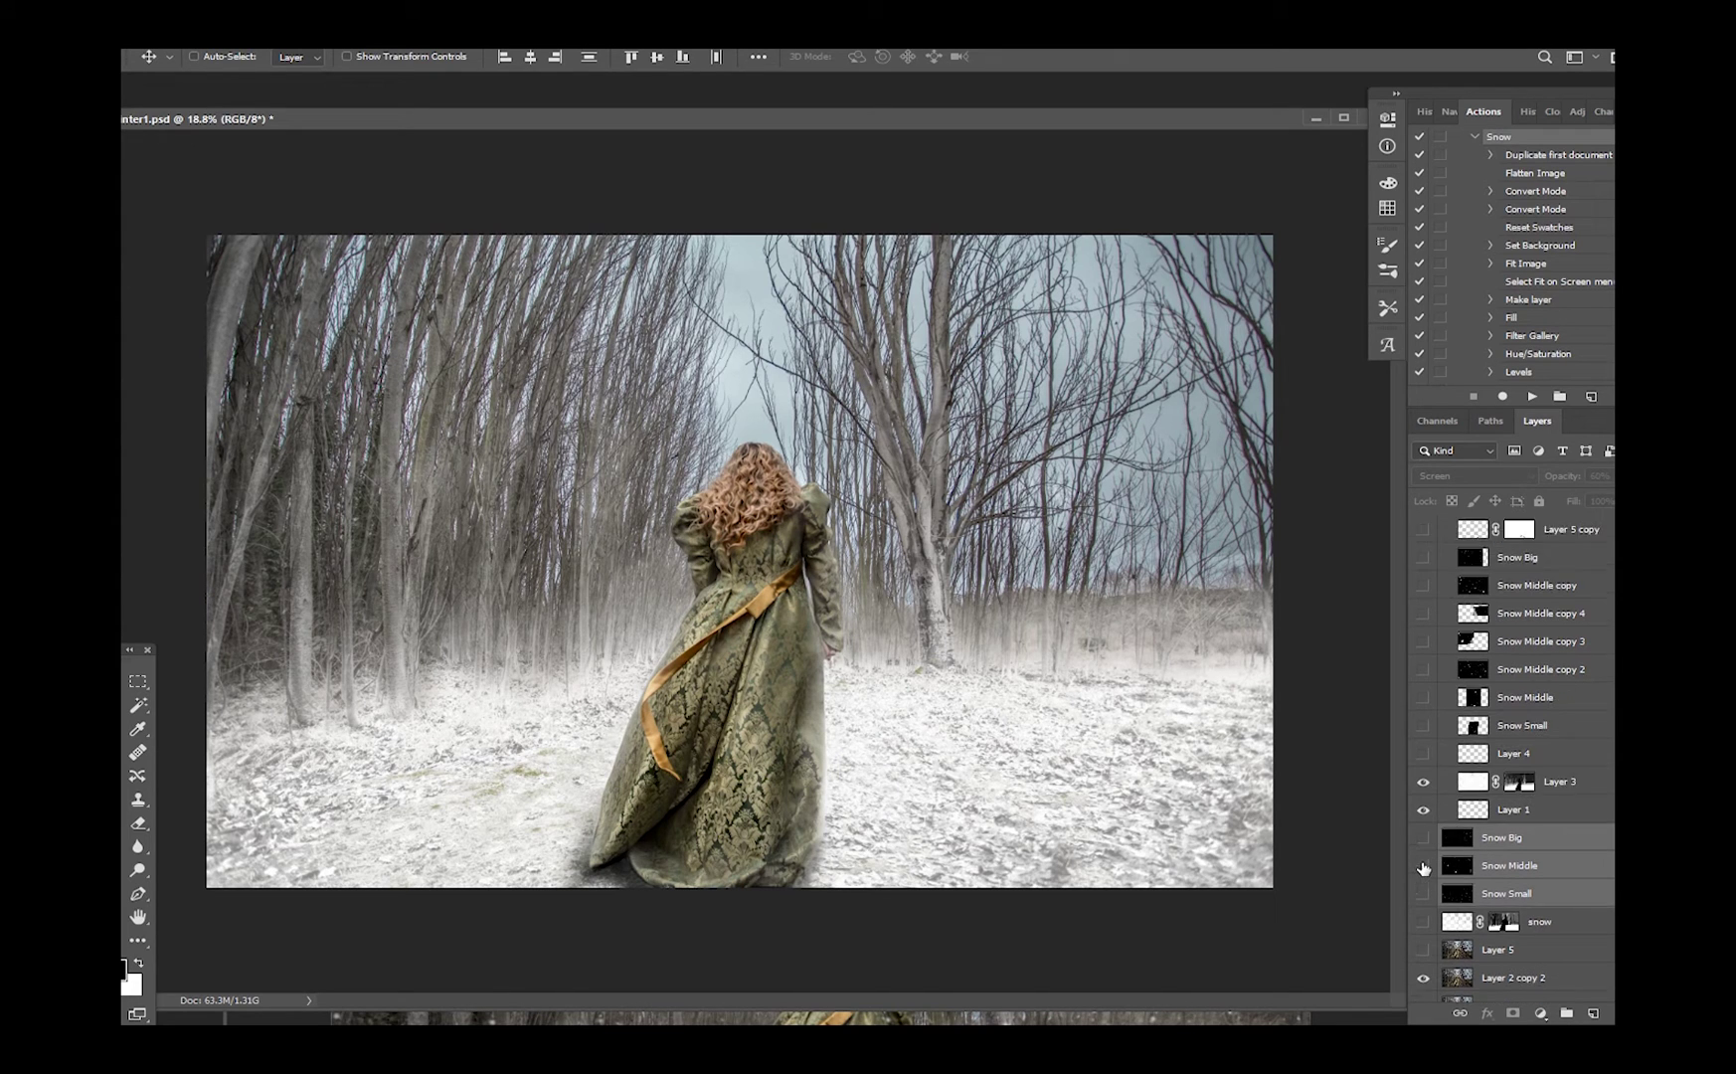
scroll(1424, 835, down, 1)
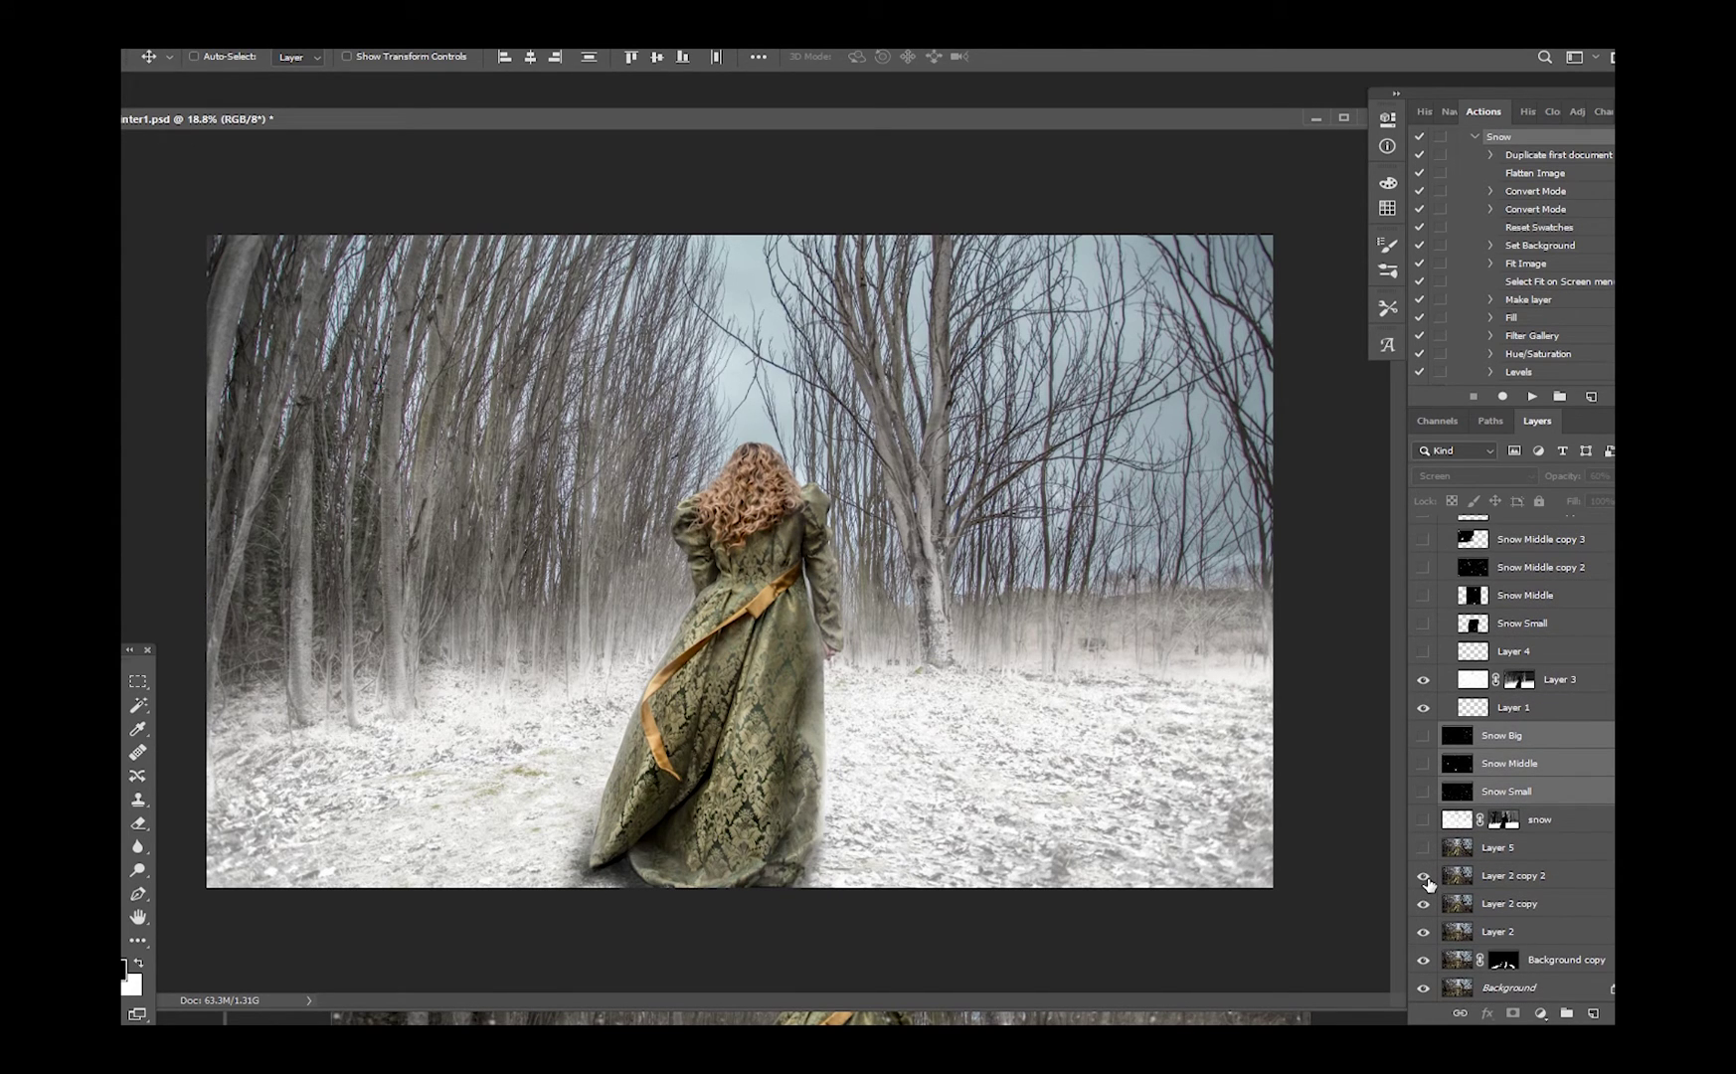
mouse_move(1424, 877)
mouse_down()
mouse_move(1426, 972)
mouse_move(1425, 875)
mouse_up()
scroll(1425, 627, up, 1)
click(1423, 640)
click(1423, 613)
click(1423, 584)
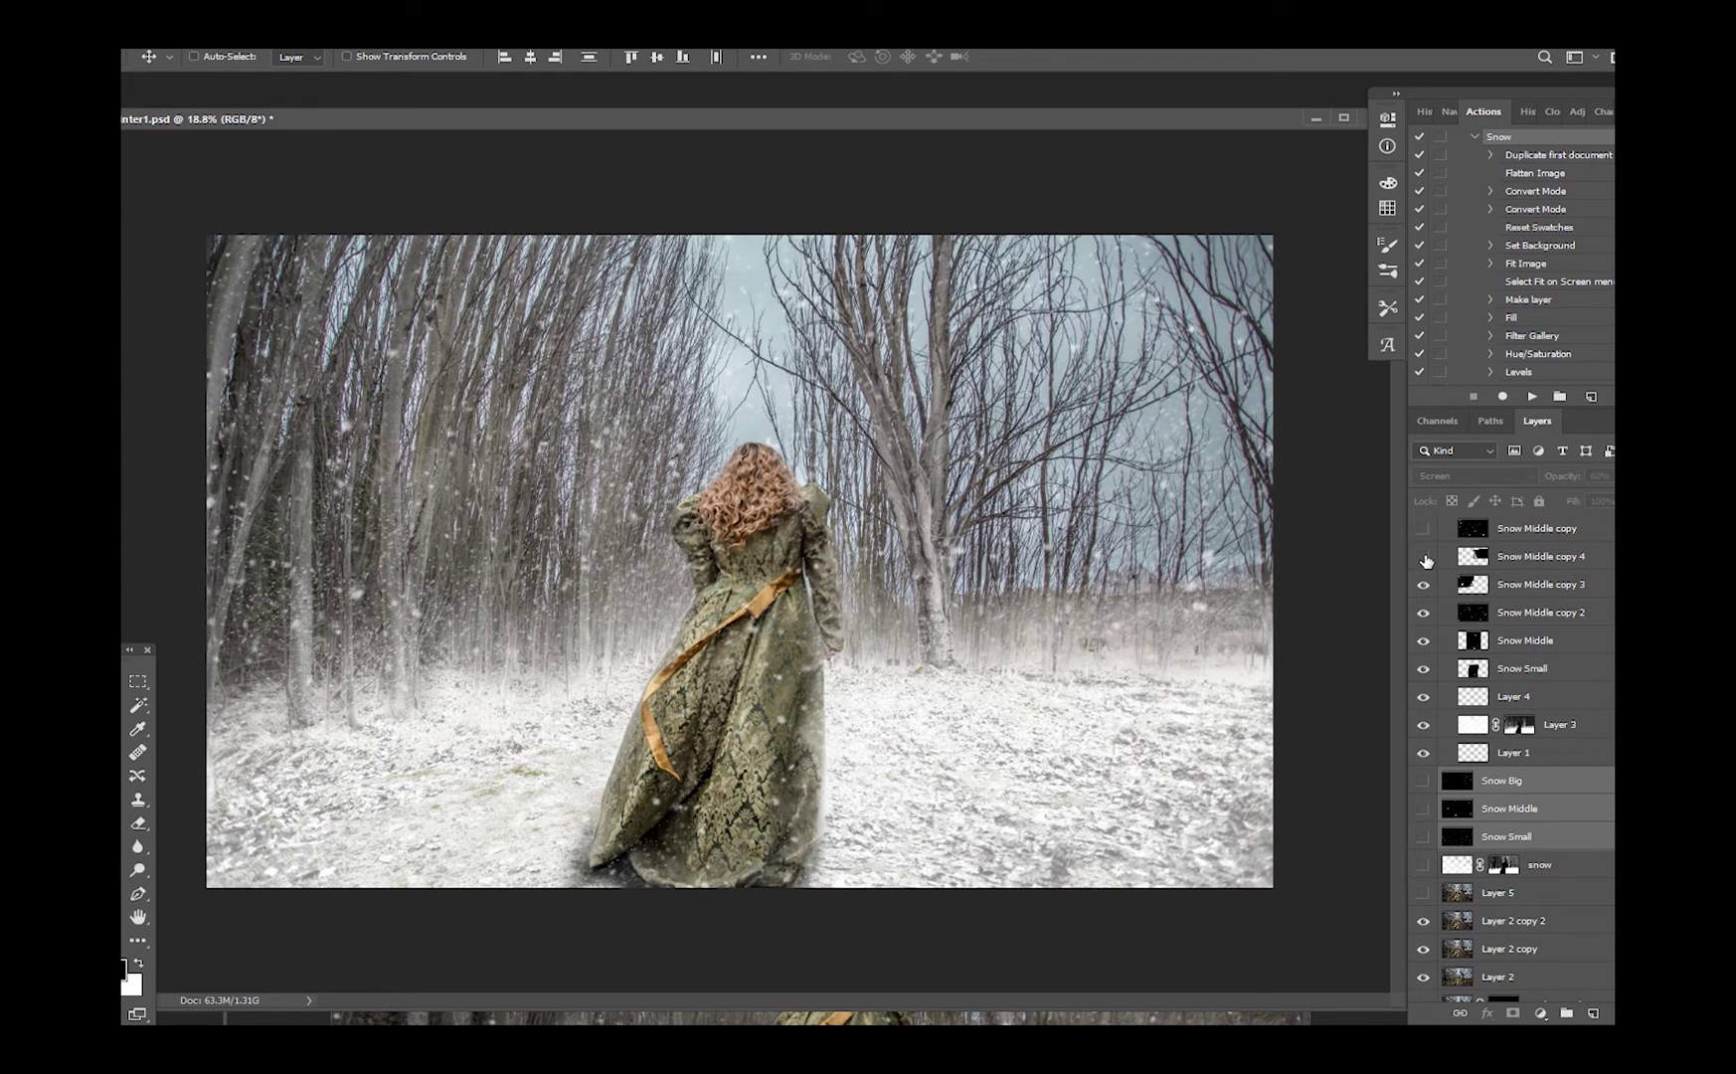
scroll(1426, 586, up, 2)
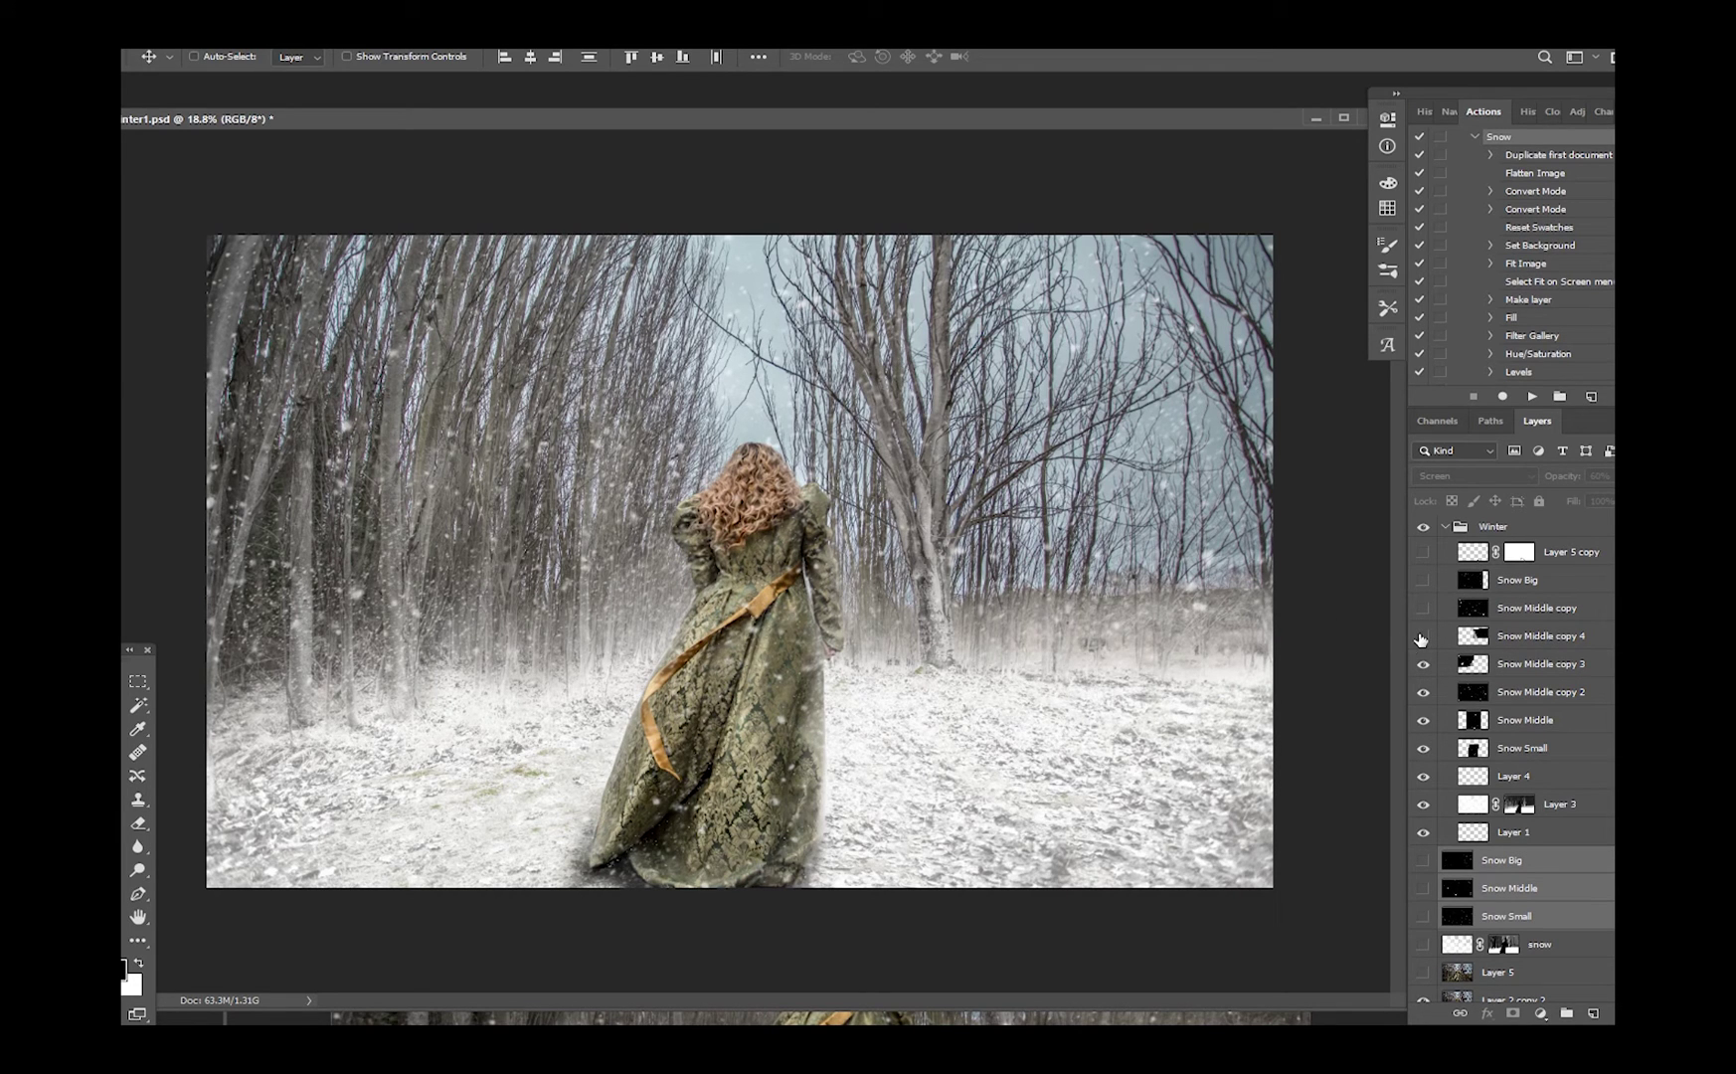
drag(1422, 639, 1422, 608)
click(1423, 581)
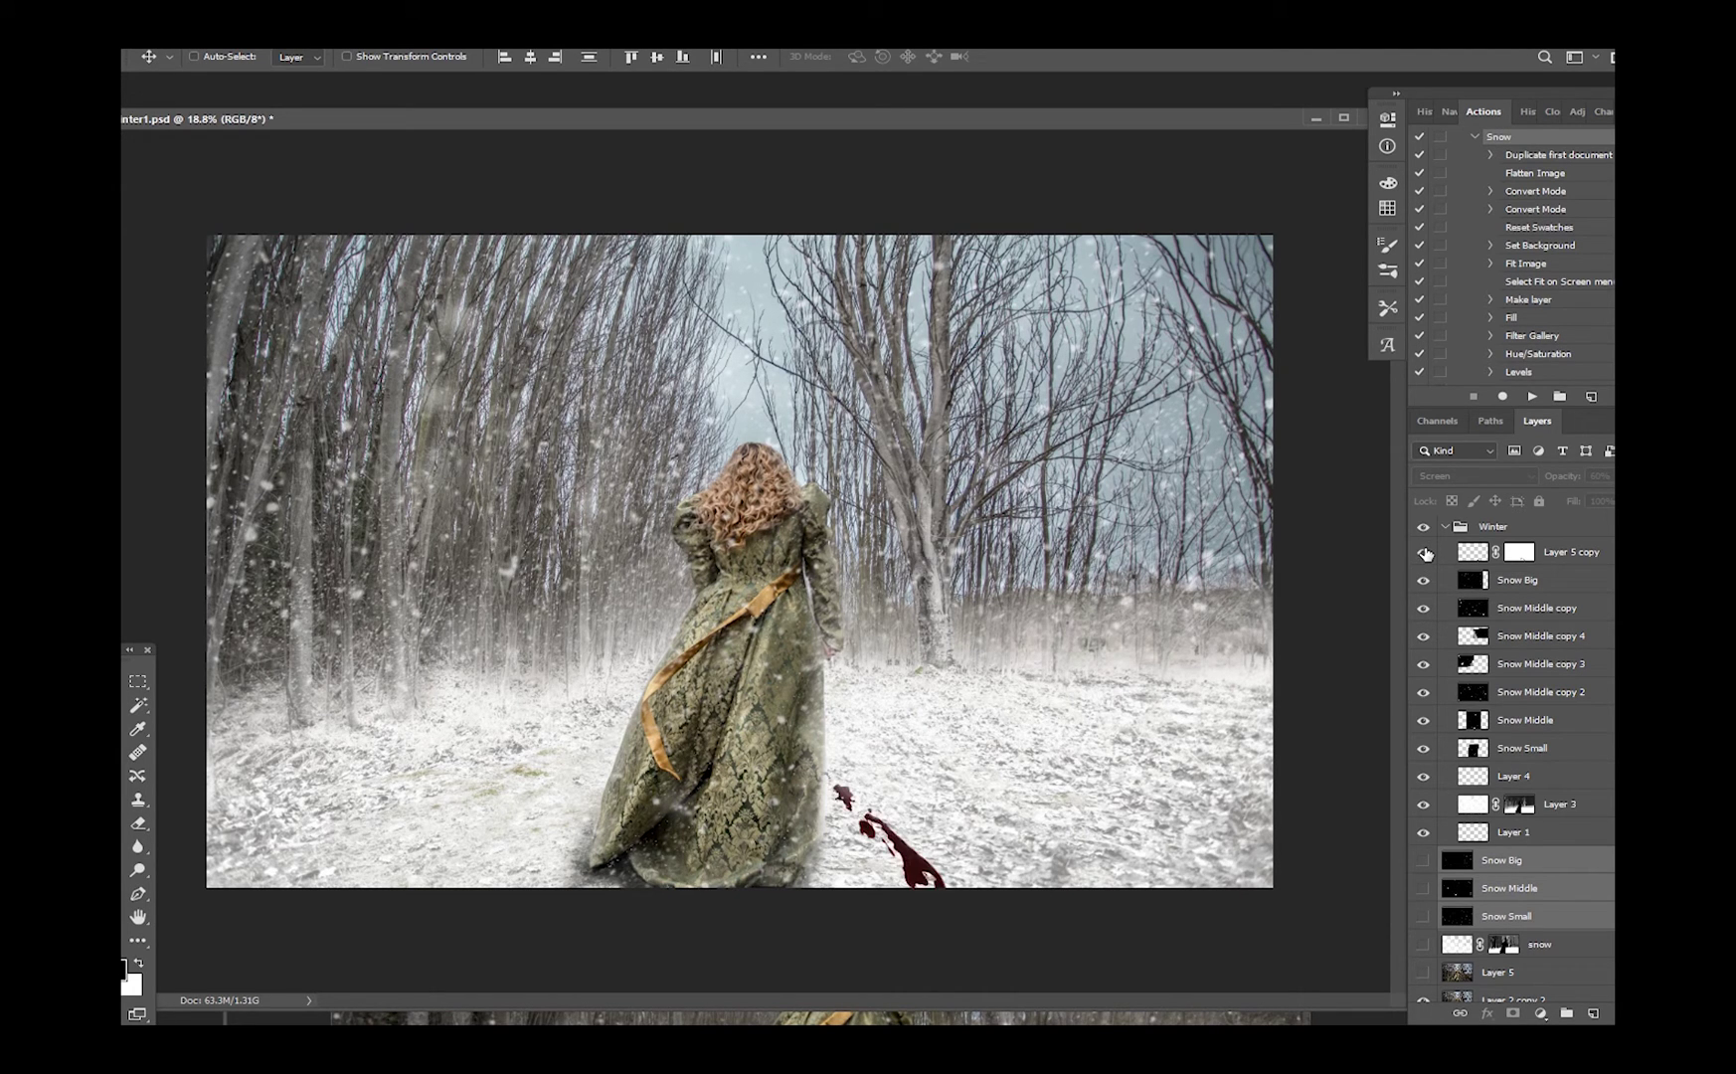
Hide the Winter group's layers again from Layer 5 copy down to Layer 4, leaving Layer 3 and Layer 1 visible
click(1425, 554)
click(1424, 580)
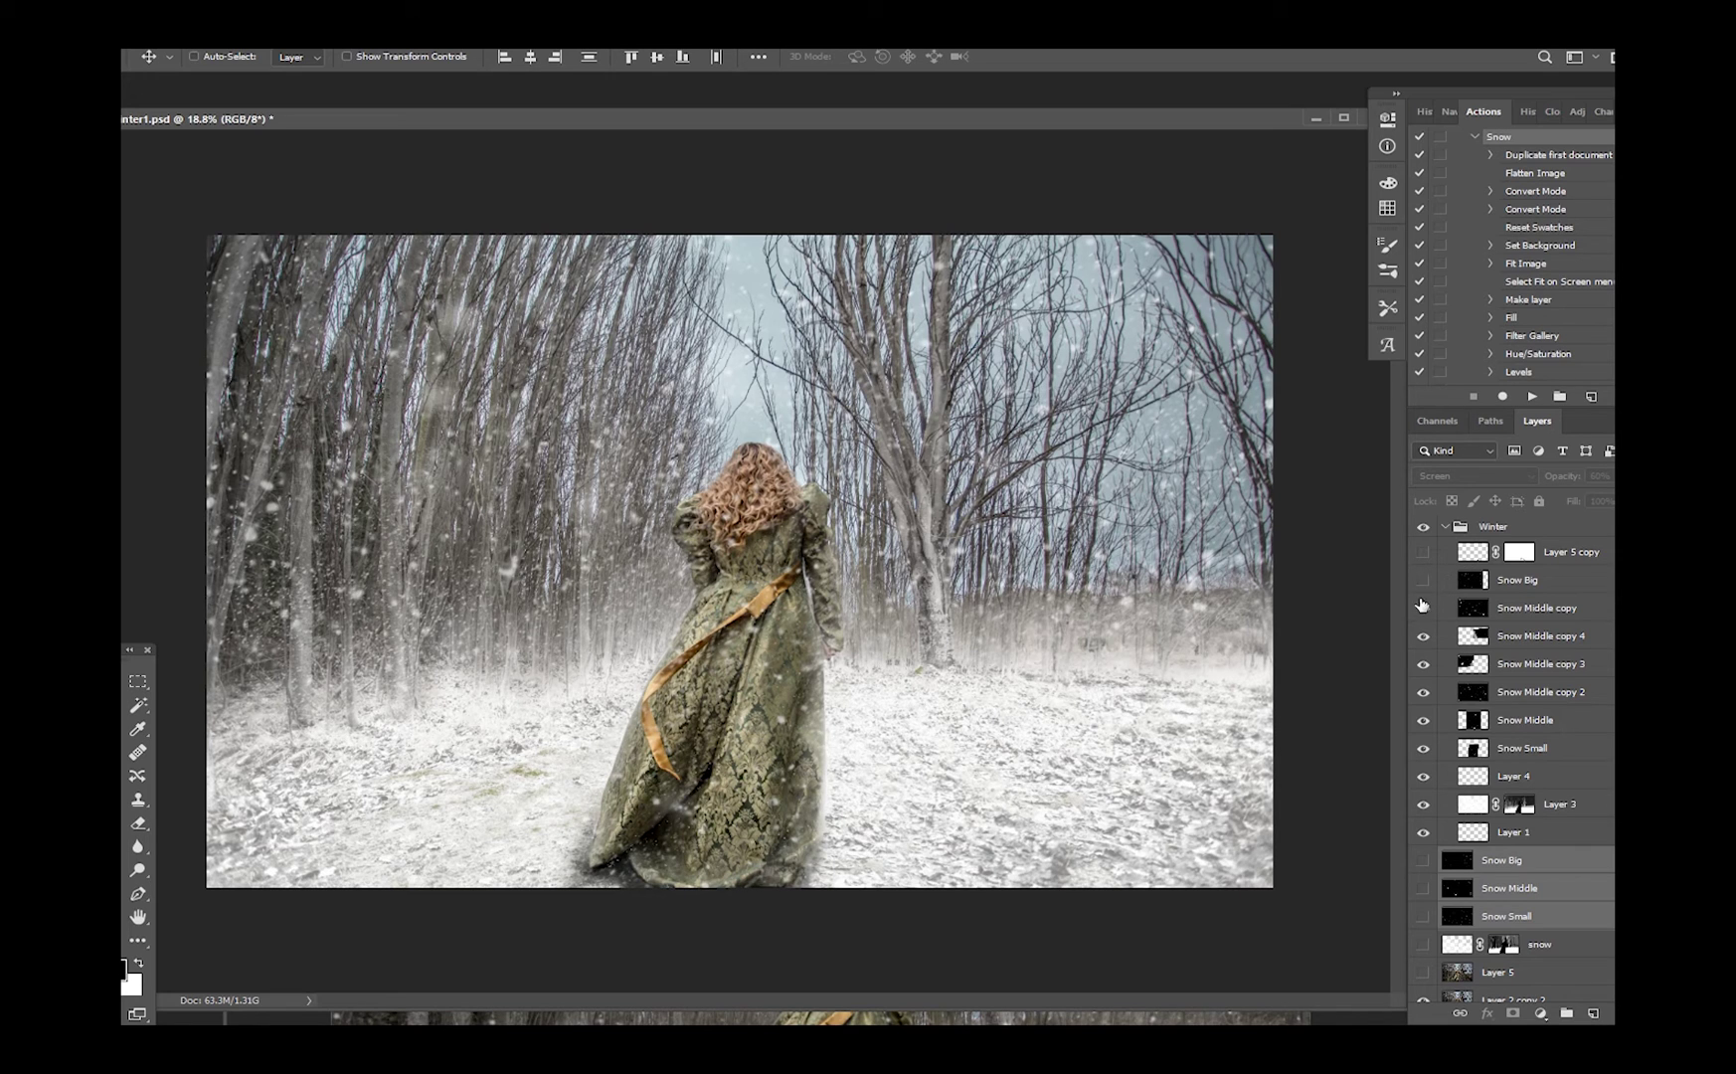
click(1424, 637)
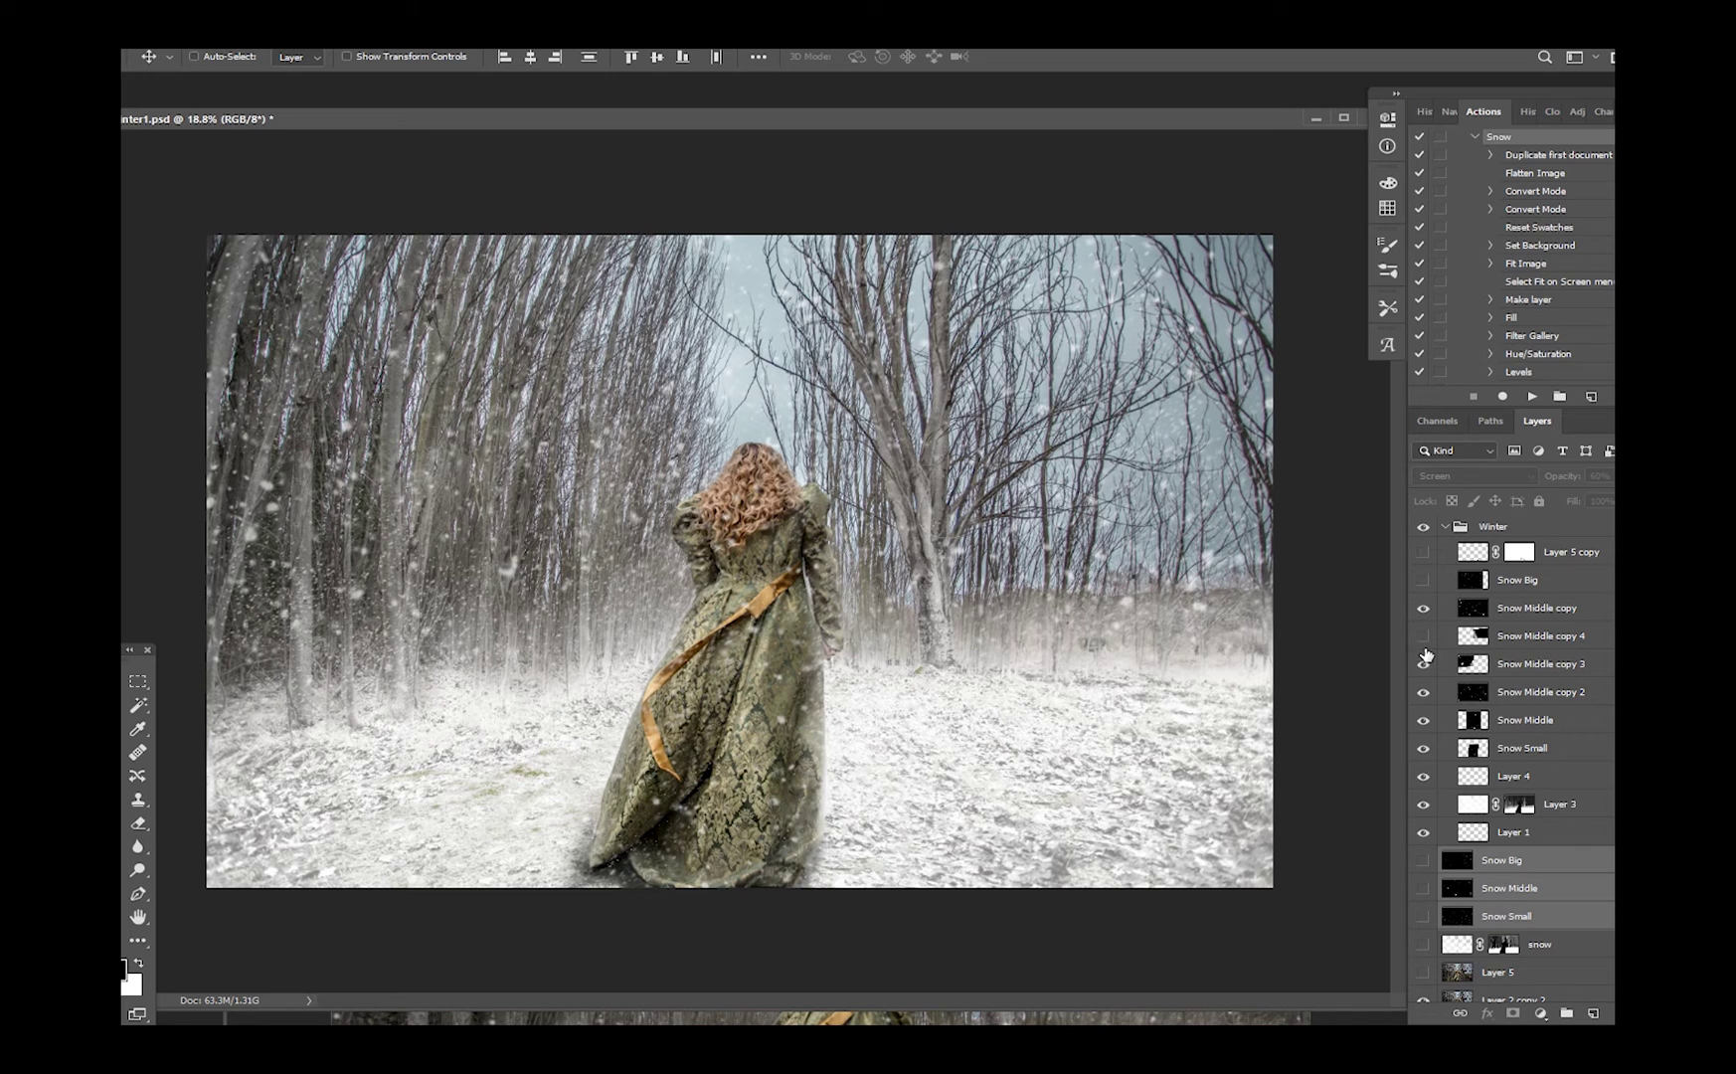
click(1423, 664)
click(1424, 694)
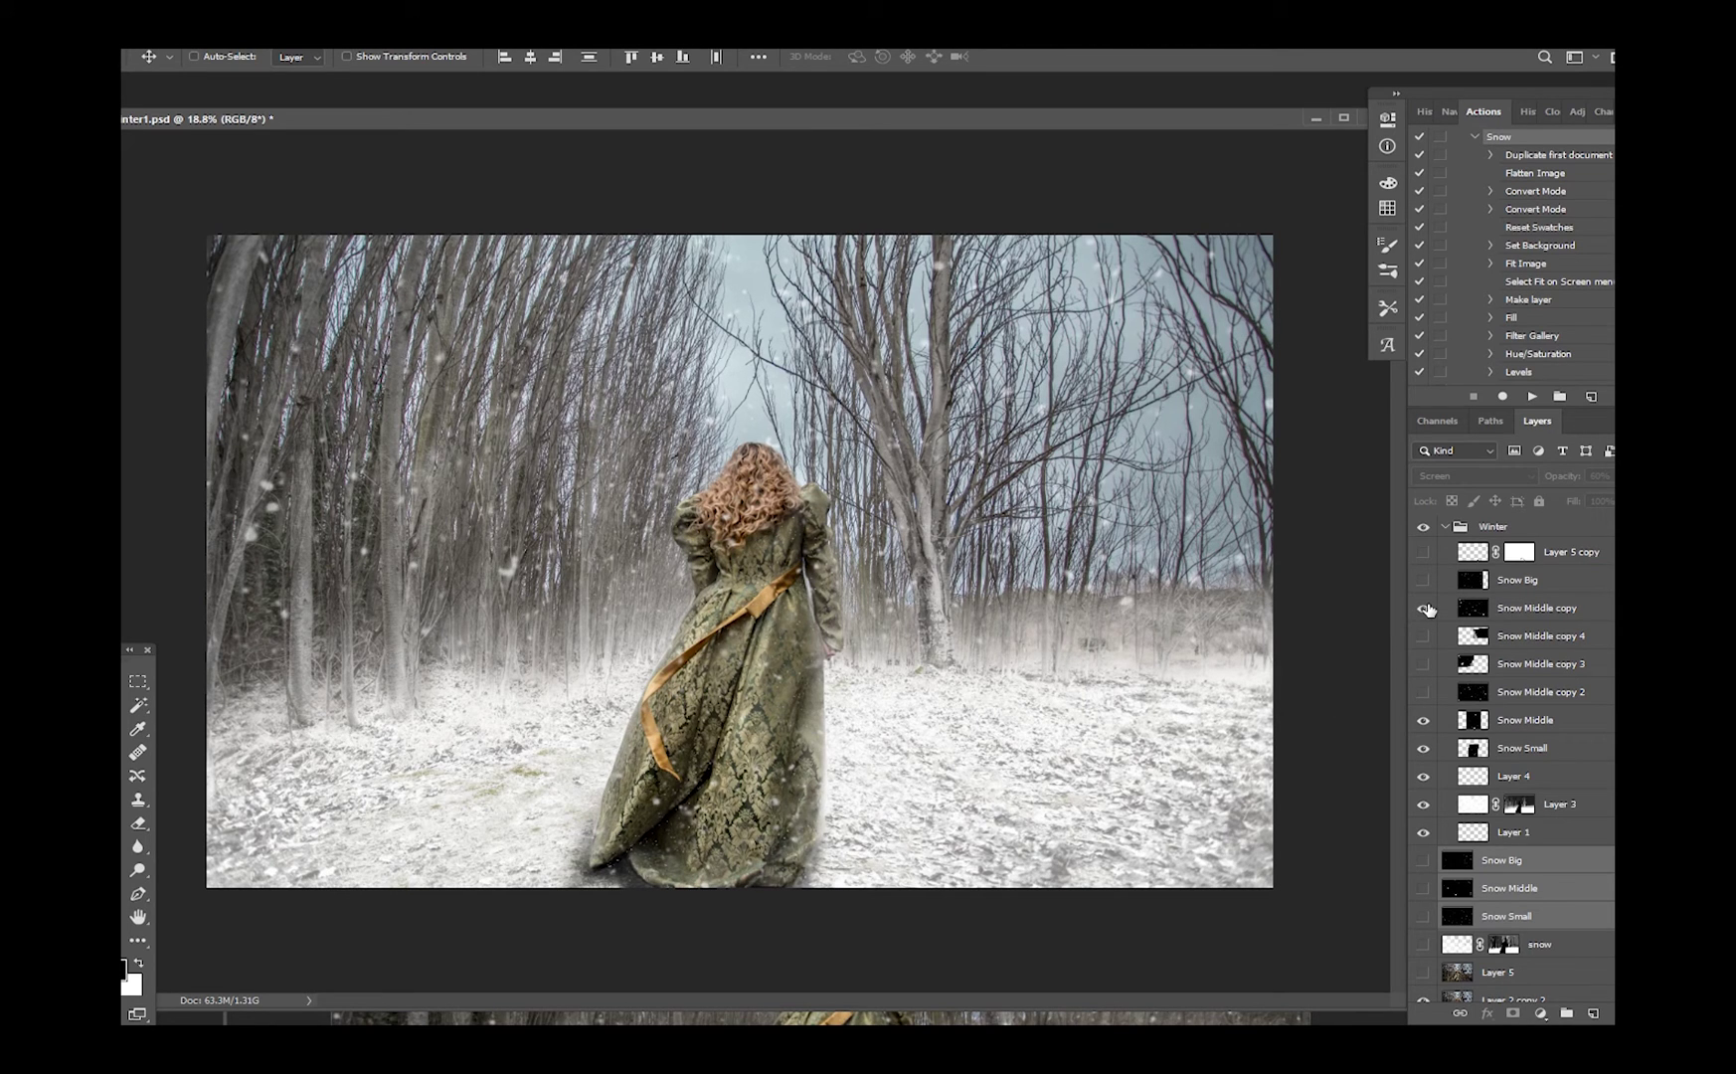
drag(1424, 611, 1424, 779)
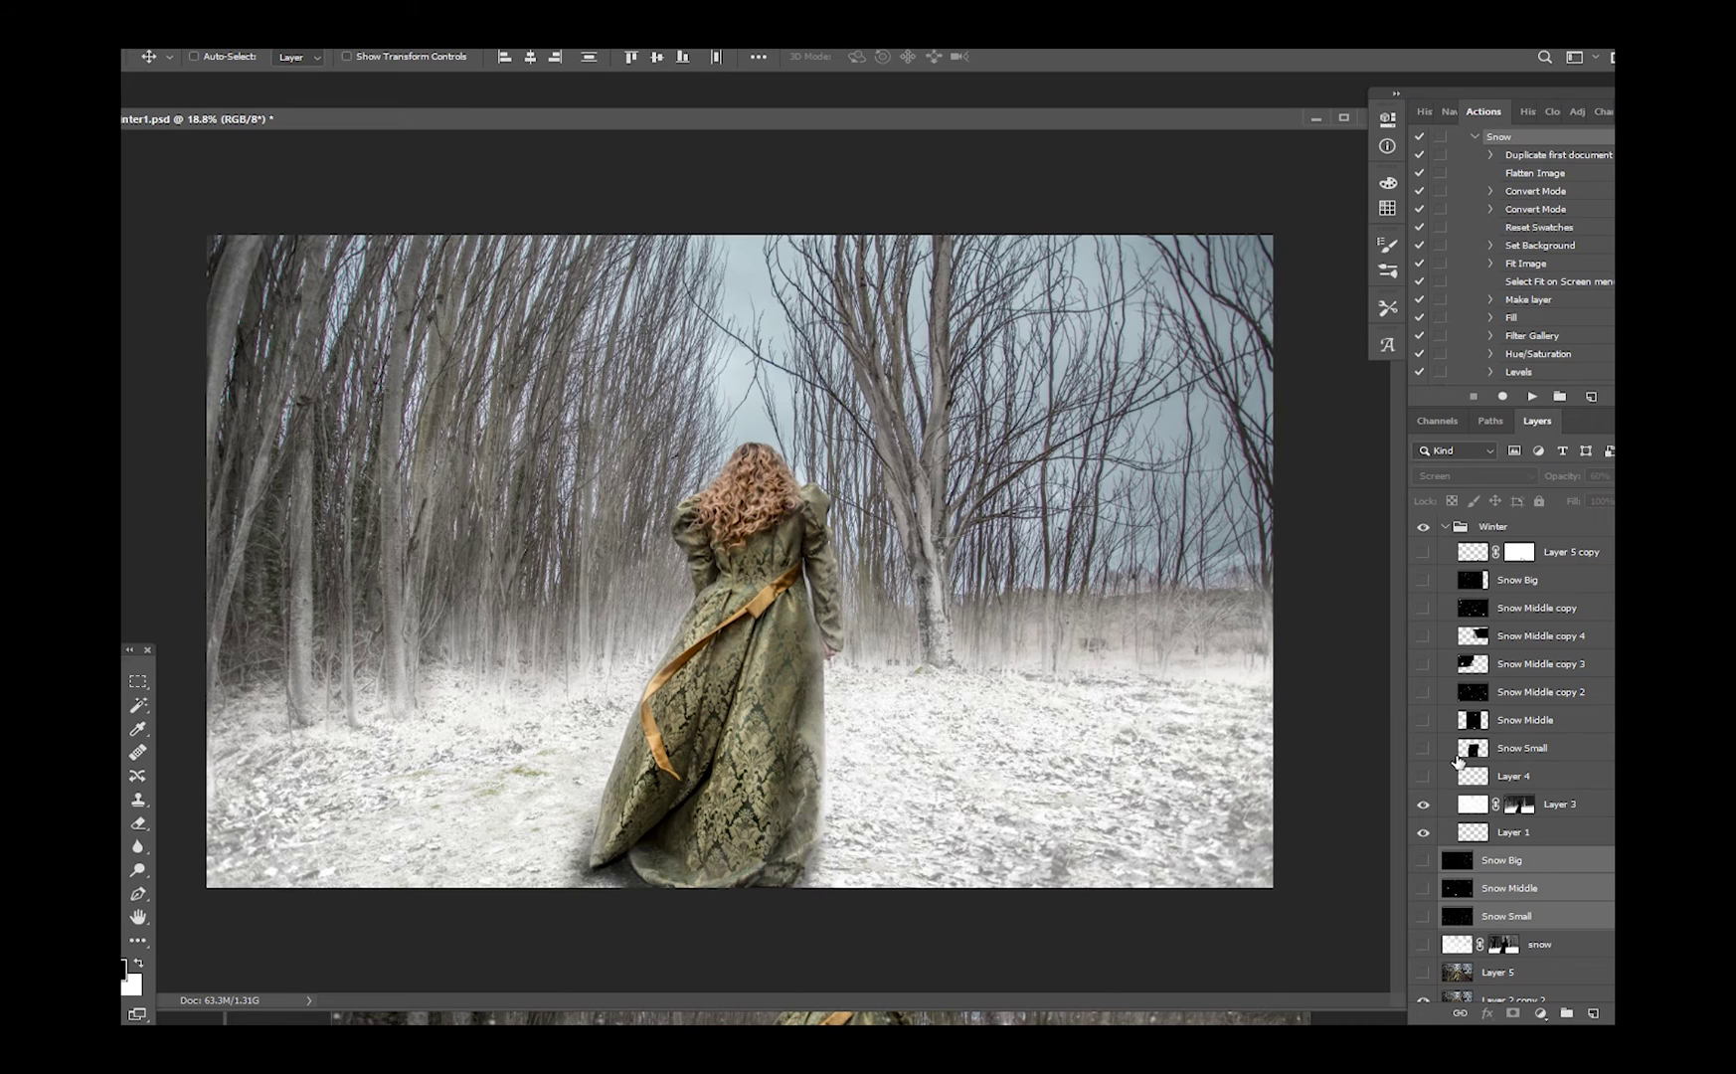
scroll(1326, 714, down, 2)
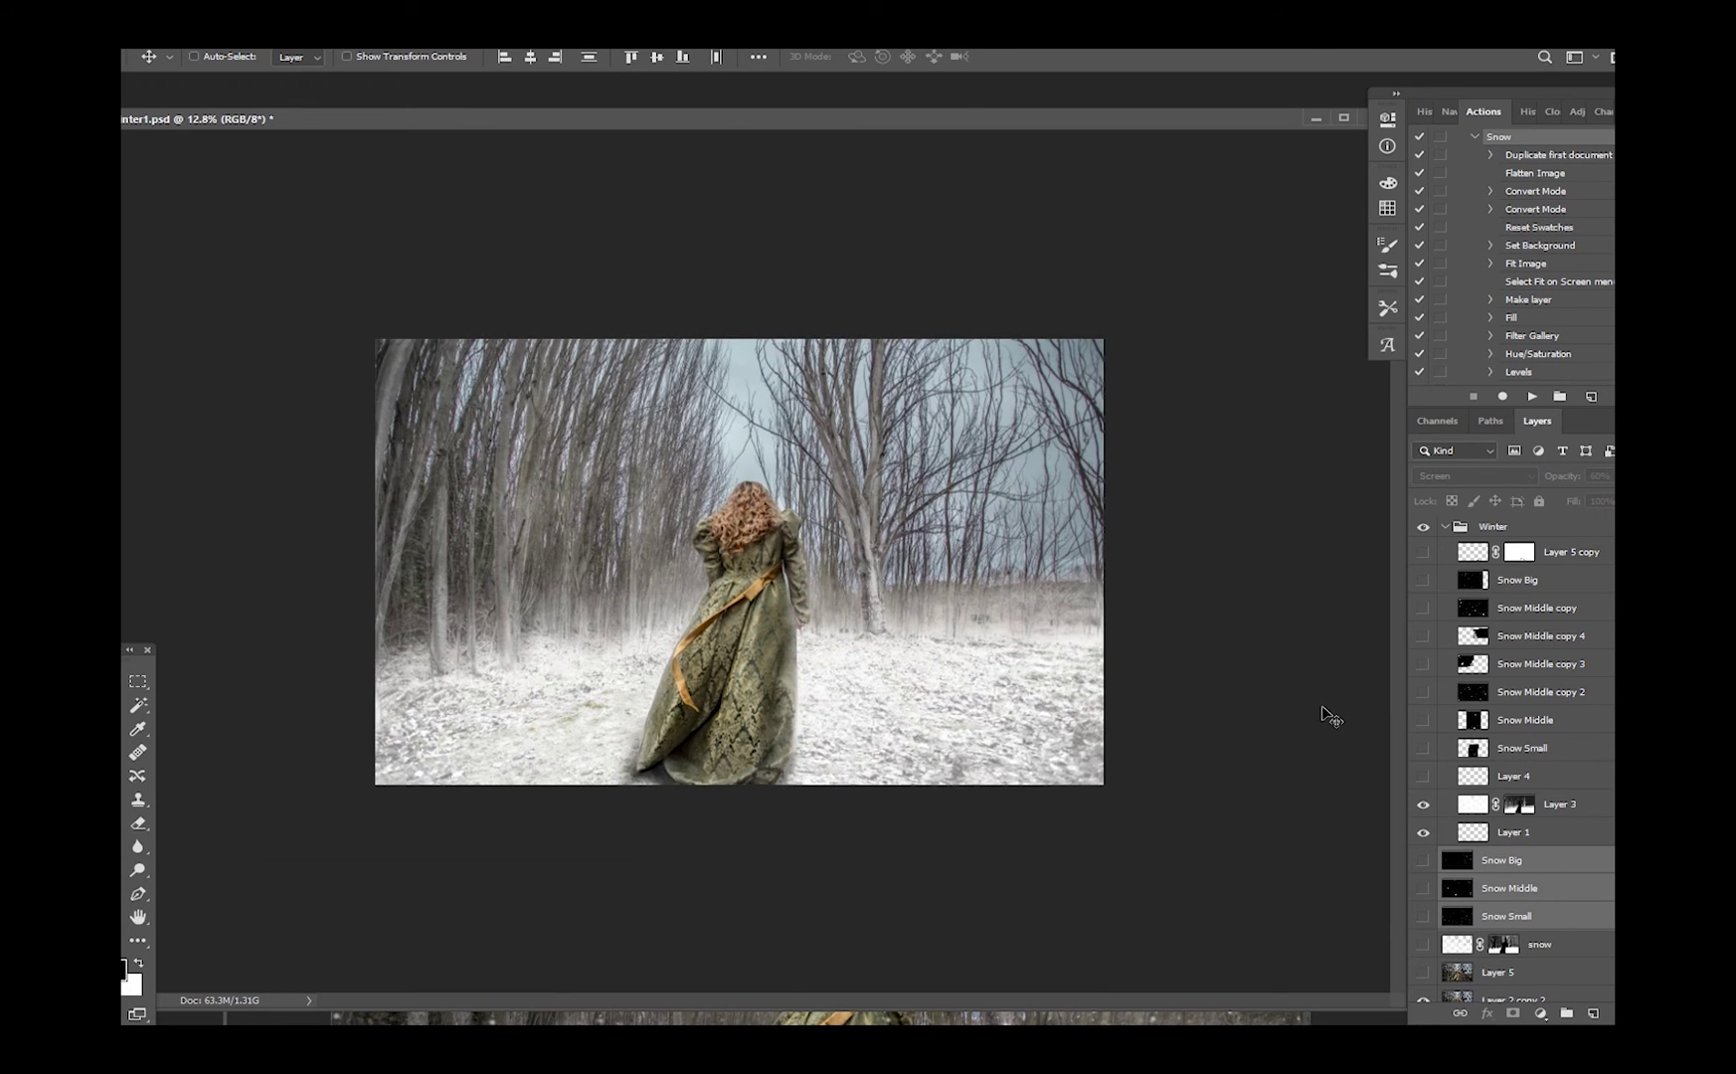
scroll(1279, 717, up, 1)
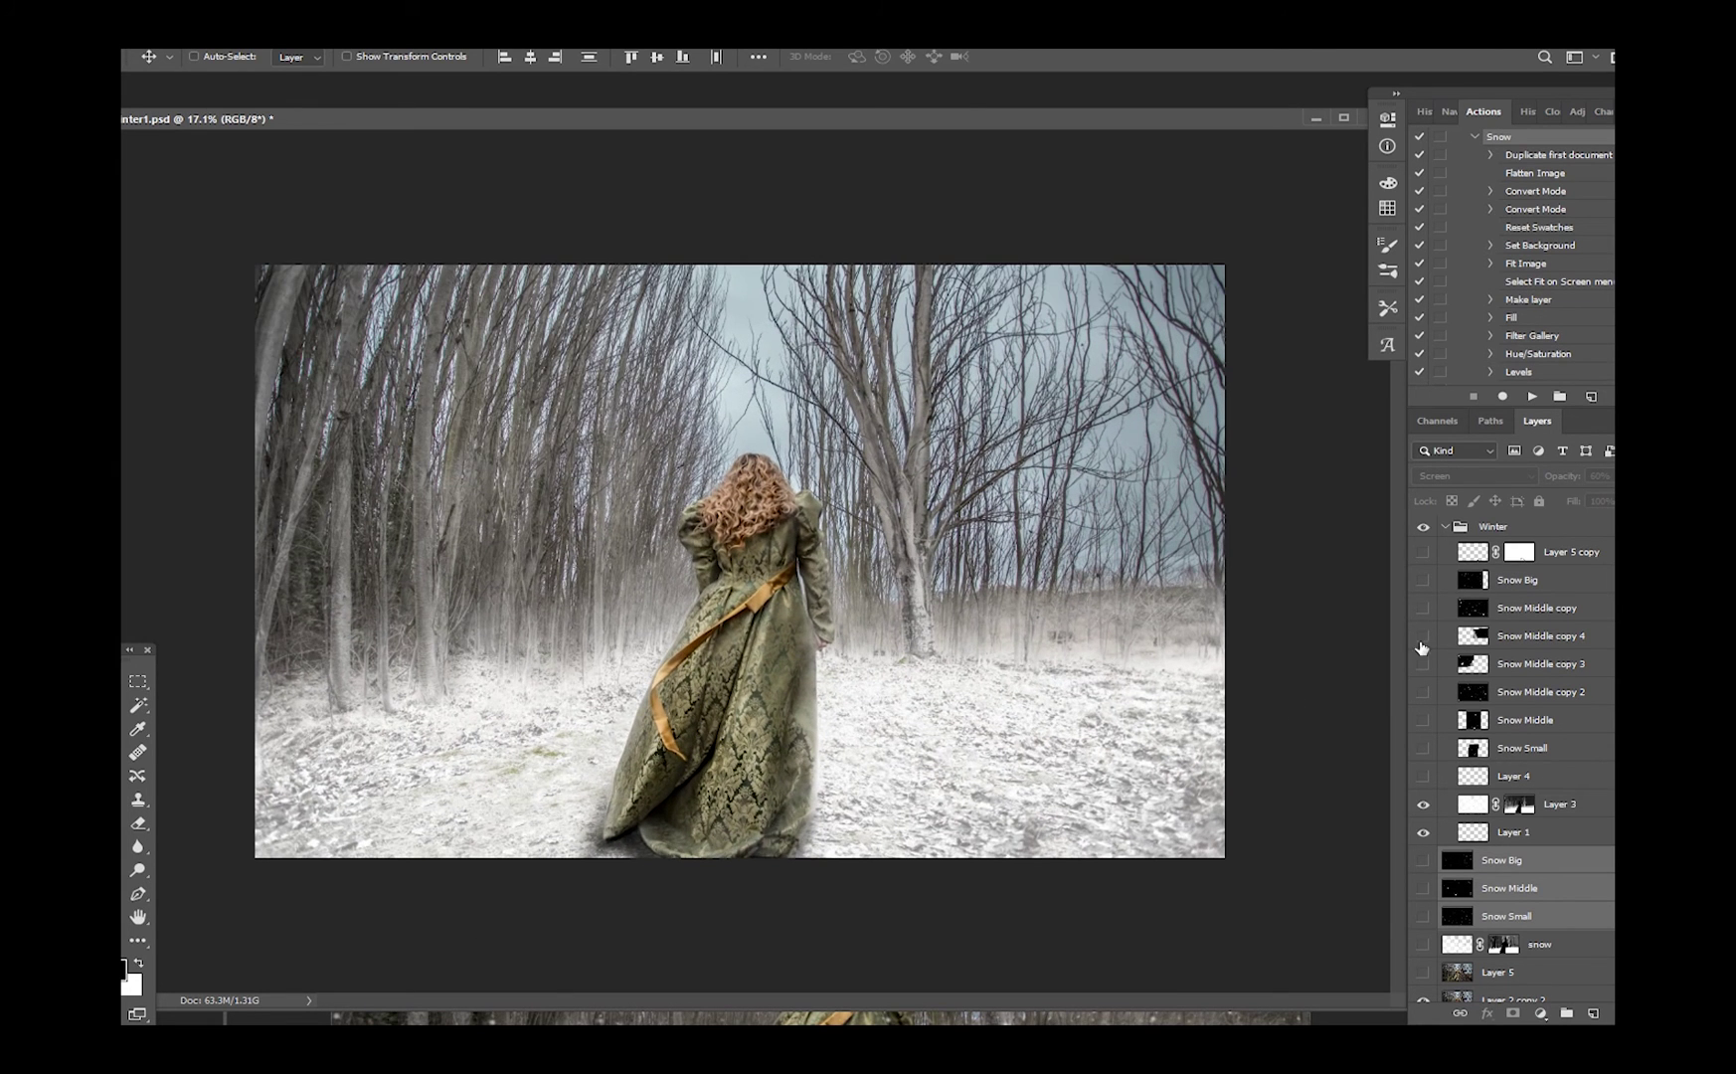
Collapse the Winter group, hide Layer 2 copy 2, and hide the Winter group to view the snow-free photo
click(1445, 527)
drag(1424, 694, 1428, 777)
click(1423, 720)
click(1423, 748)
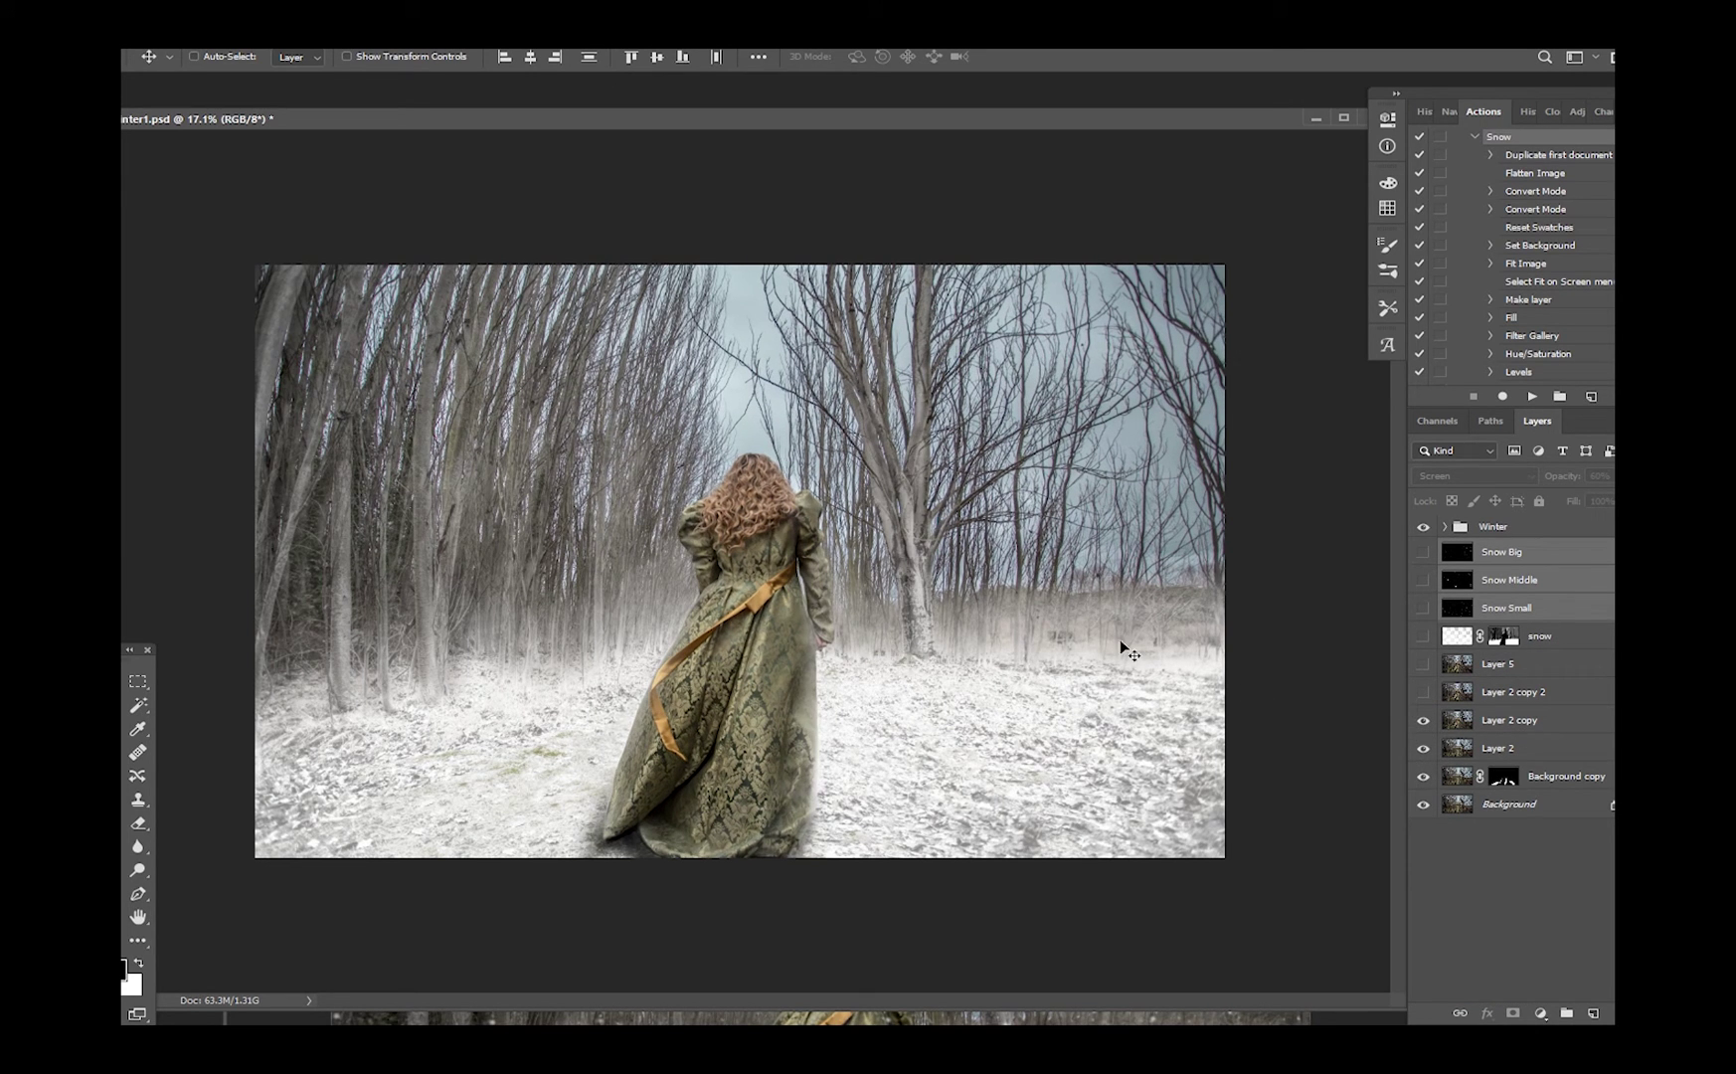
click(1423, 527)
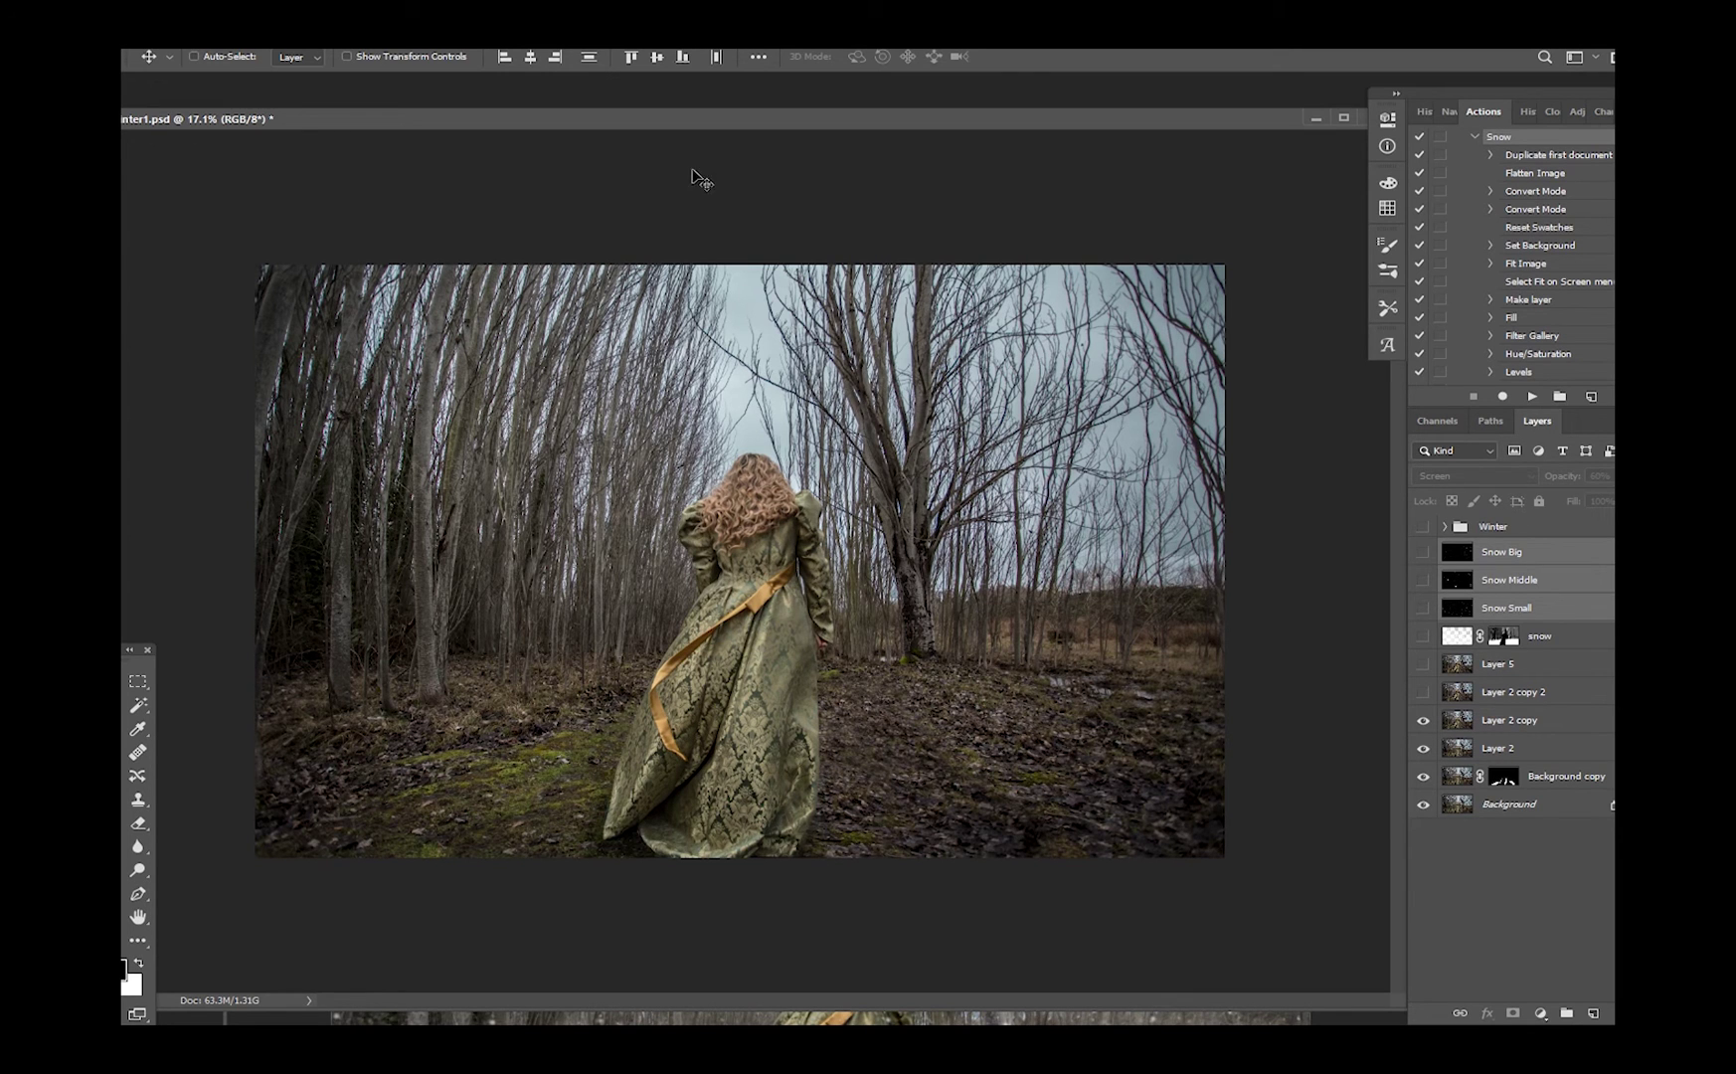
Reposition and enlarge the Winter1.psd window, and show the snow layer
drag(700, 120, 710, 112)
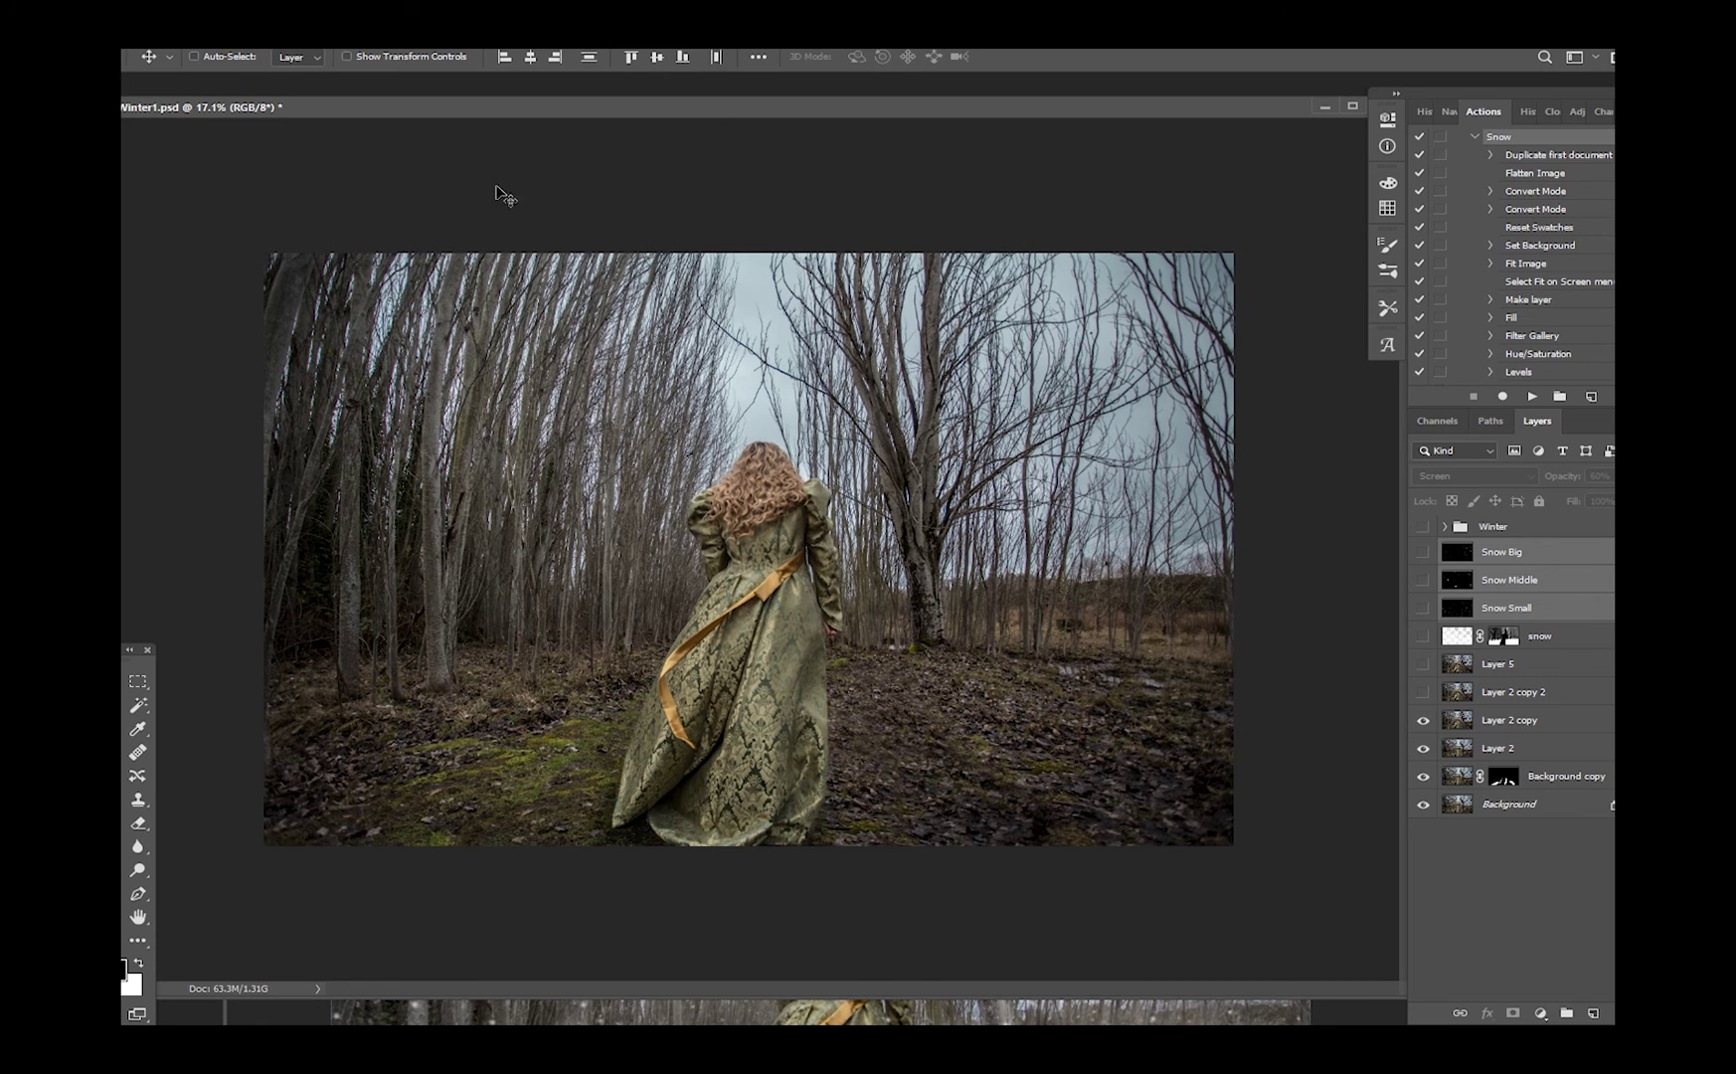
drag(206, 108, 304, 113)
drag(1371, 992, 1416, 1030)
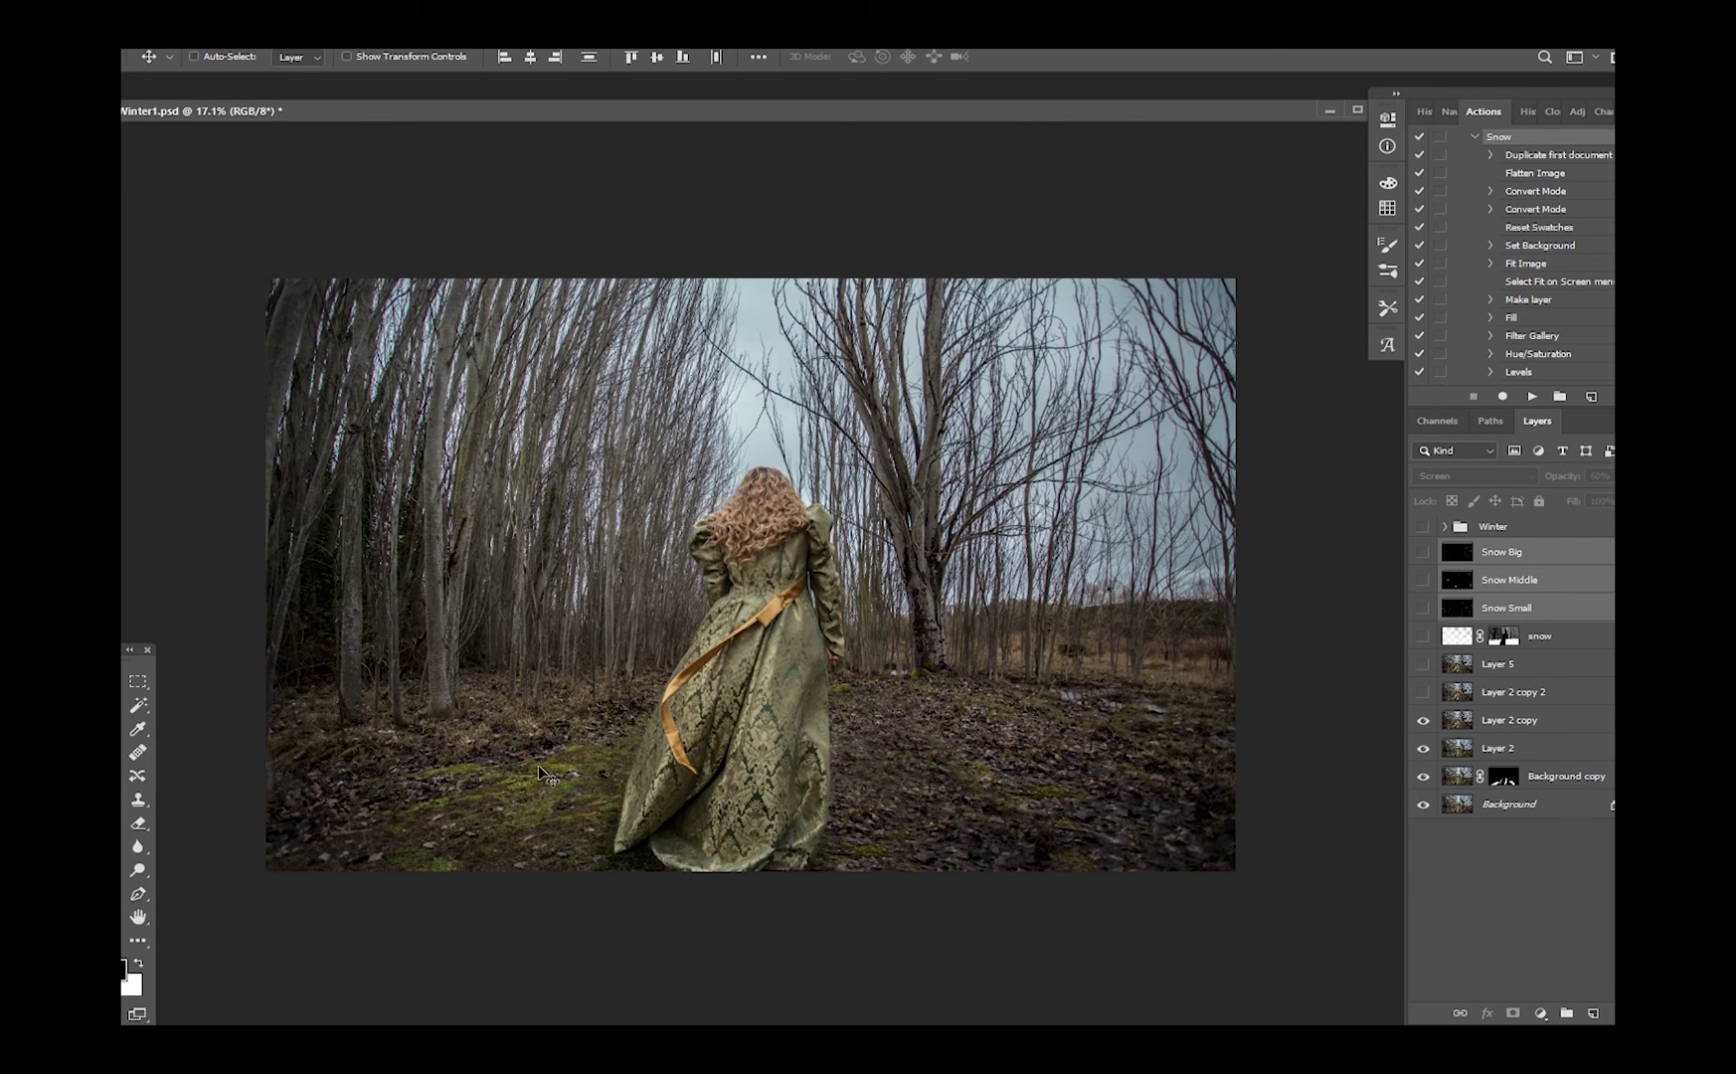
click(1423, 636)
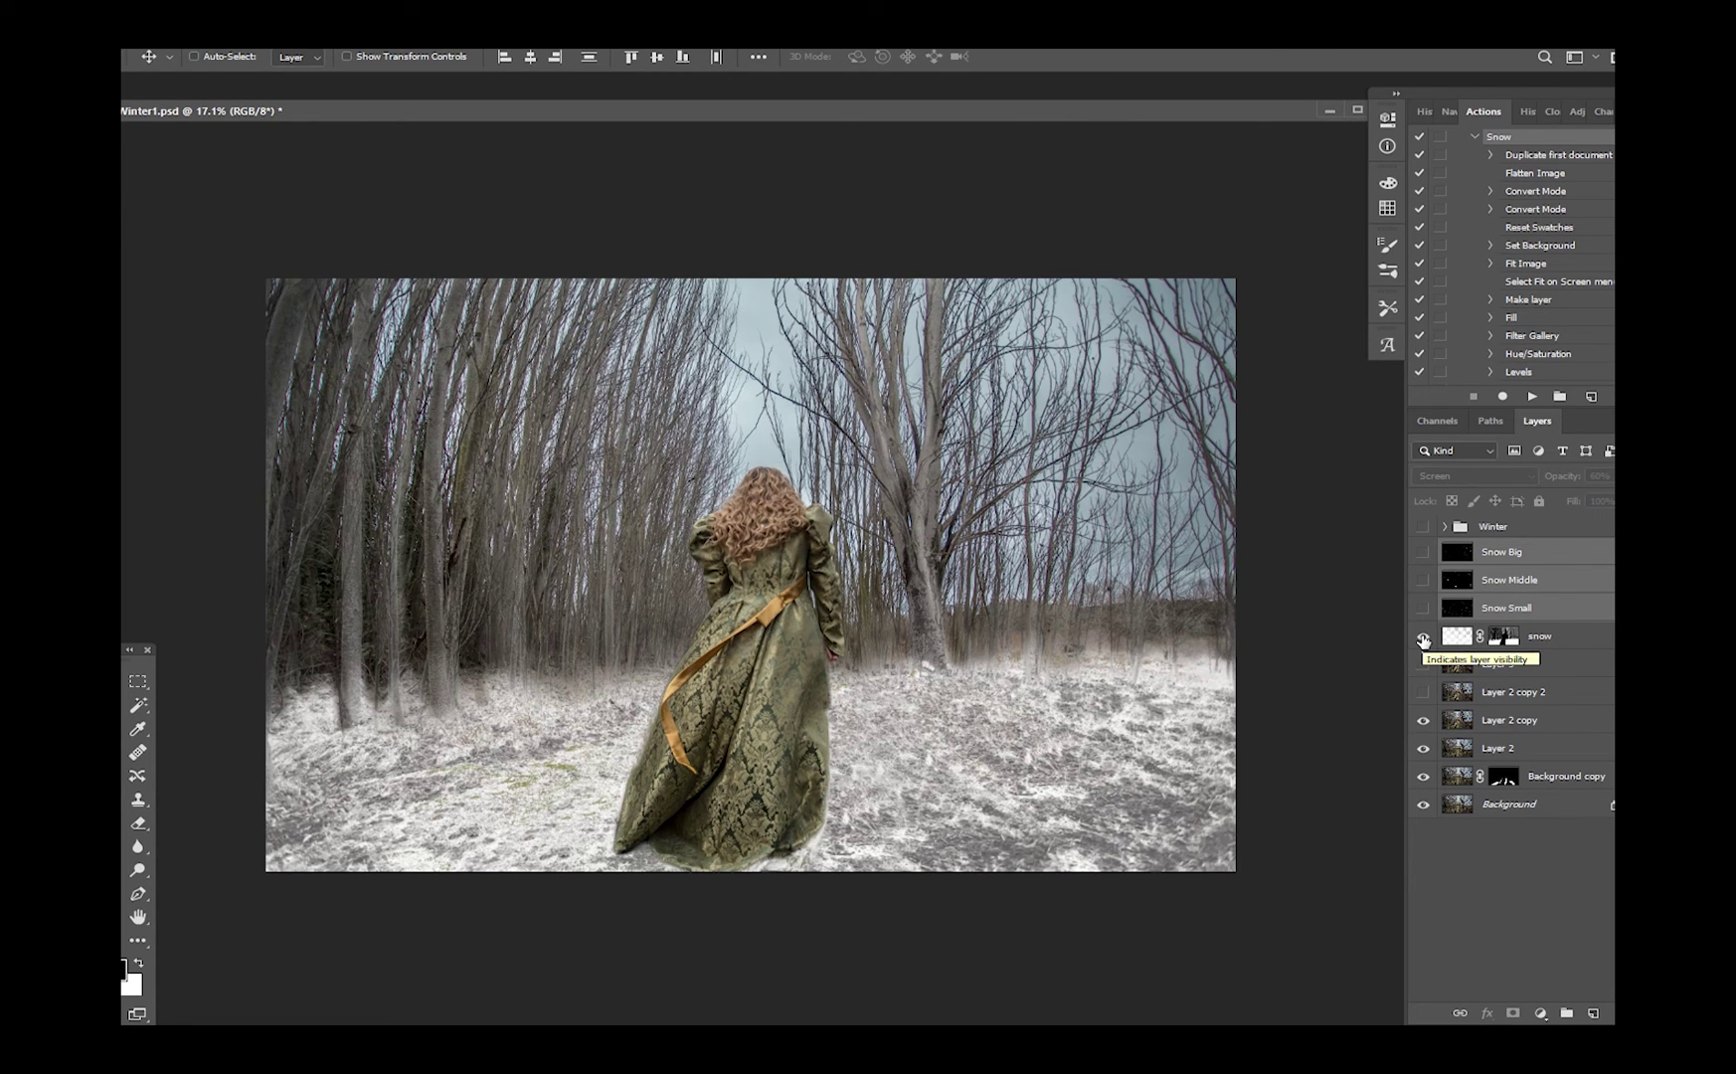
Hide and show the snow layer again to compare the forest ground with and without snow
scroll(925, 706, up, 1)
scroll(925, 706, up, 1)
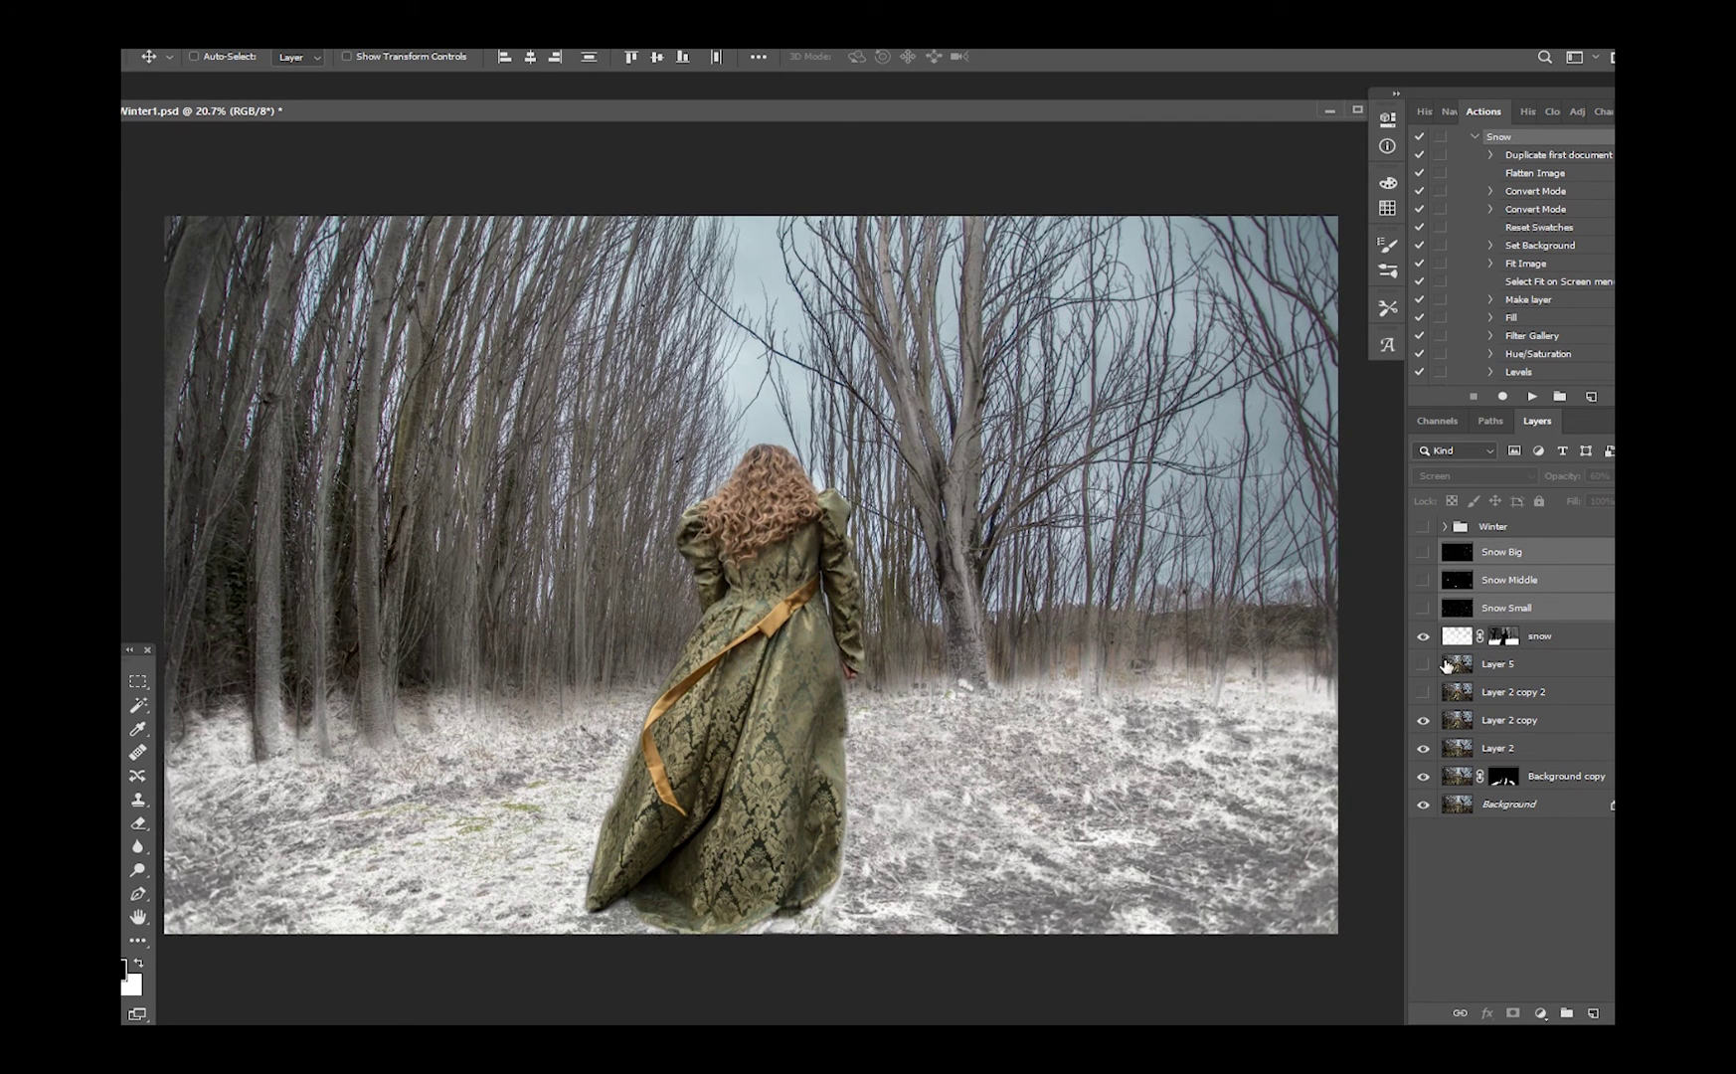
click(1423, 637)
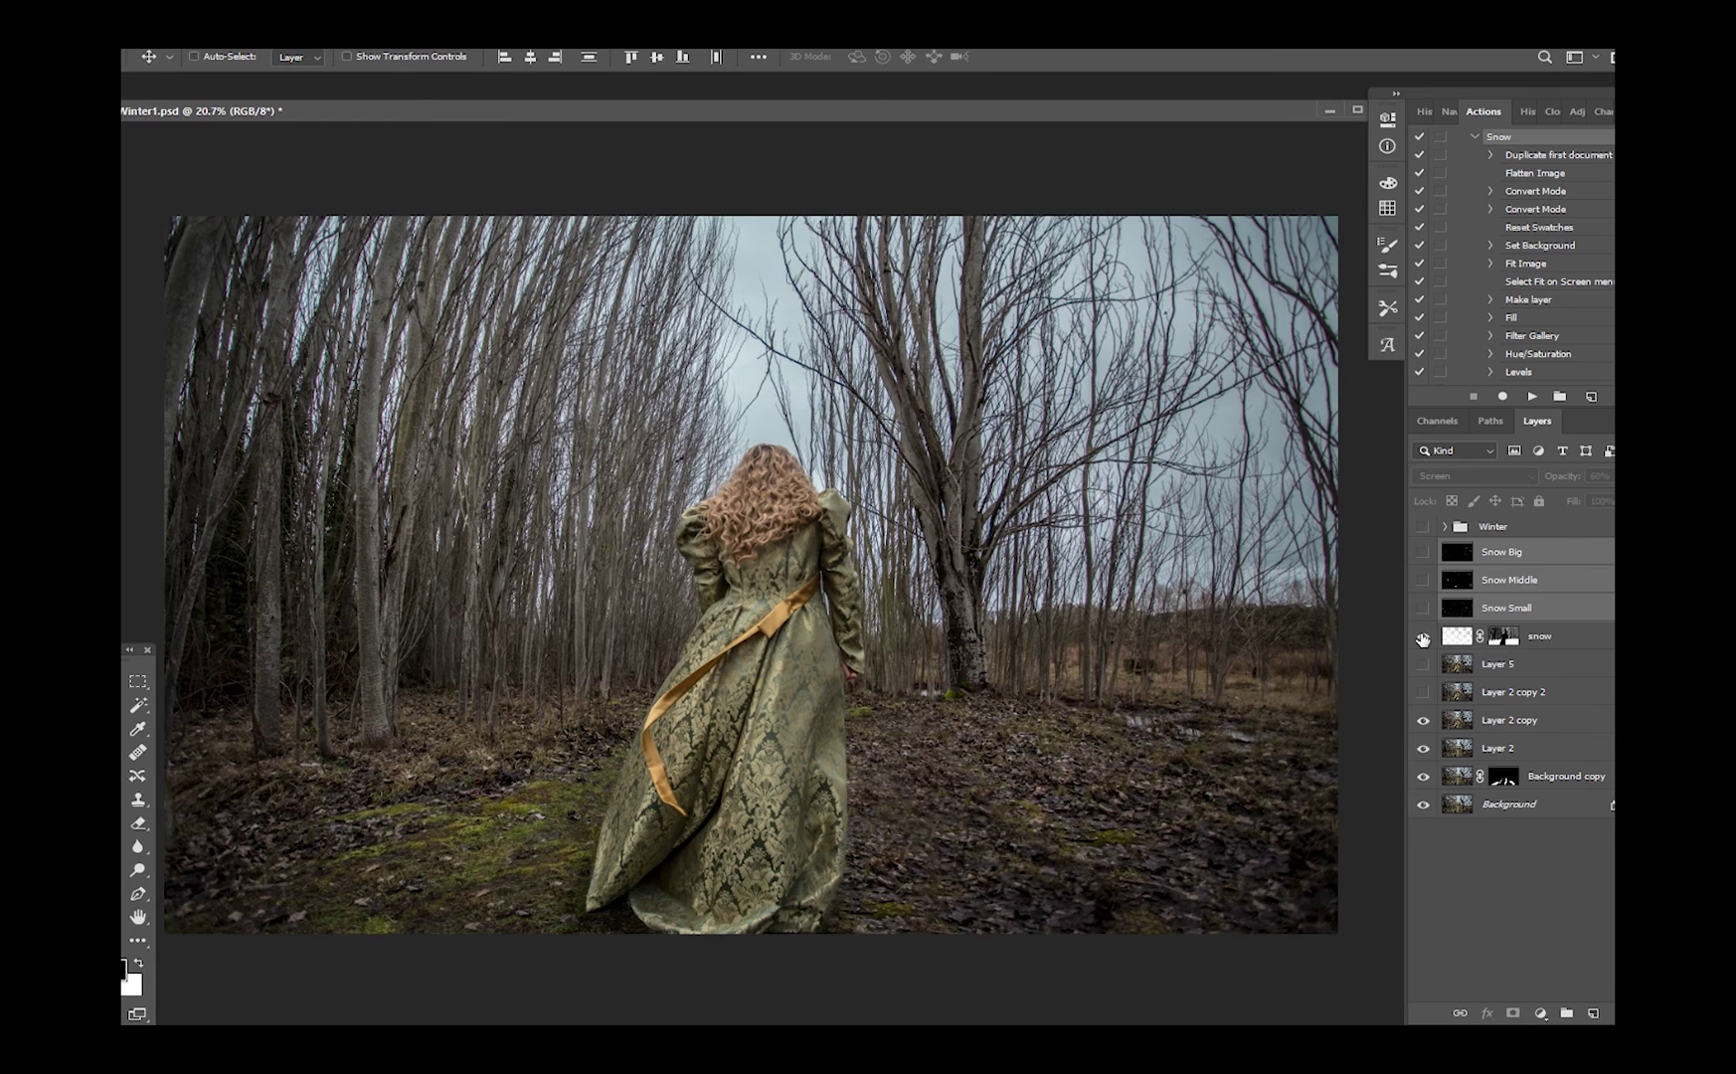
click(1423, 637)
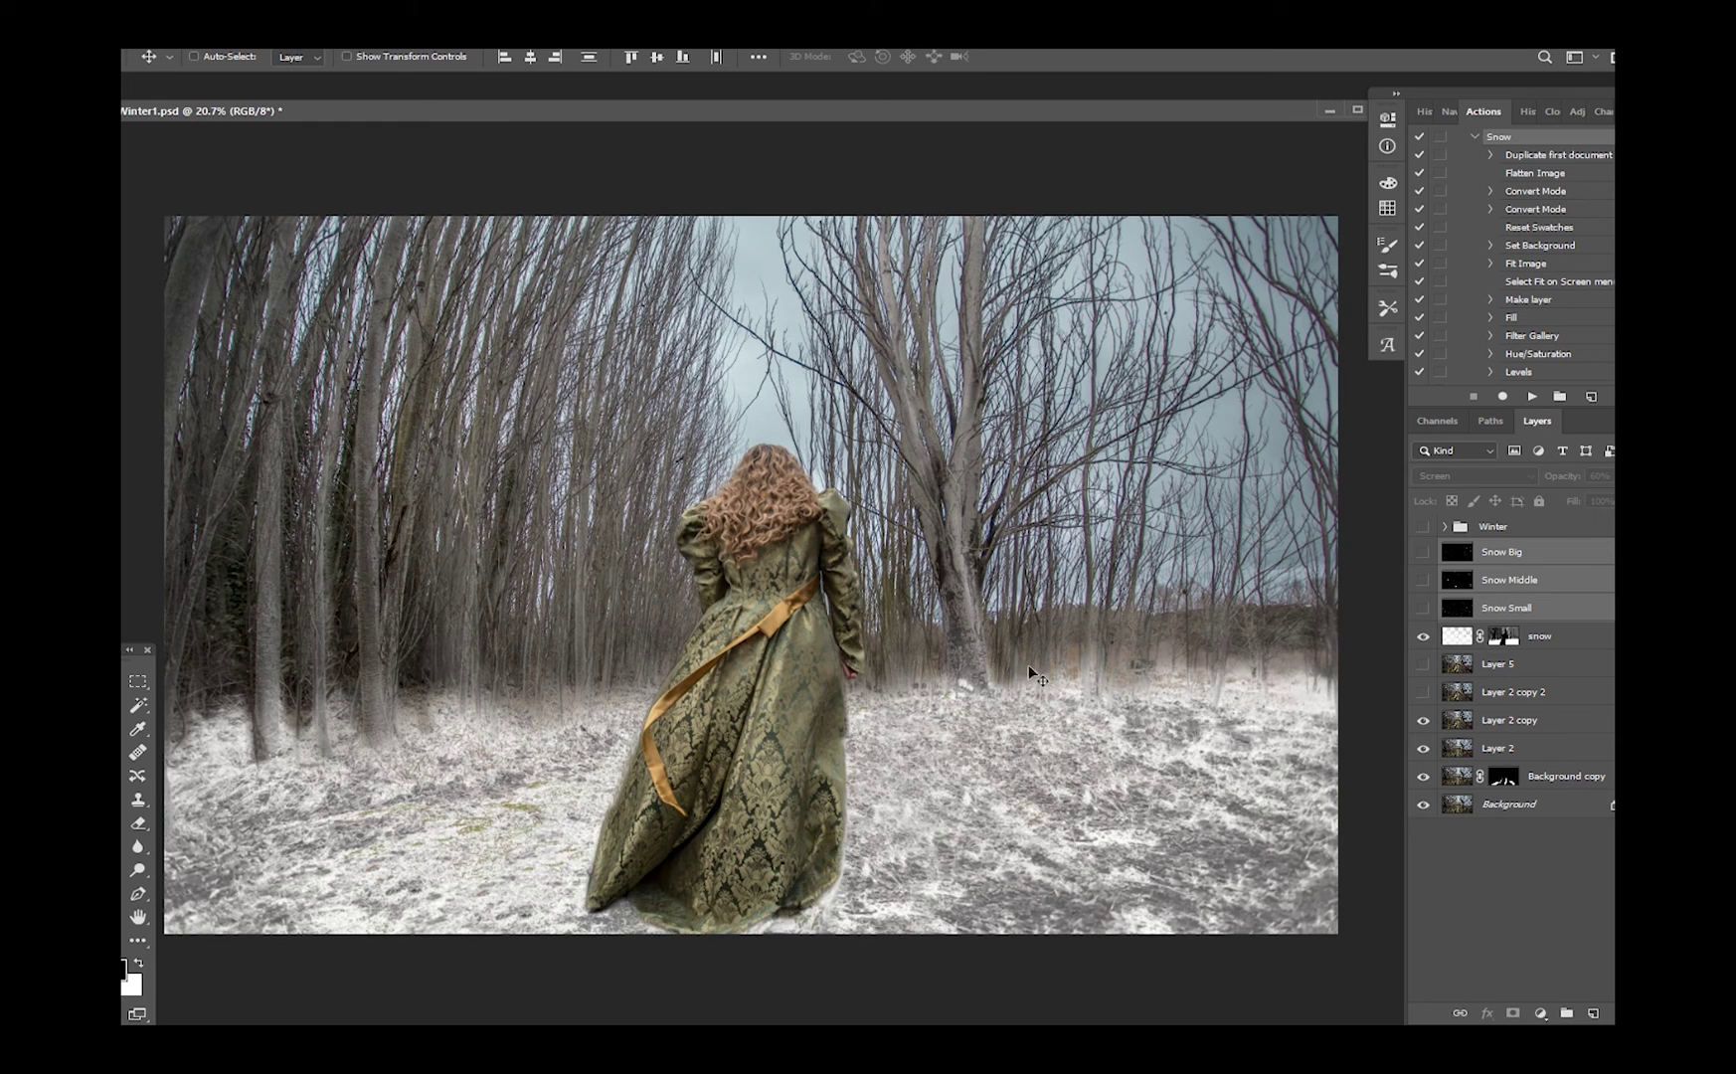
Select the snow layer's mask, then hide the snow layer and show the Winter group in its place
click(1501, 638)
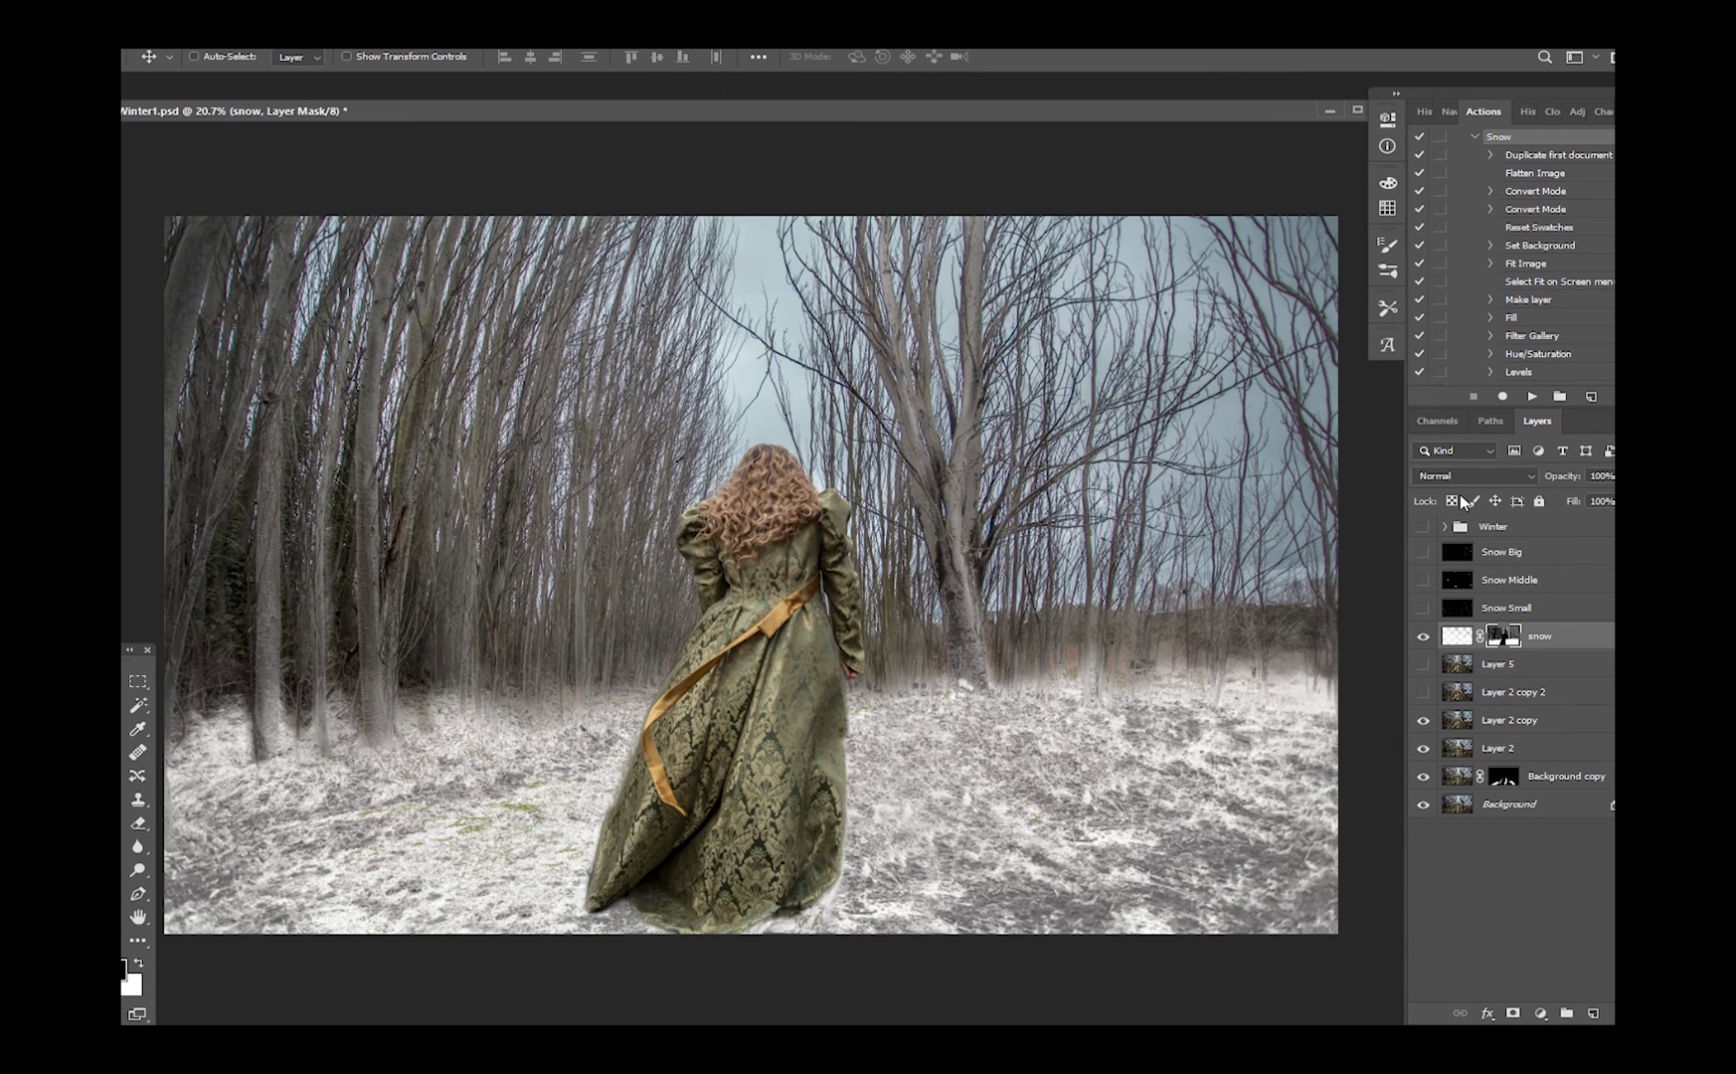
click(1423, 635)
click(1423, 526)
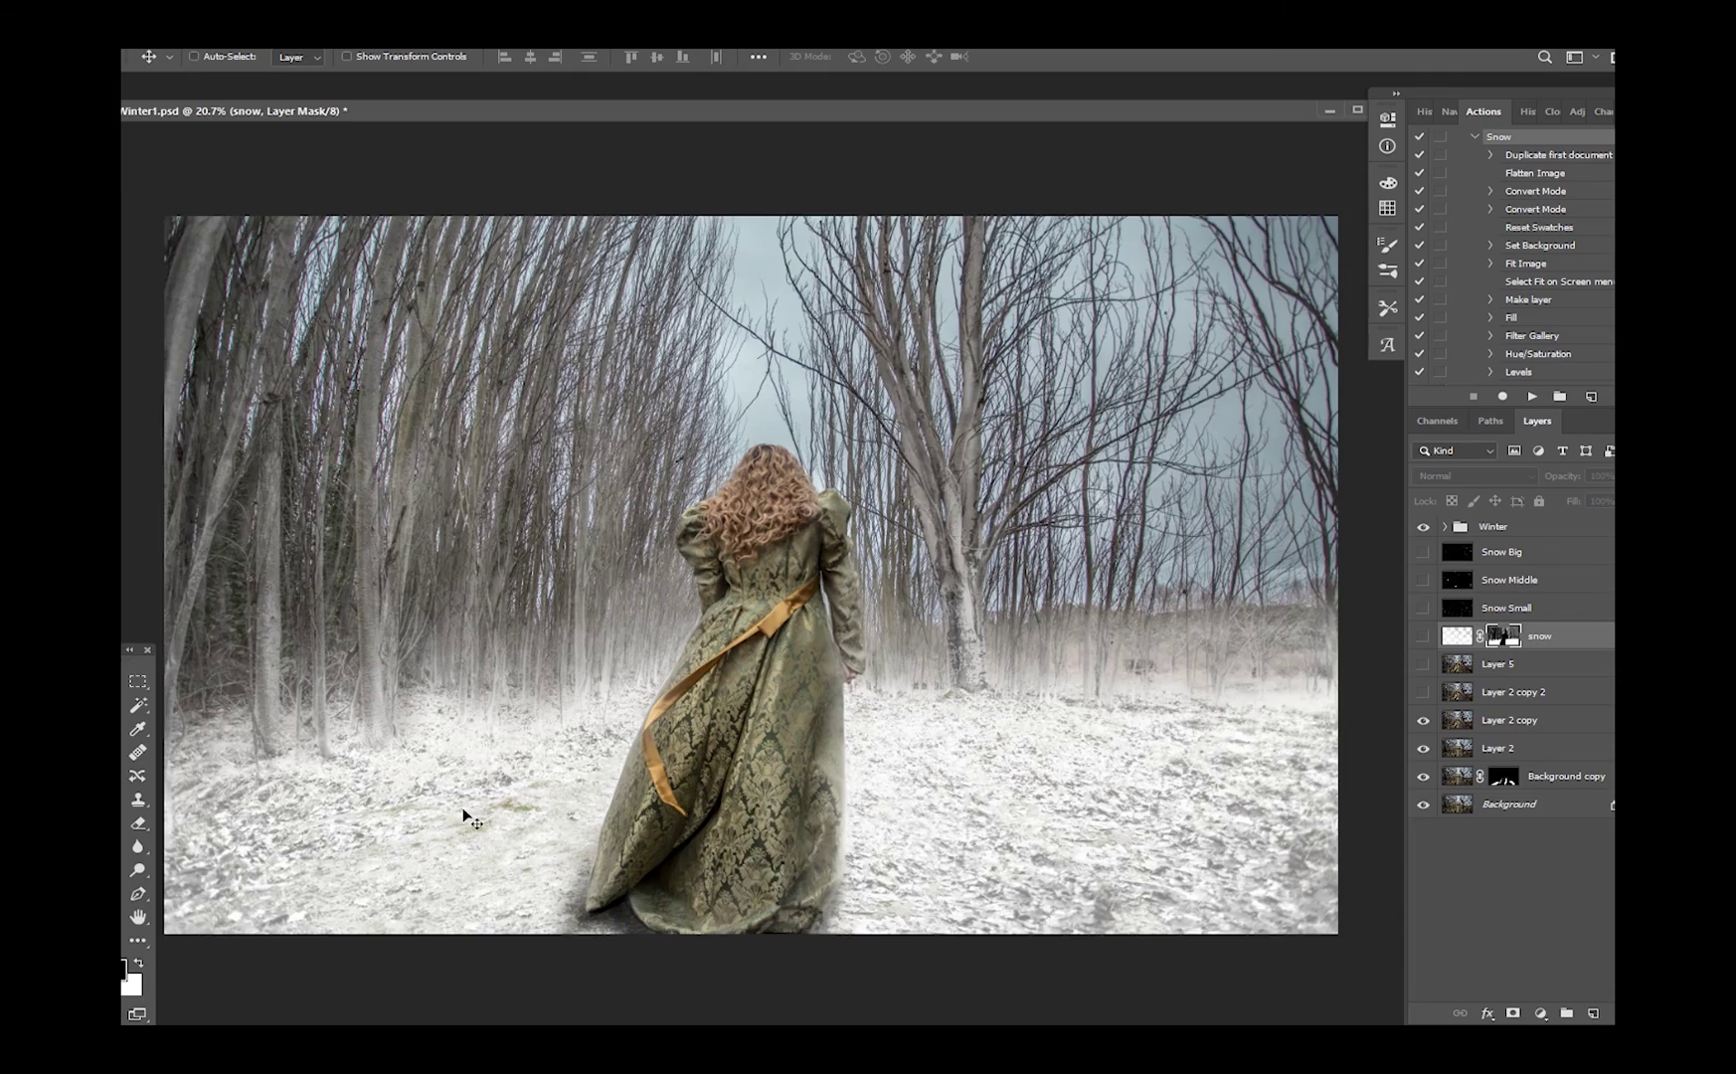
Examine the Winter group's snow close up around the tree trunks, the gown's edges and the ground across the photo
scroll(538, 813, up, 3)
scroll(538, 813, up, 1)
drag(584, 897, 616, 980)
drag(328, 686, 557, 636)
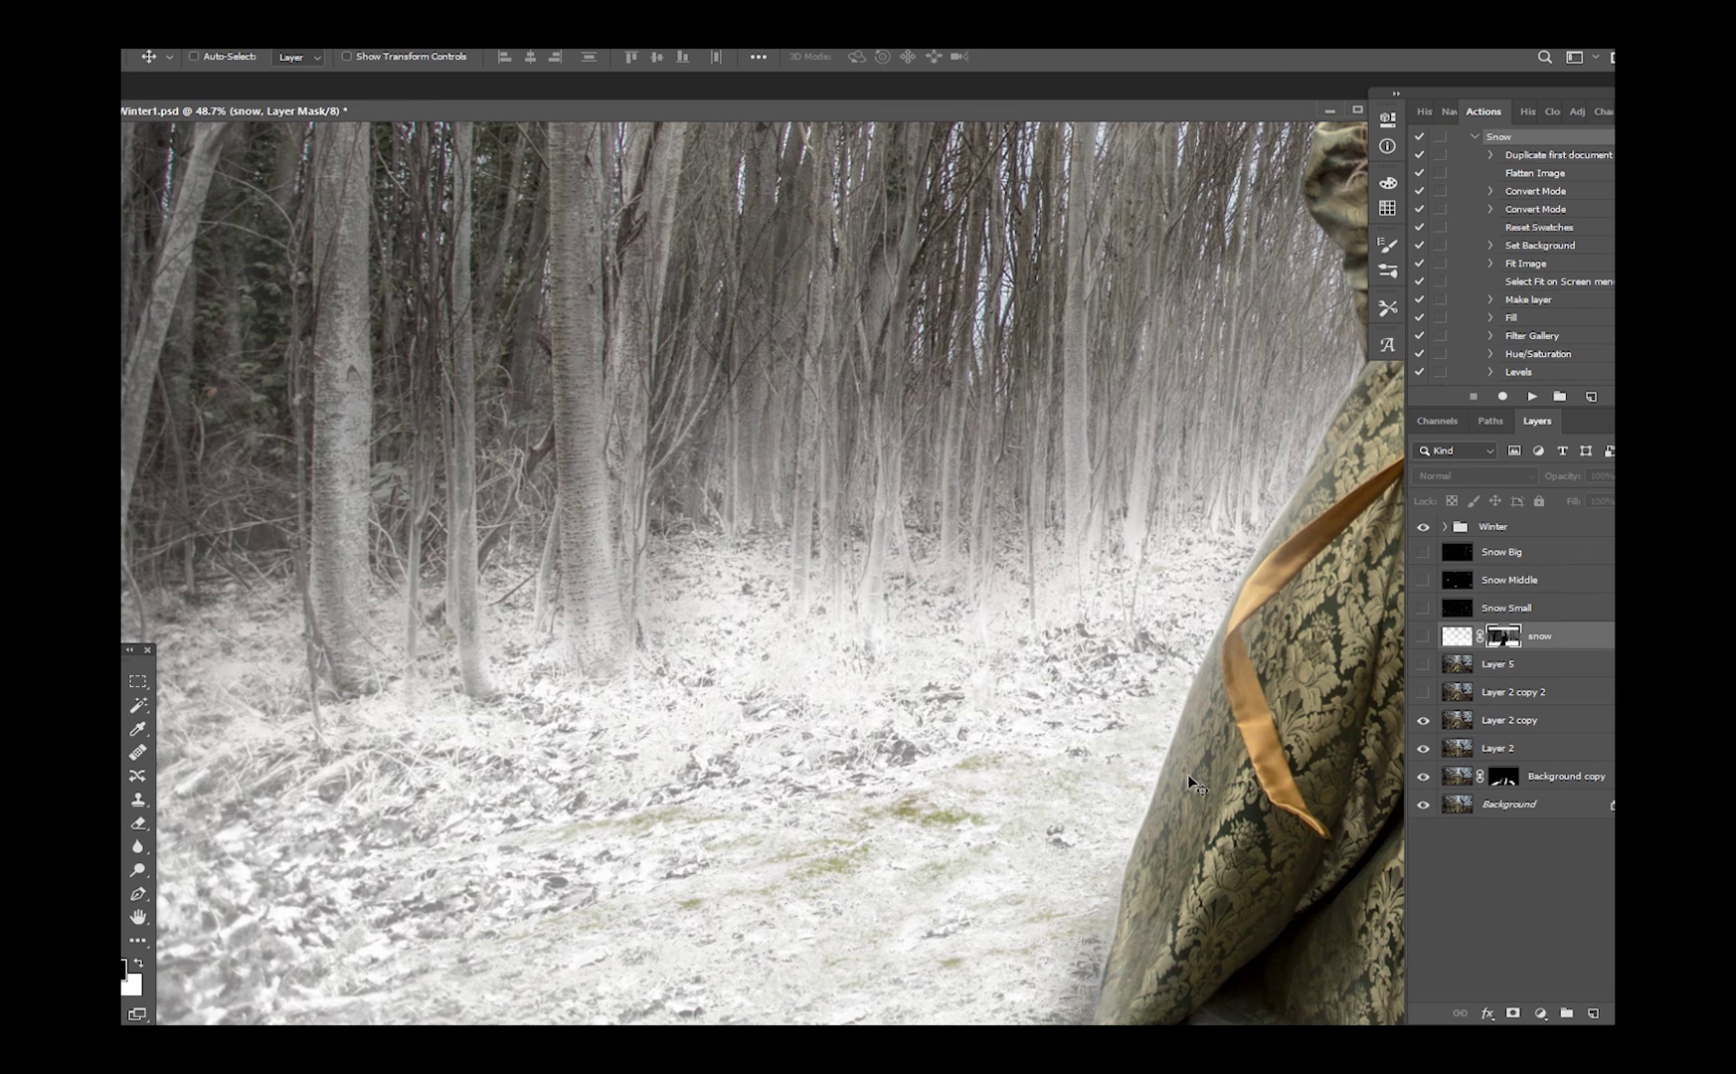
drag(1039, 110, 858, 121)
drag(1237, 647, 1233, 692)
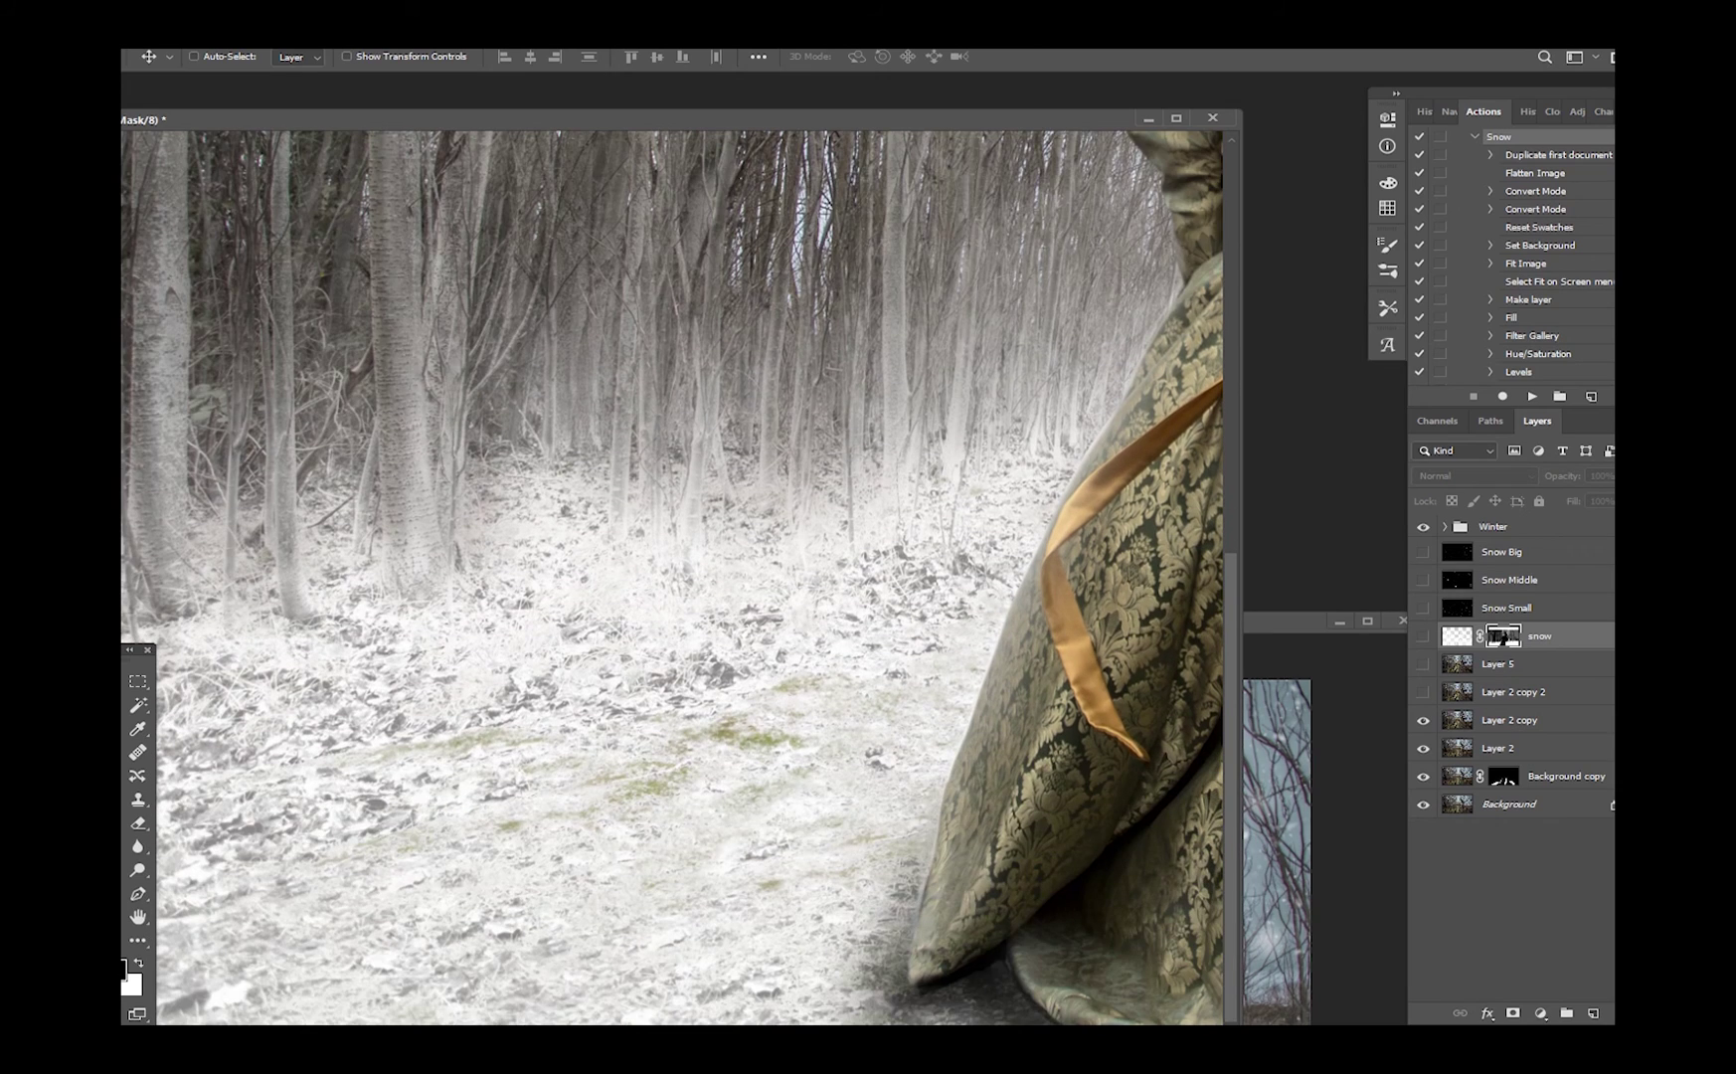
scroll(671, 578, right, 10)
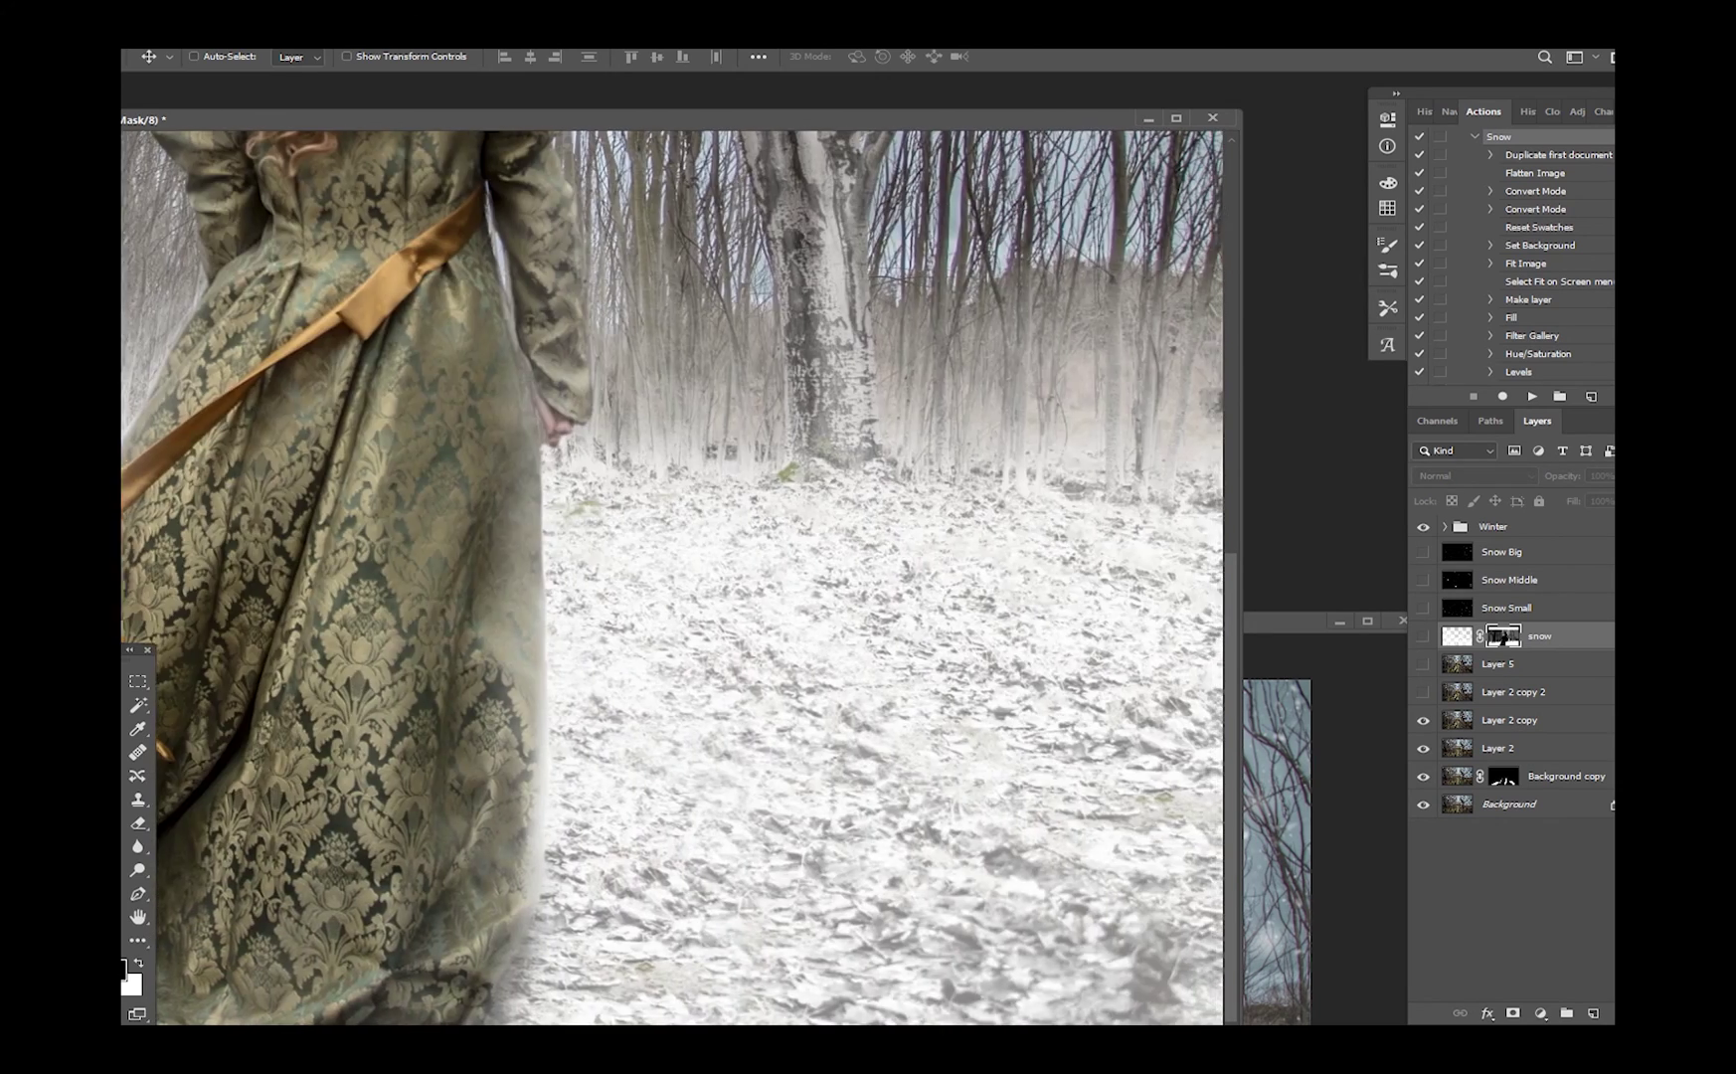
scroll(672, 578, right, 8)
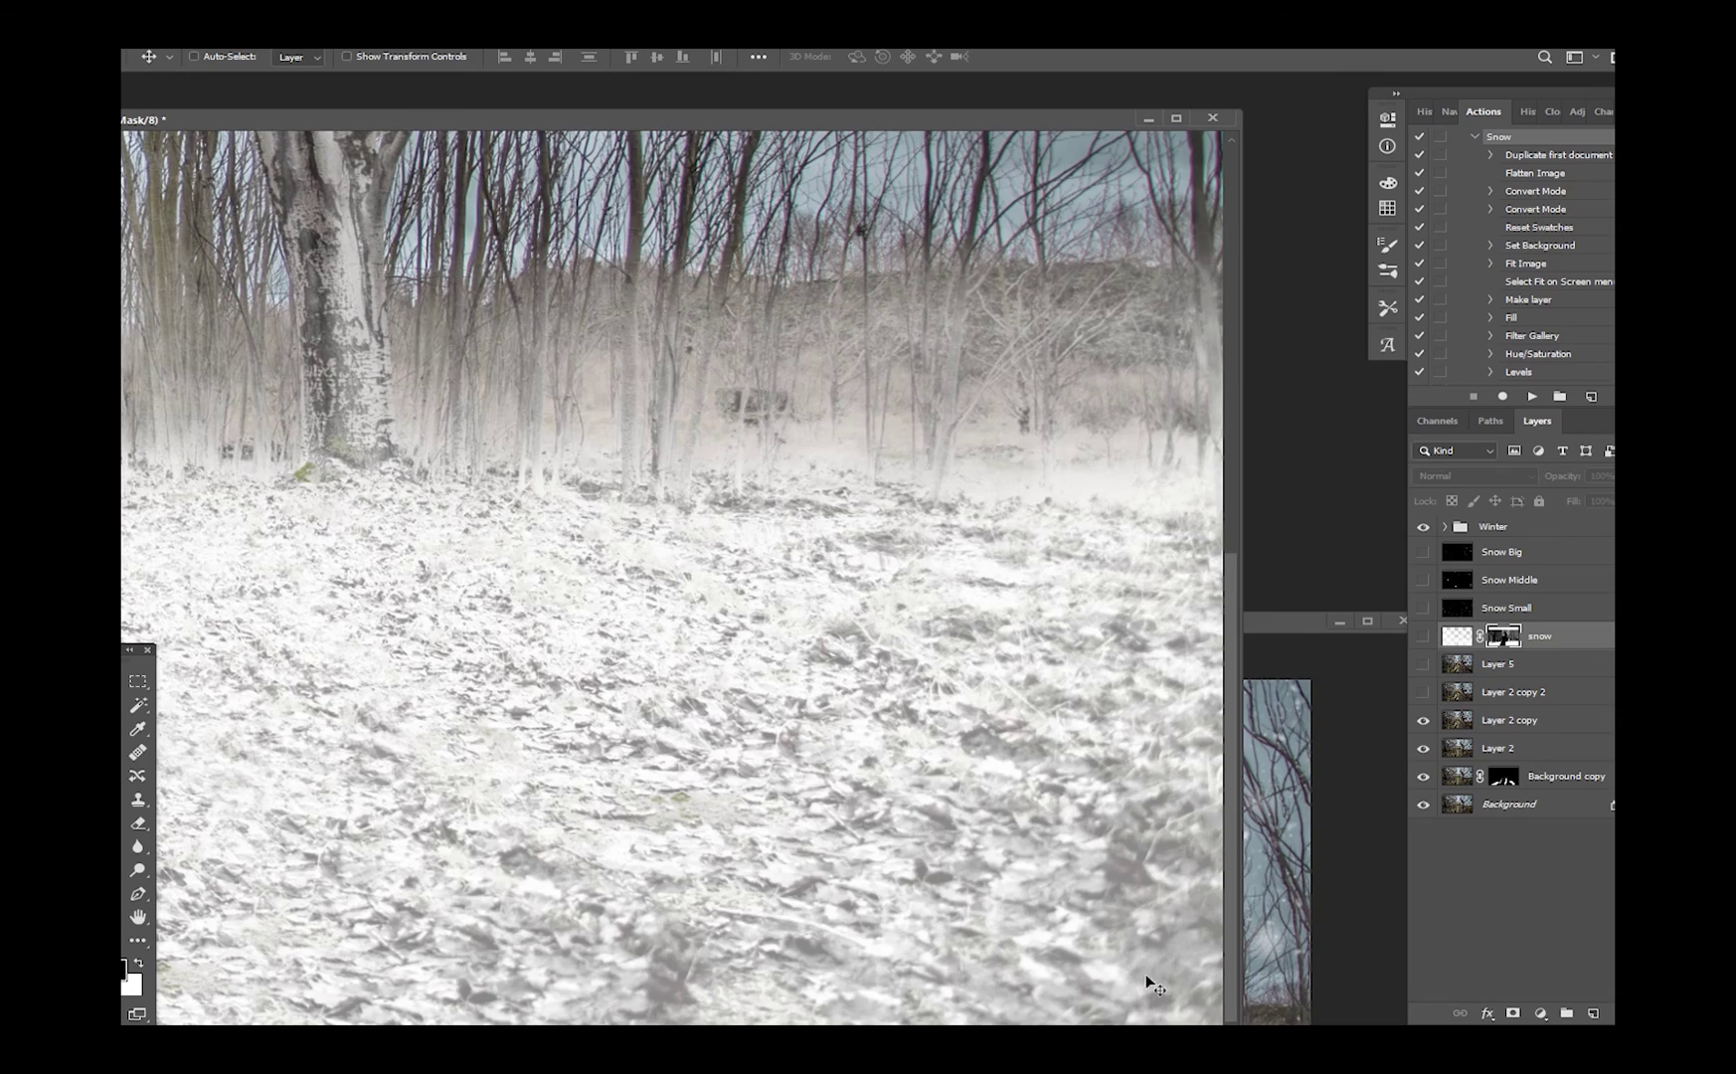
key(ctrl+minus)
key(ctrl+minus)
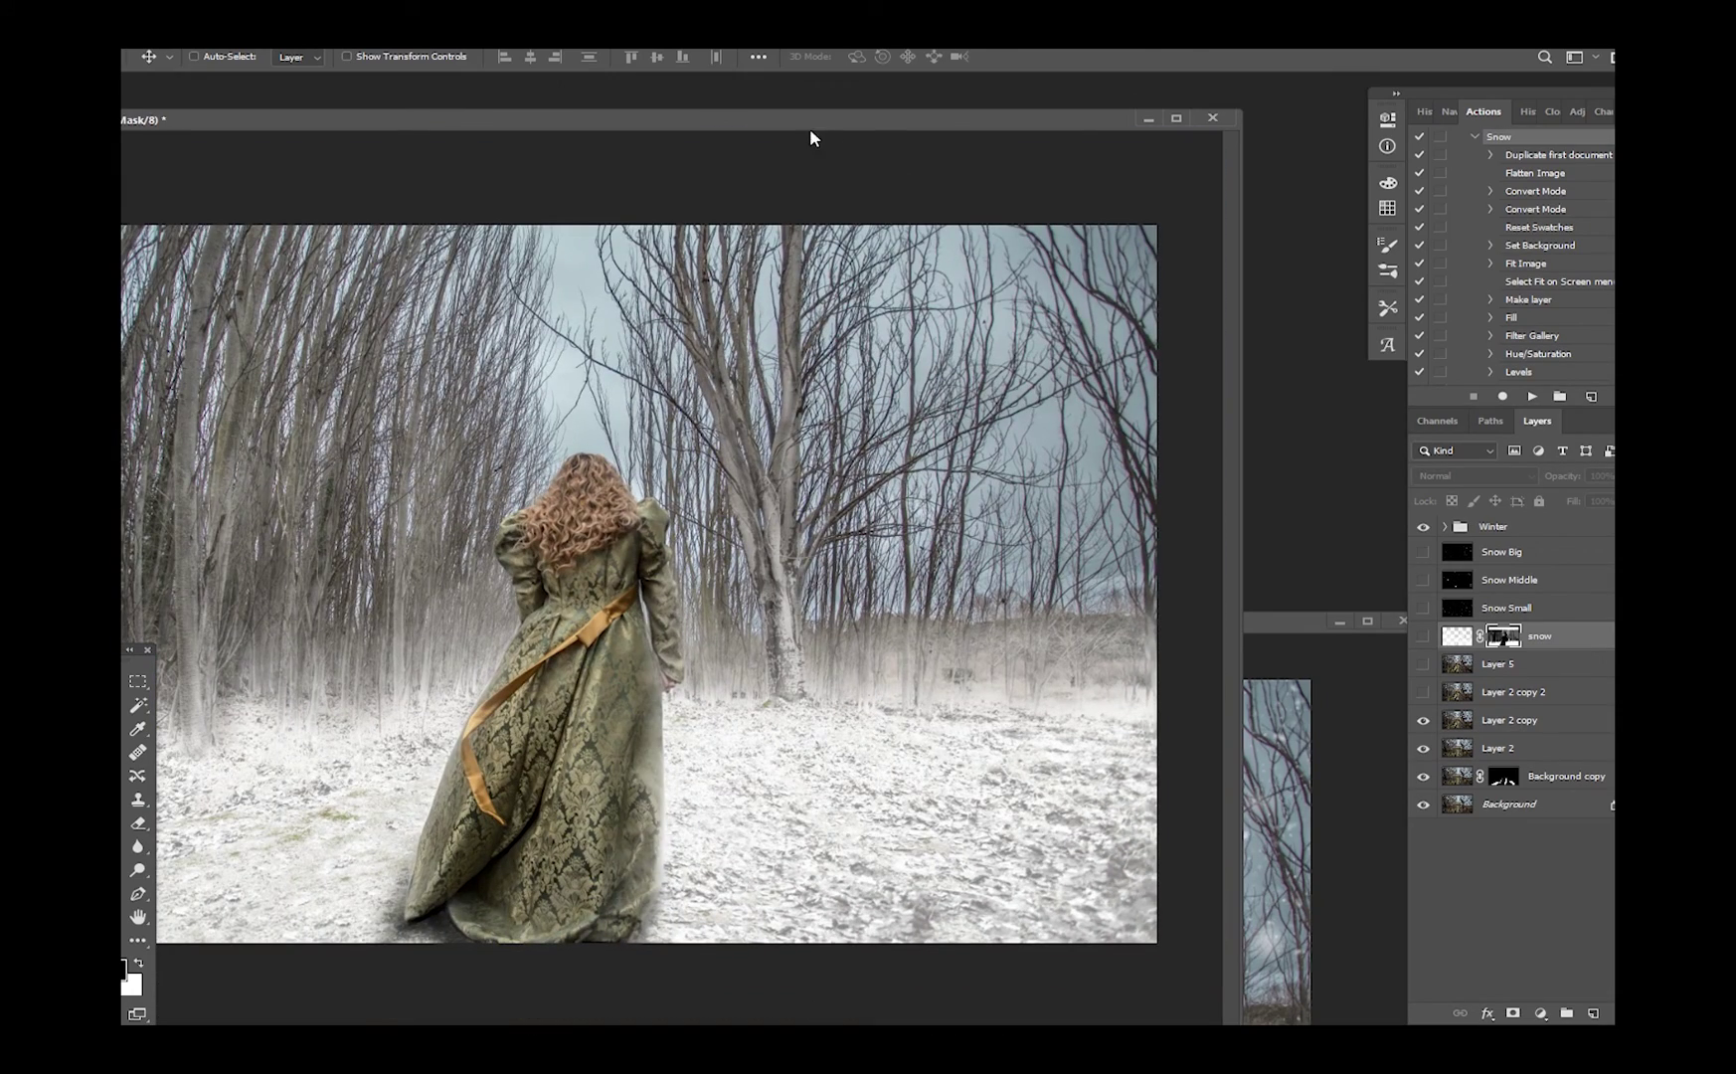
Reposition the Winter1.psd window and show the Snow Big, Snow Middle and Snow Small layers
drag(875, 130, 1013, 91)
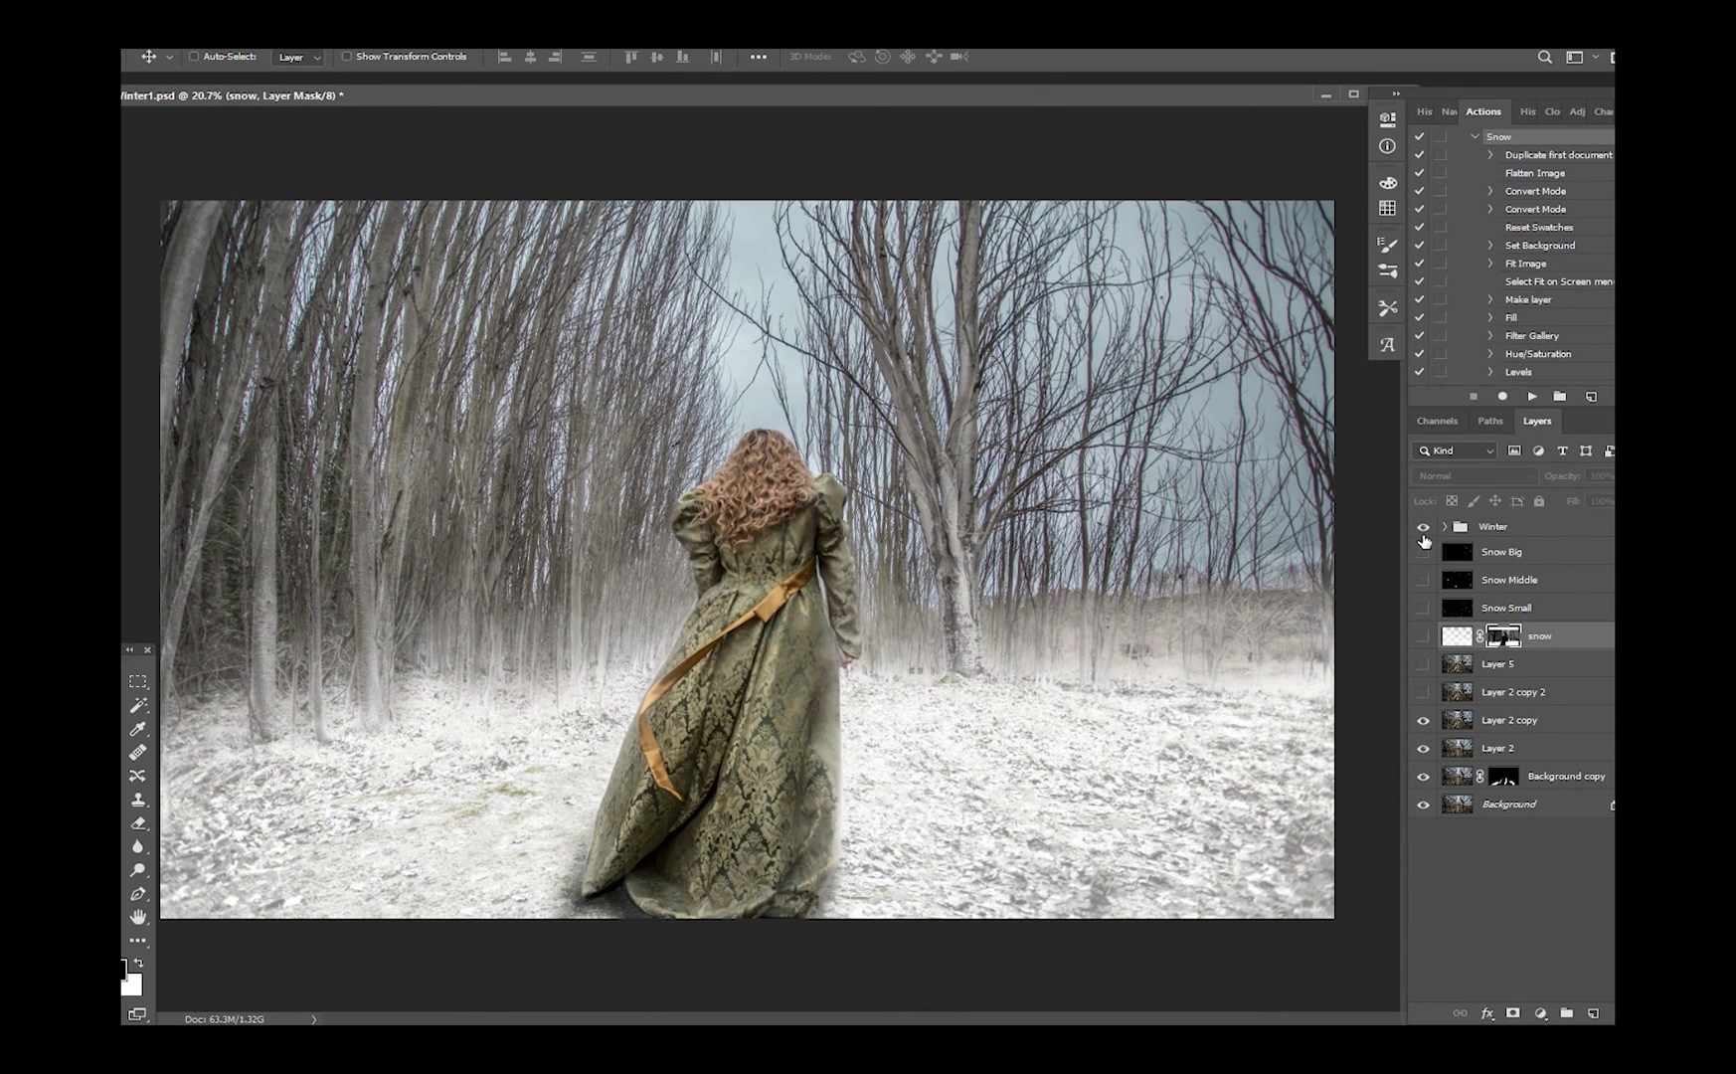
drag(1423, 553, 1413, 606)
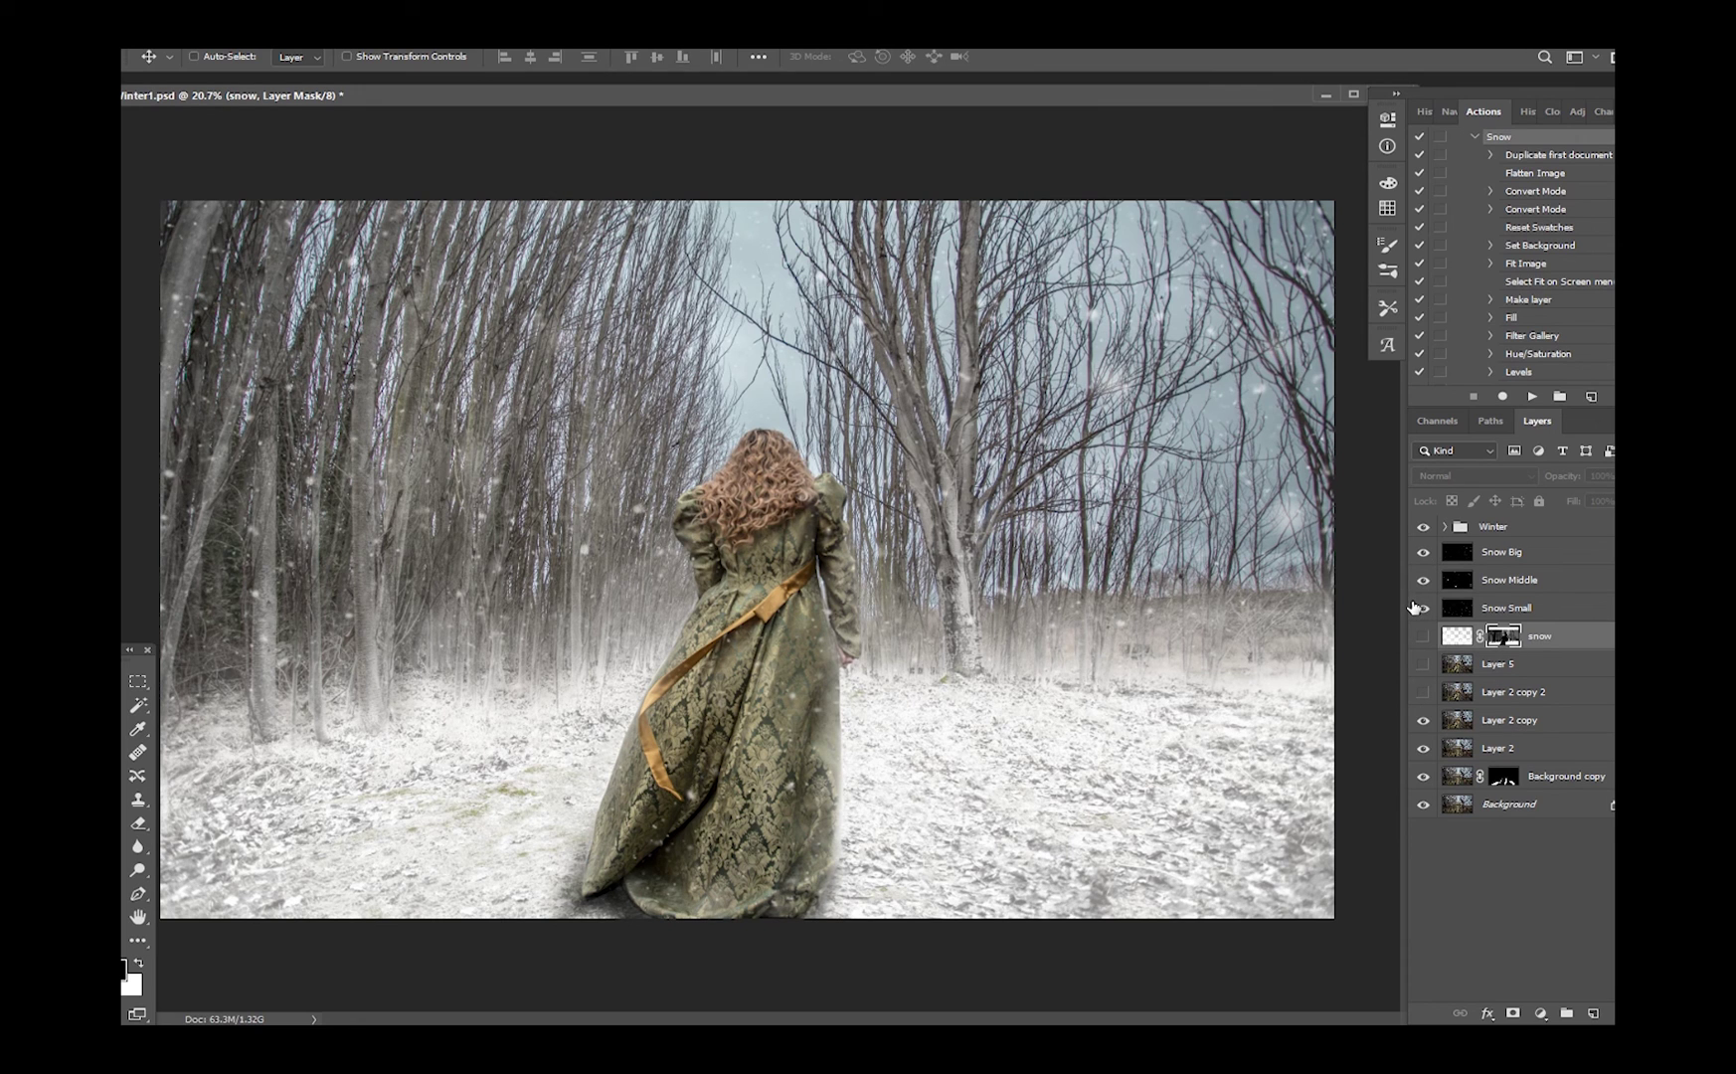